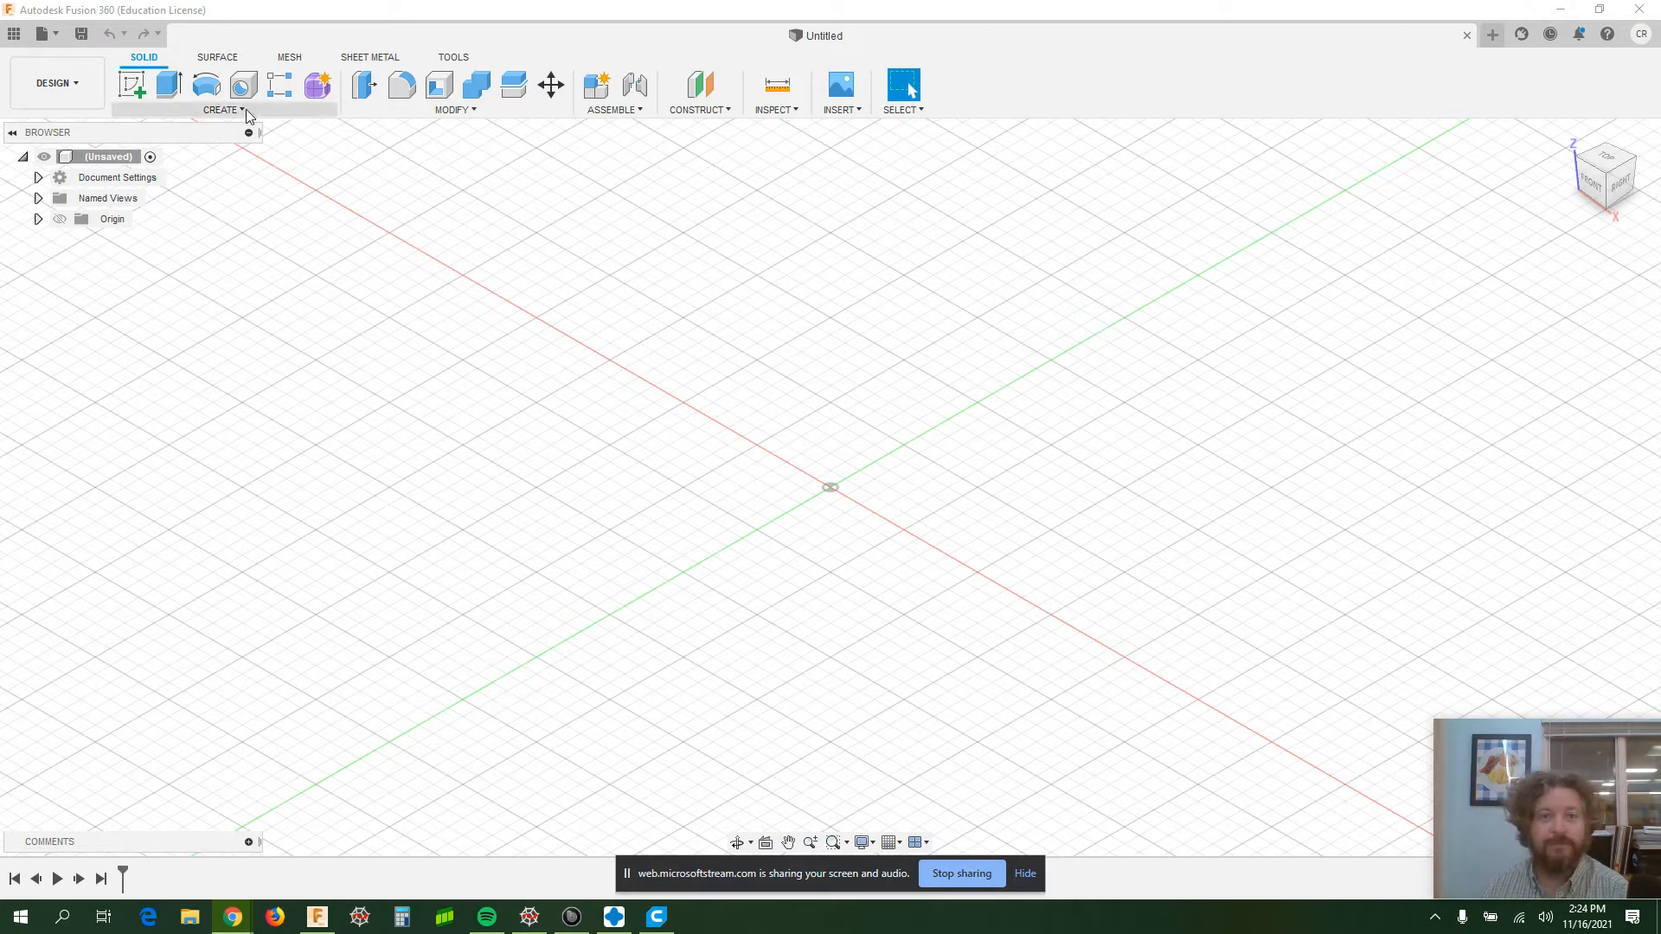
- Open the file ied_213_SelfieStickParts_Fusion360_Student from the computer's Downloads folder
click(57, 35)
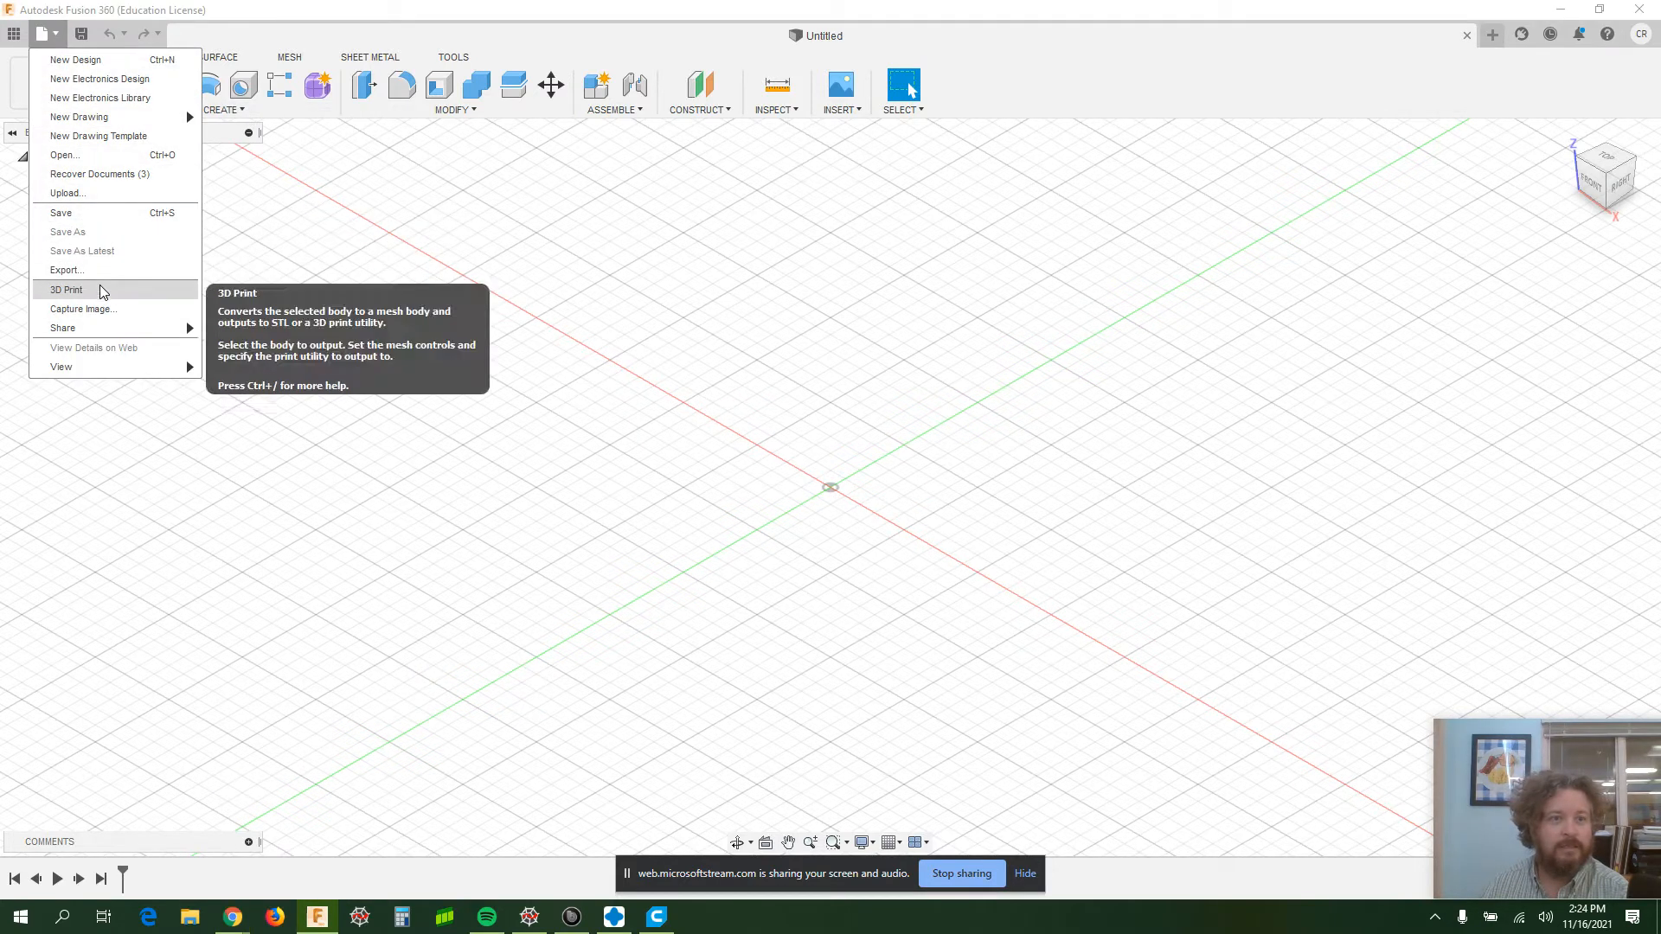
click(105, 157)
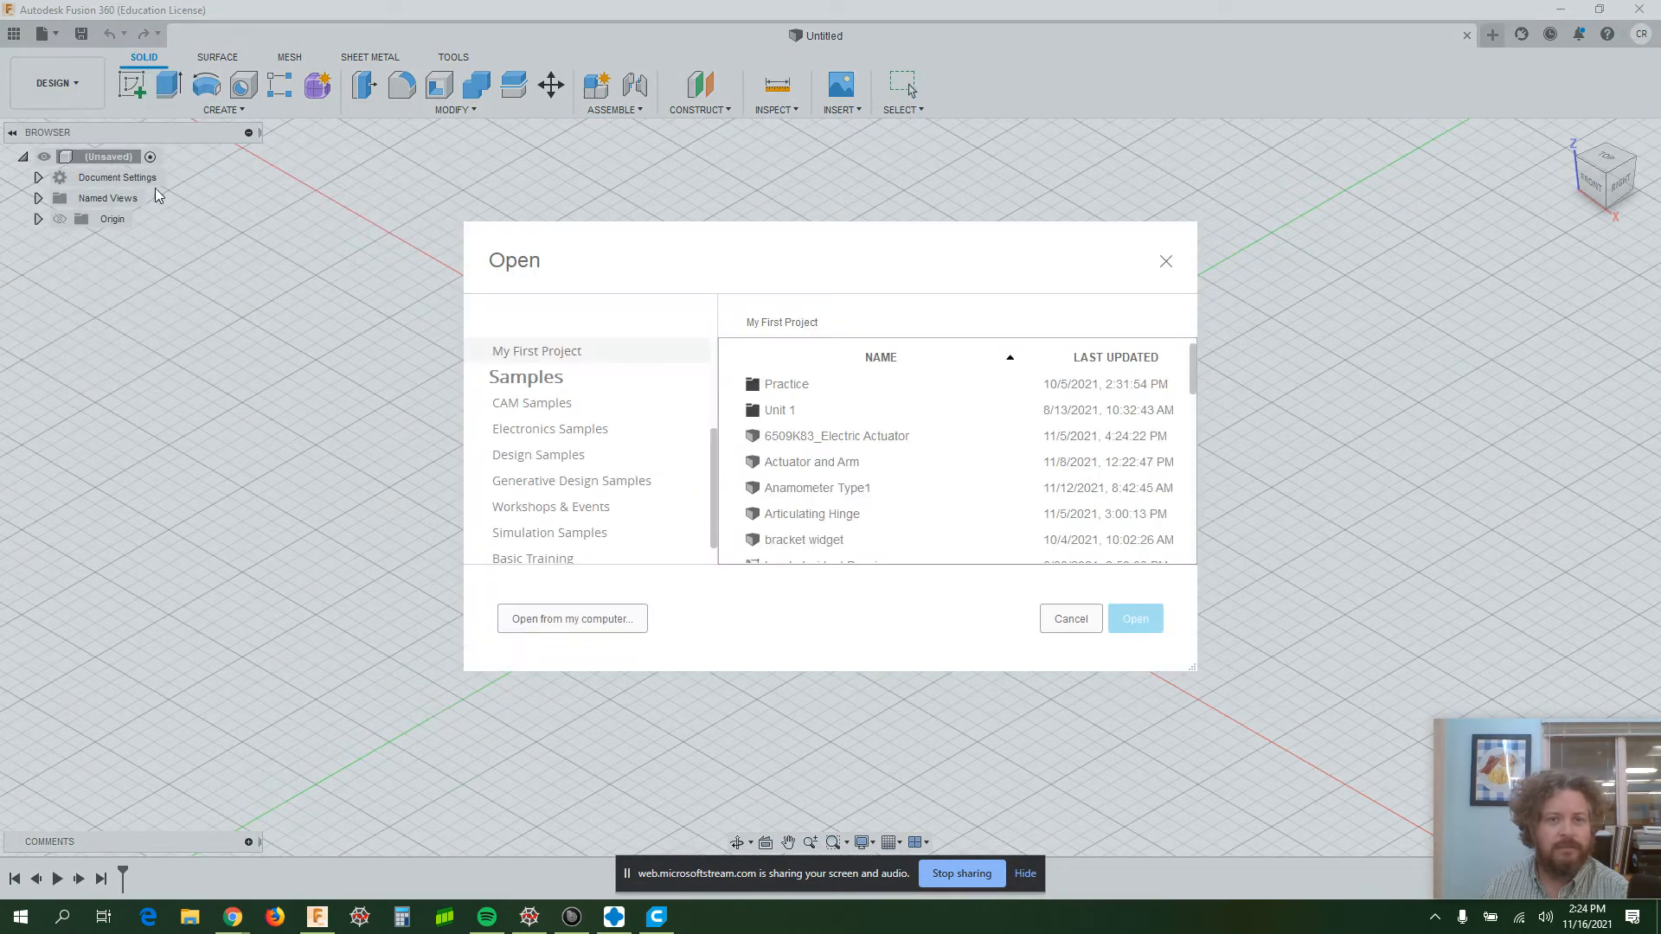
click(575, 618)
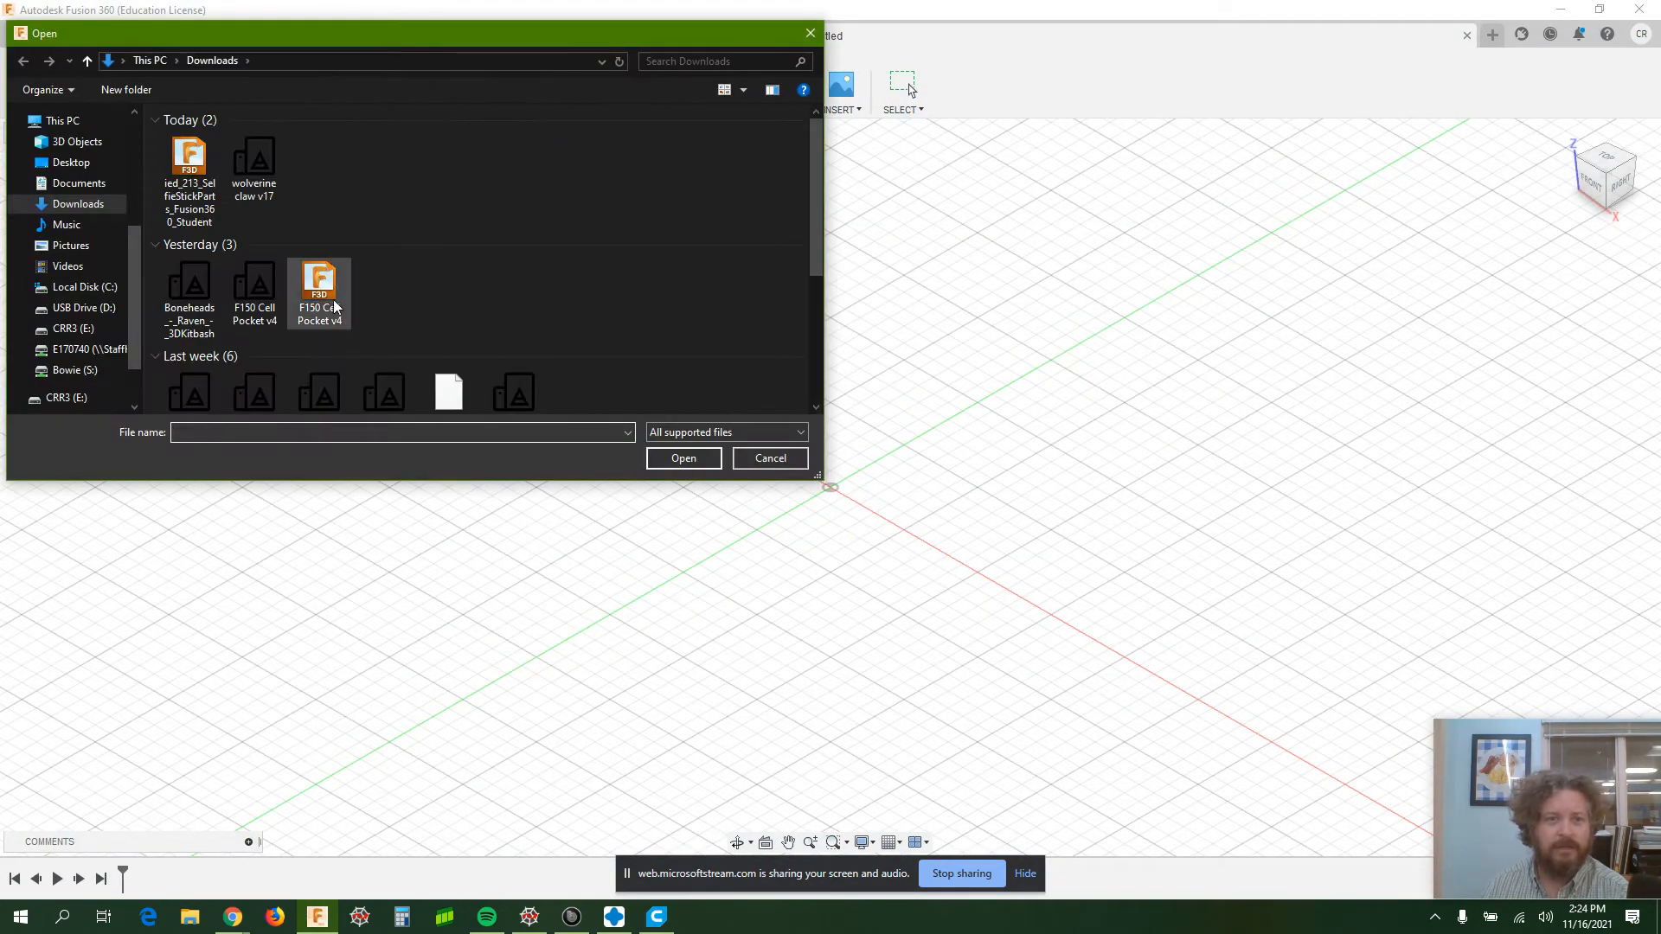
click(189, 210)
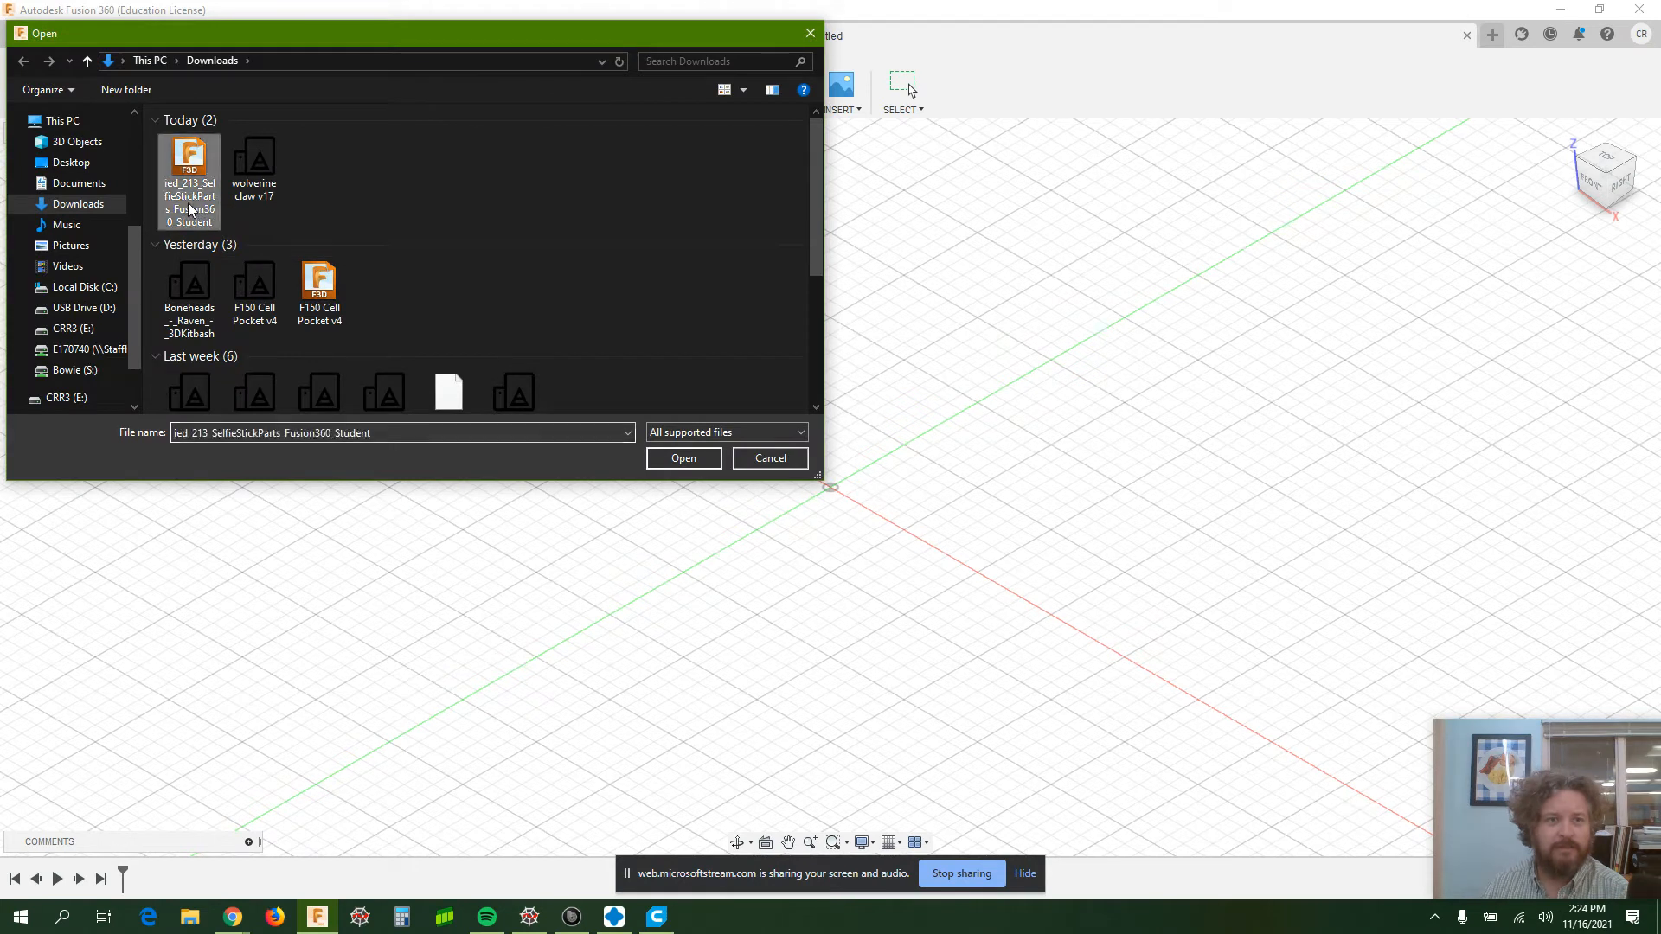
click(673, 464)
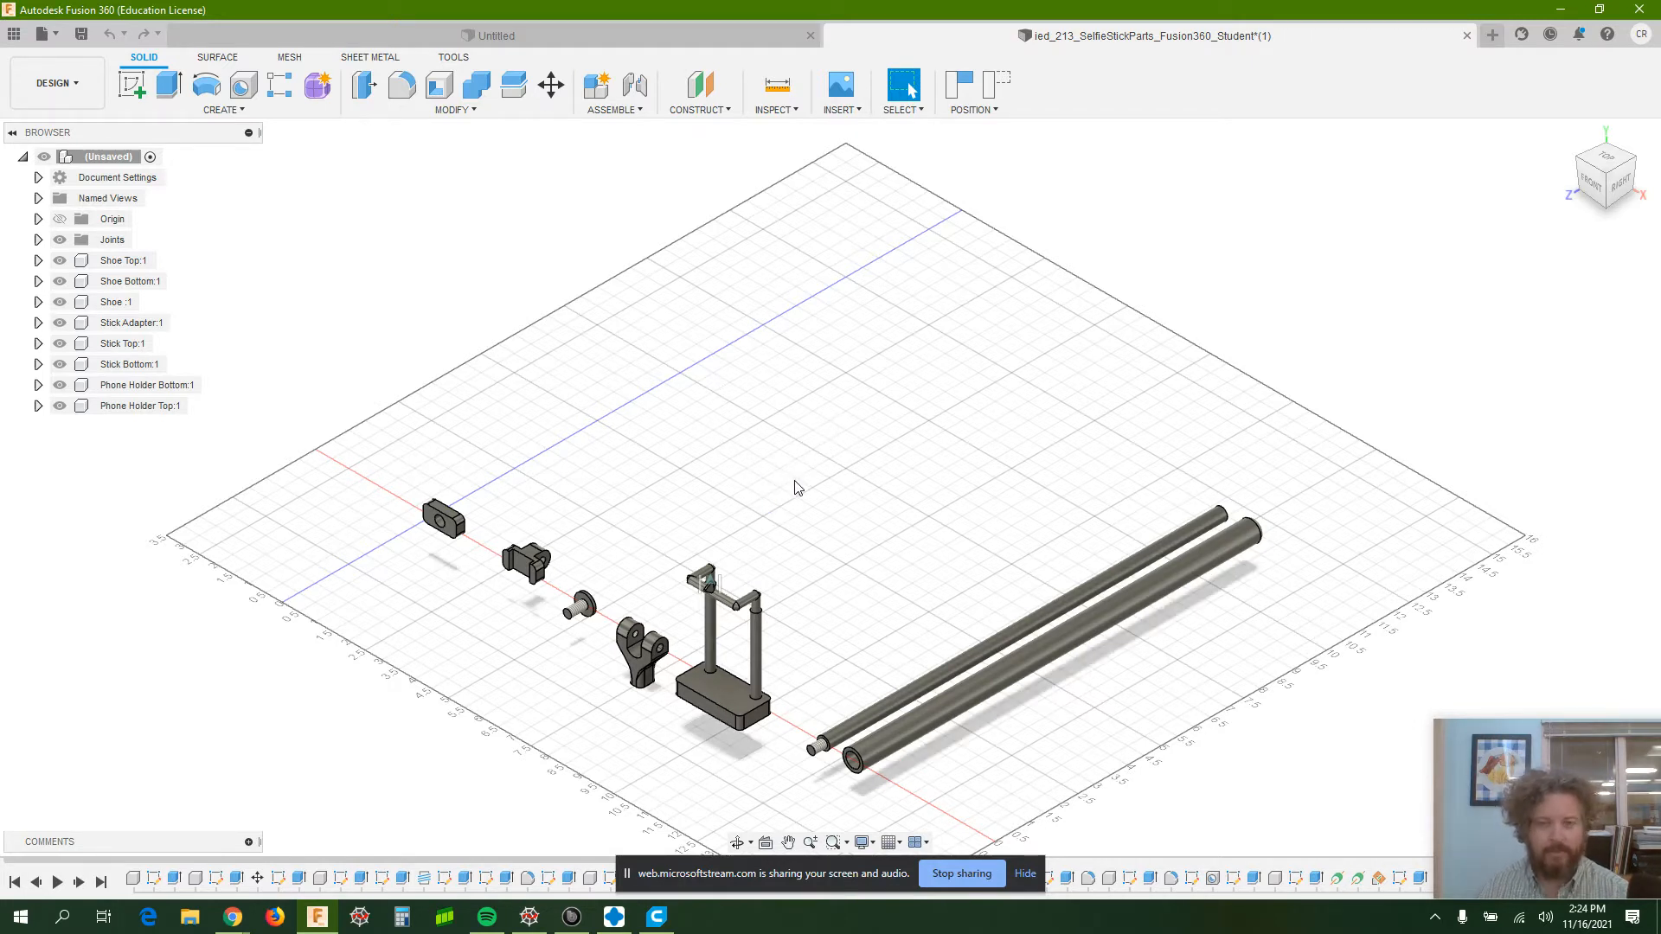
- Start inserting a McMaster-Carr component and search the catalog for part 91185A911
mouse_move(789, 481)
shift+middle_down()
mouse_move(752, 459)
mouse_move(794, 485)
shift+middle_up()
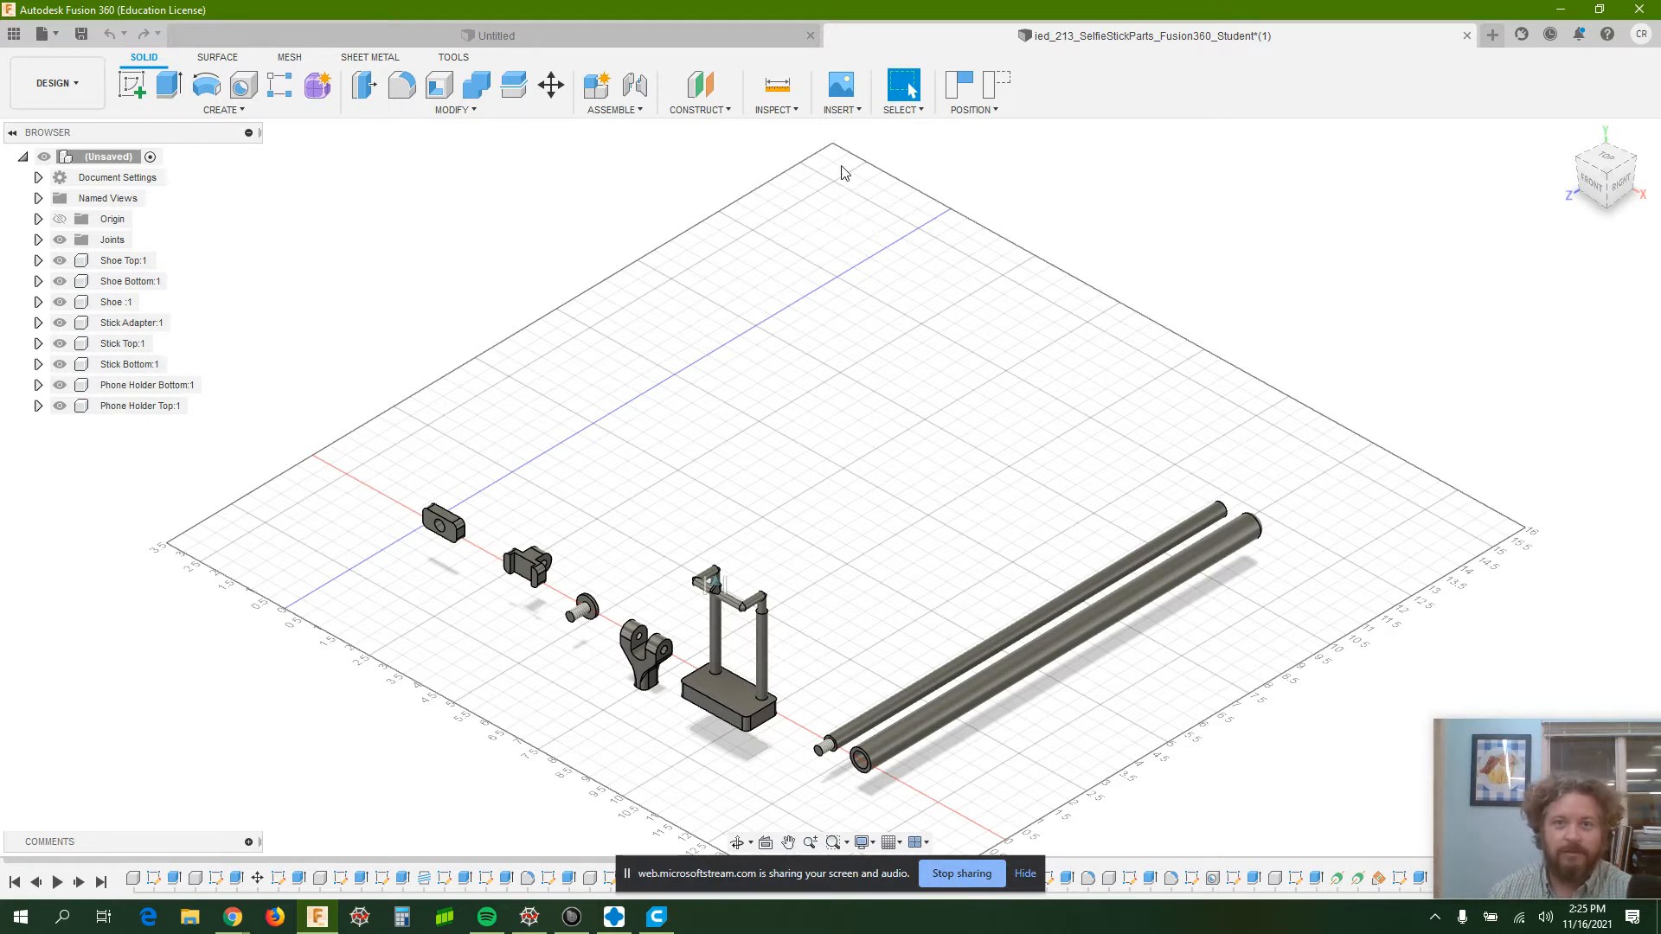
click(852, 115)
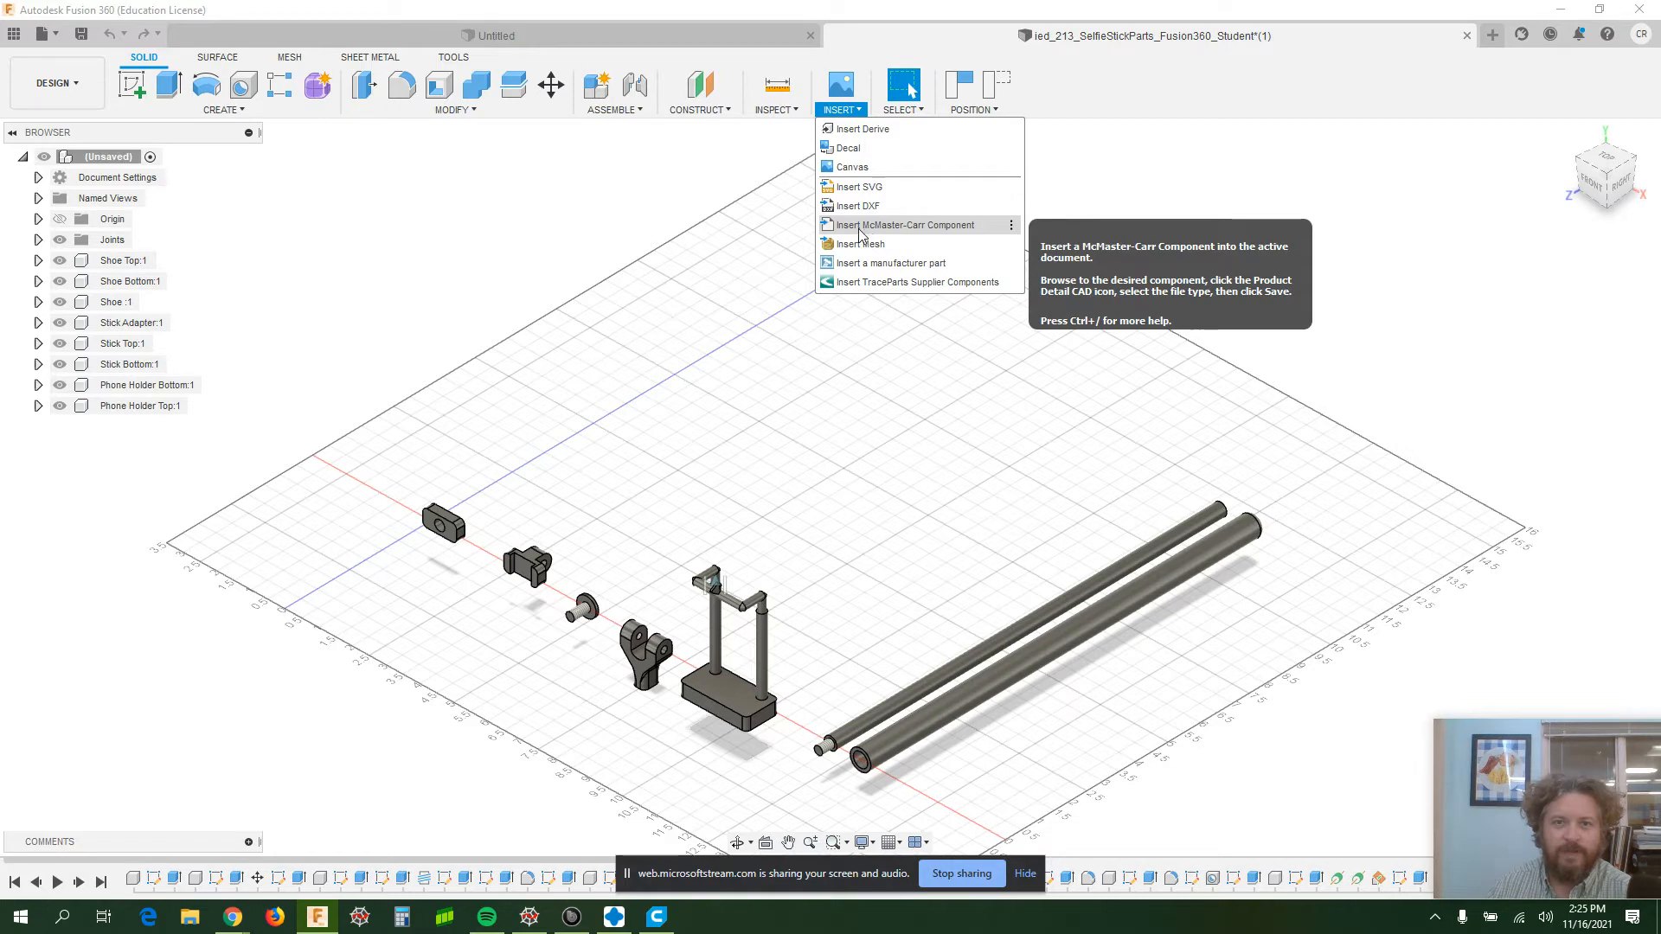
click(925, 235)
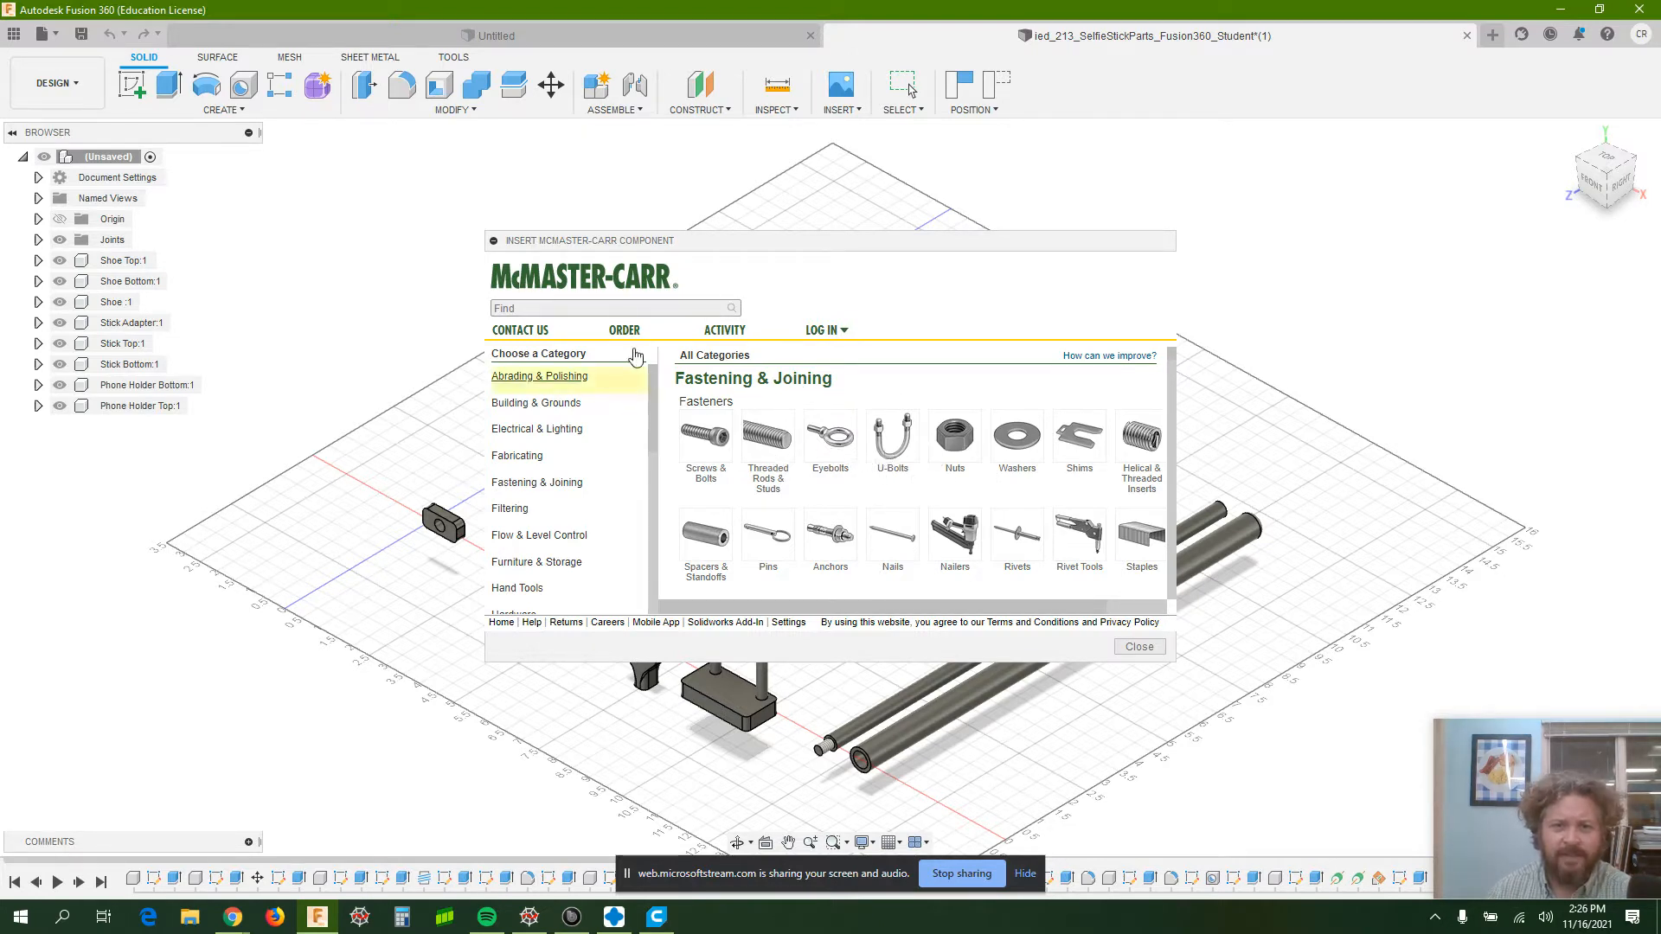
click(632, 304)
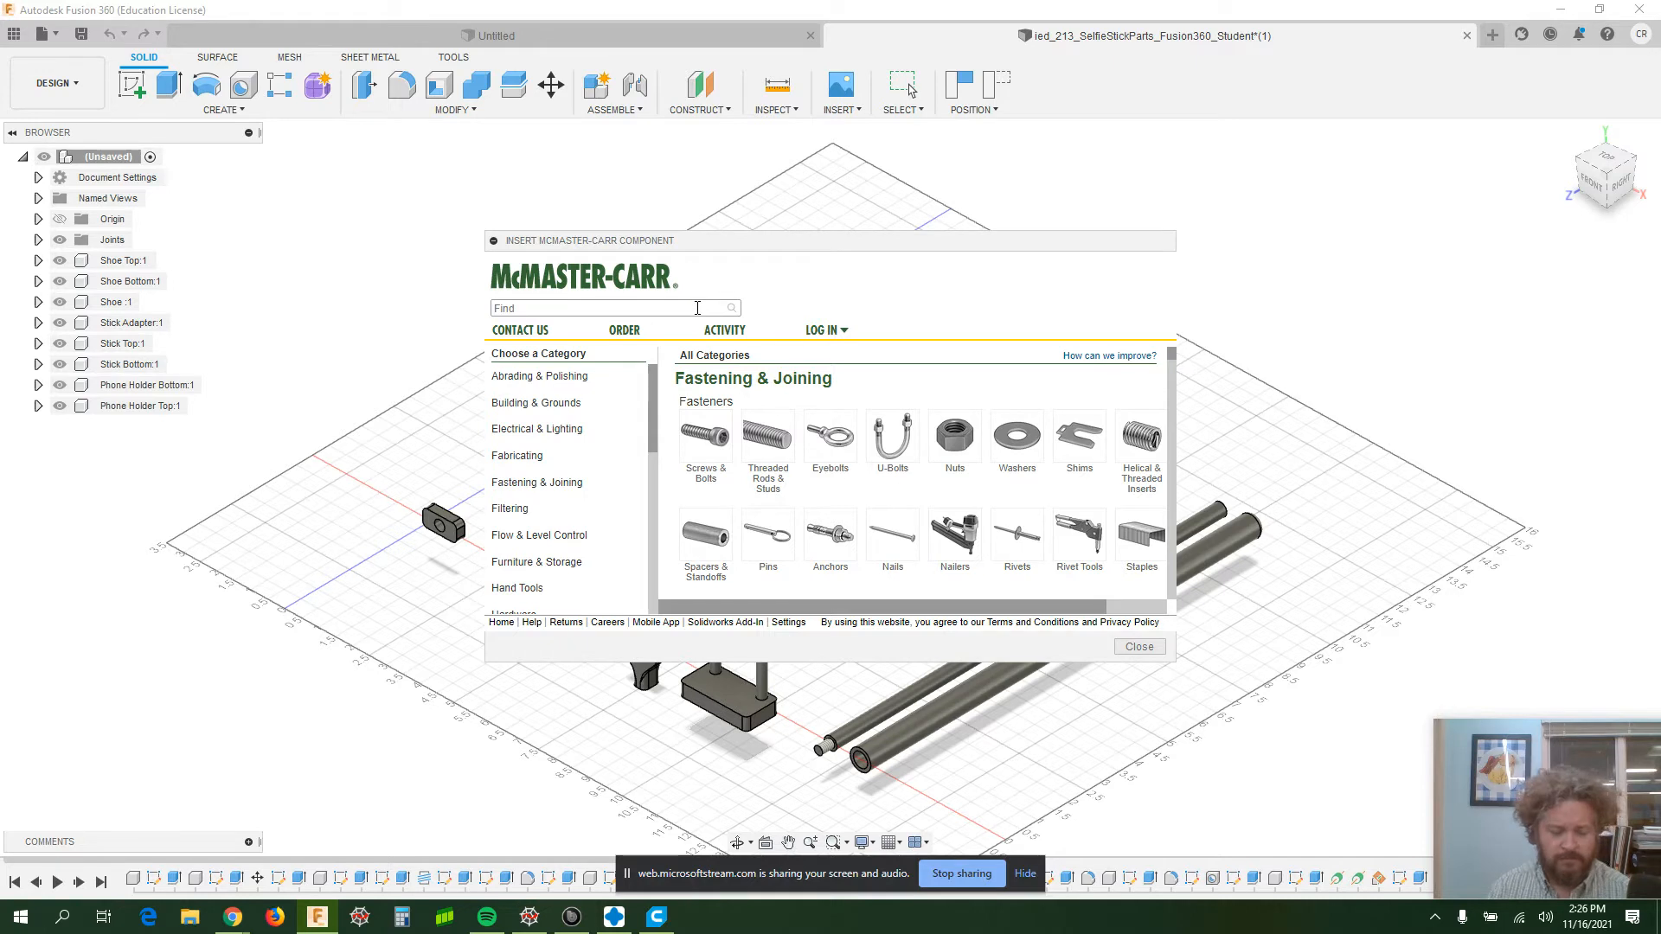
text(91185A911)
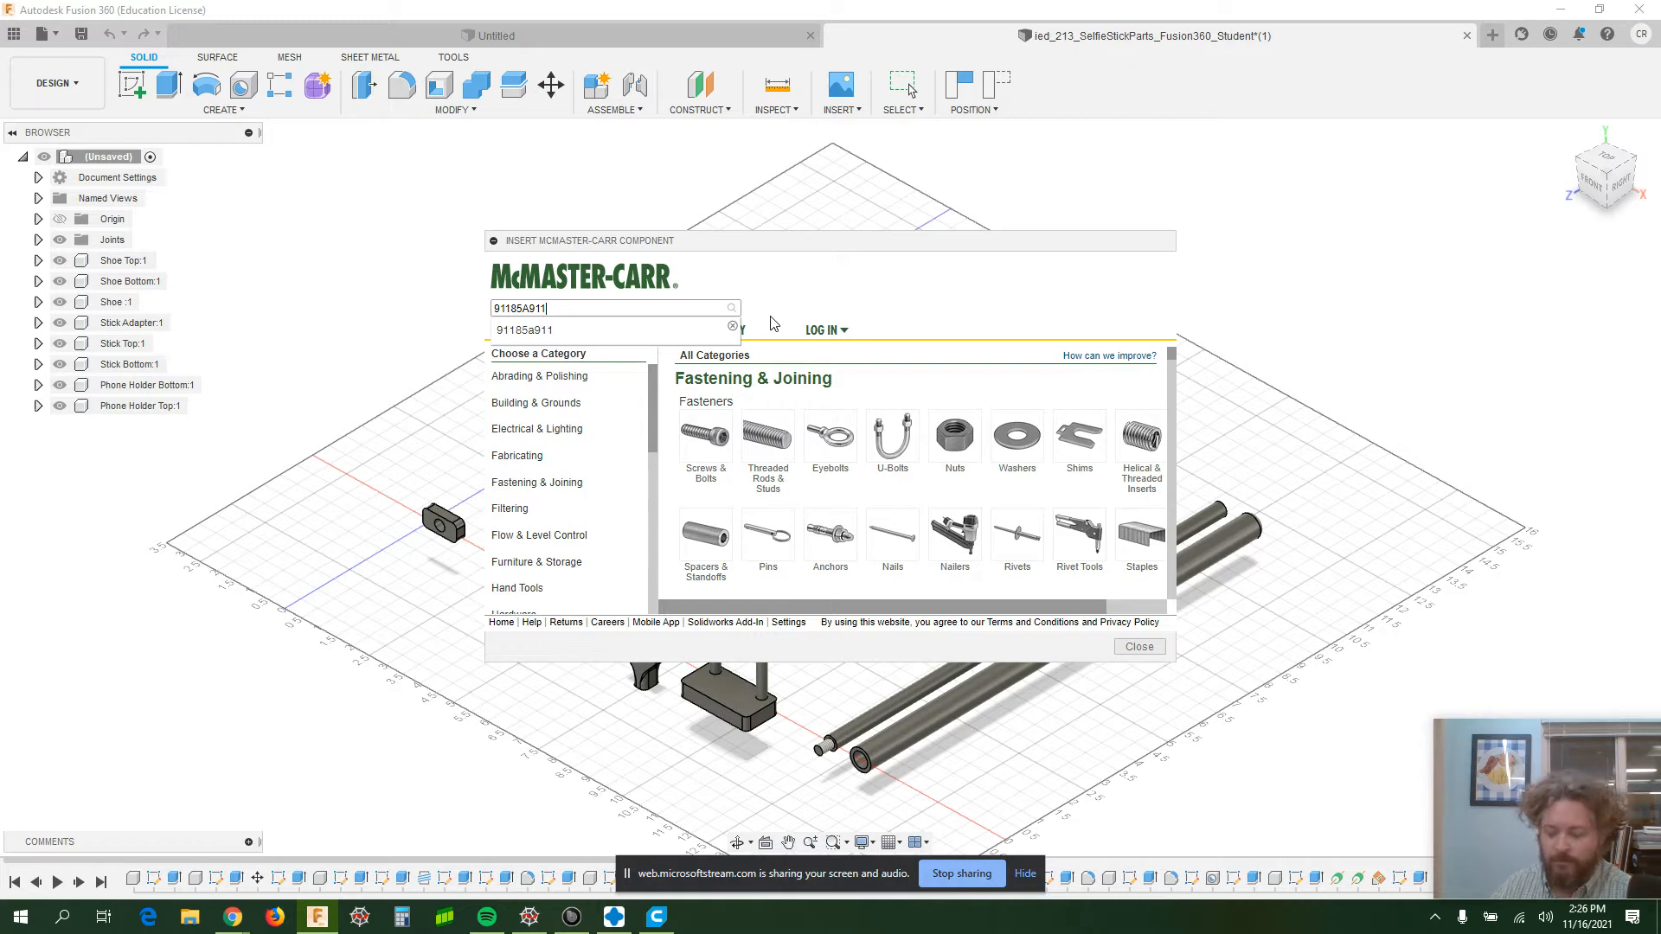
key(Return)
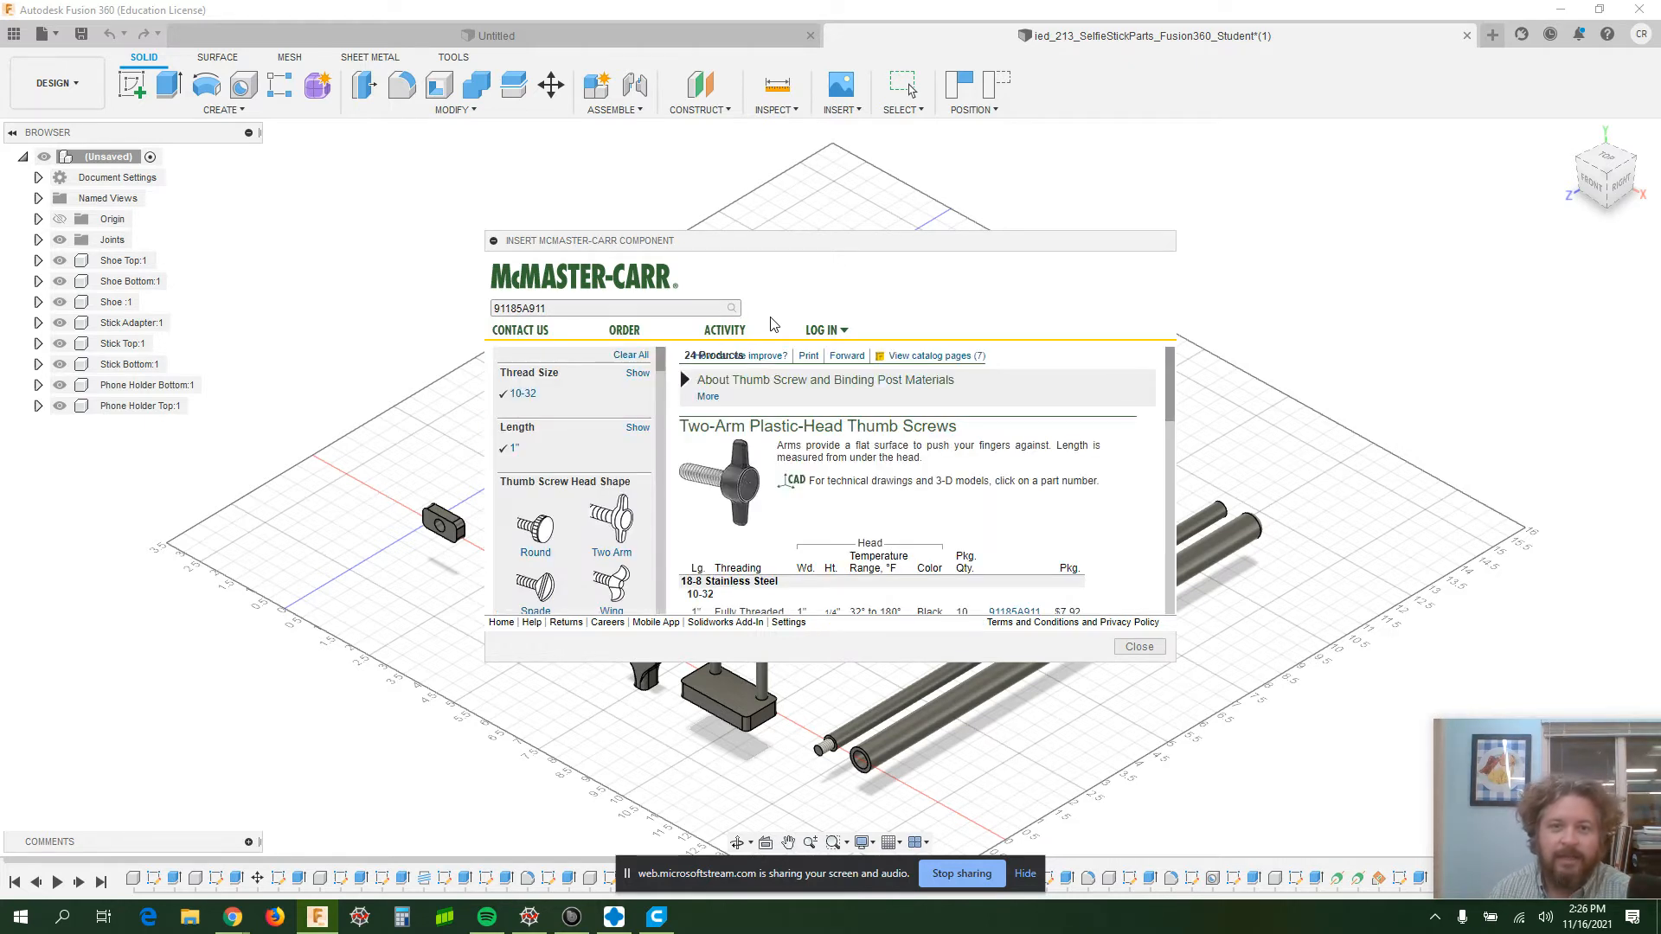
- Download the 91185A911 two-arm plastic-head thumb screw as a 3-D STEP model into the design
scroll(883, 461, up, 3)
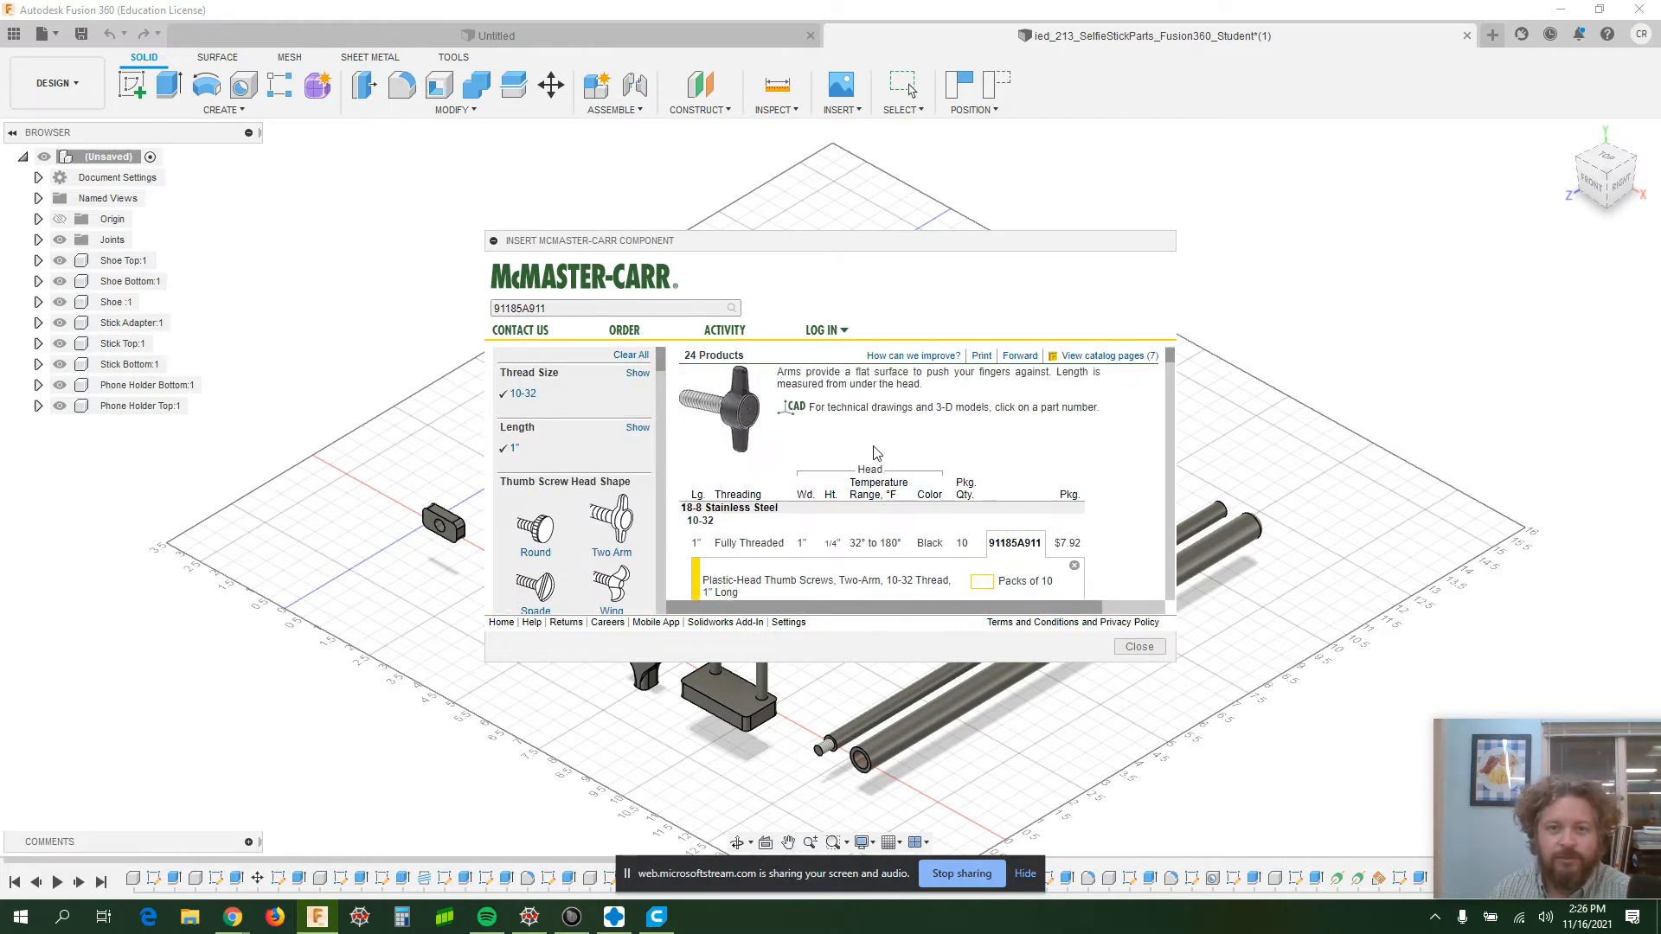
scroll(890, 441, down, 1)
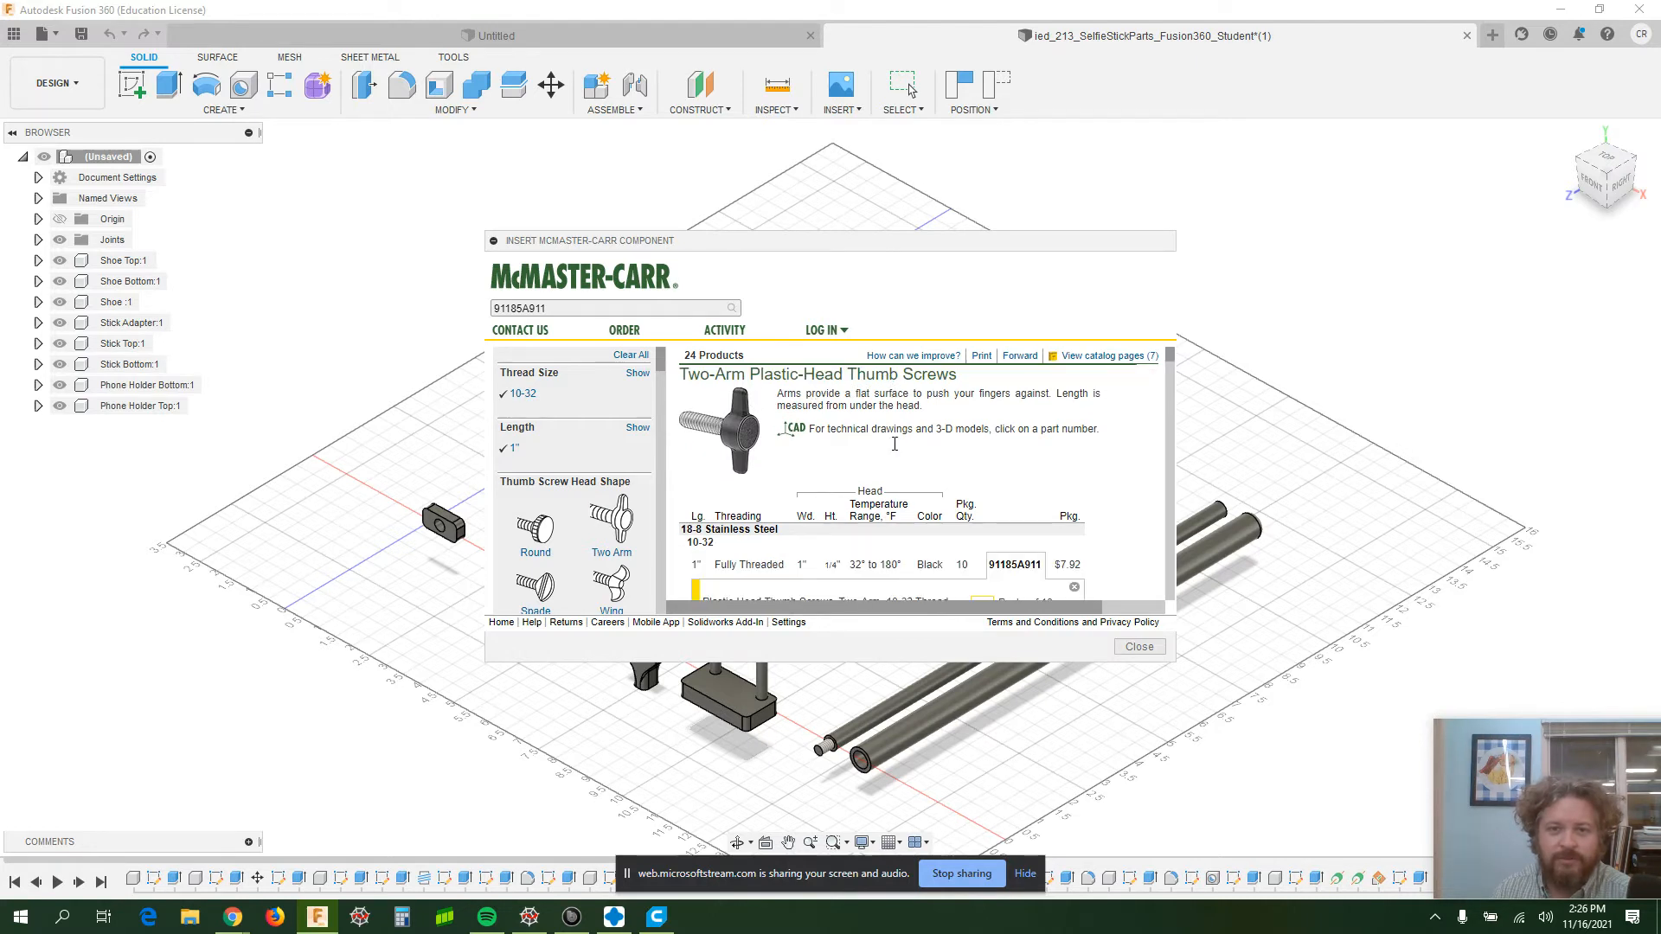
scroll(896, 450, down, 2)
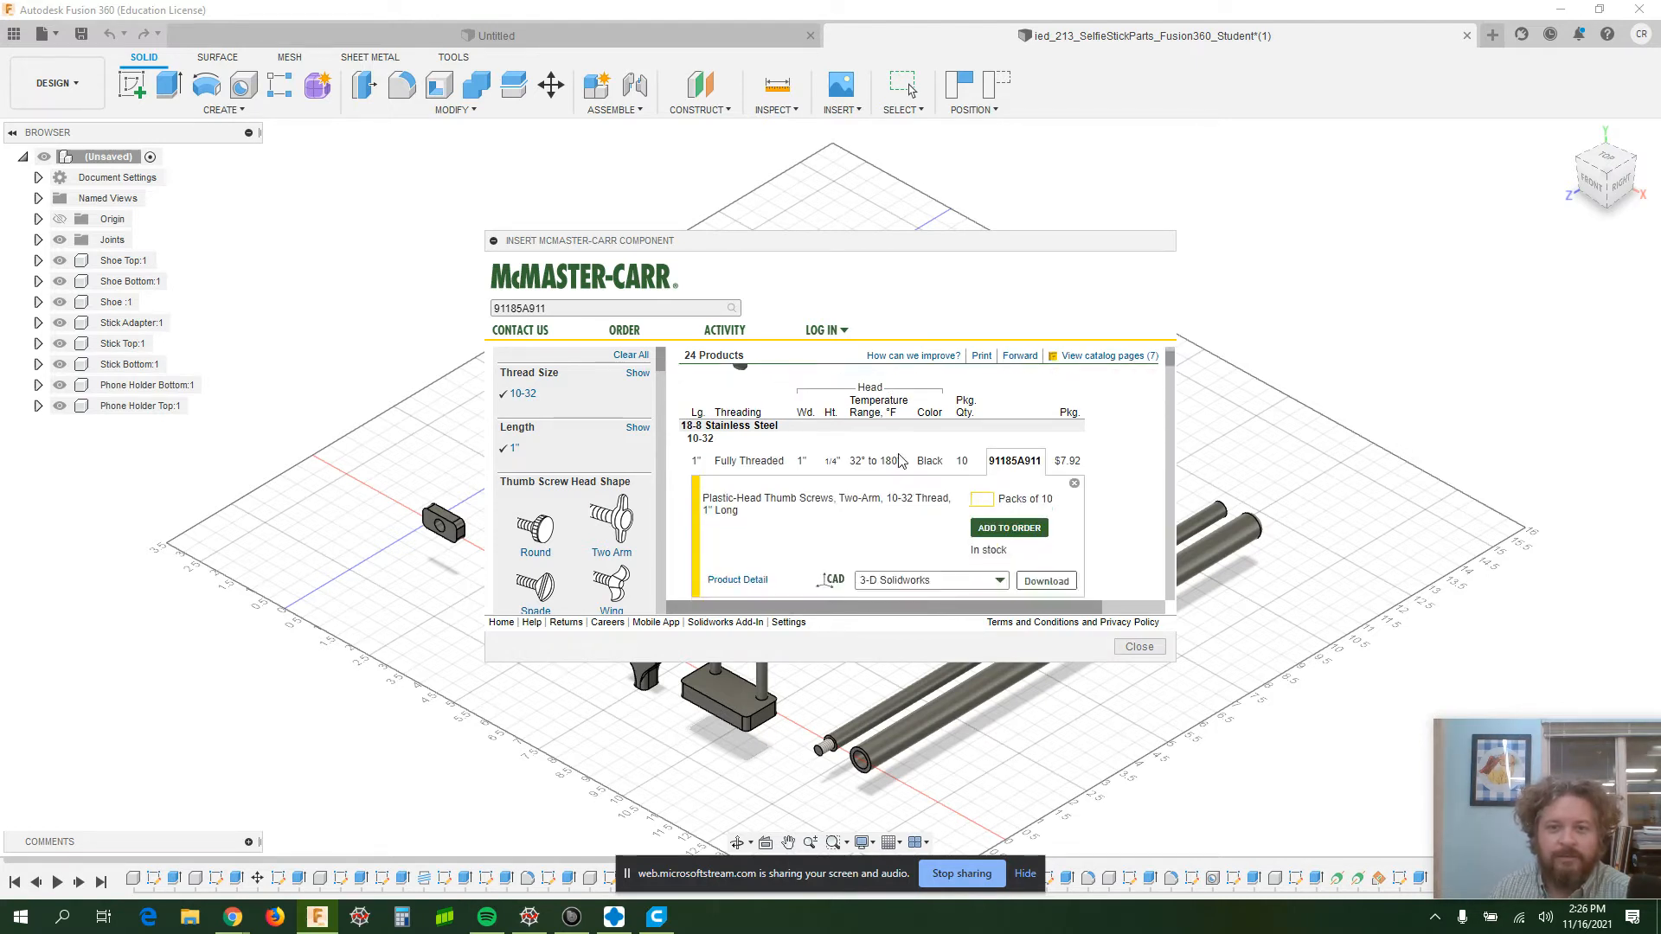
scroll(911, 531, down, 1)
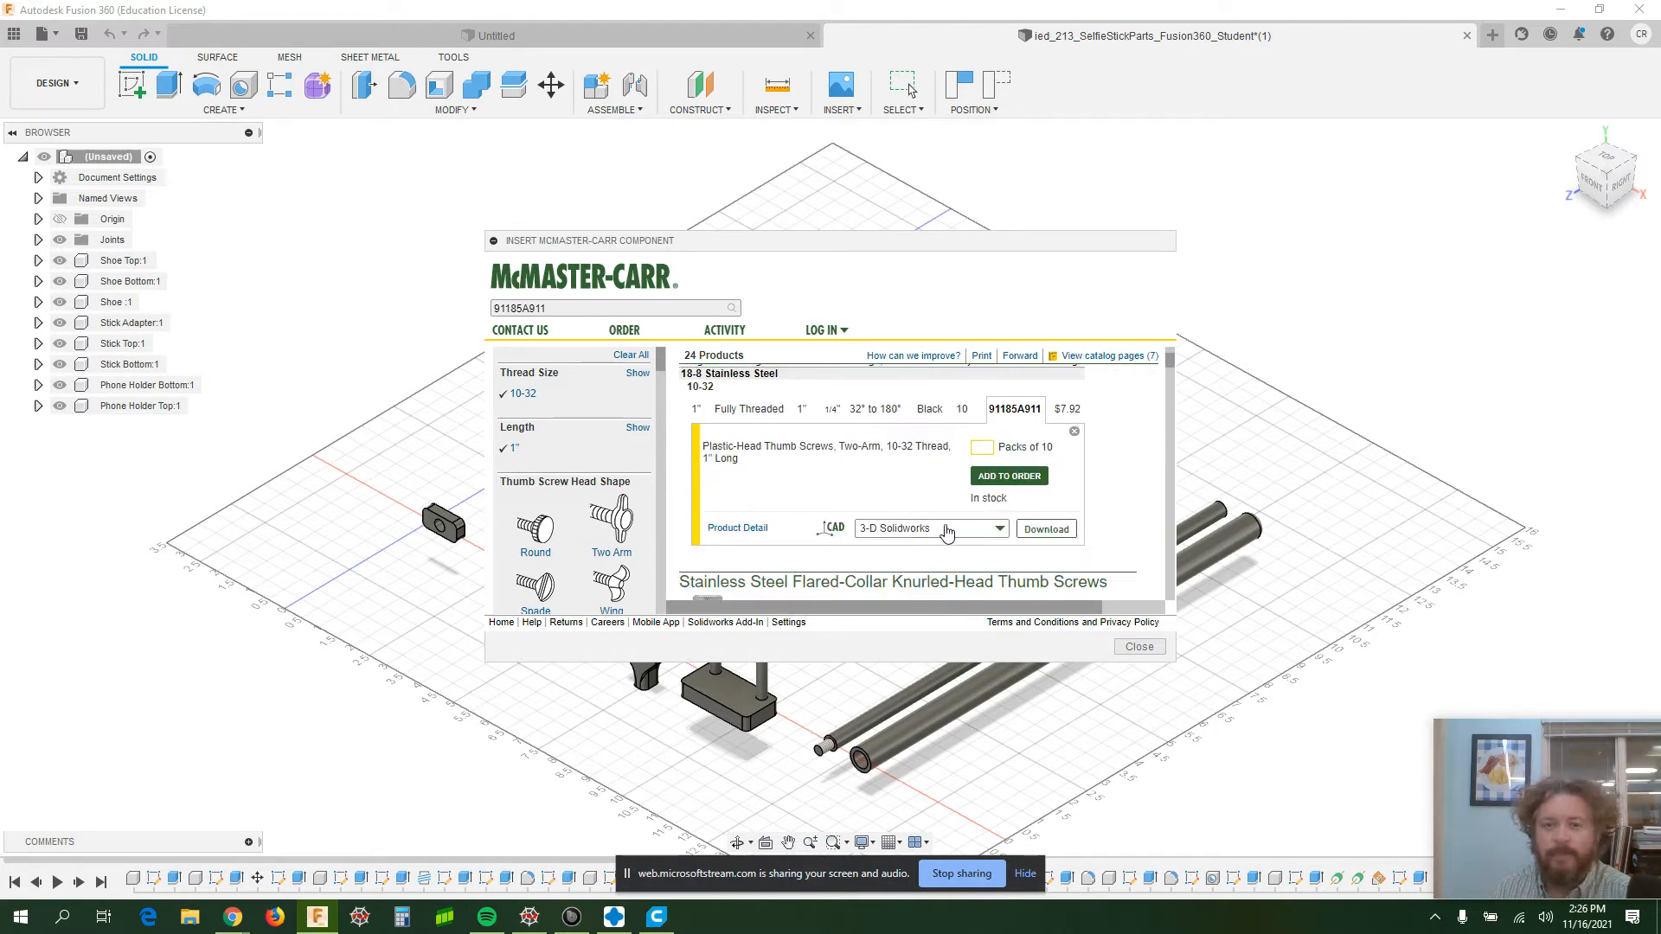
click(928, 529)
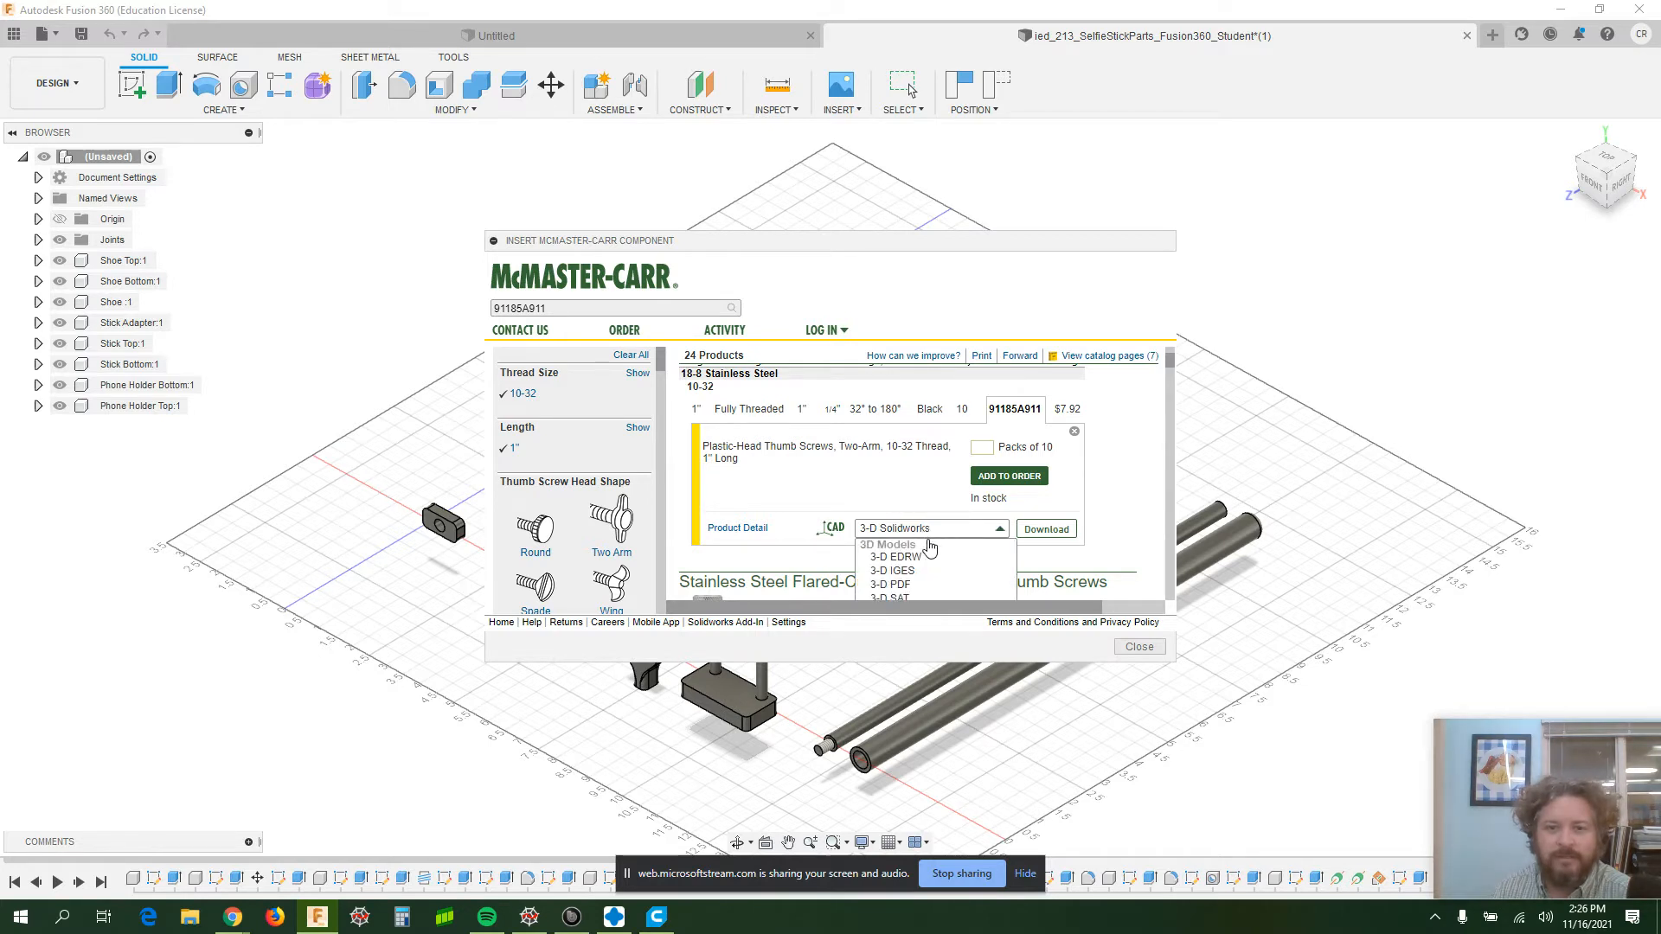
scroll(936, 575, down, 1)
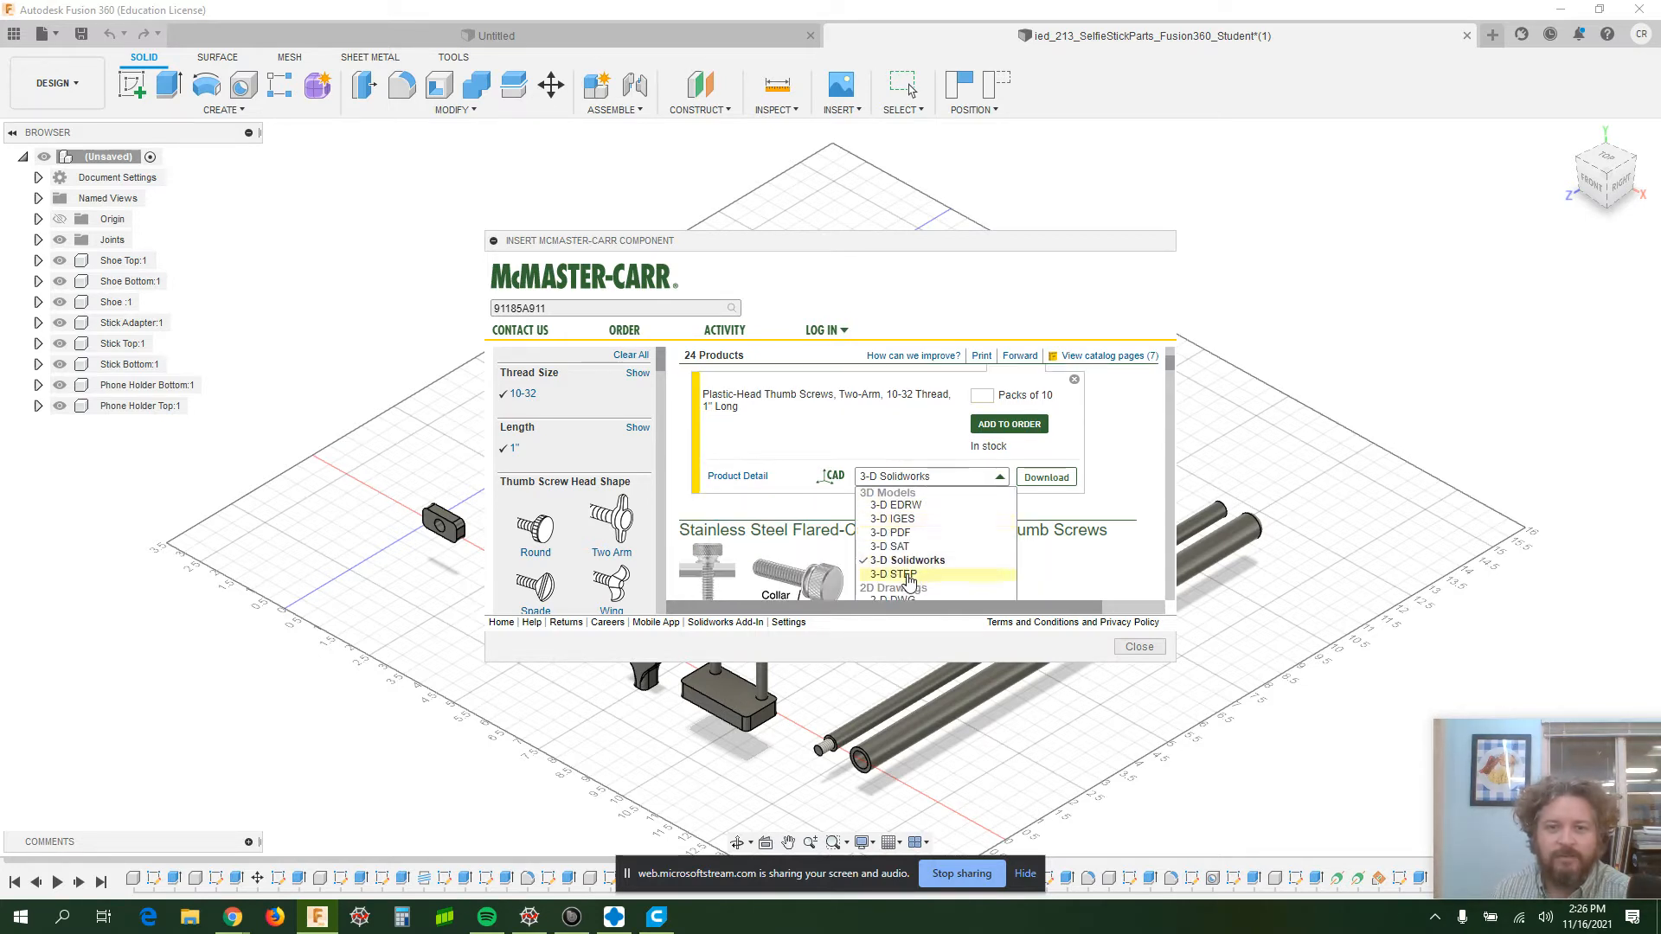
click(917, 575)
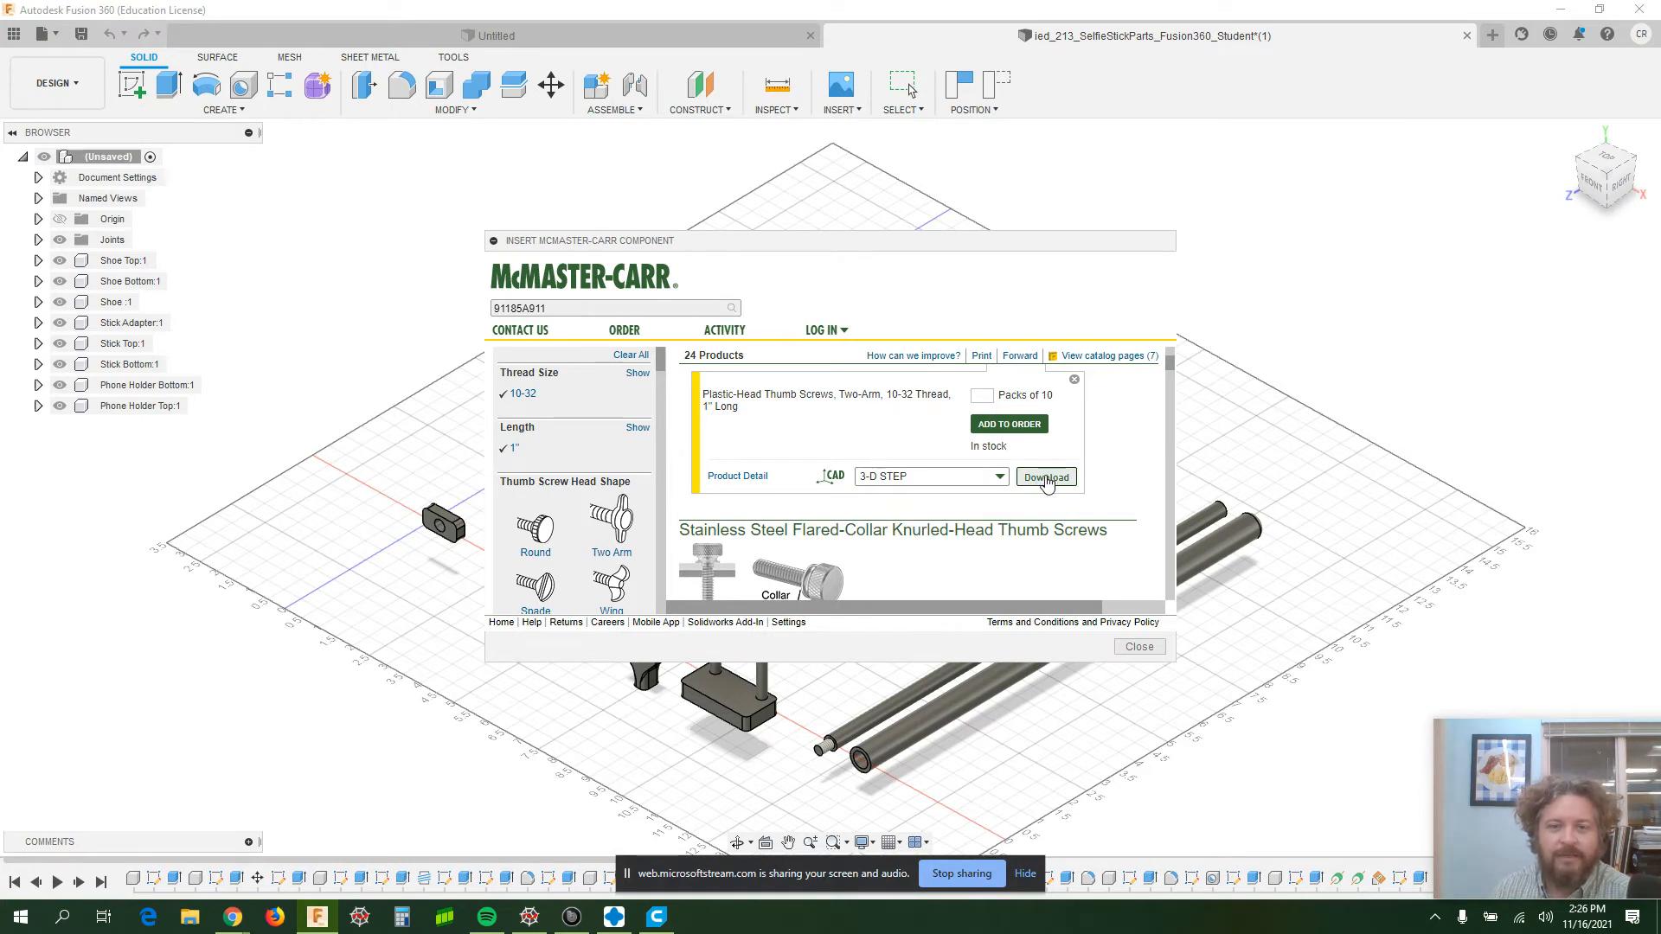
scroll(1070, 430, up, 1)
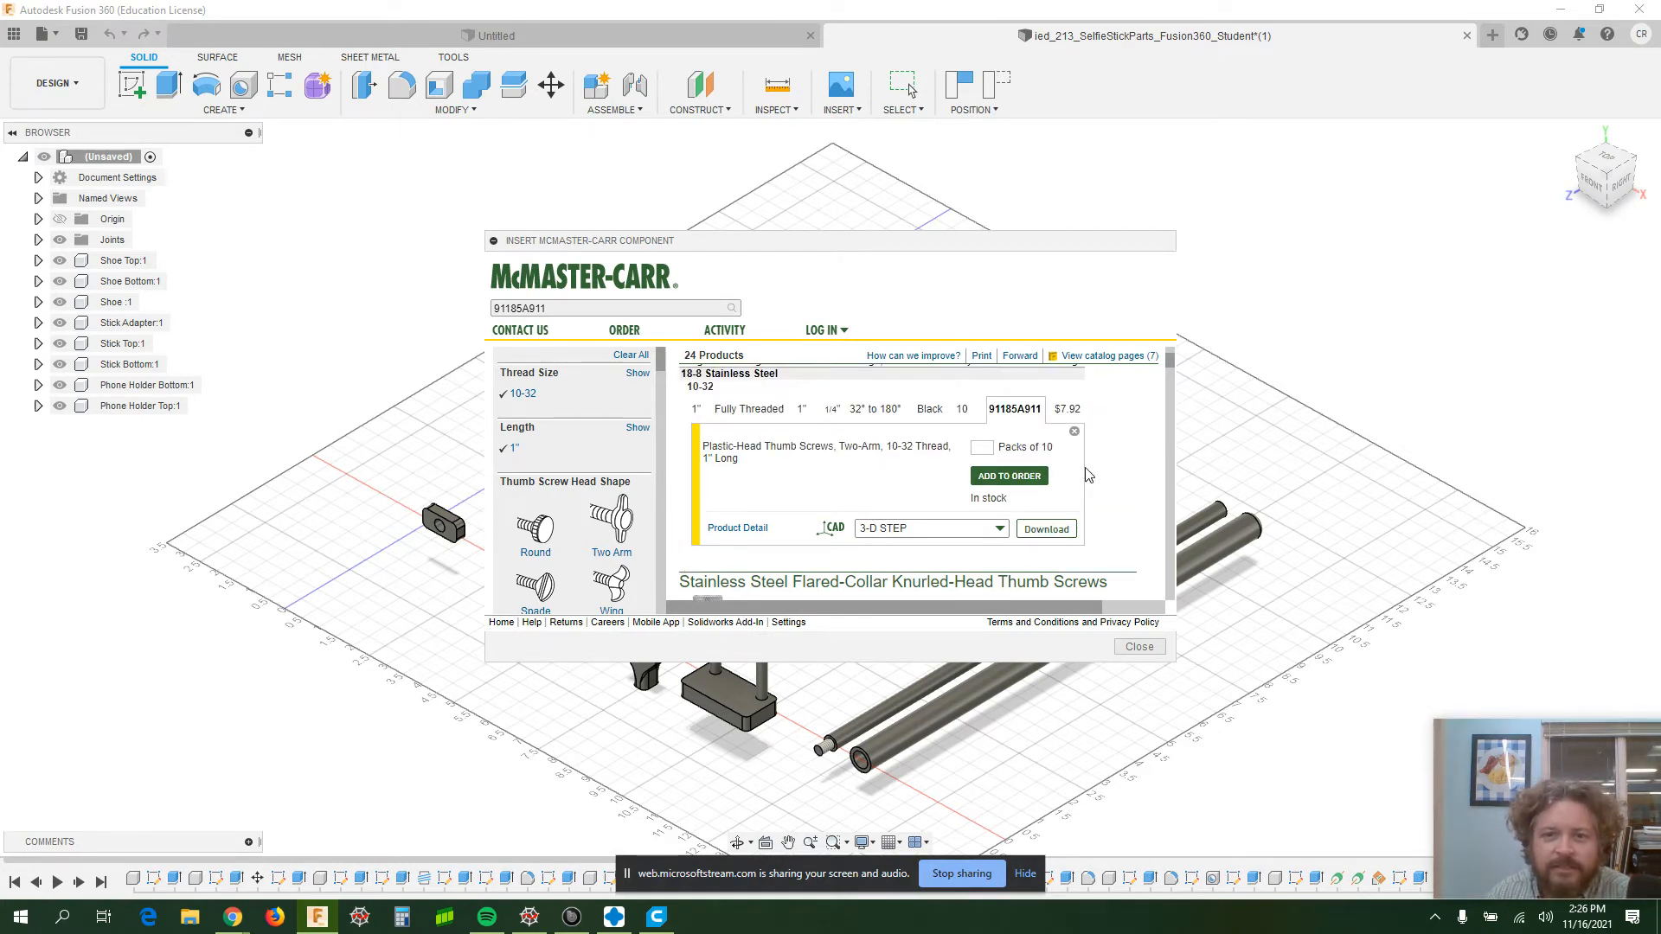
click(1056, 527)
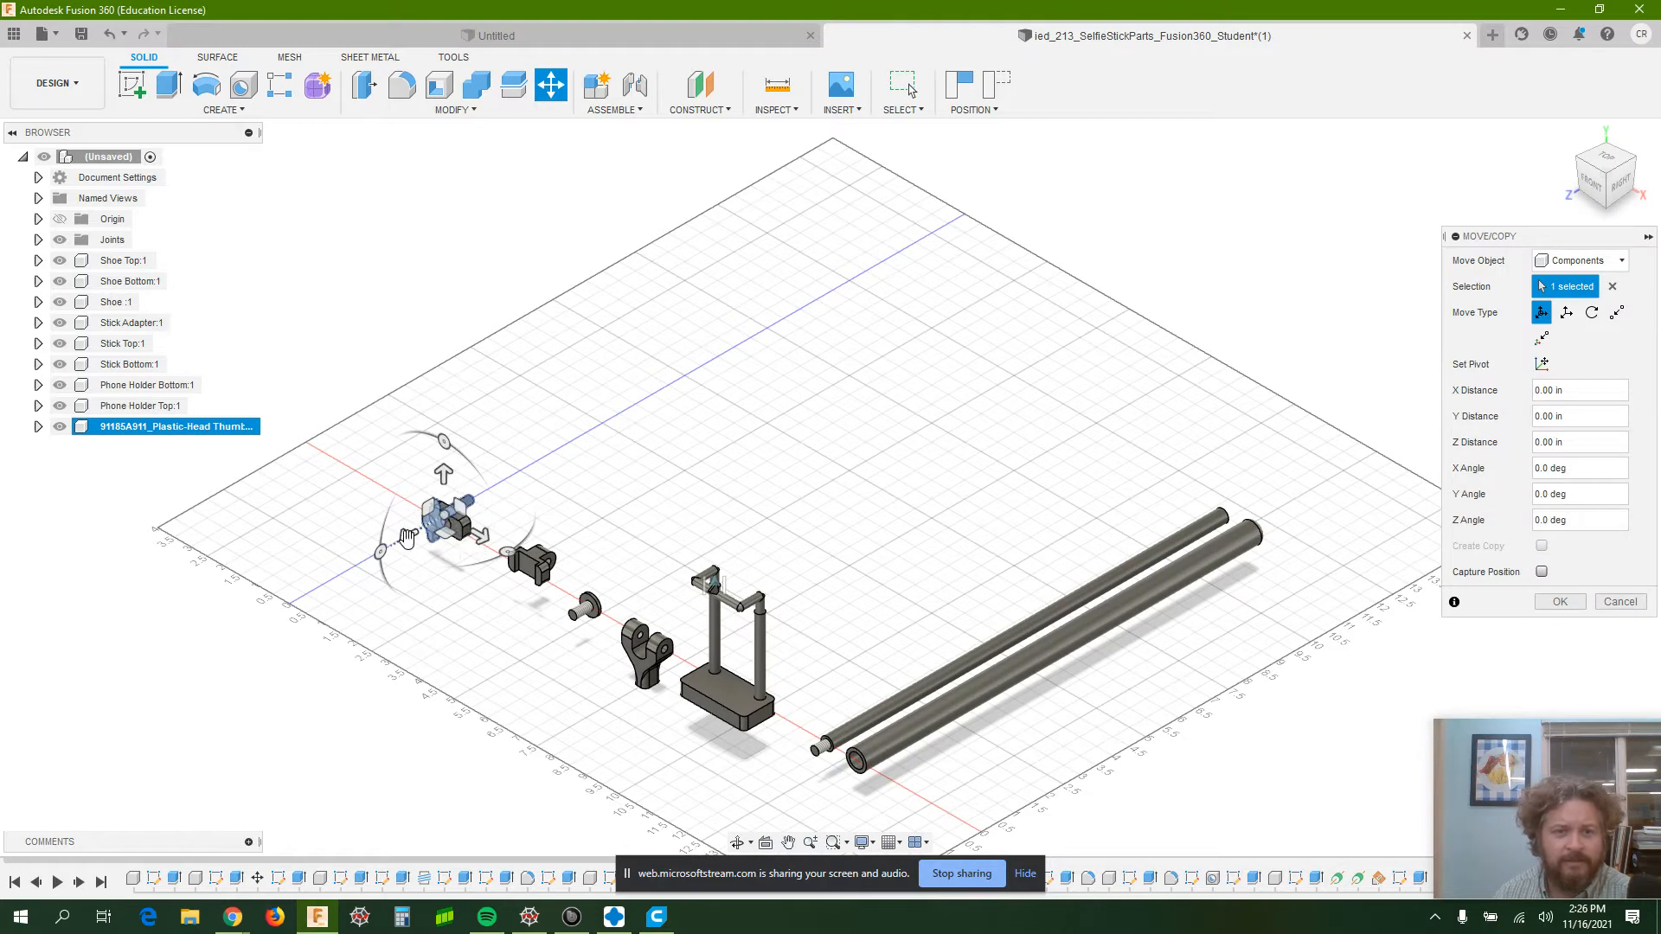
- Move the inserted thumb screw -2.00 in along Z, clear of the shoe block
drag(464, 525, 488, 504)
drag(487, 507, 474, 499)
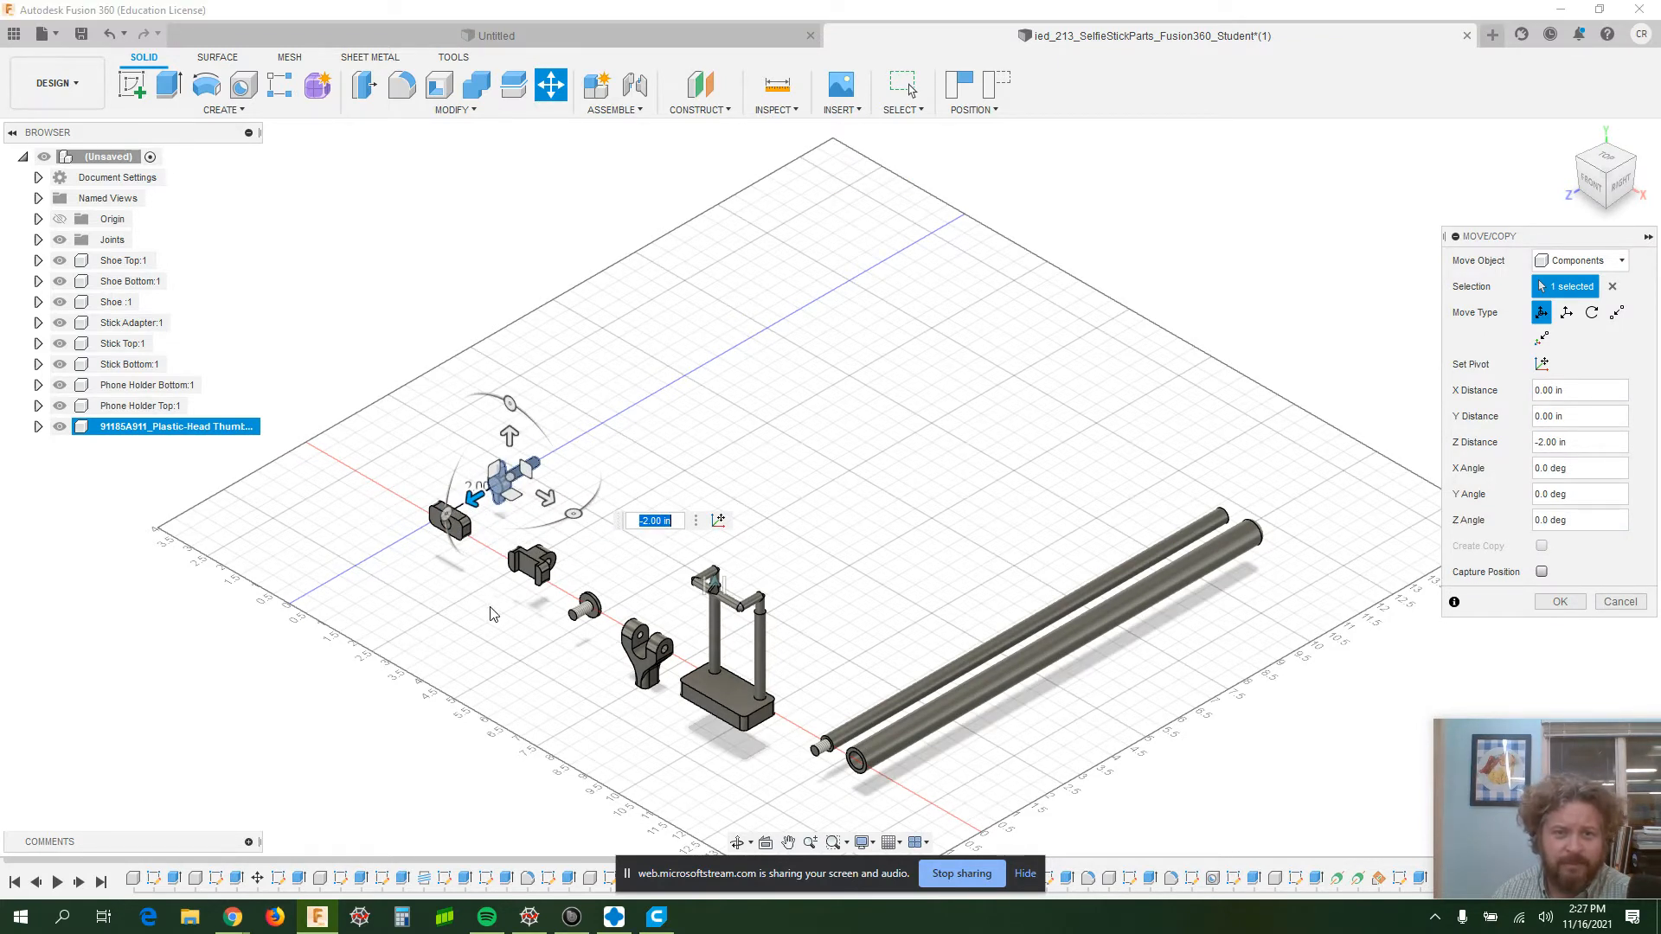
key(Return)
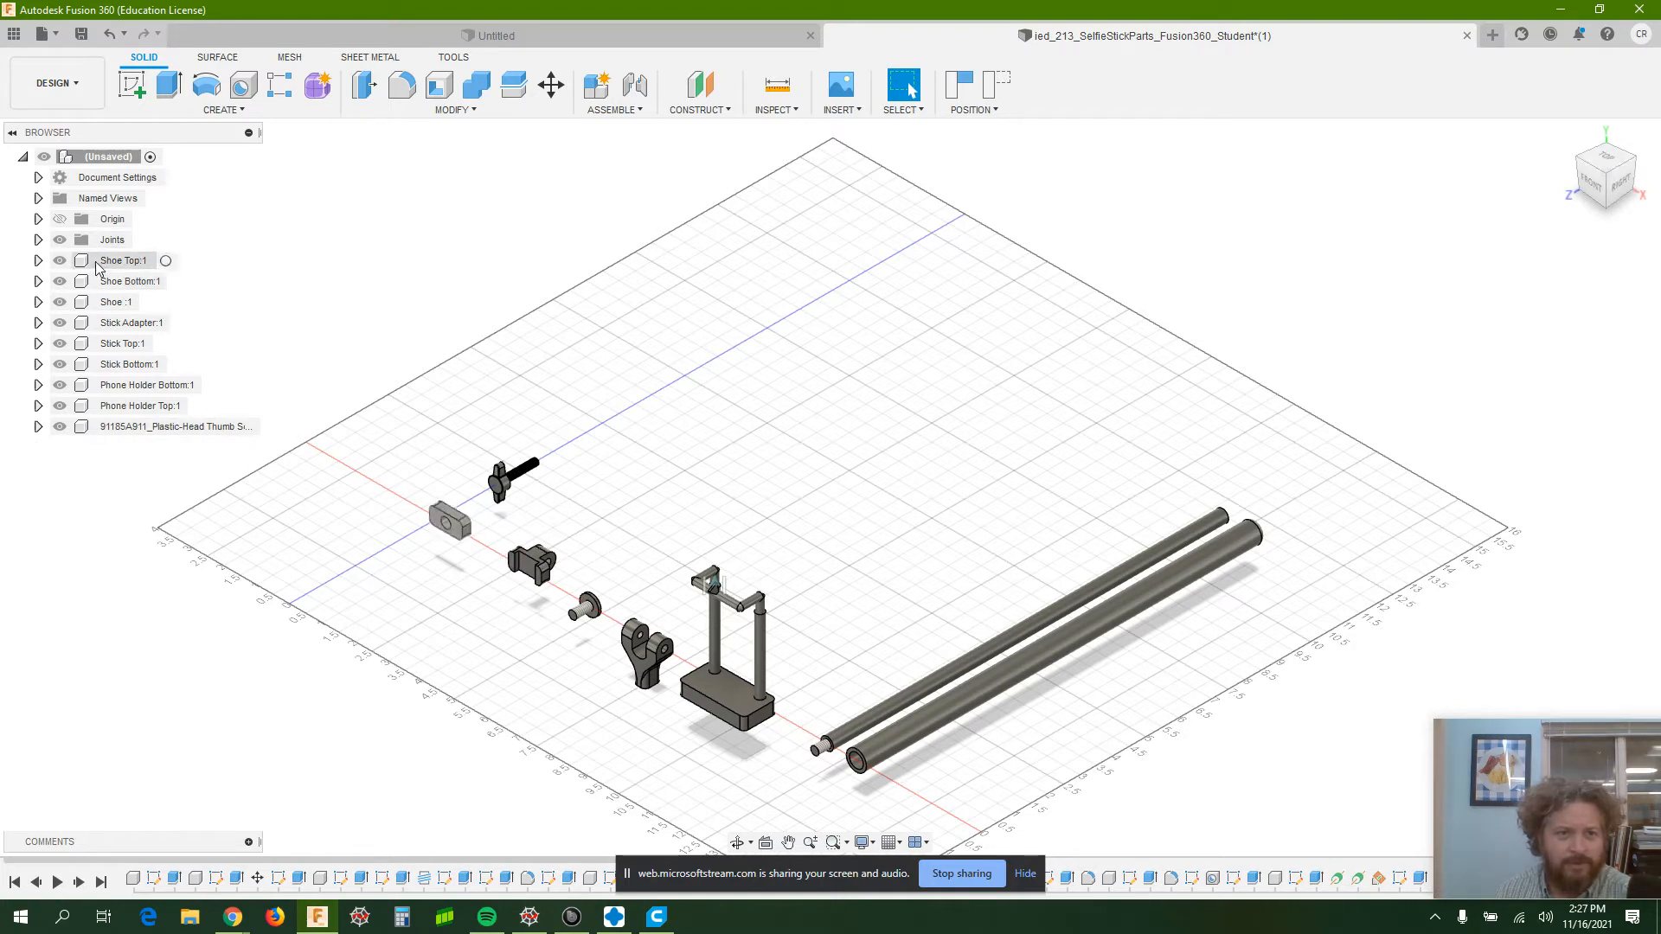
- Freely reposition the Shoe Top block, the phone holder, the forked part and the Shoe screw, keeping them apart from each other
mouse_move(441, 525)
mouse_down()
mouse_move(472, 487)
mouse_move(597, 451)
mouse_move(411, 517)
mouse_move(423, 525)
mouse_up()
drag(722, 689, 761, 506)
drag(770, 389, 777, 405)
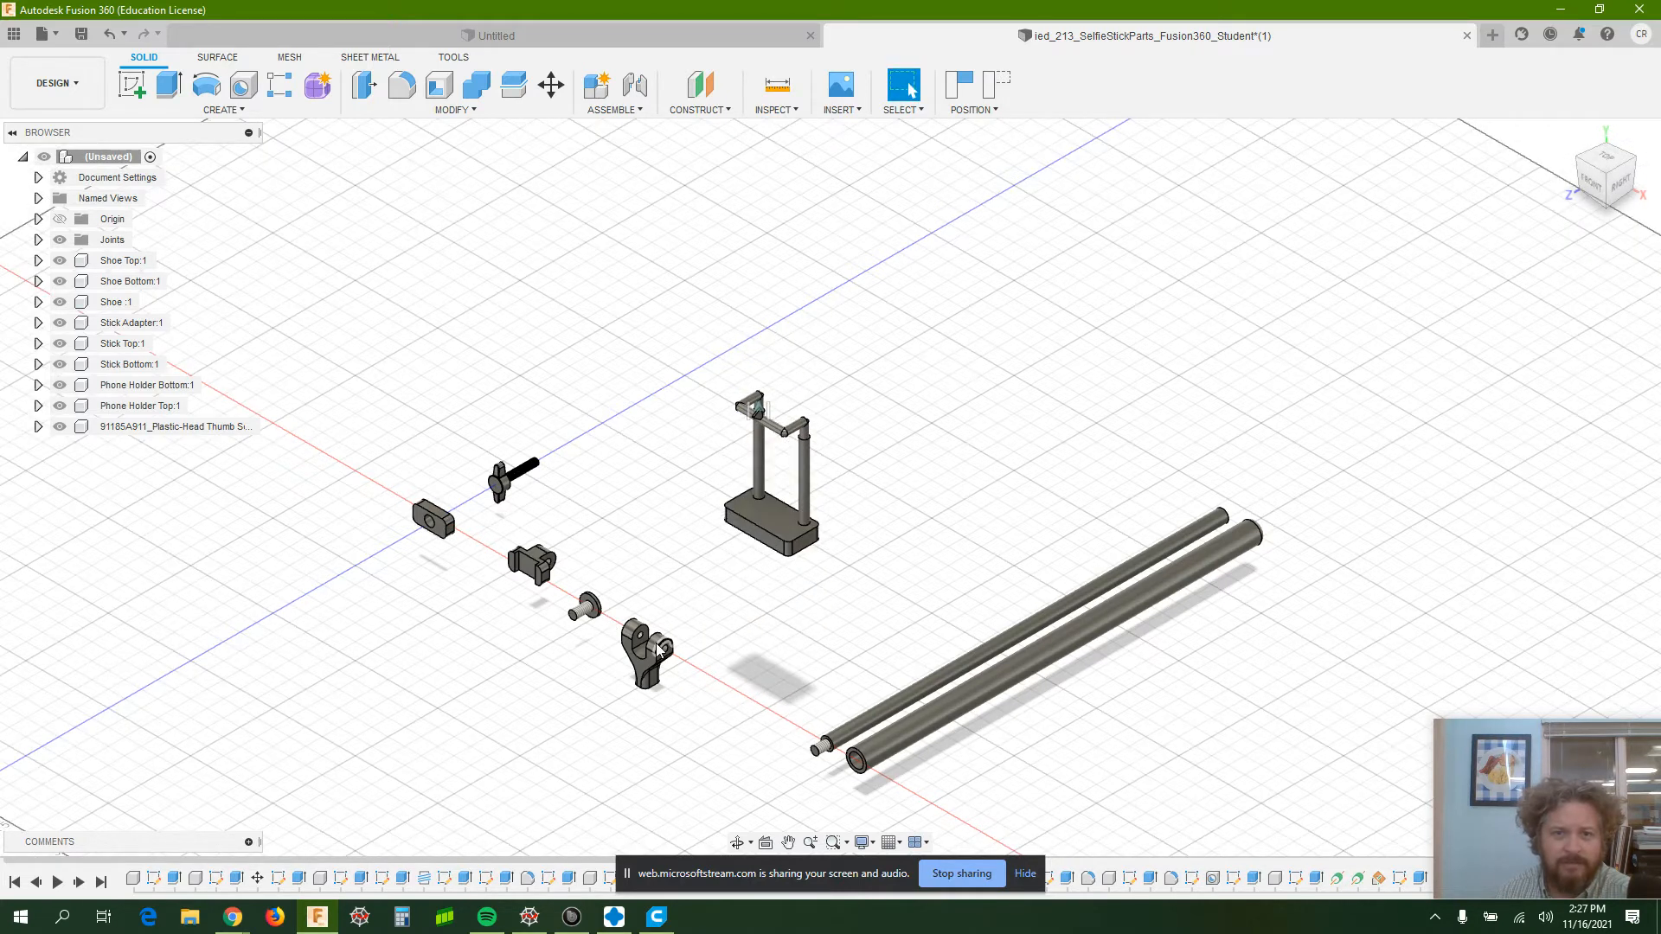
drag(668, 612, 667, 530)
drag(584, 609, 615, 562)
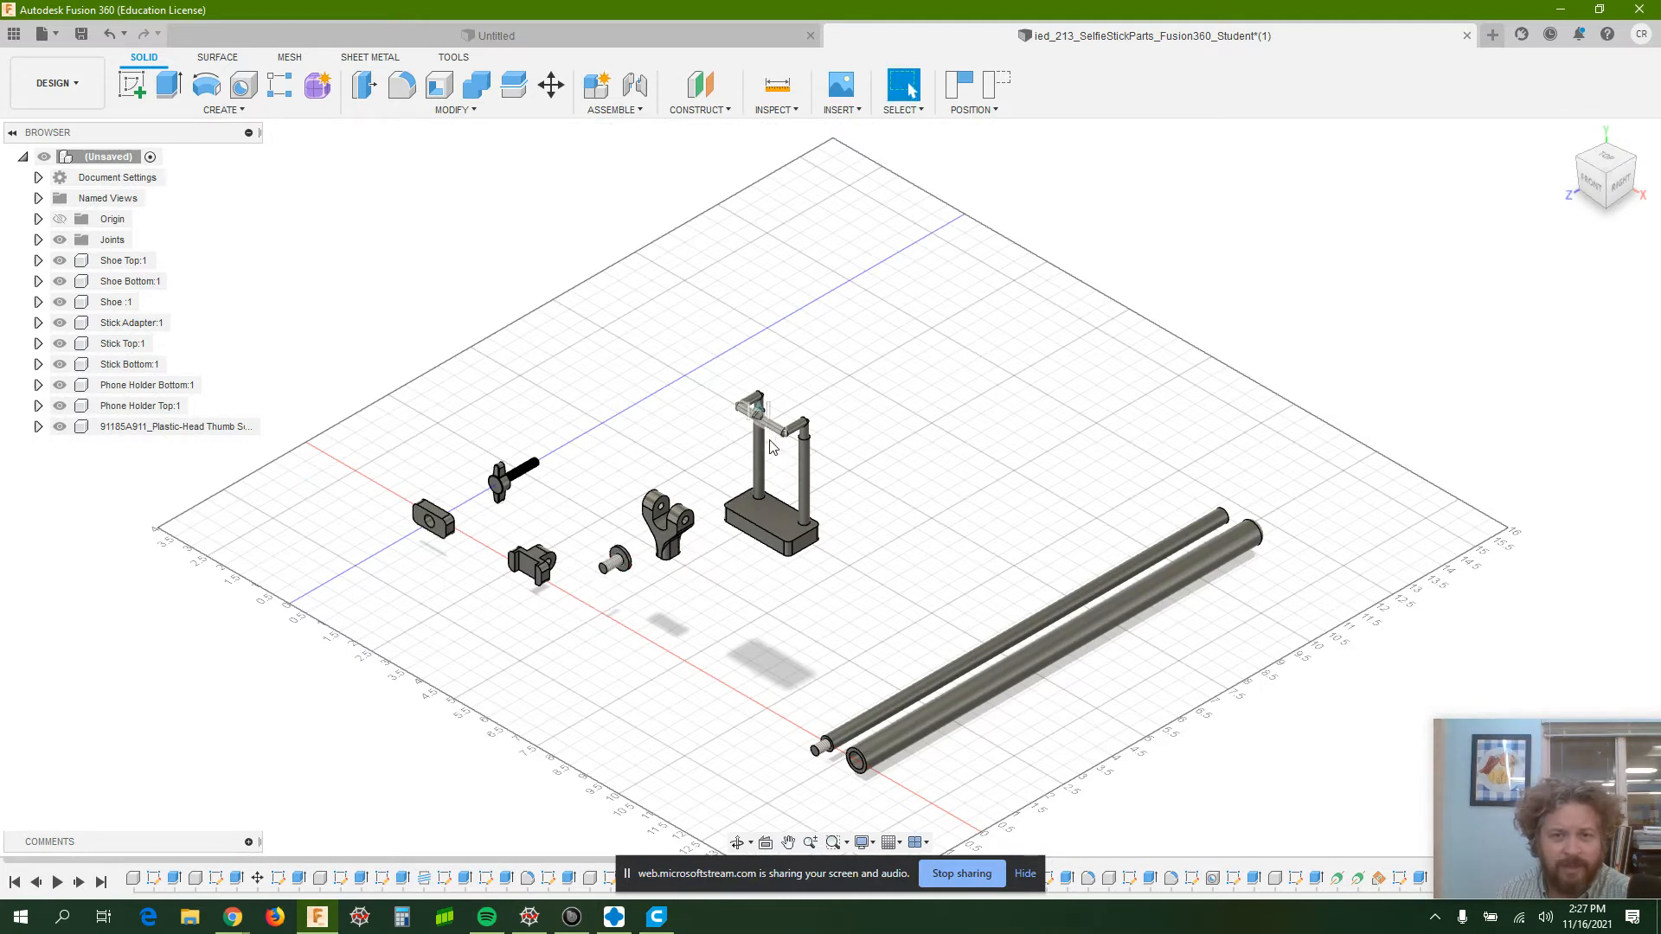
scroll(773, 432, up, 5)
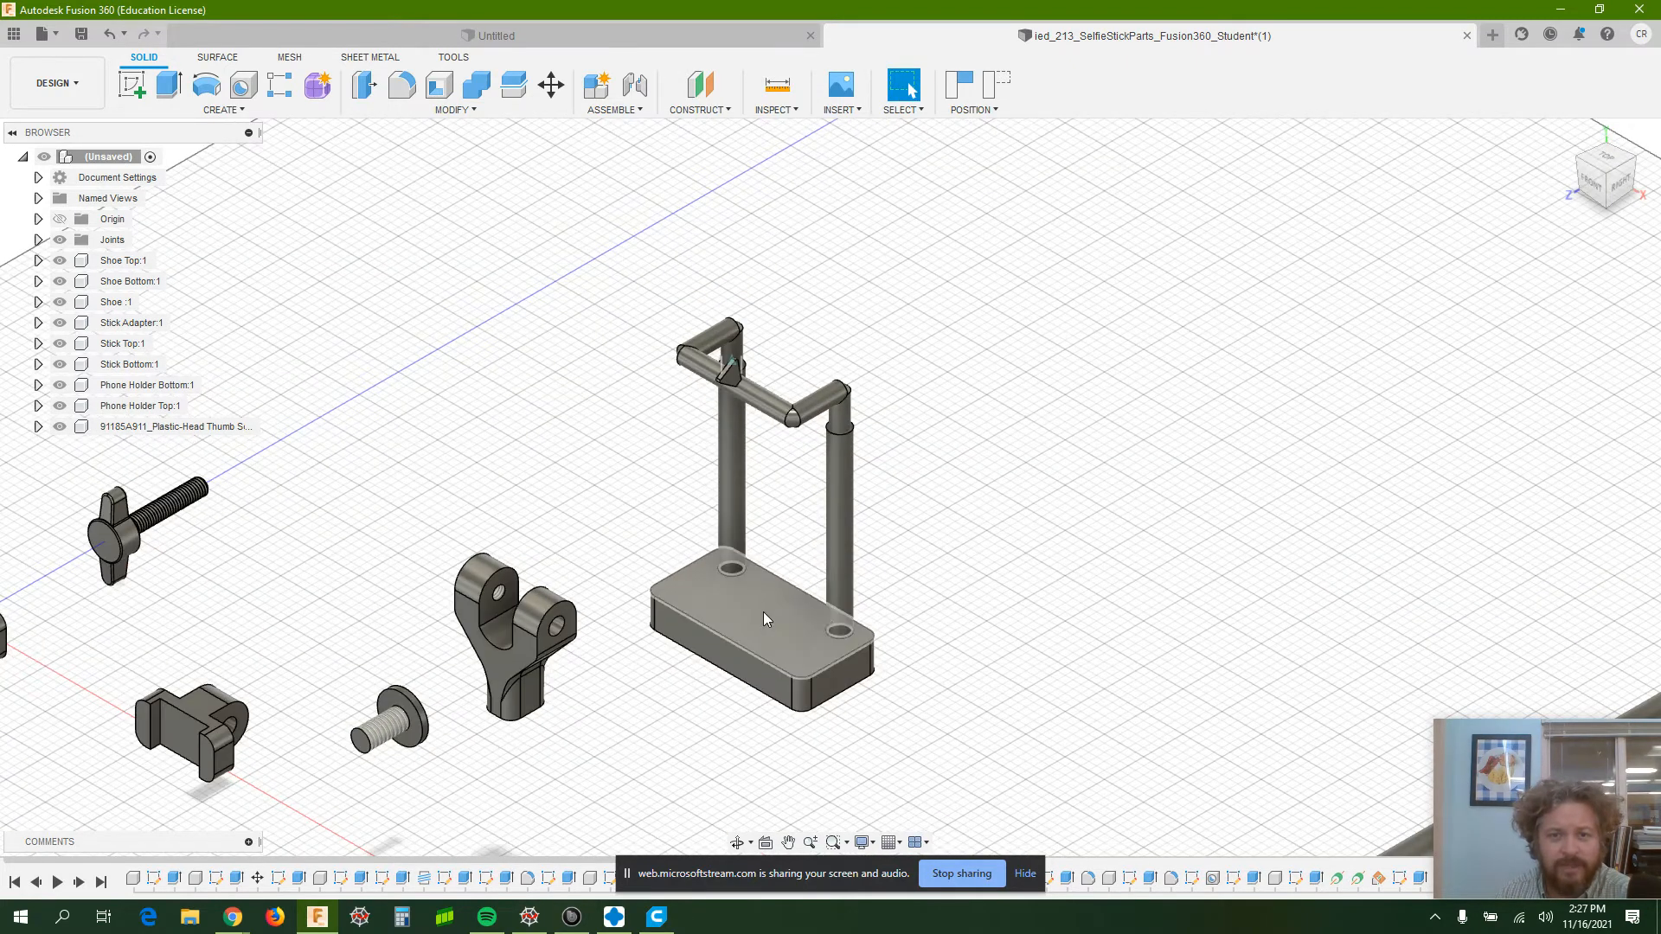
scroll(818, 611, down, 2)
scroll(817, 610, down, 5)
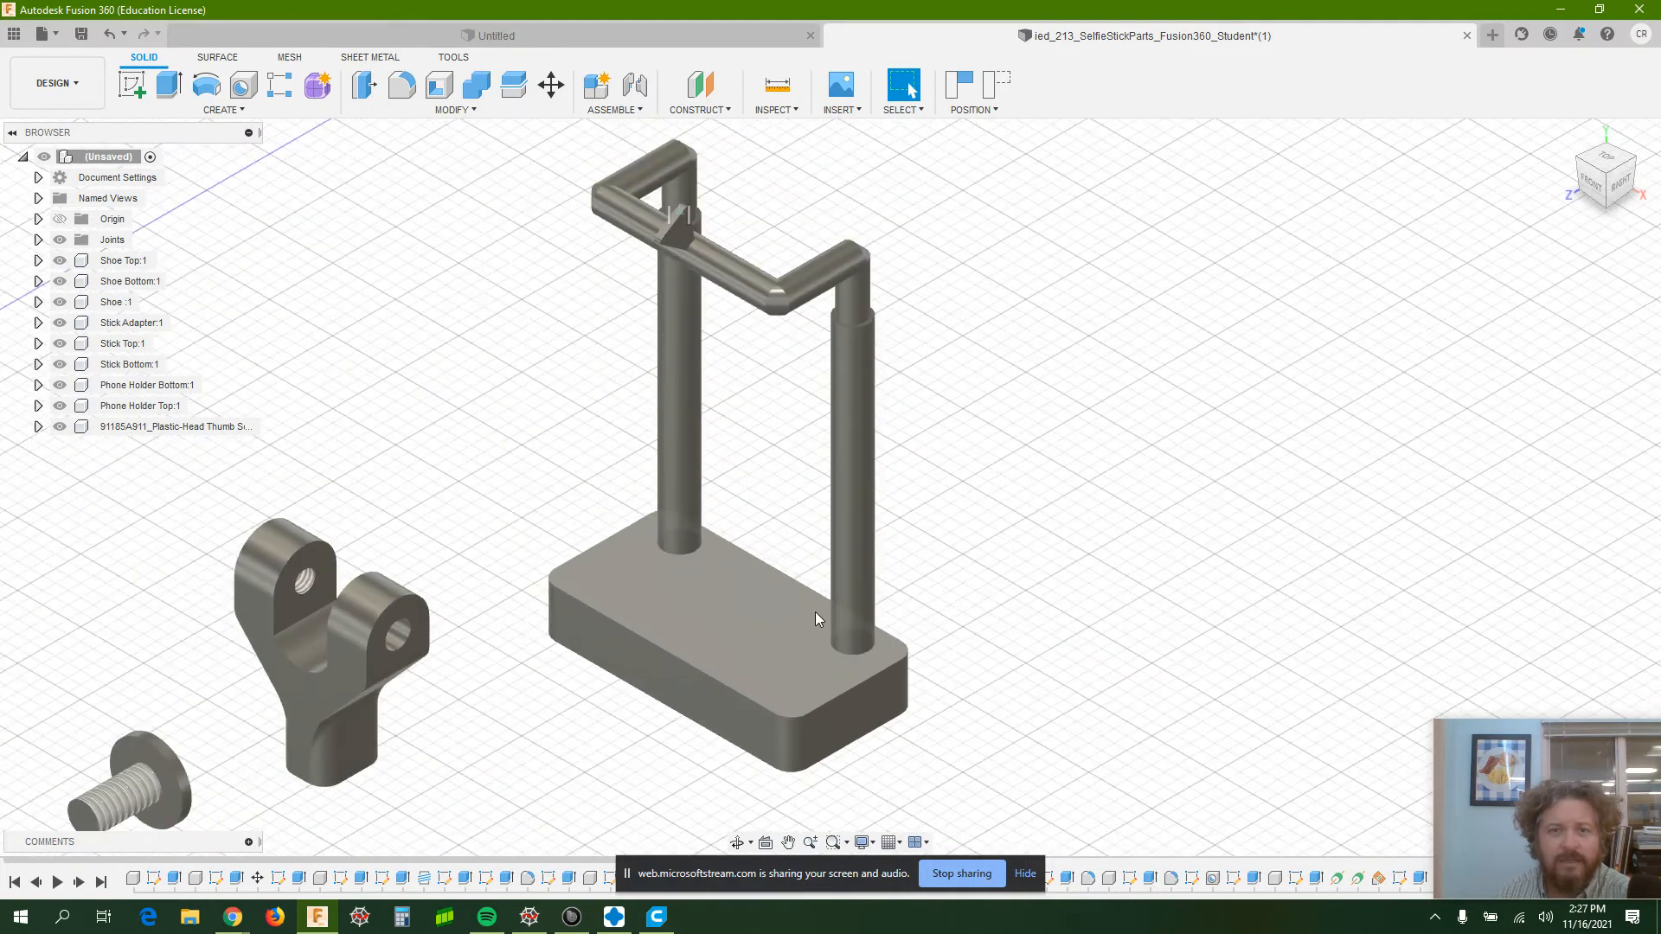
scroll(807, 610, down, 3)
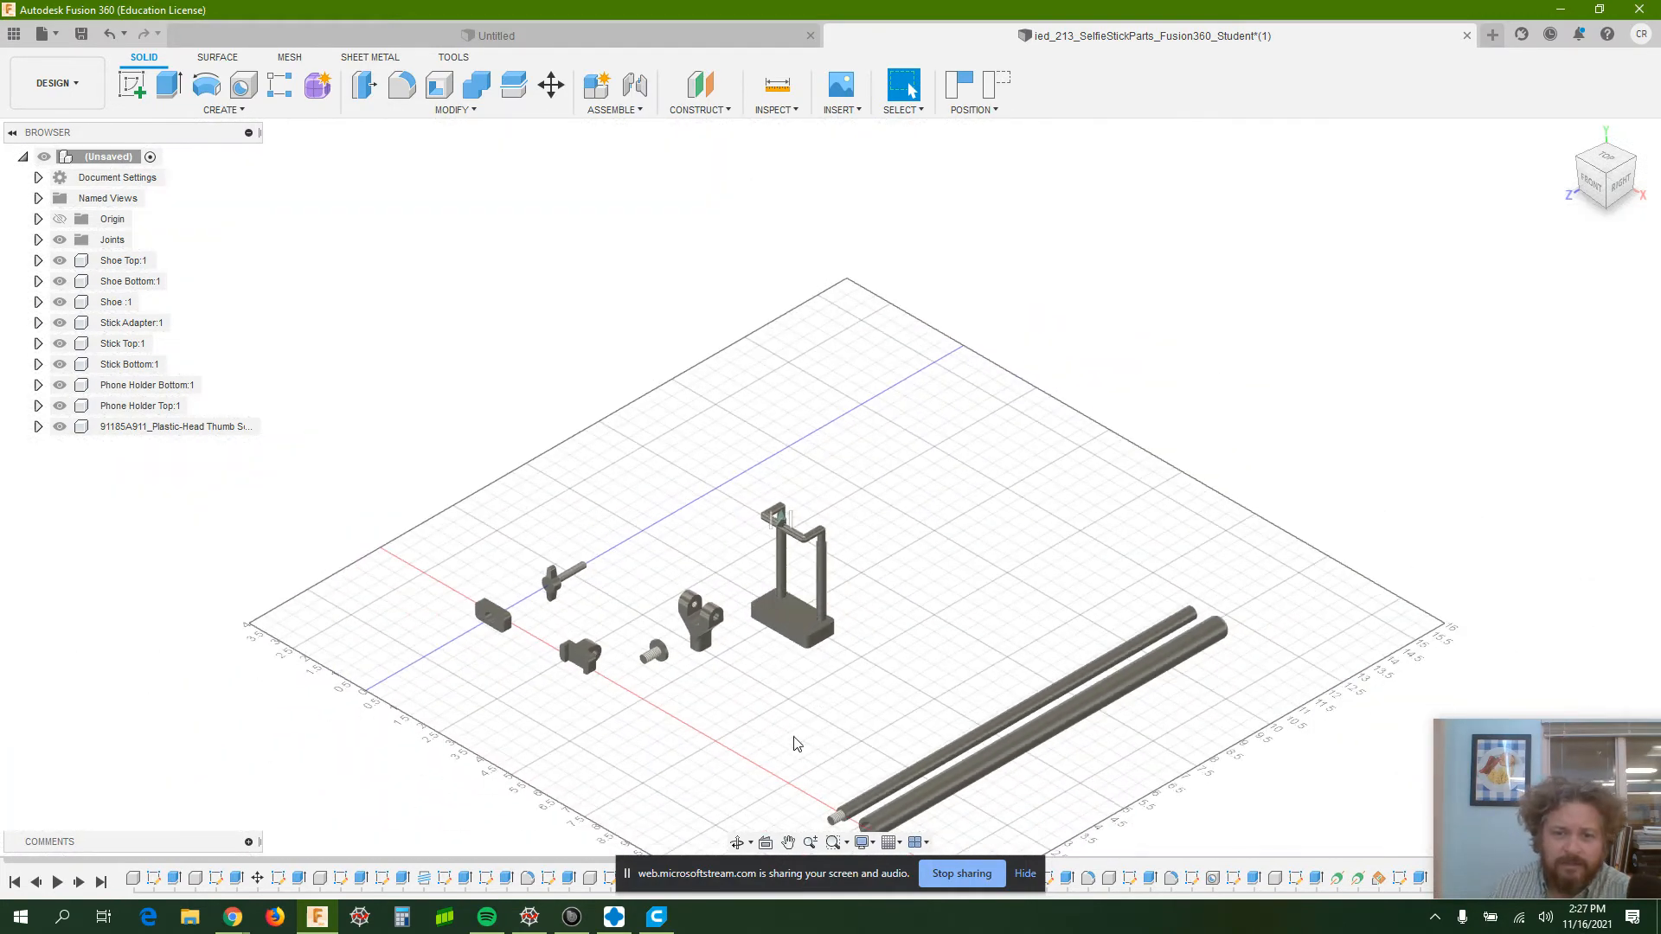
middle_drag(783, 761, 782, 586)
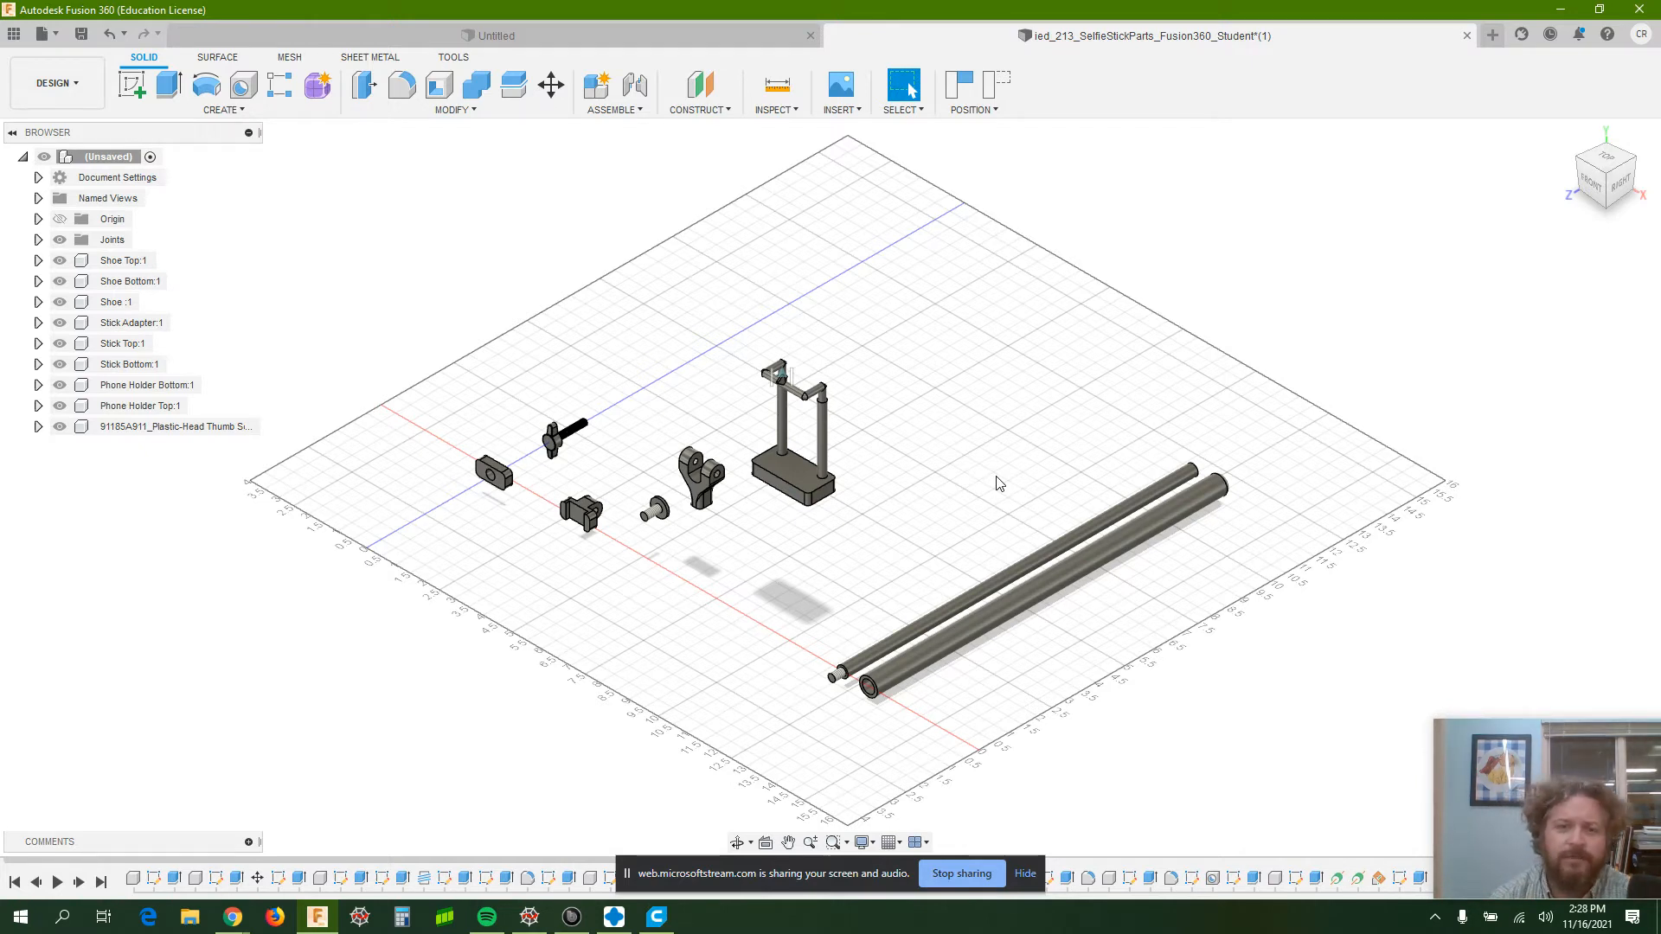
click(1045, 585)
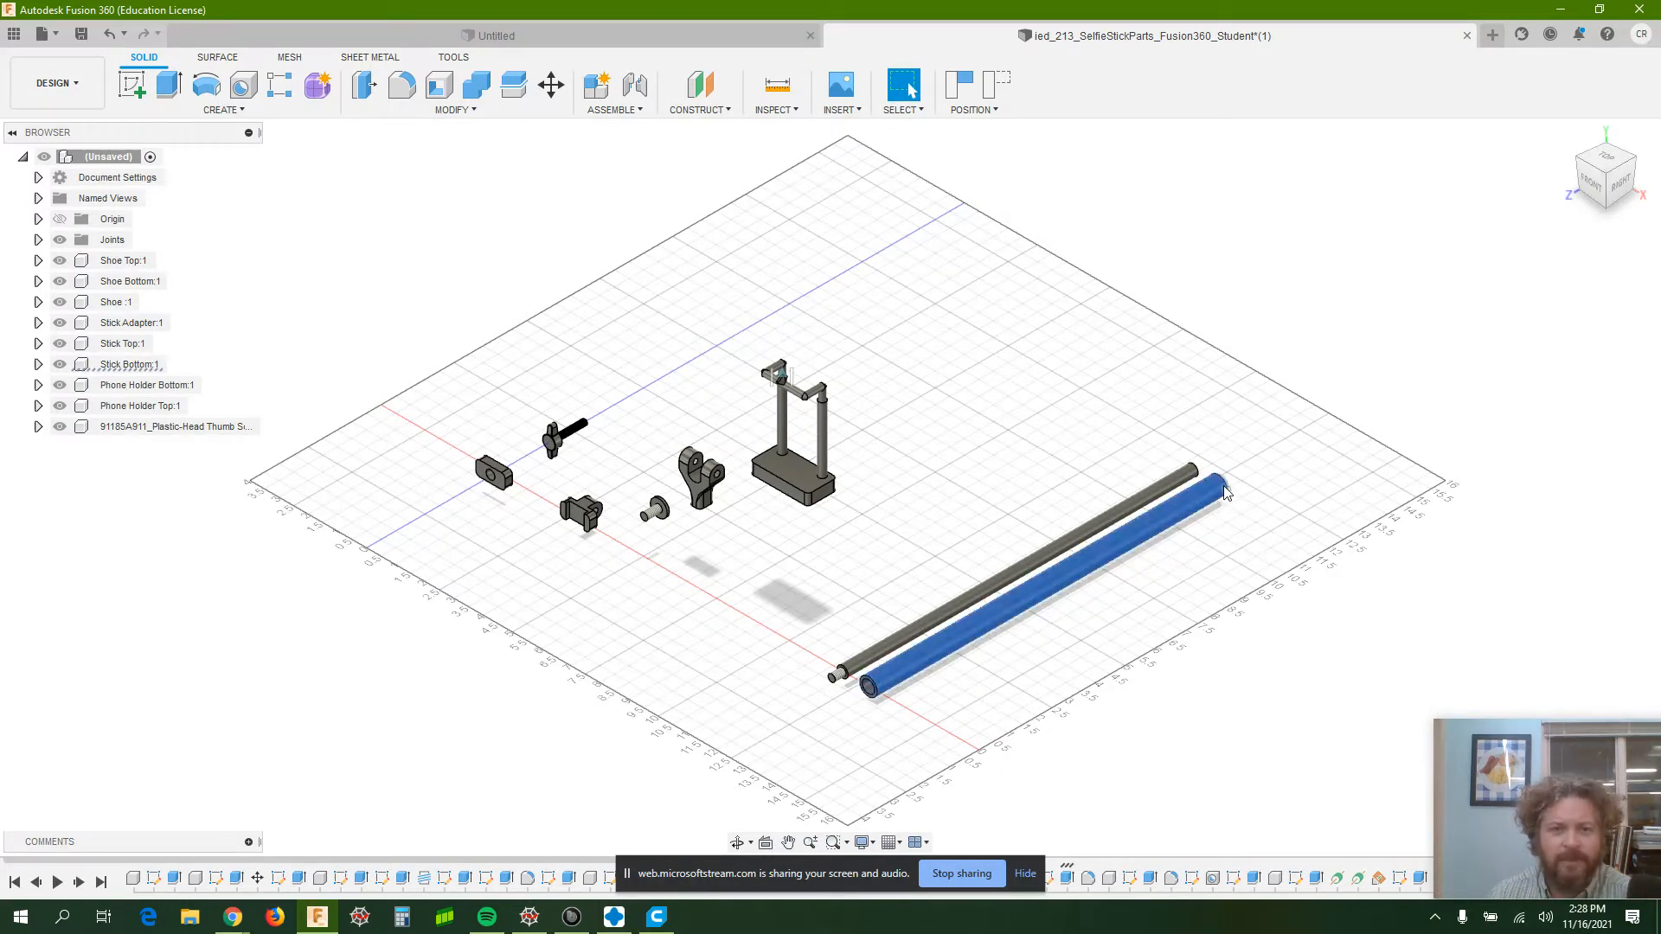
right_click(1072, 587)
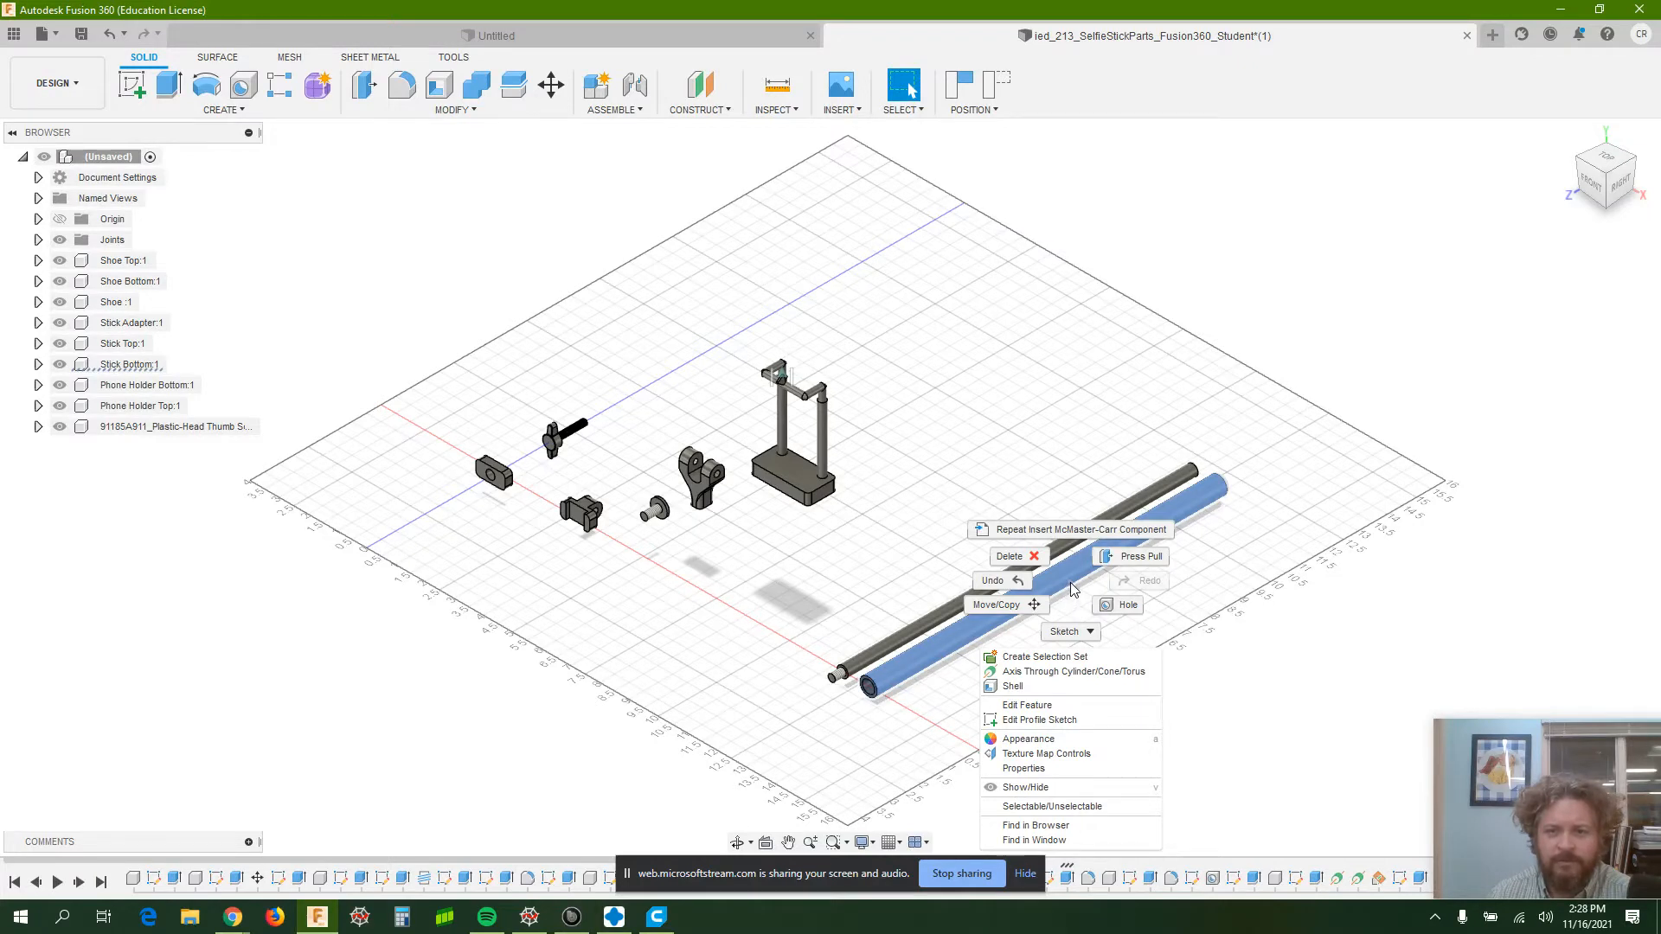
click(707, 653)
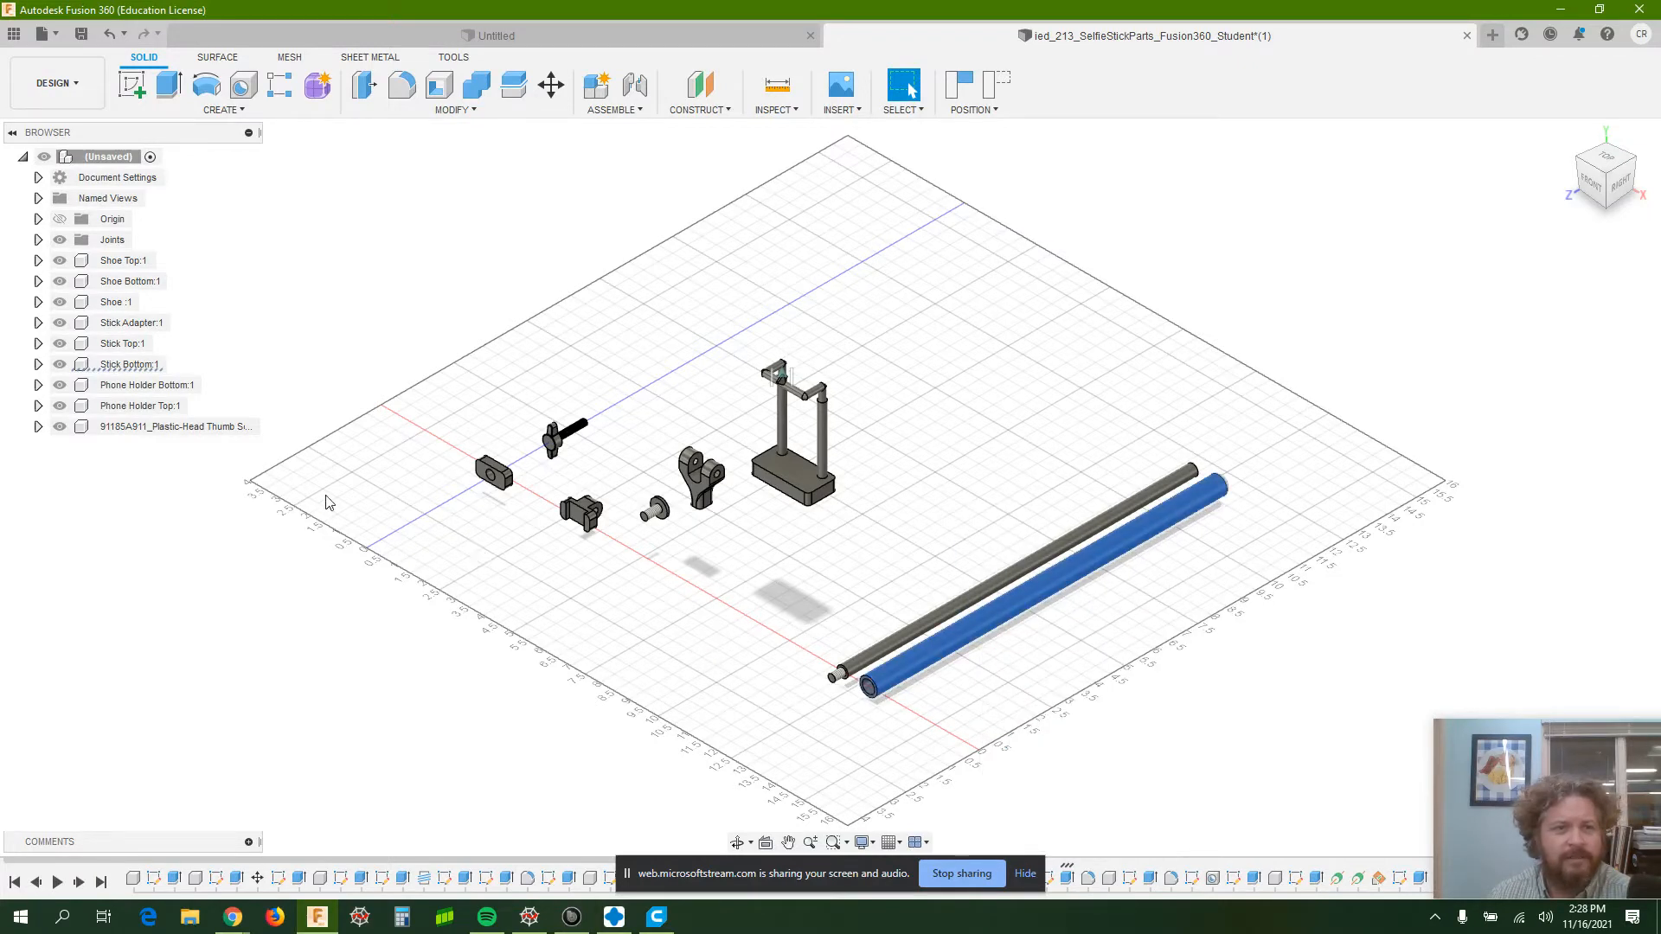
click(650, 516)
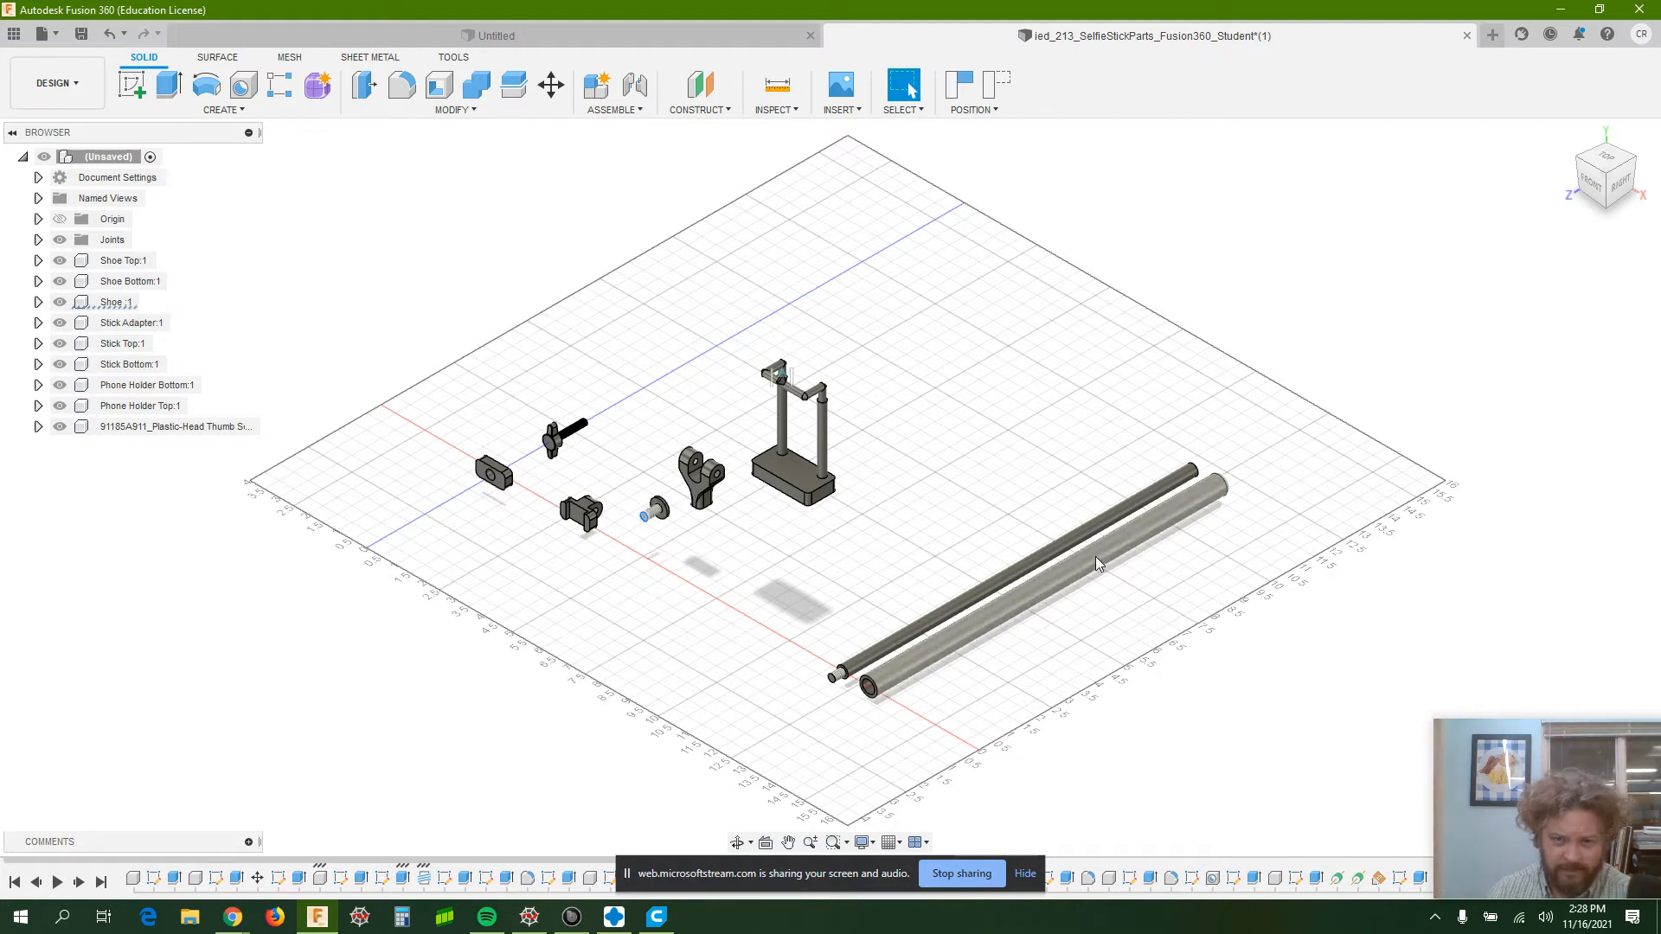
- Ground the Stick Bottom component, continuing in the previous position instead of capturing the moved components' positions
click(1037, 578)
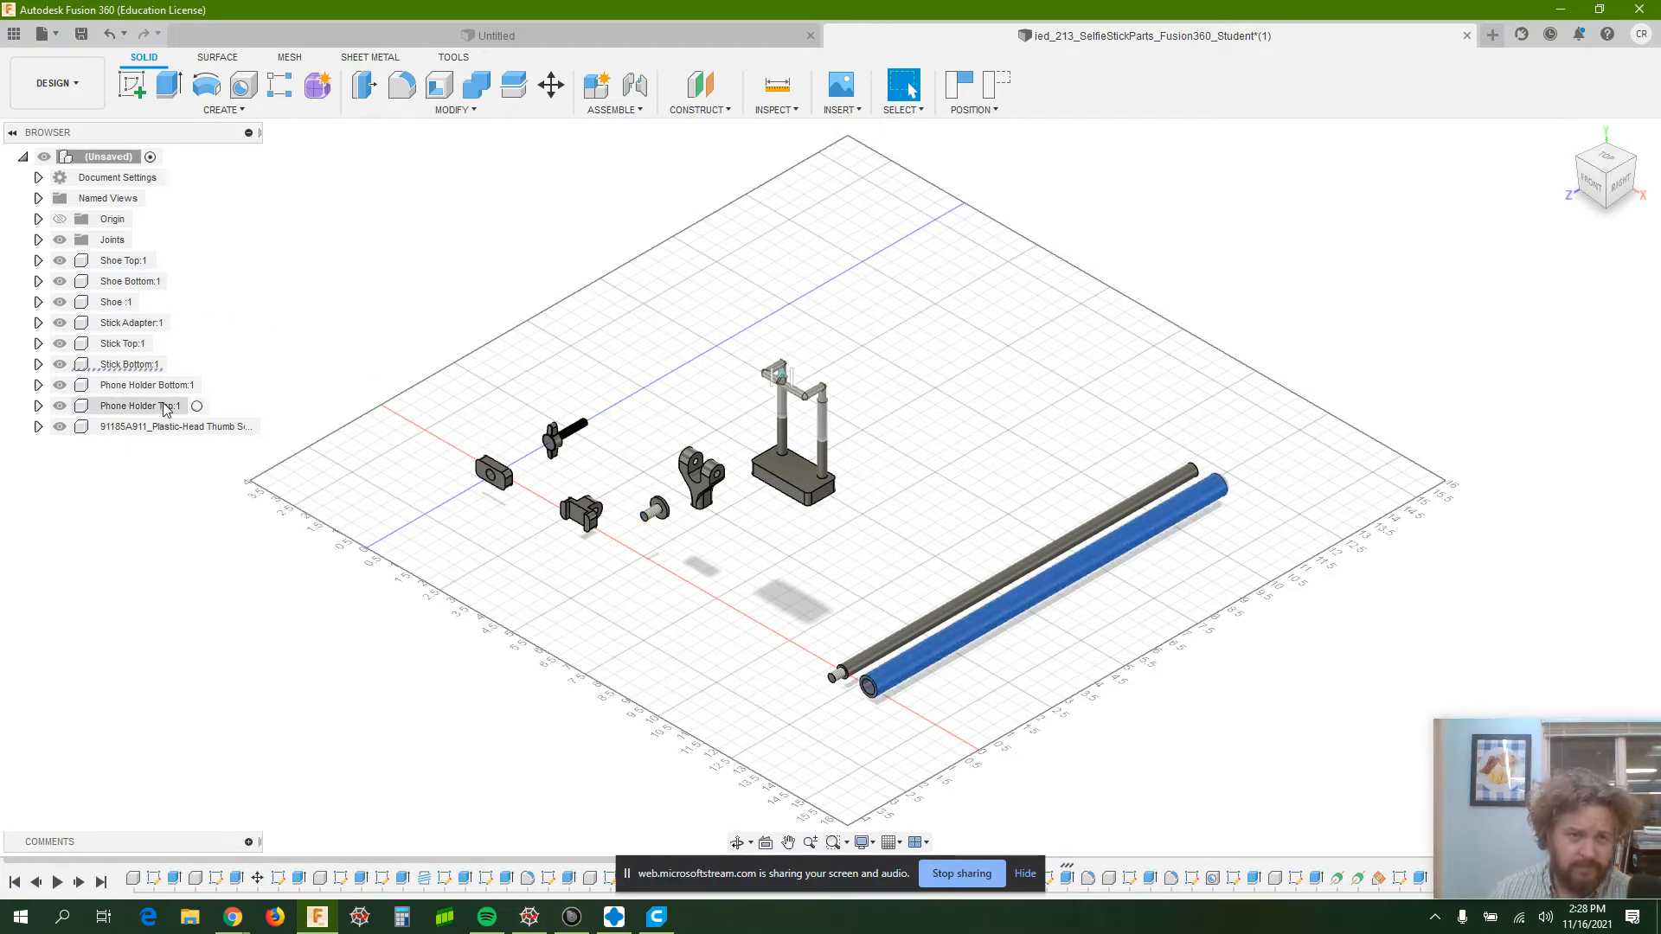
right_click(124, 367)
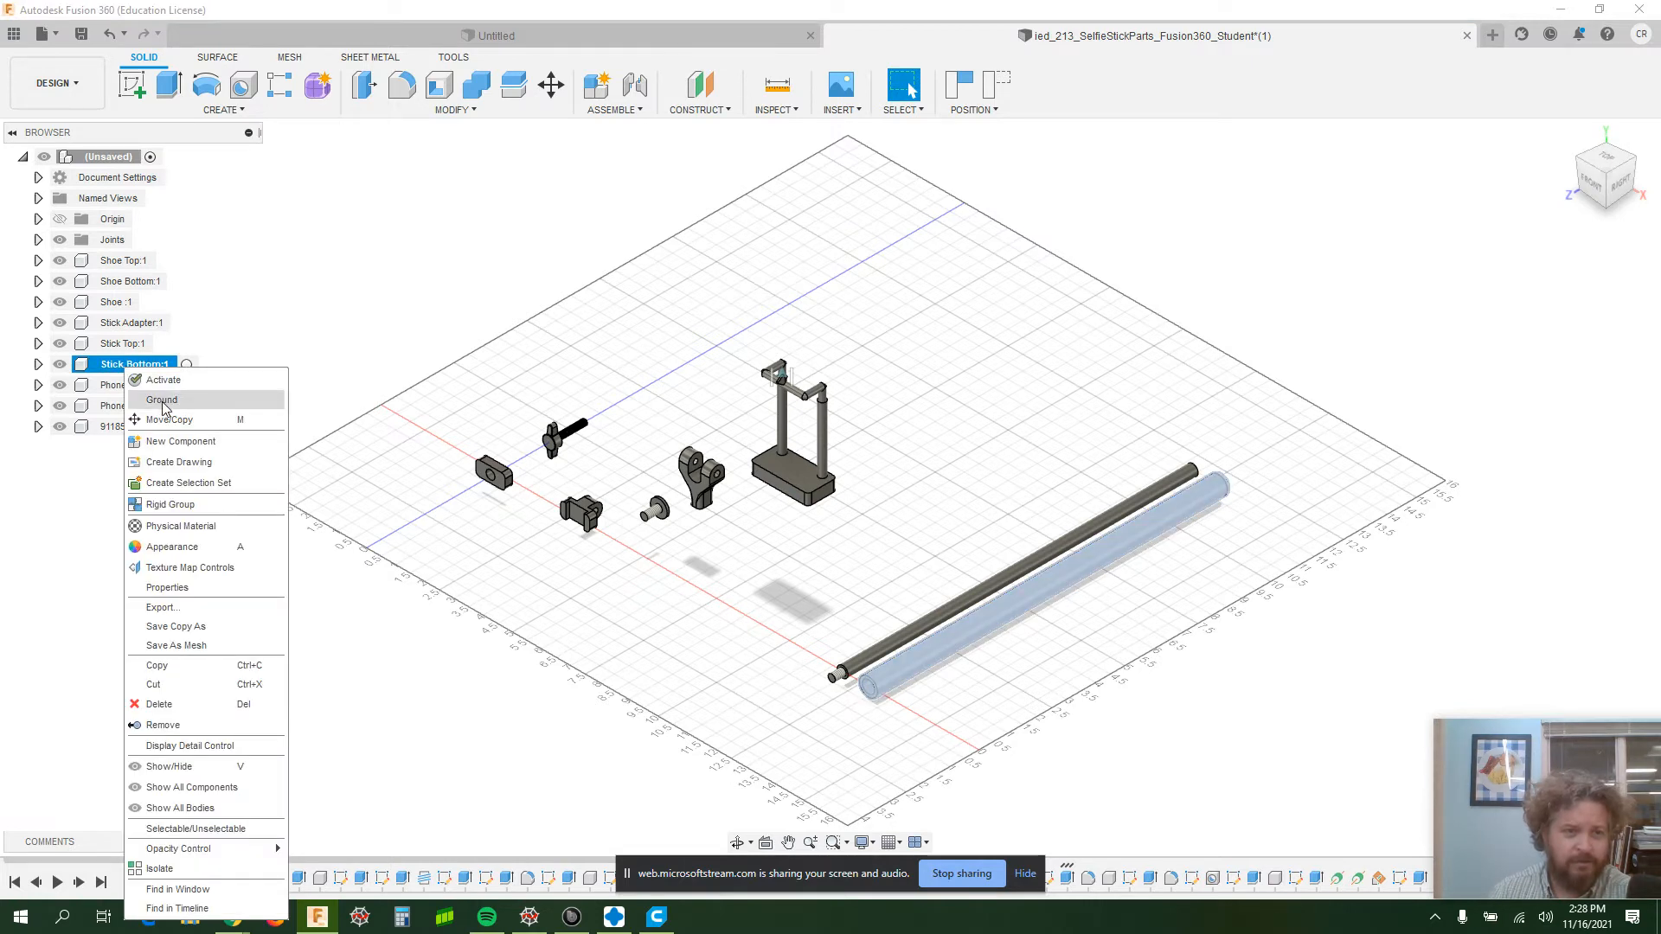
click(163, 401)
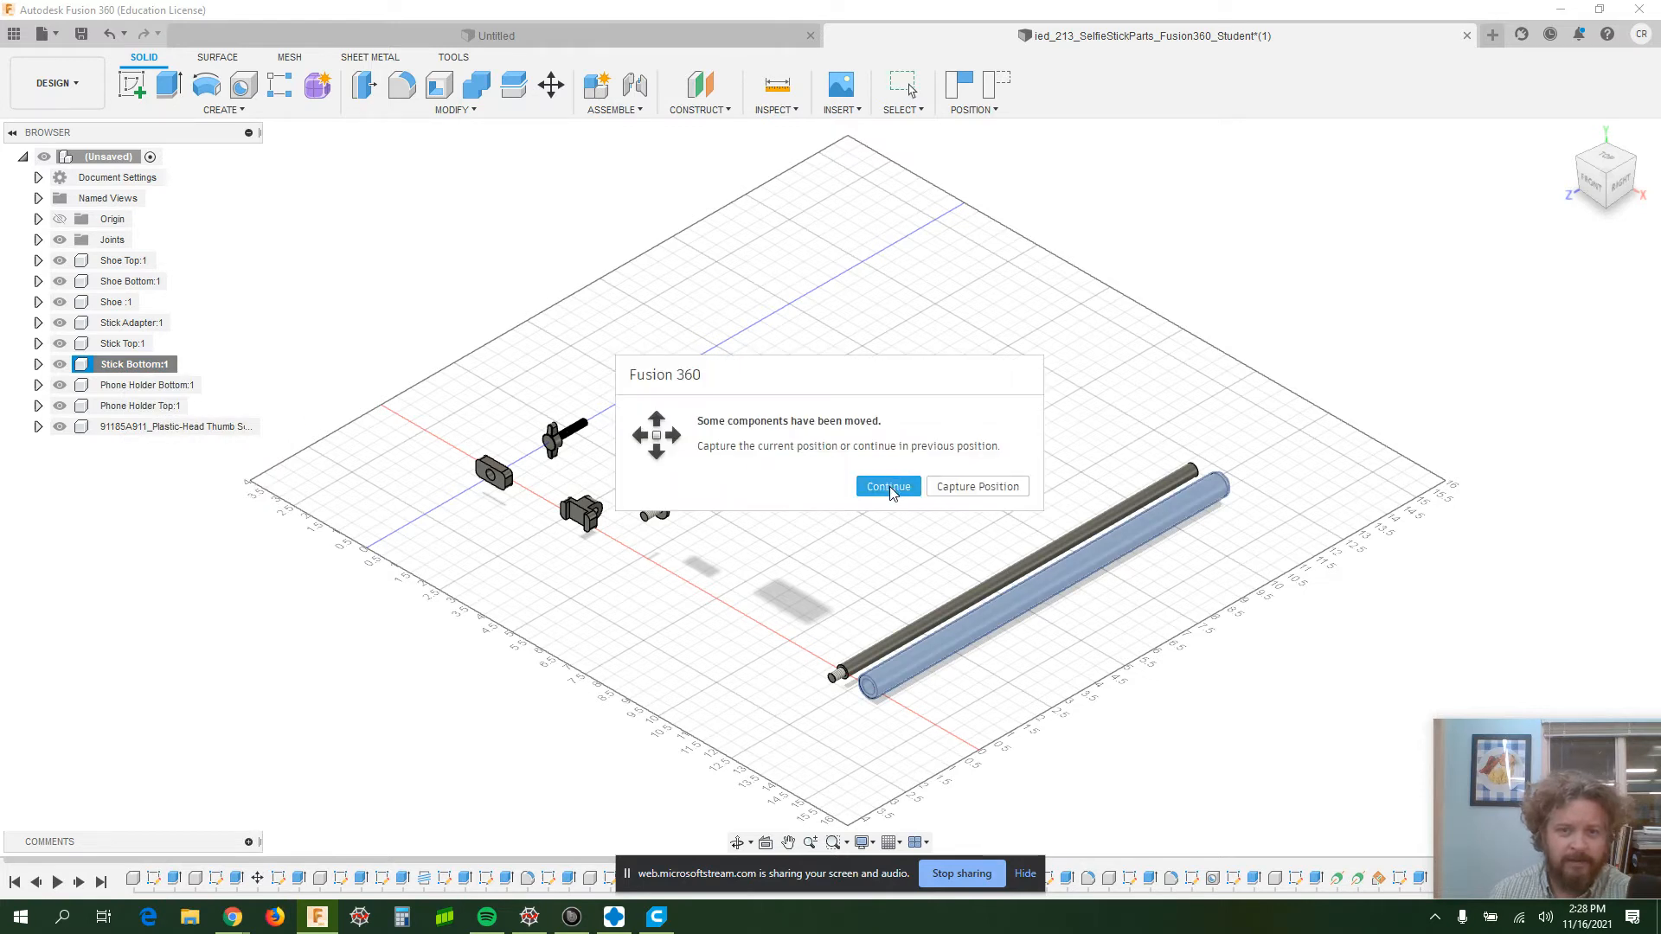
click(888, 487)
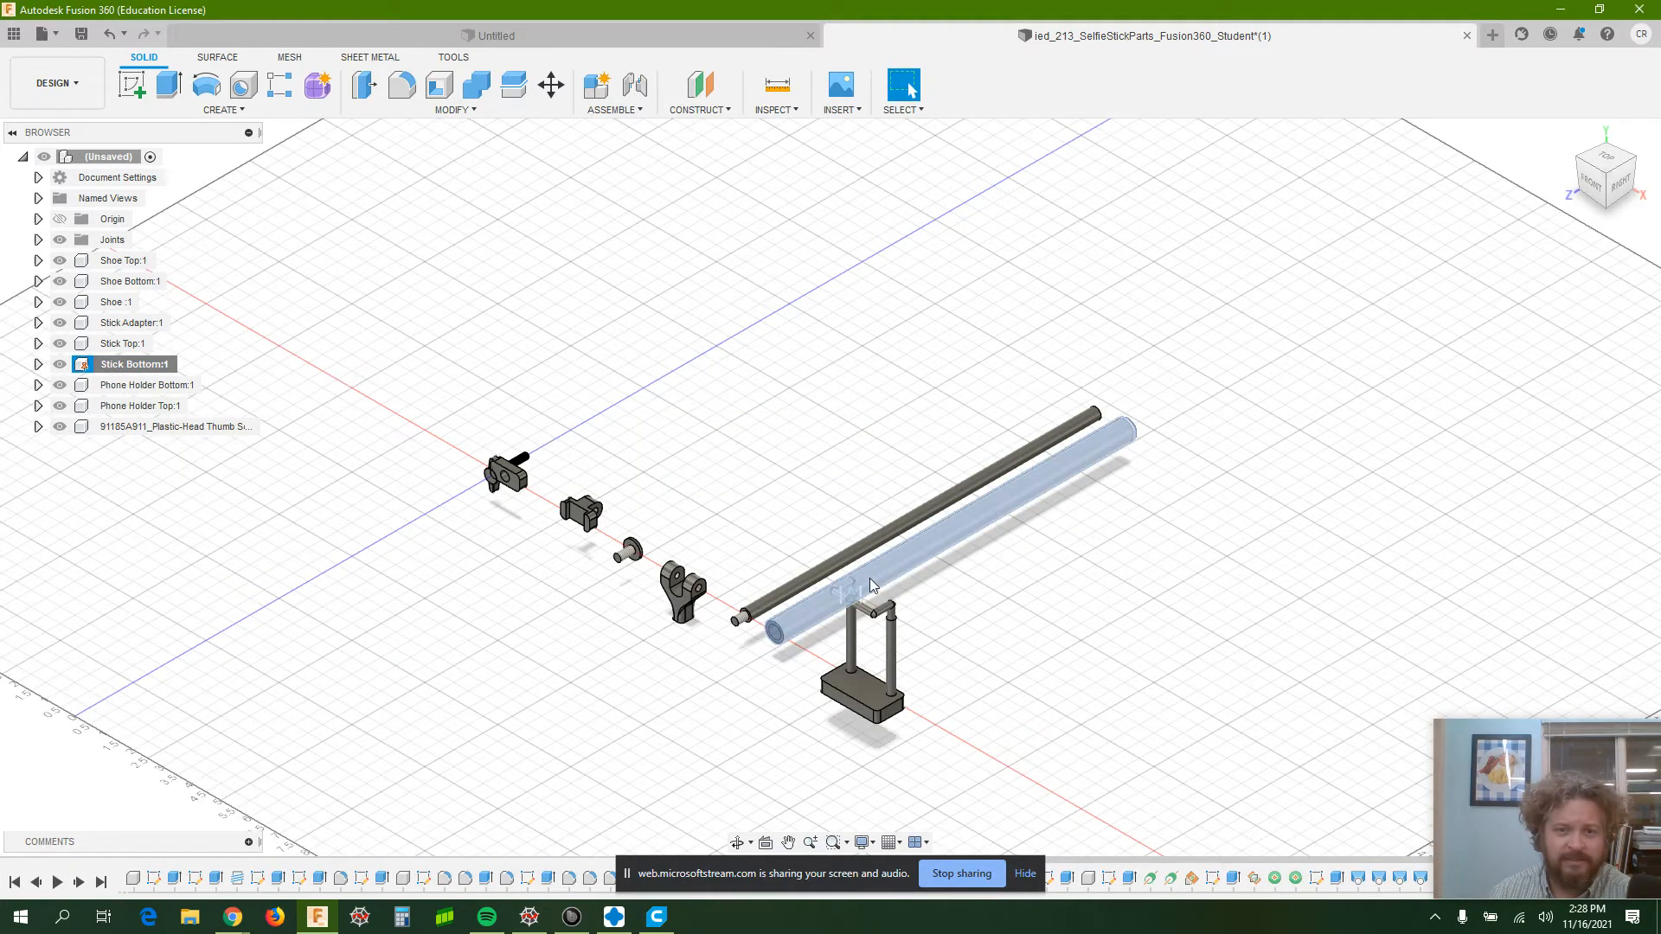
click(997, 601)
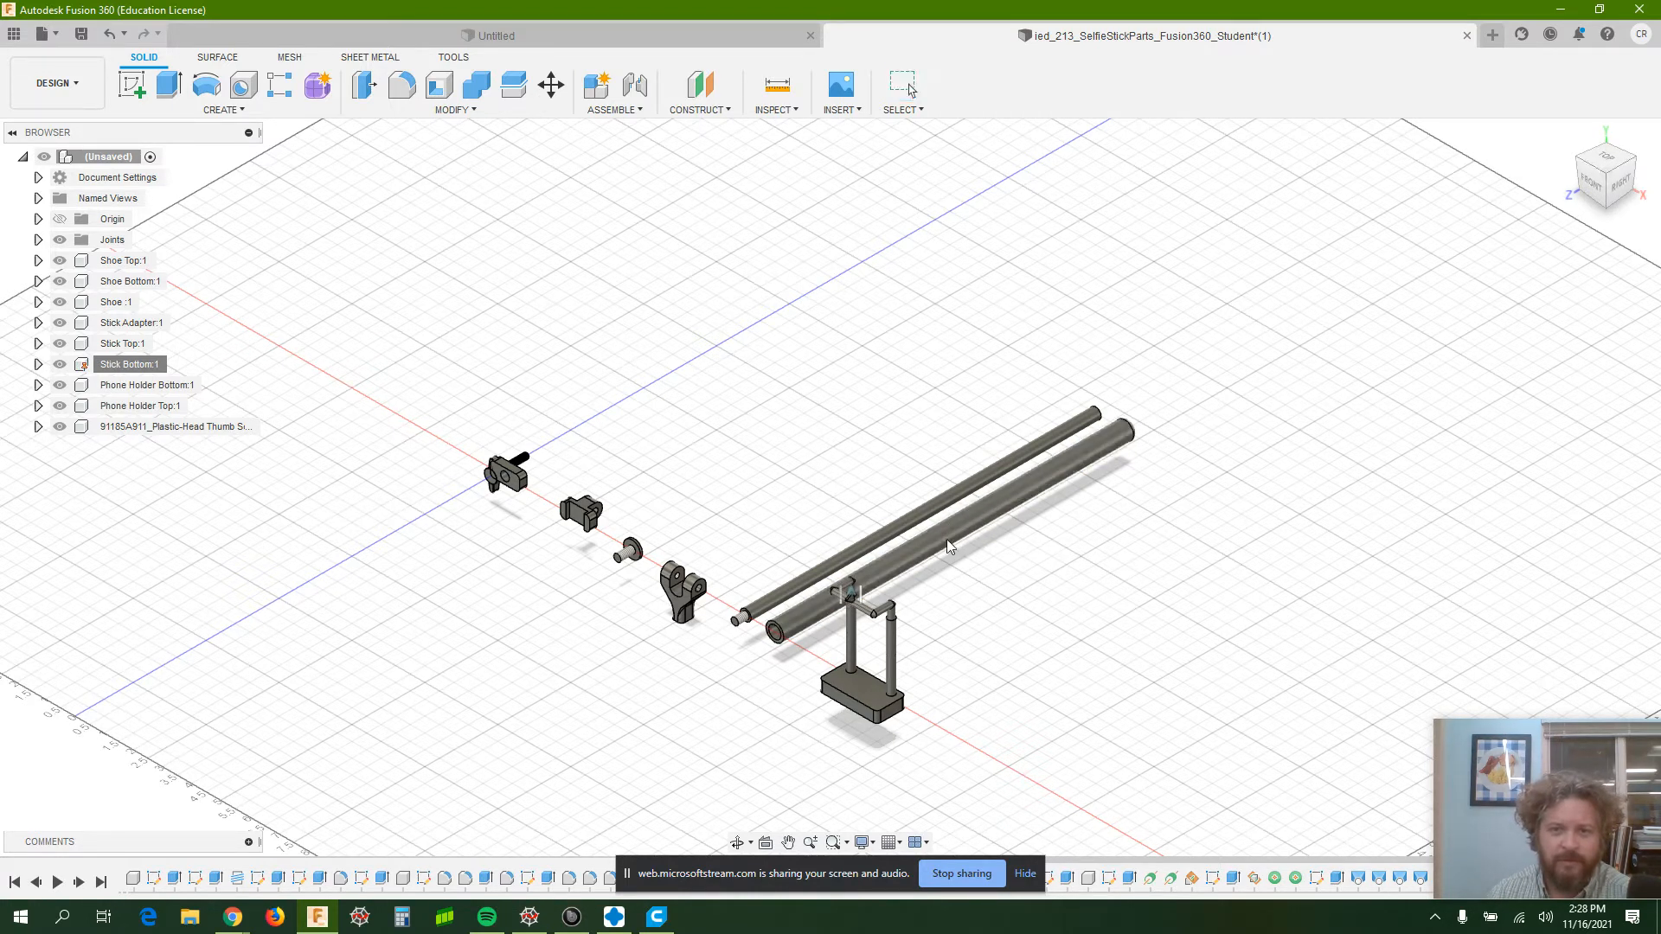
- Freely move the phone holder slightly and shift the Stick Top component away from the grounded Stick Bottom
mouse_move(882, 690)
mouse_down()
mouse_move(923, 689)
mouse_move(899, 691)
mouse_up()
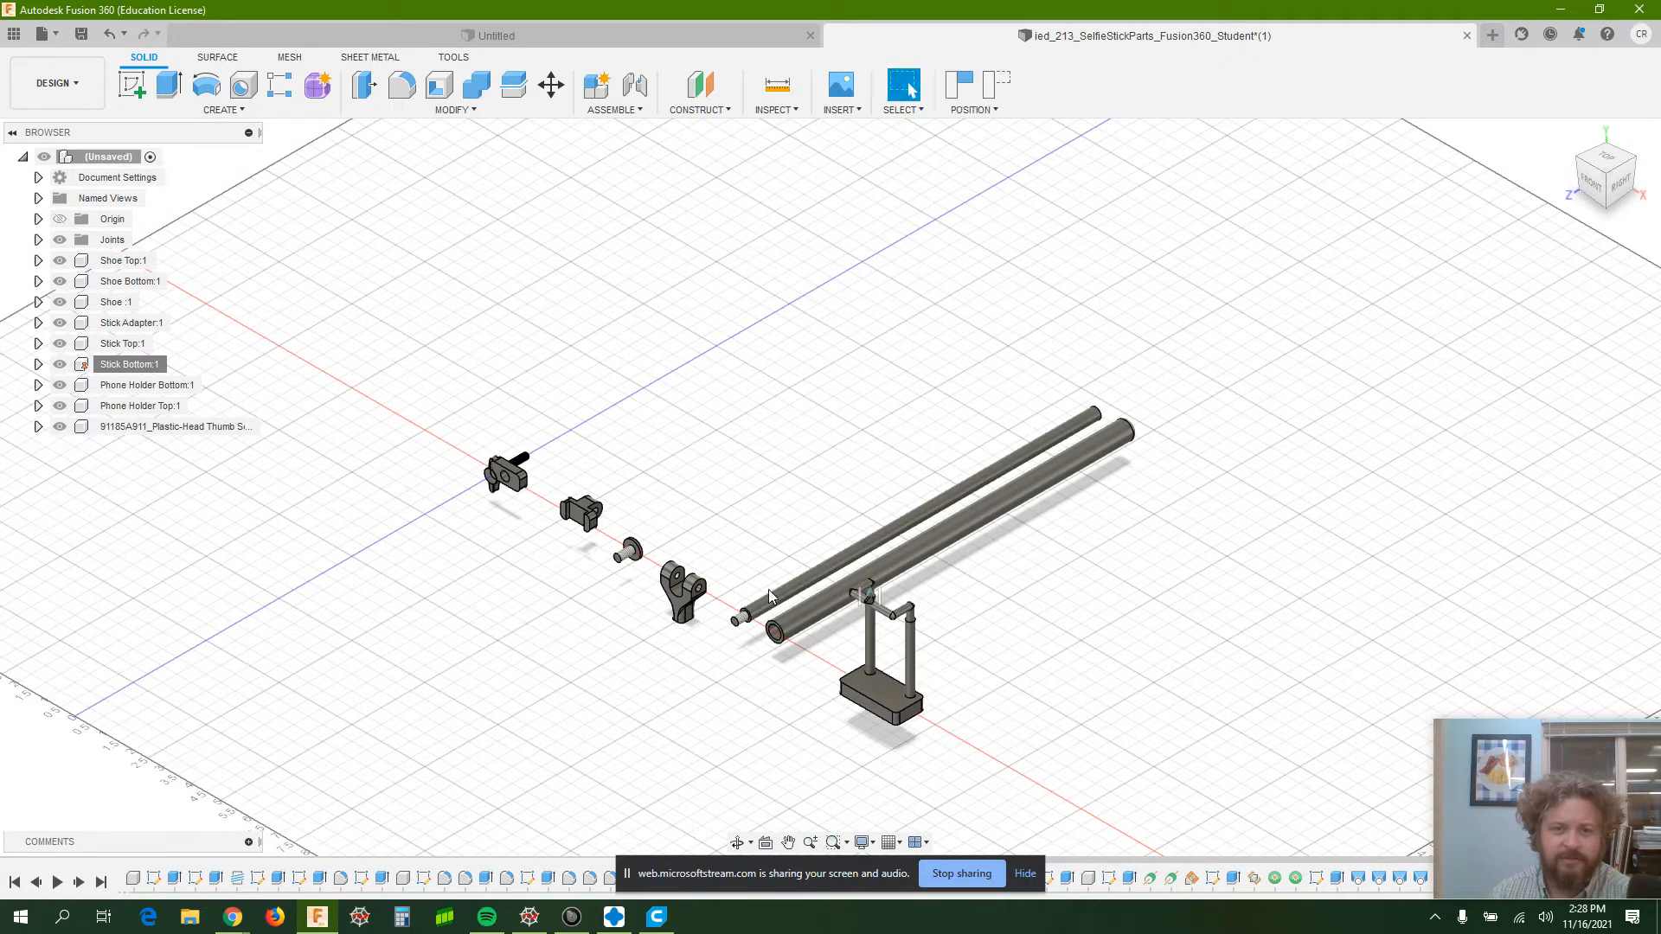
drag(774, 593, 778, 508)
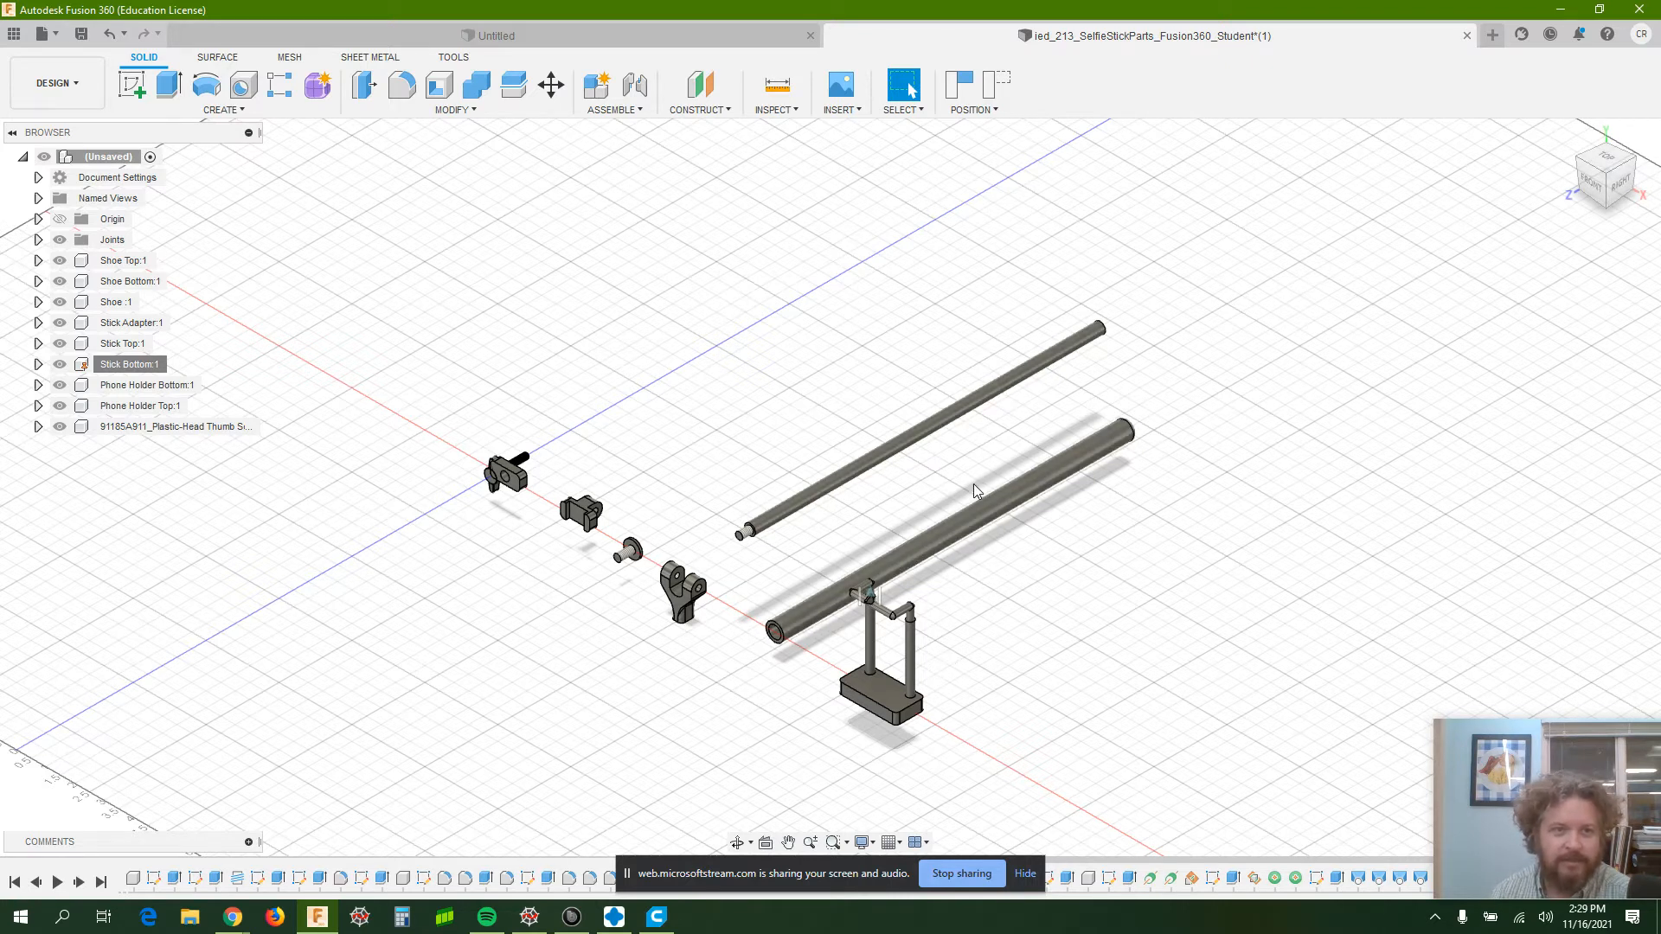
click(873, 454)
click(958, 527)
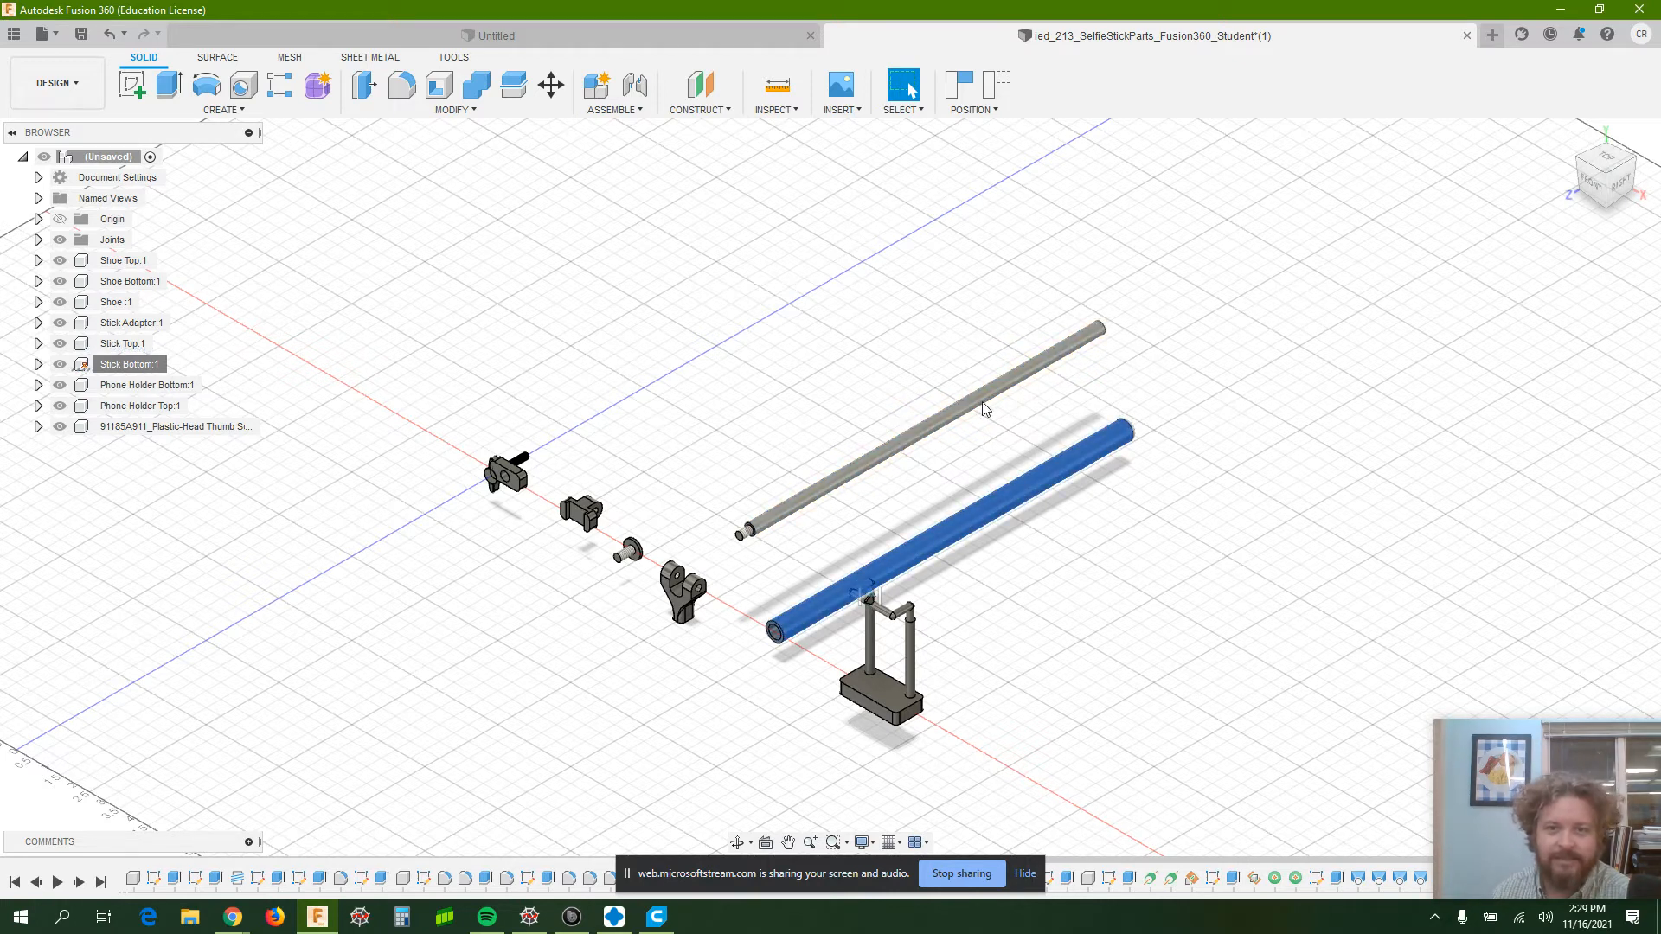
key(j)
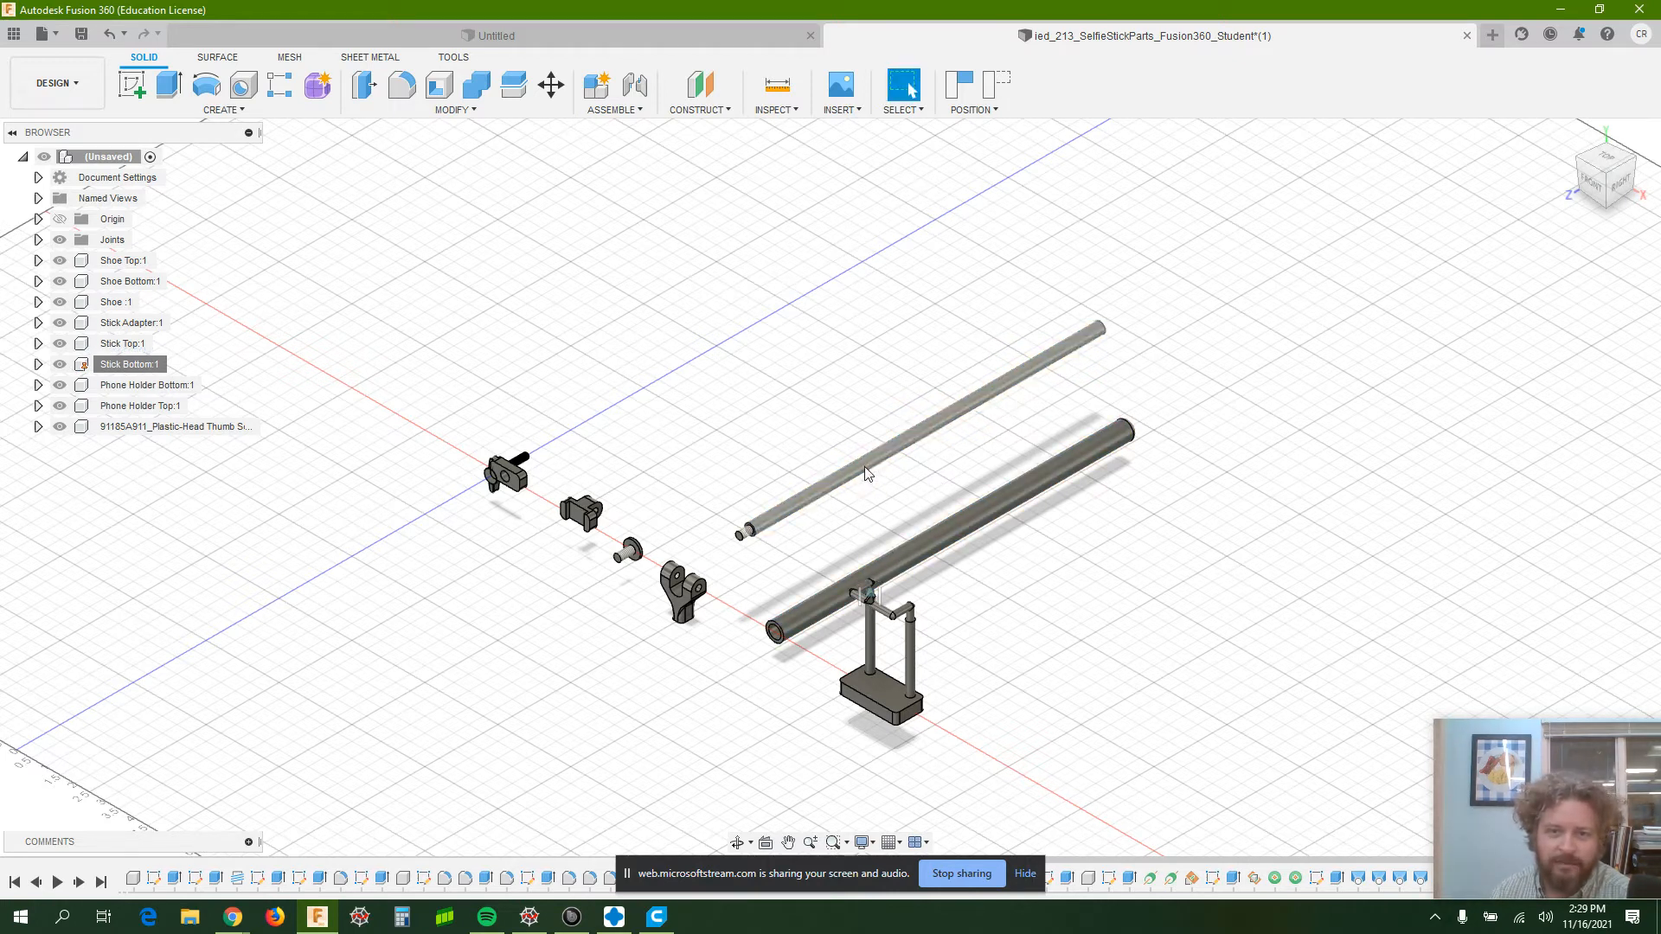
click(865, 469)
click(806, 595)
drag(798, 618, 691, 640)
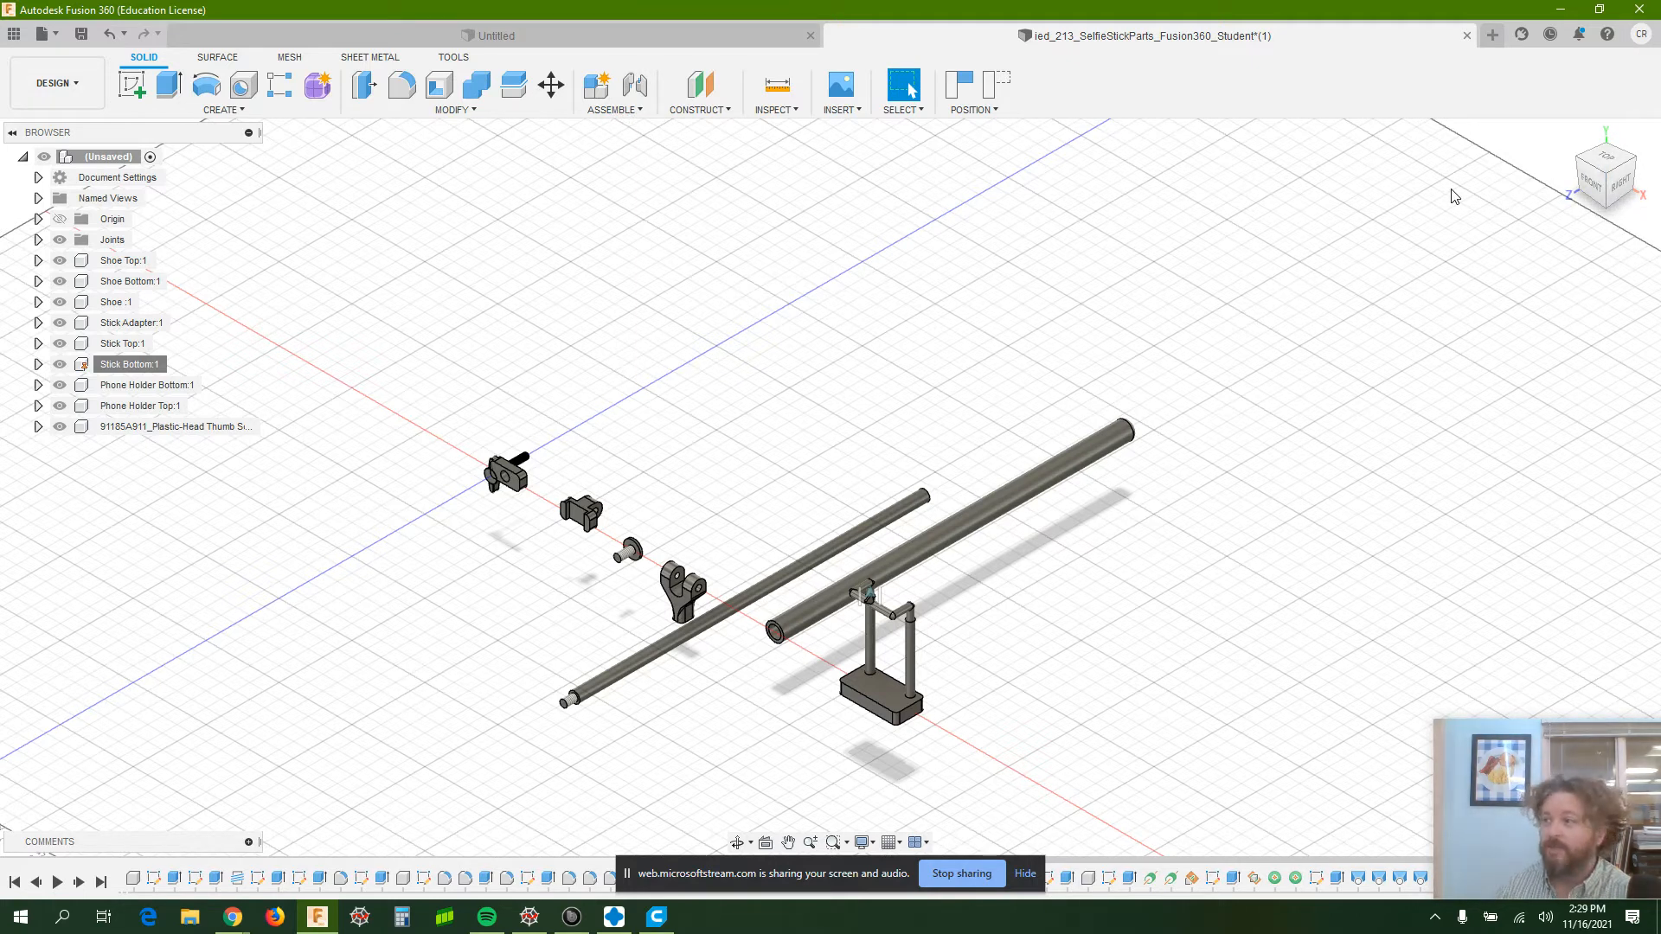
- Start a joint that snaps the centre of Stick Top's plain end to the bore centre at Stick Bottom's near open end
click(641, 98)
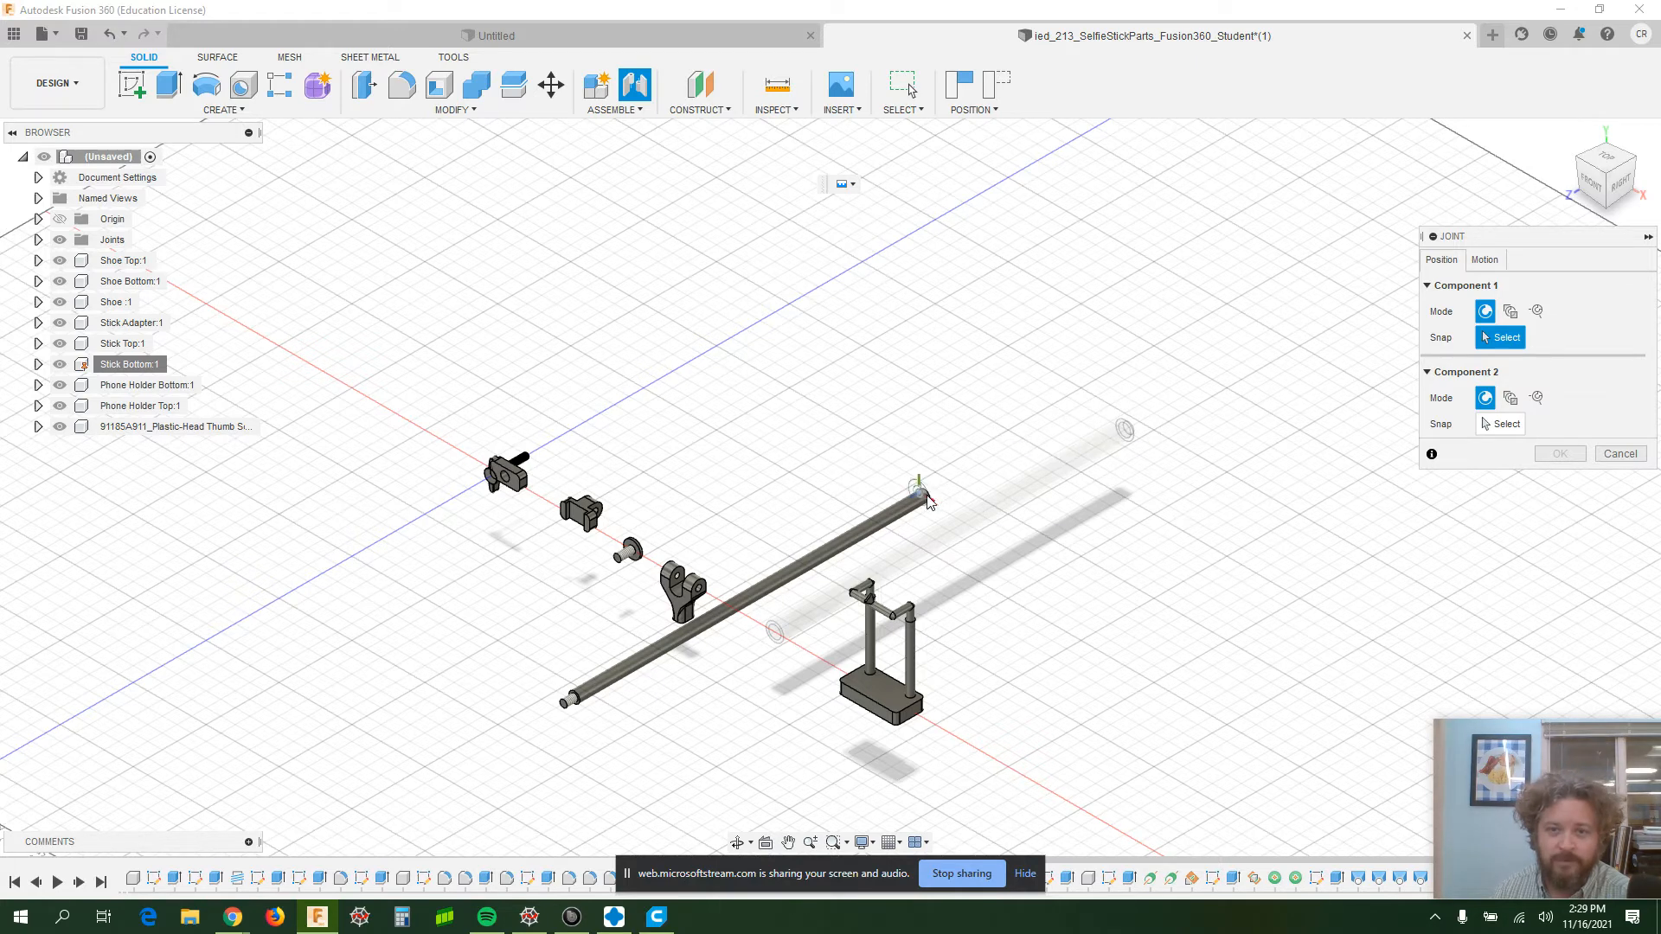
scroll(927, 502, up, 6)
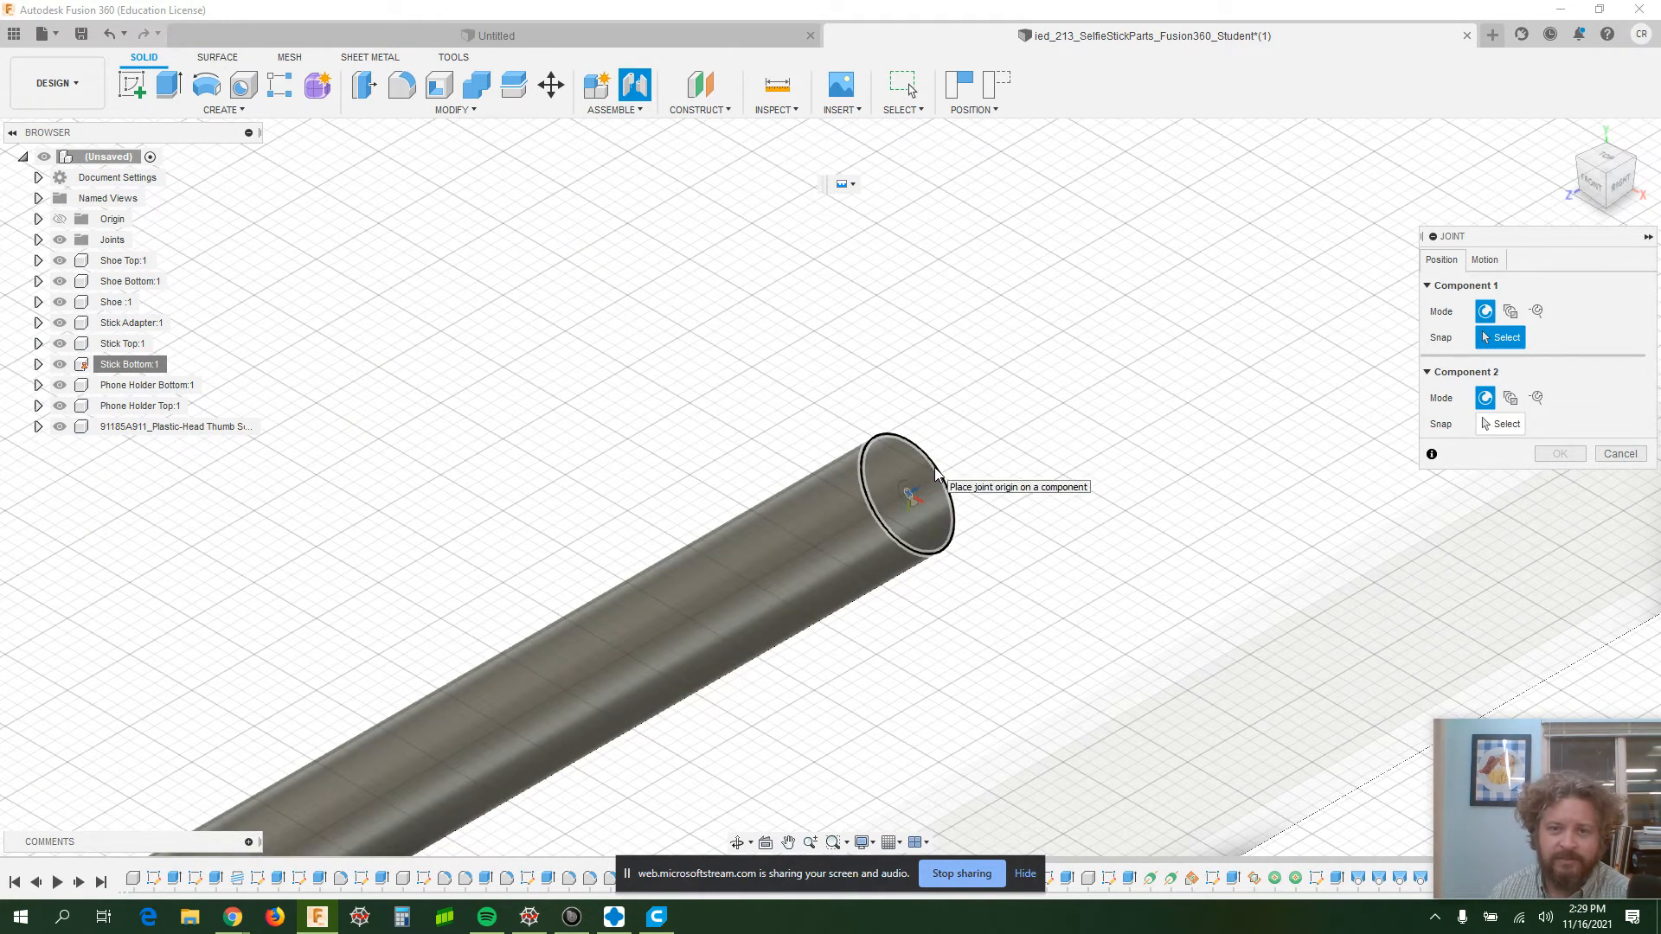
click(936, 473)
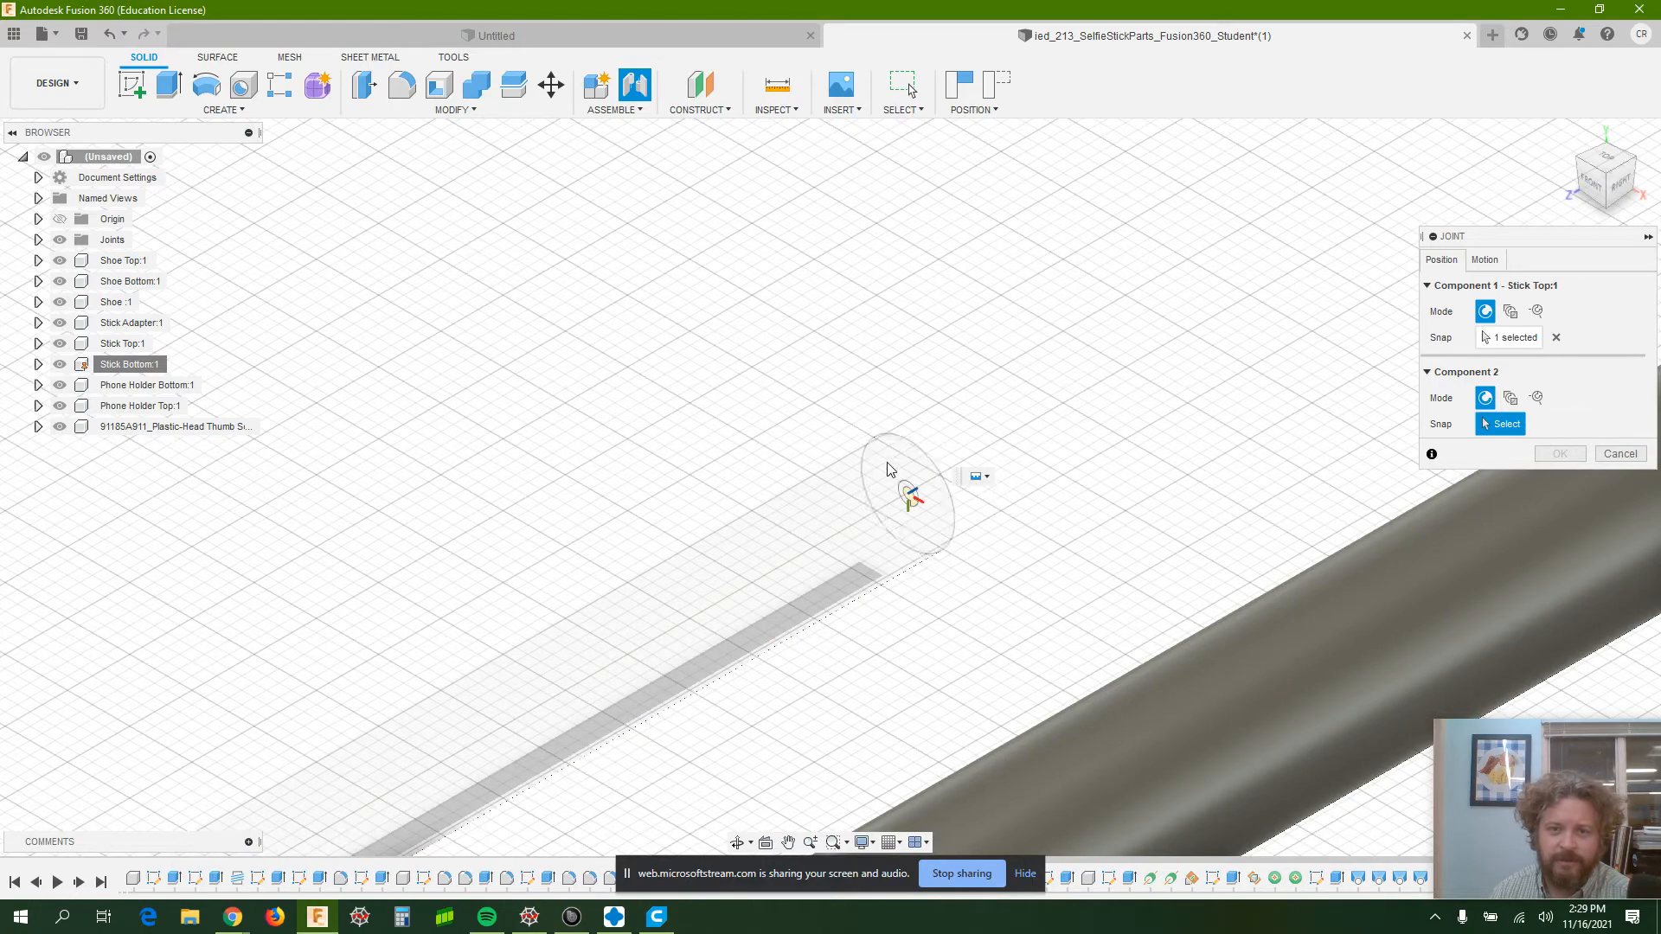
scroll(853, 571, down, 10)
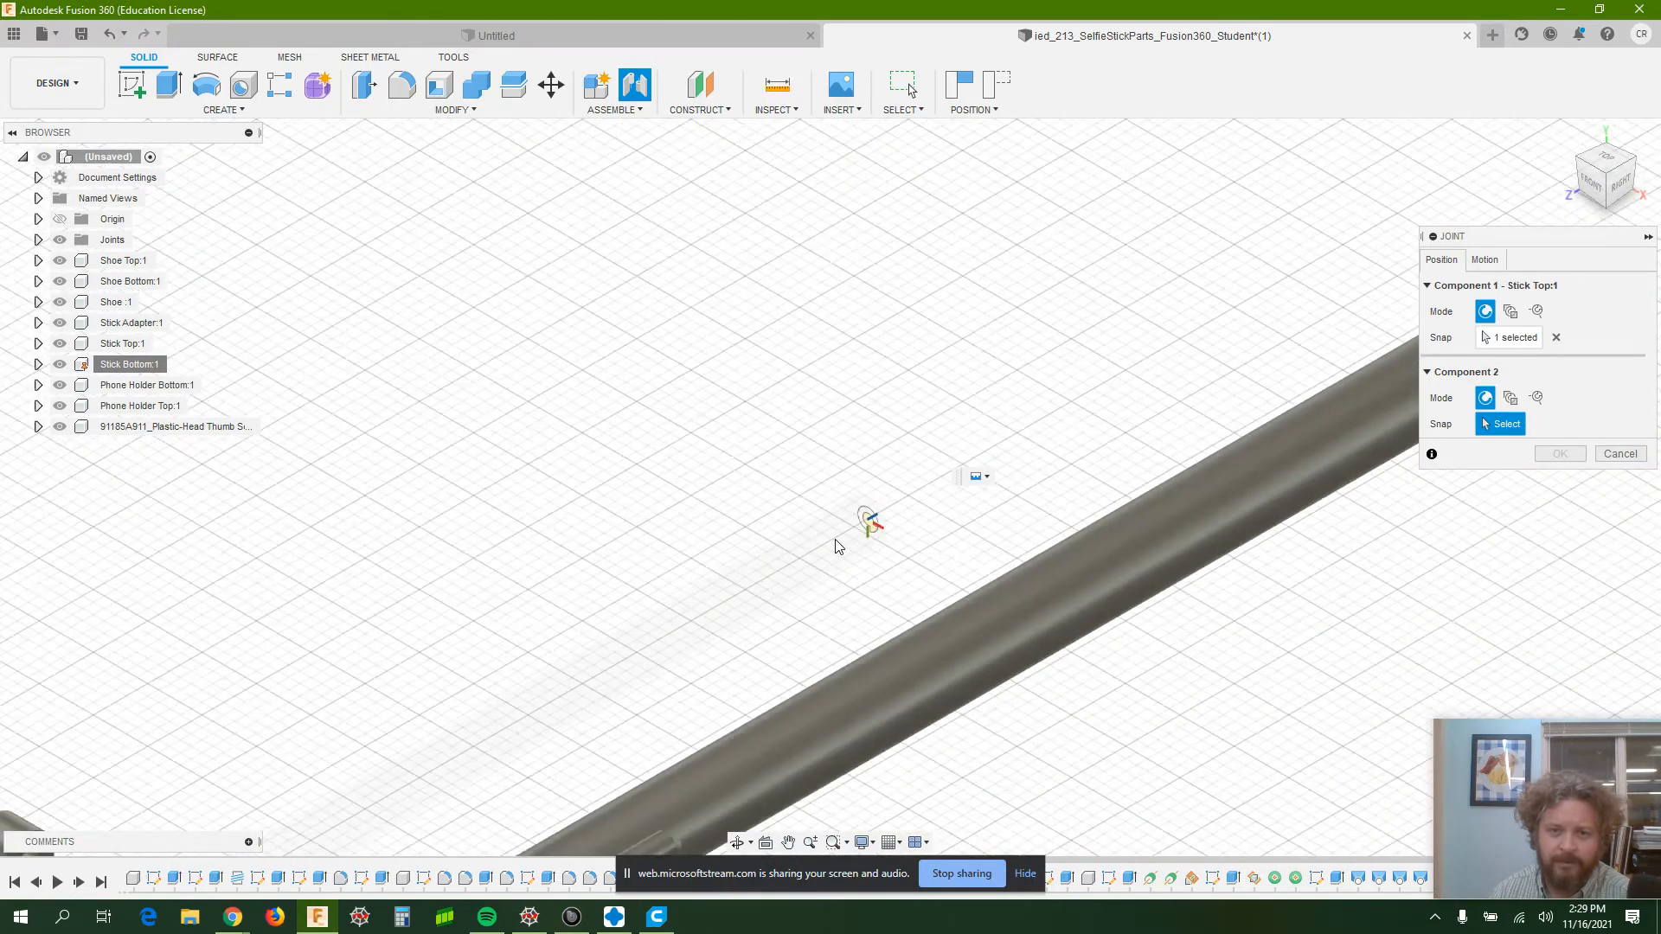
scroll(796, 562, down, 3)
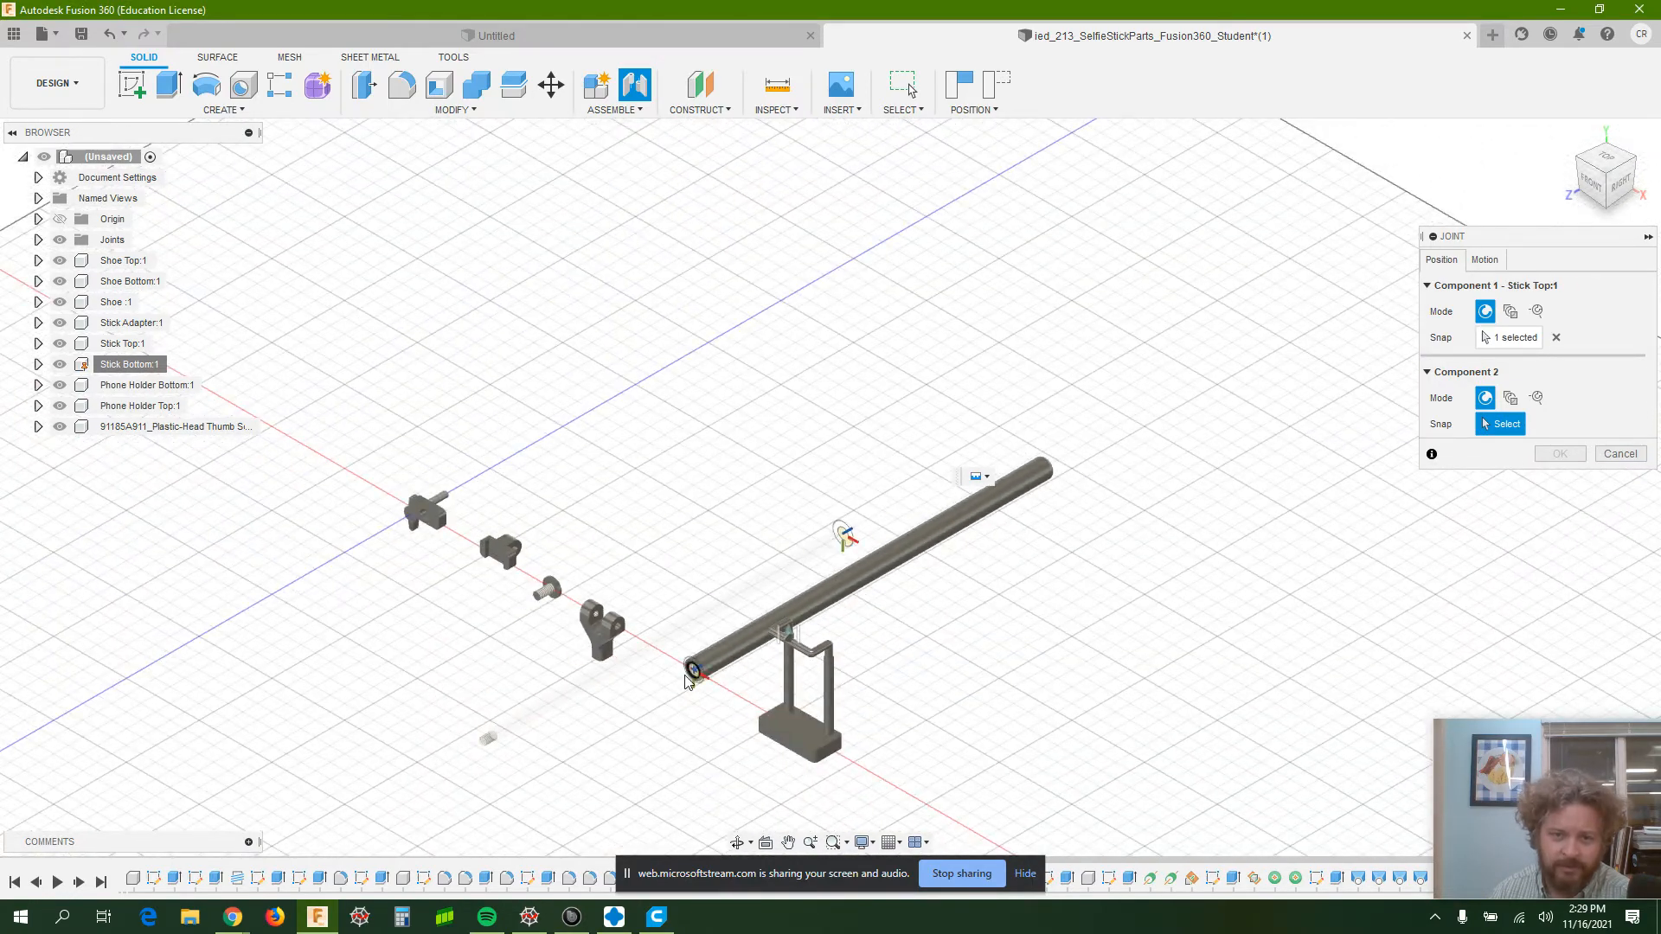
scroll(692, 679, up, 8)
scroll(700, 675, up, 6)
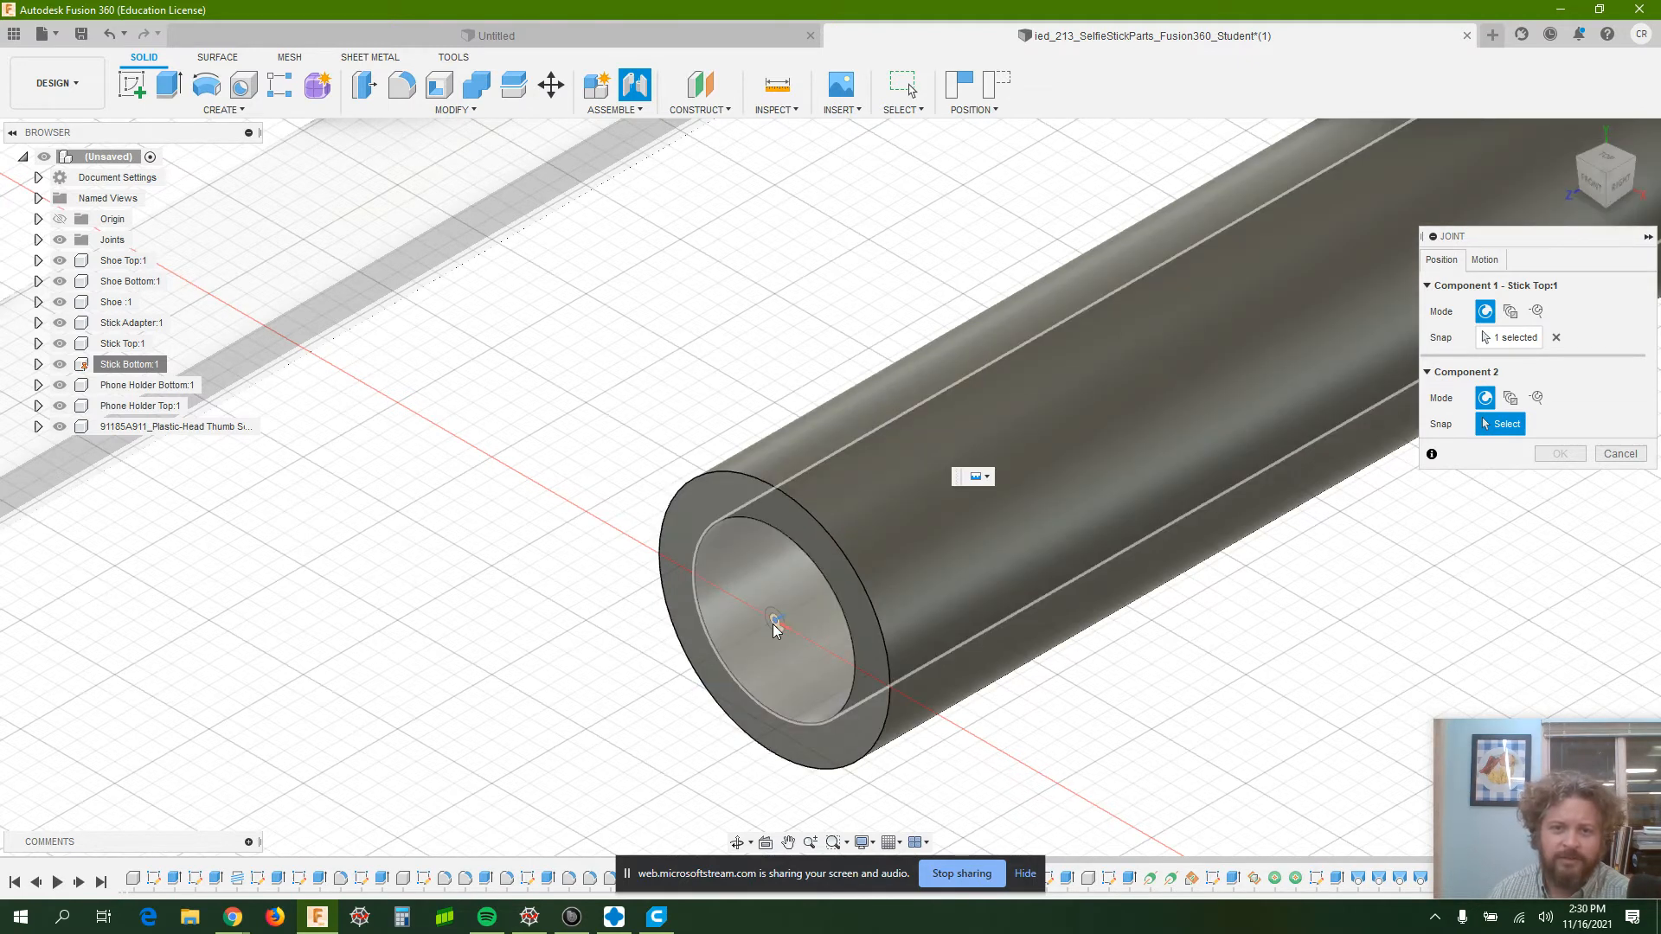
click(772, 624)
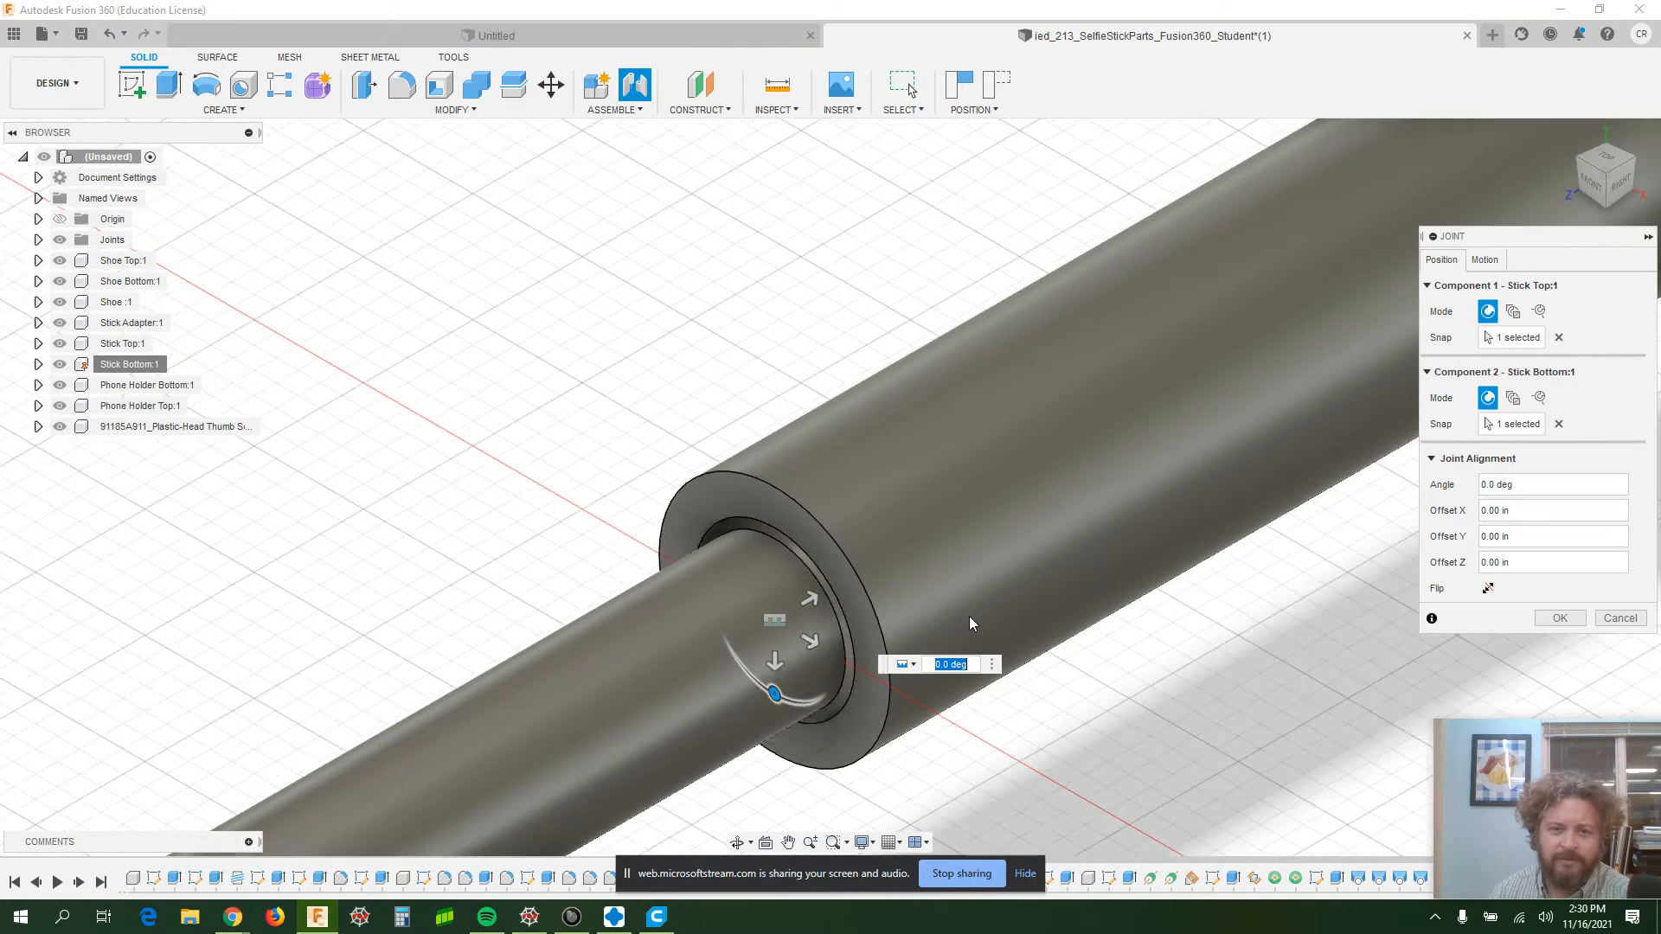
- Set the motion type of the joint between the two sticks to Cylindrical
scroll(833, 647, up, 3)
scroll(833, 647, down, 4)
scroll(832, 647, down, 3)
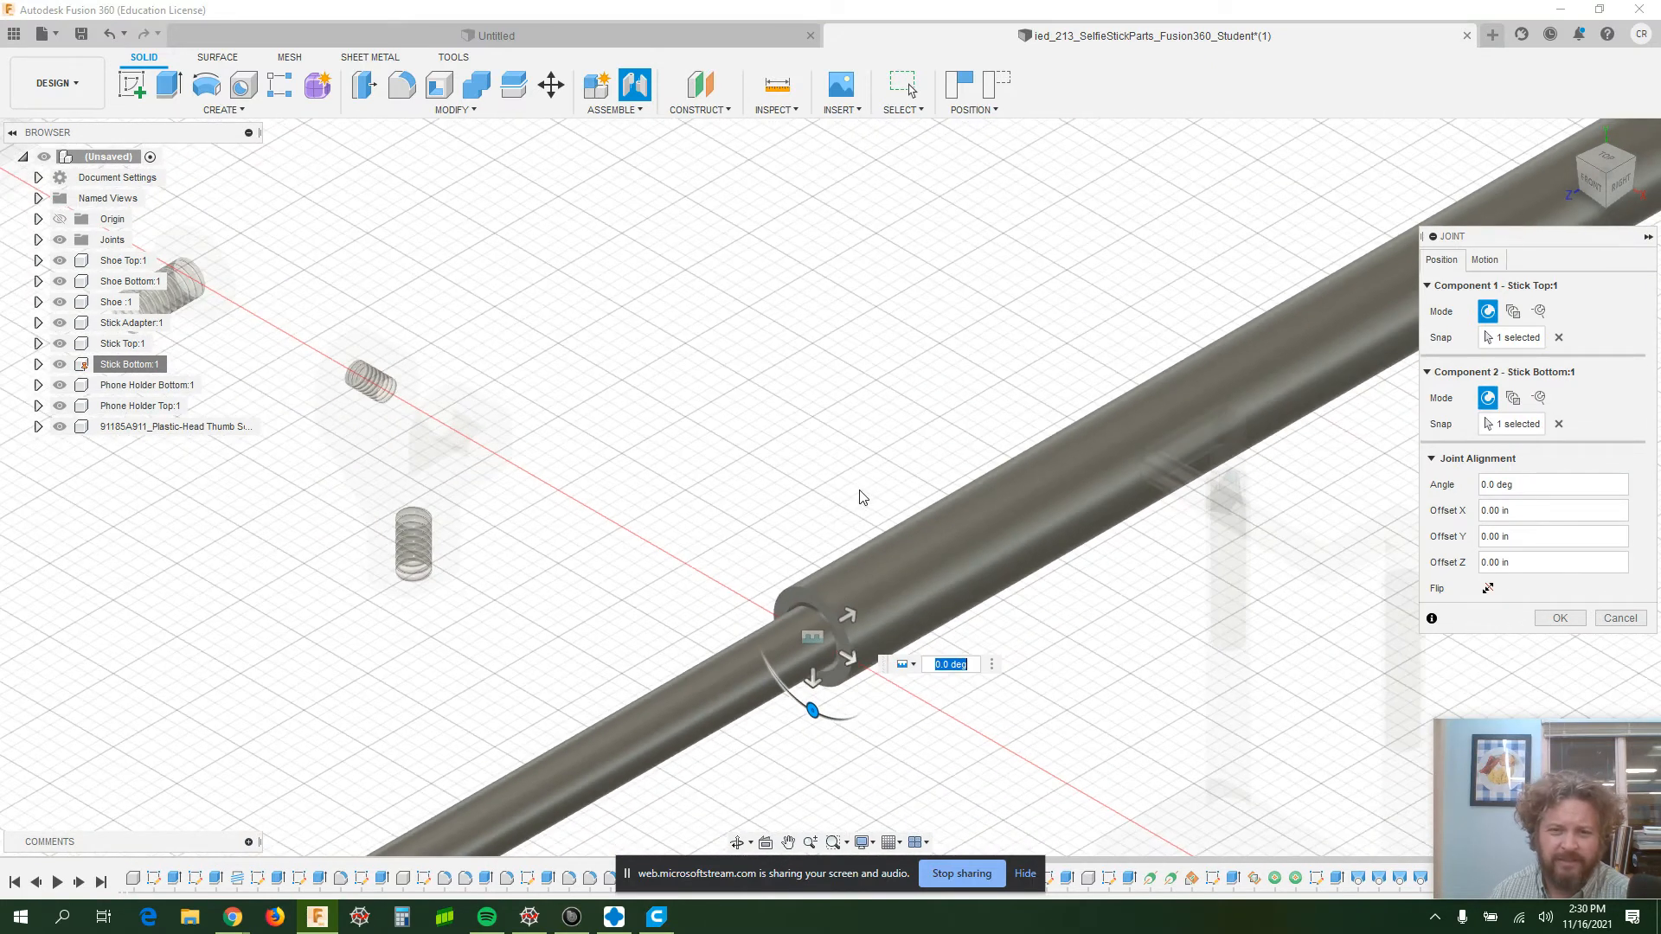
scroll(833, 338, down, 2)
scroll(833, 337, down, 3)
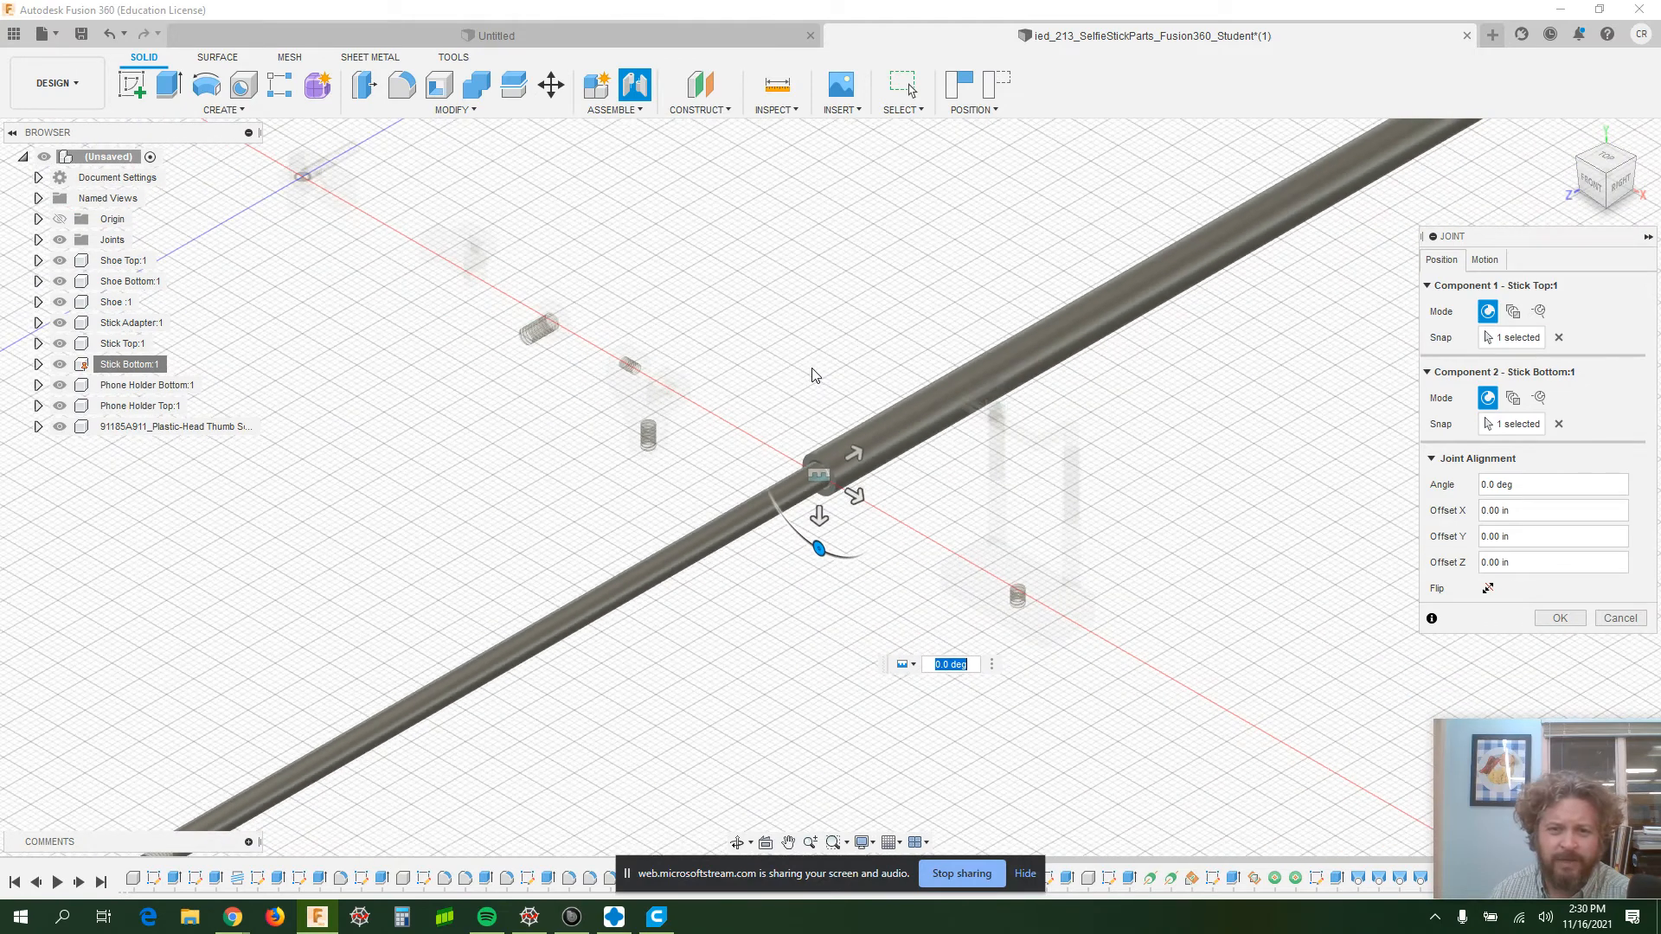
scroll(816, 370, down, 2)
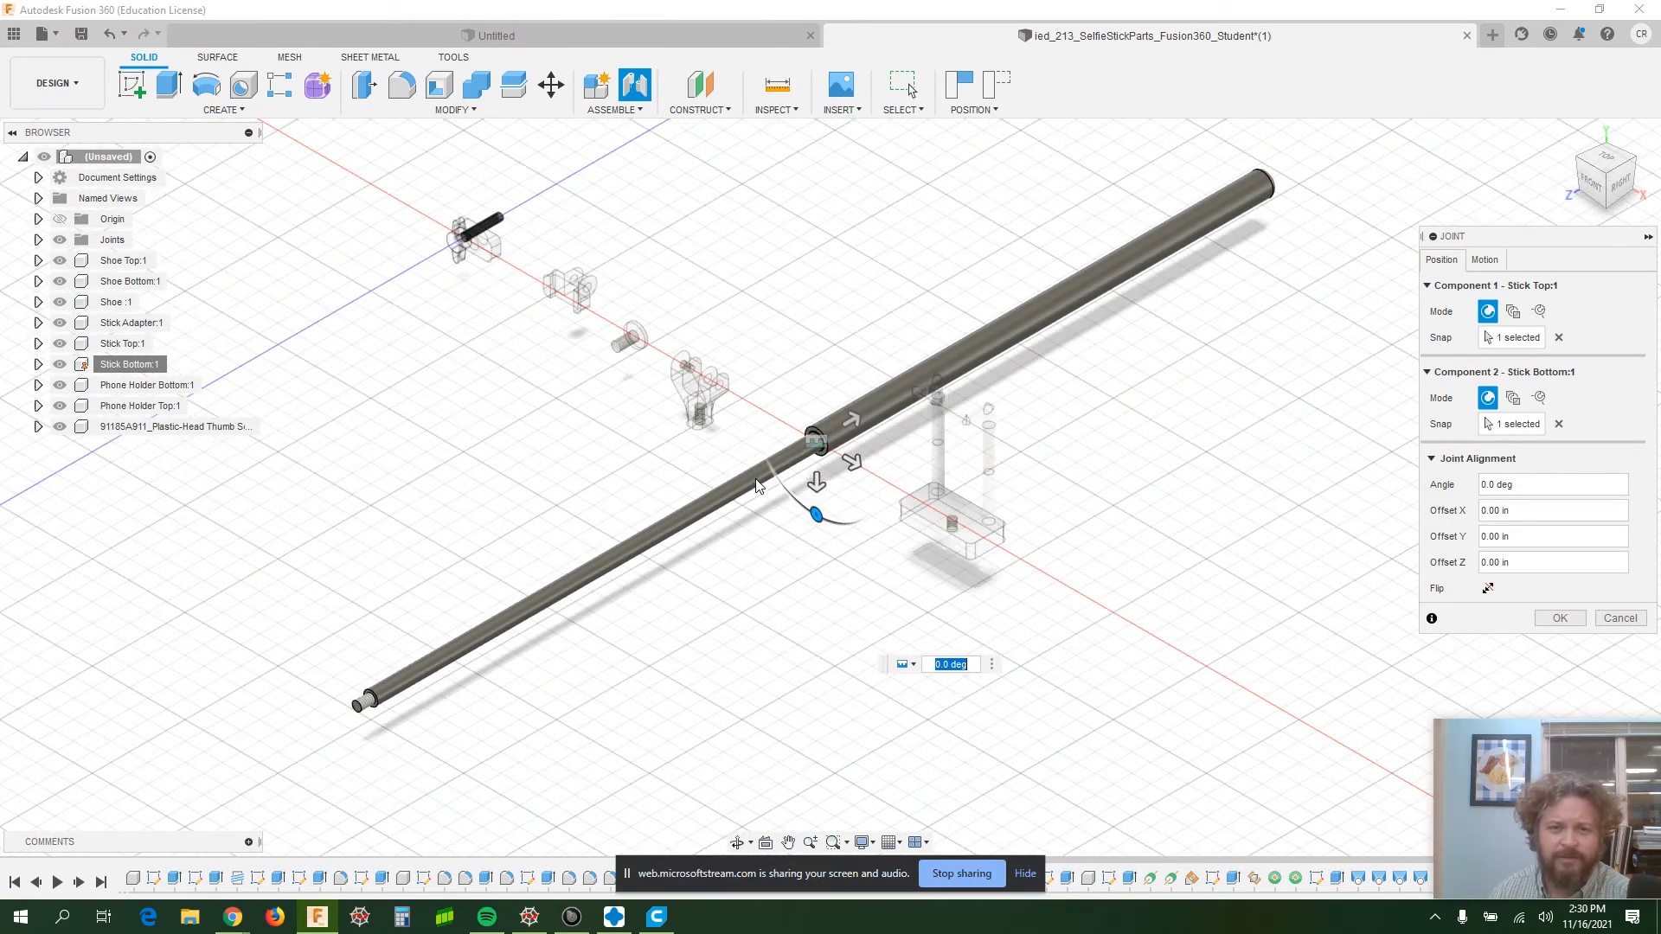
scroll(759, 488, down, 1)
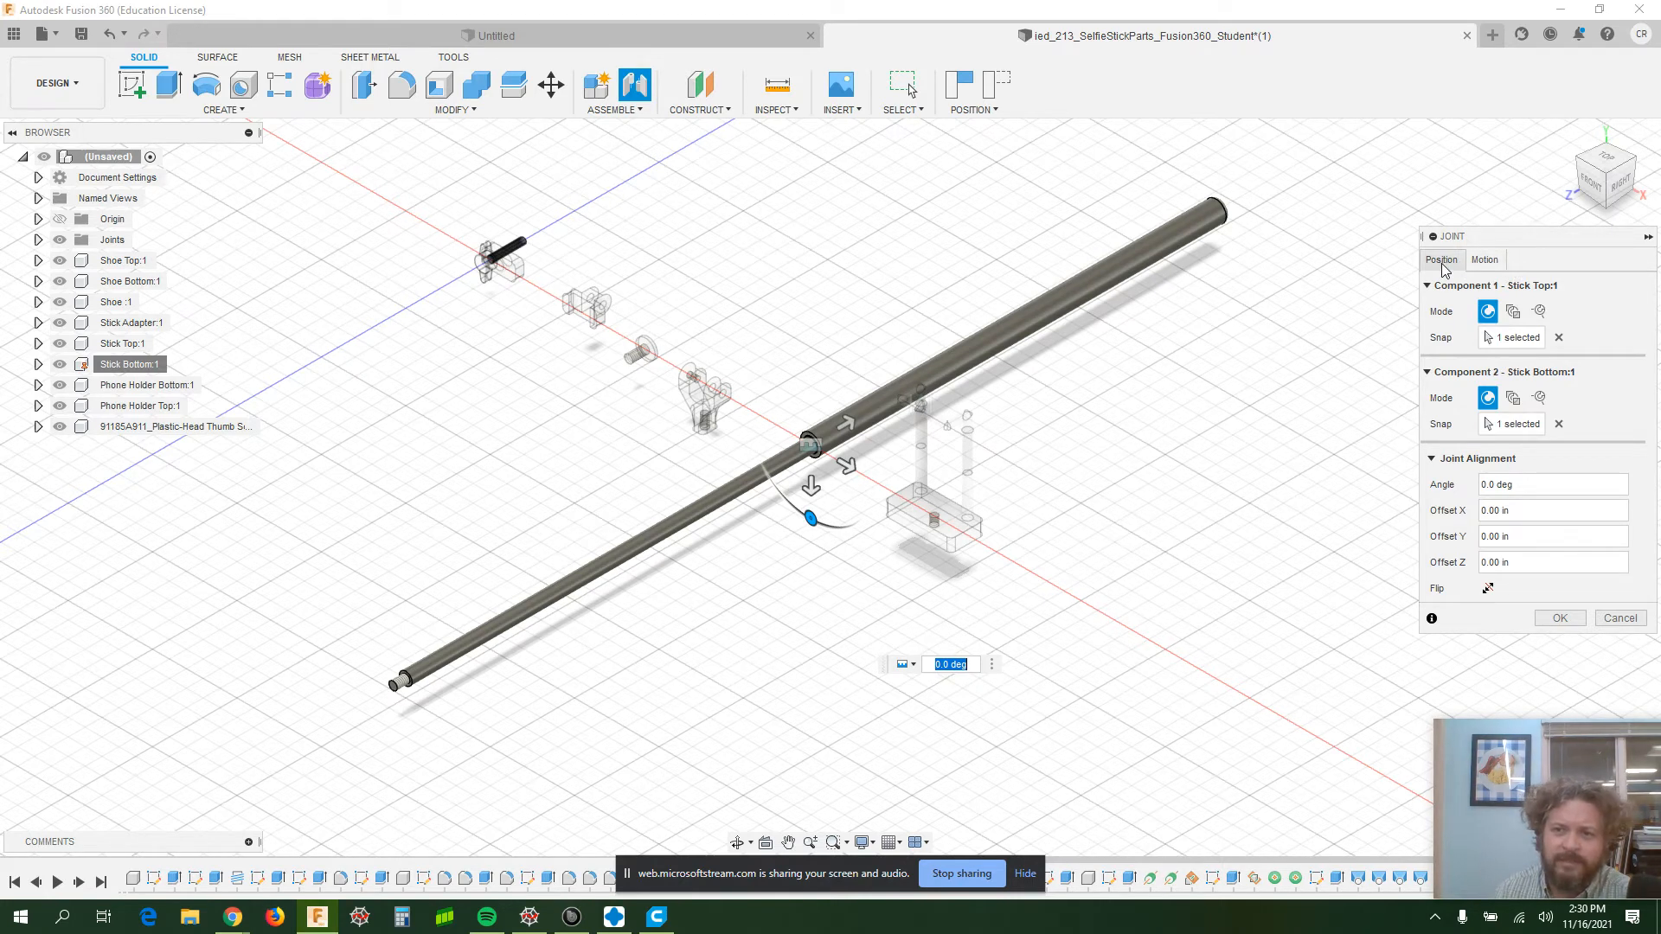
click(1485, 260)
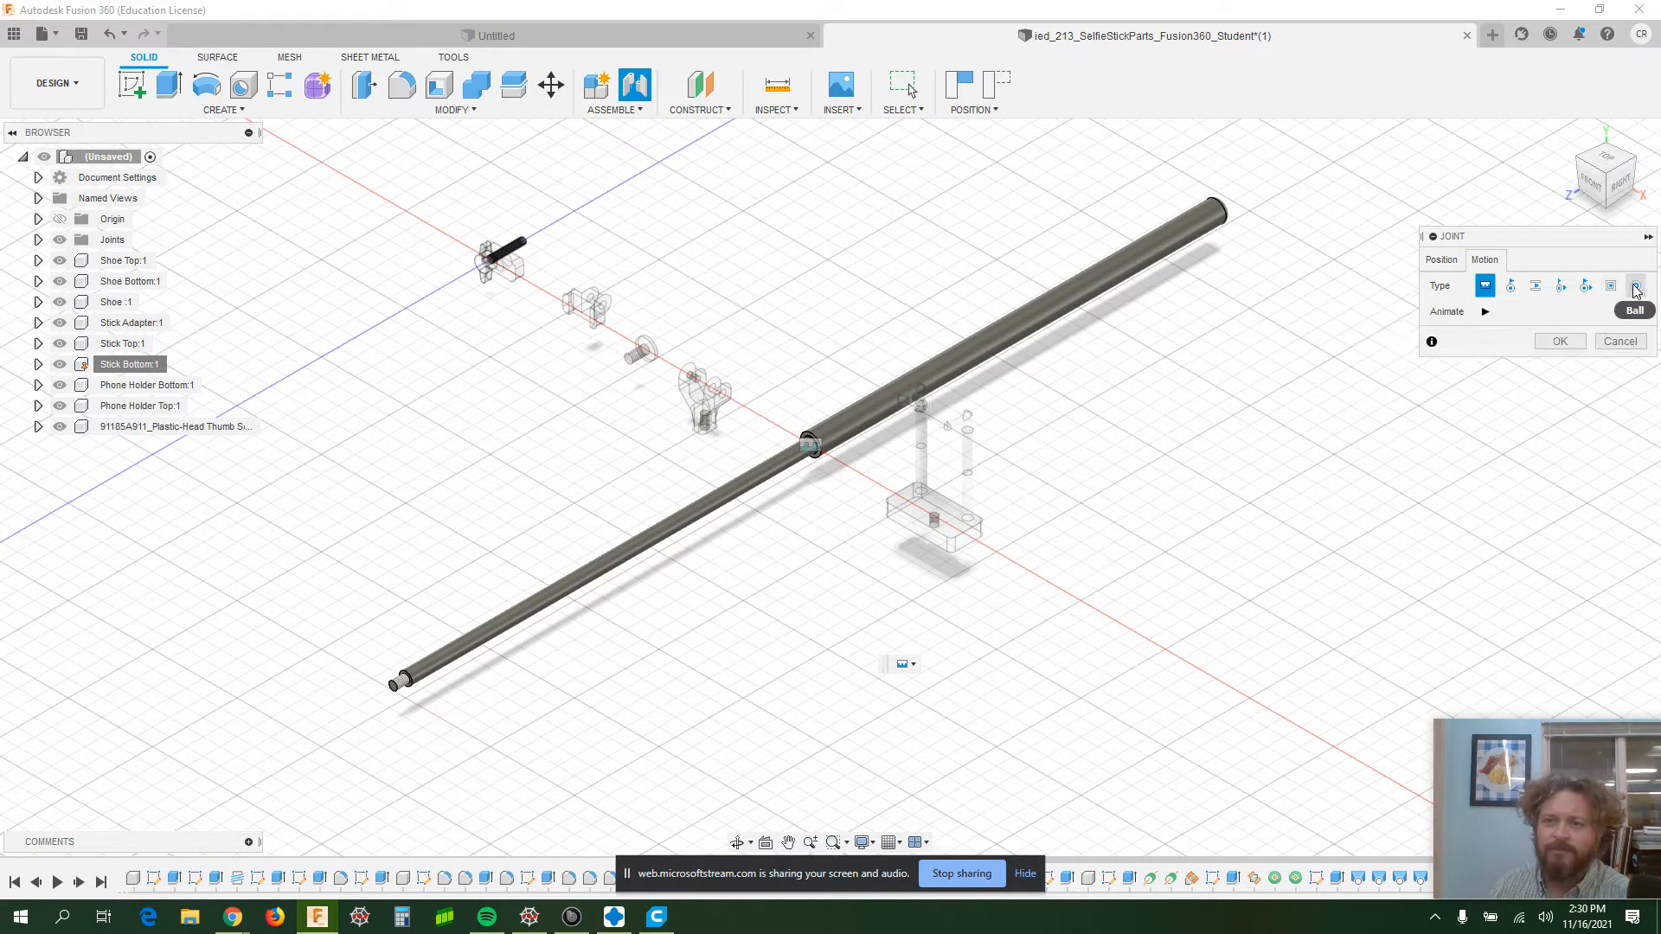
click(1566, 291)
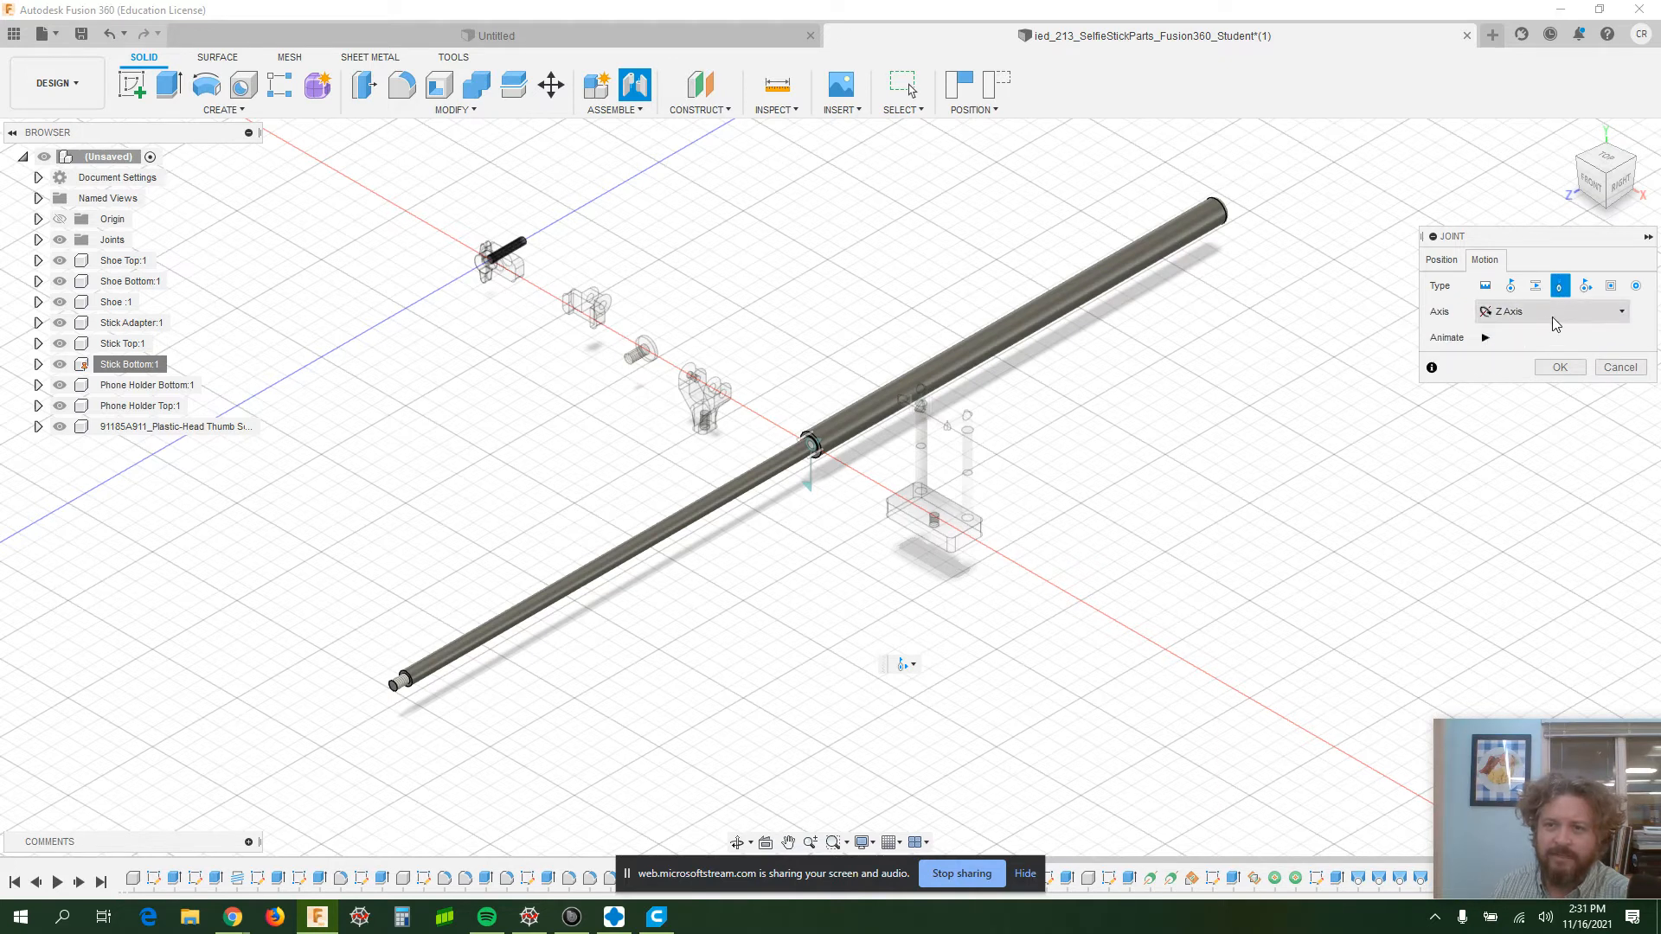
- Try the Y, Z and X axes for the cylindrical joint's motion between the two sticks
click(1561, 320)
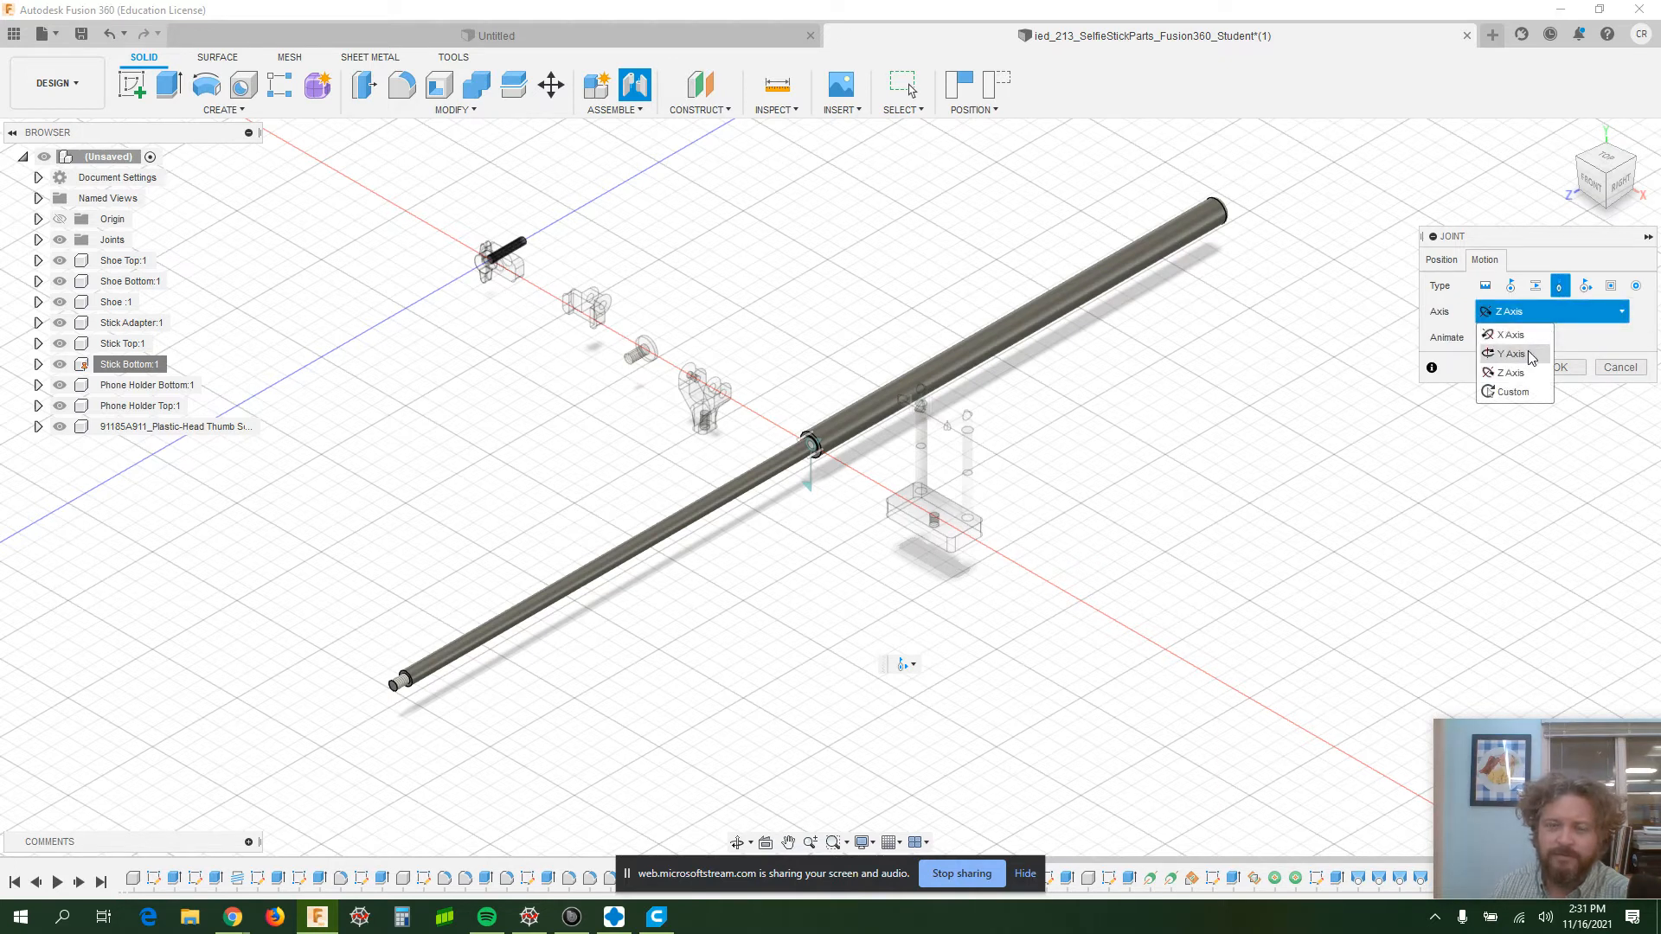
click(1530, 356)
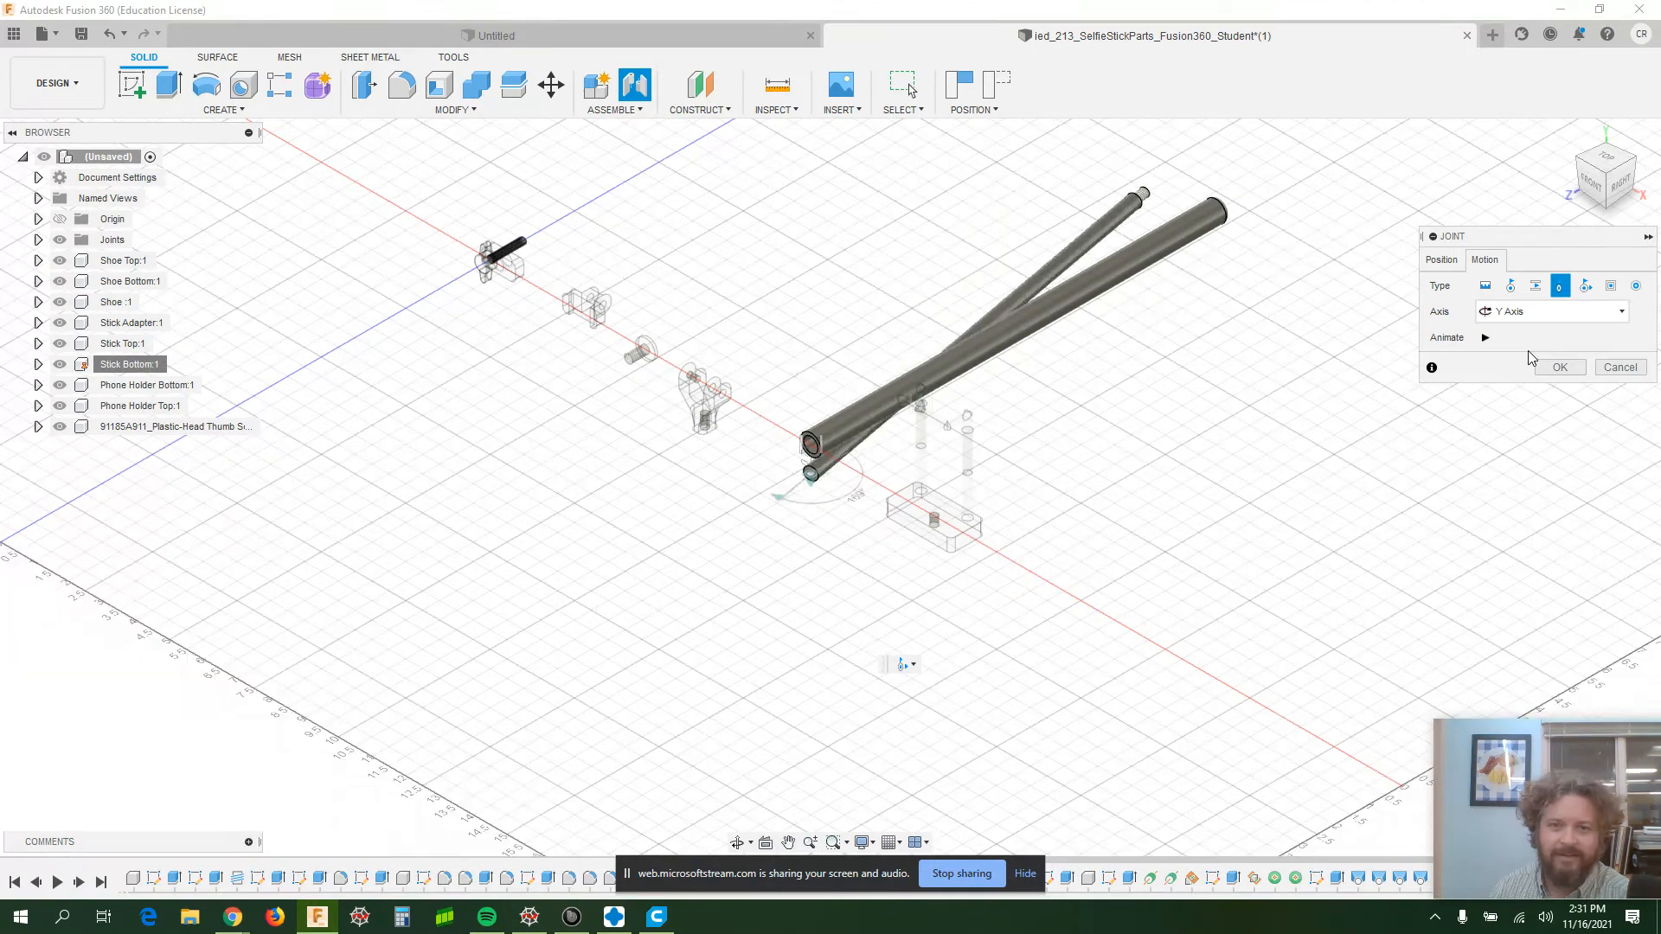
click(1536, 316)
click(1520, 373)
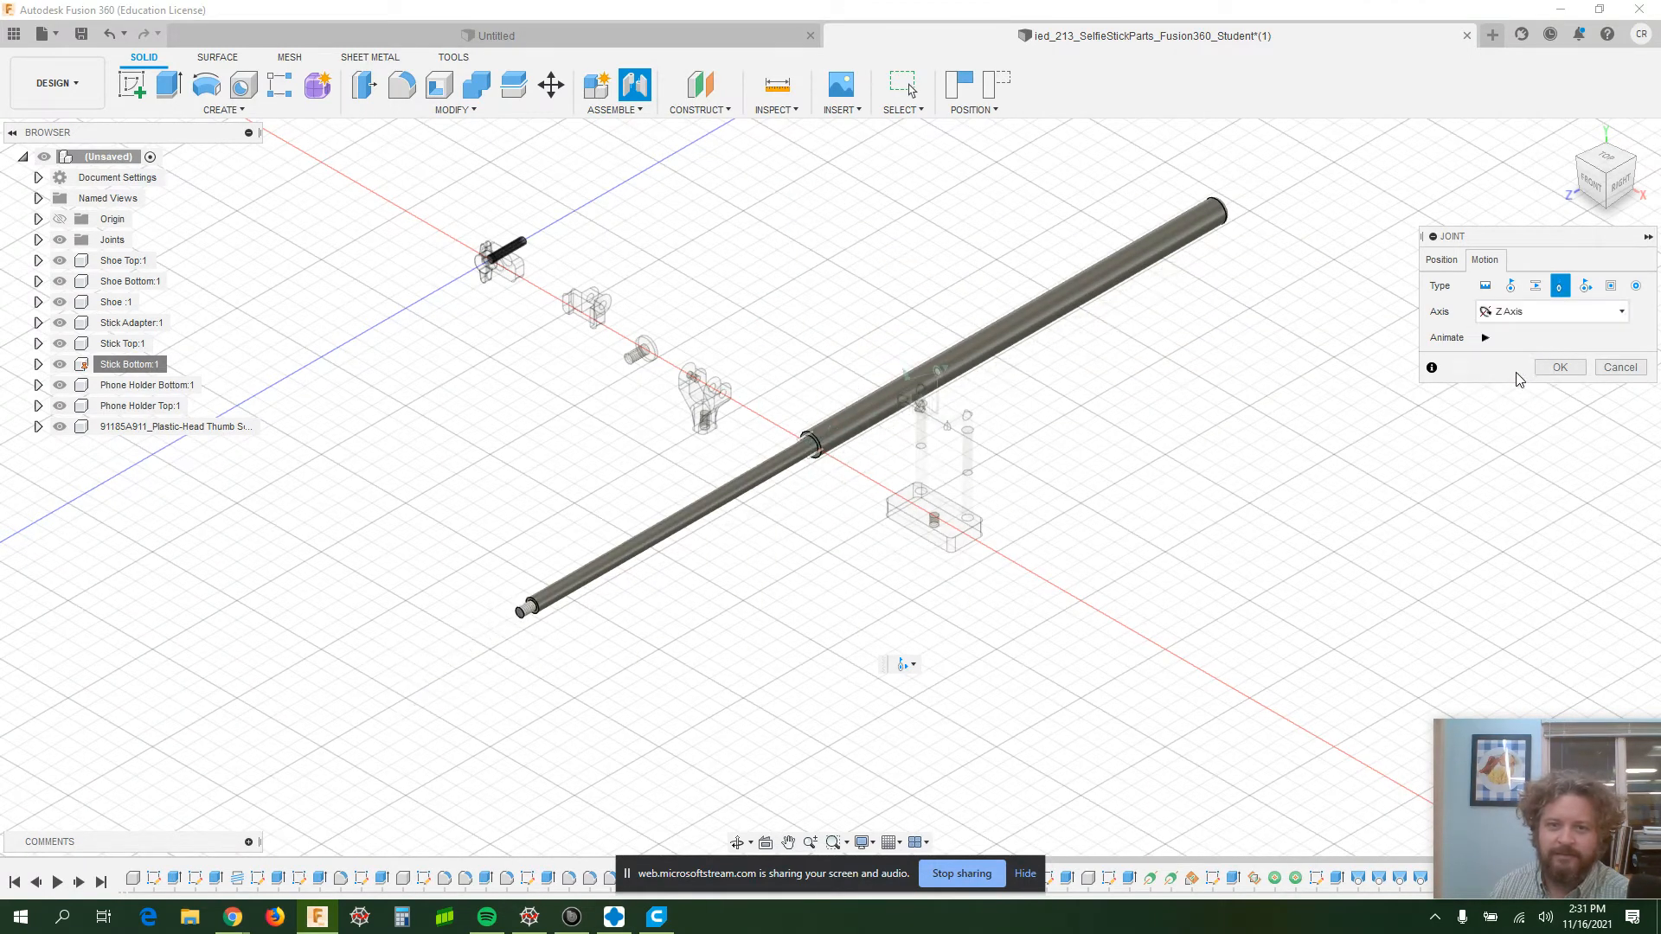
click(1527, 313)
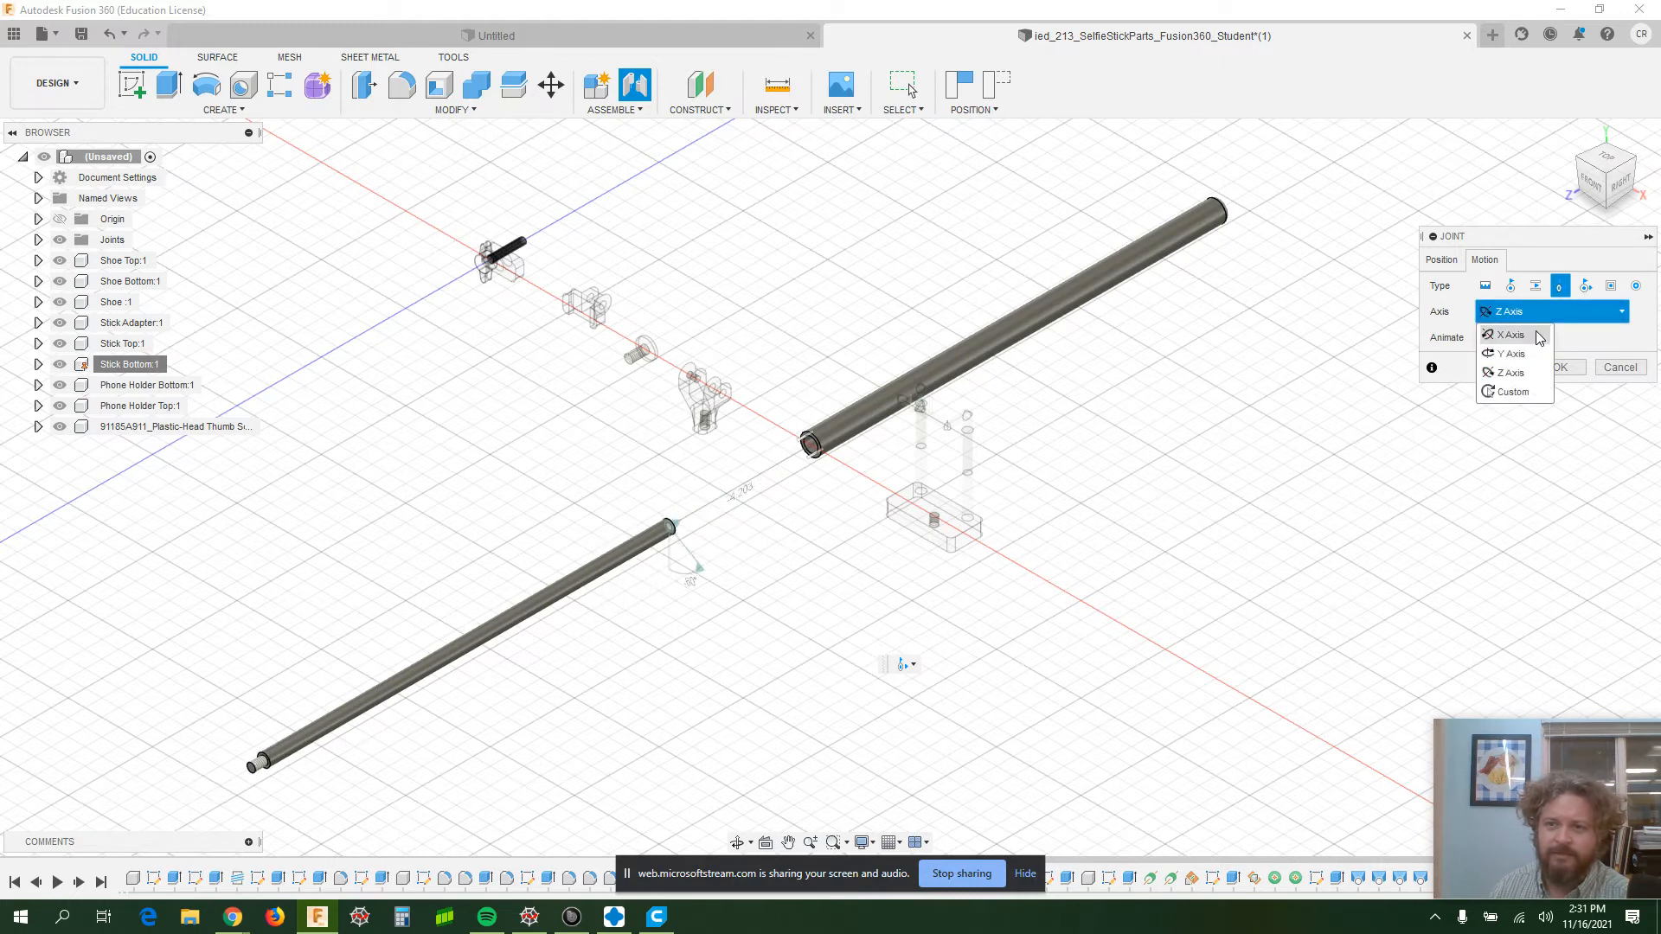
click(1527, 336)
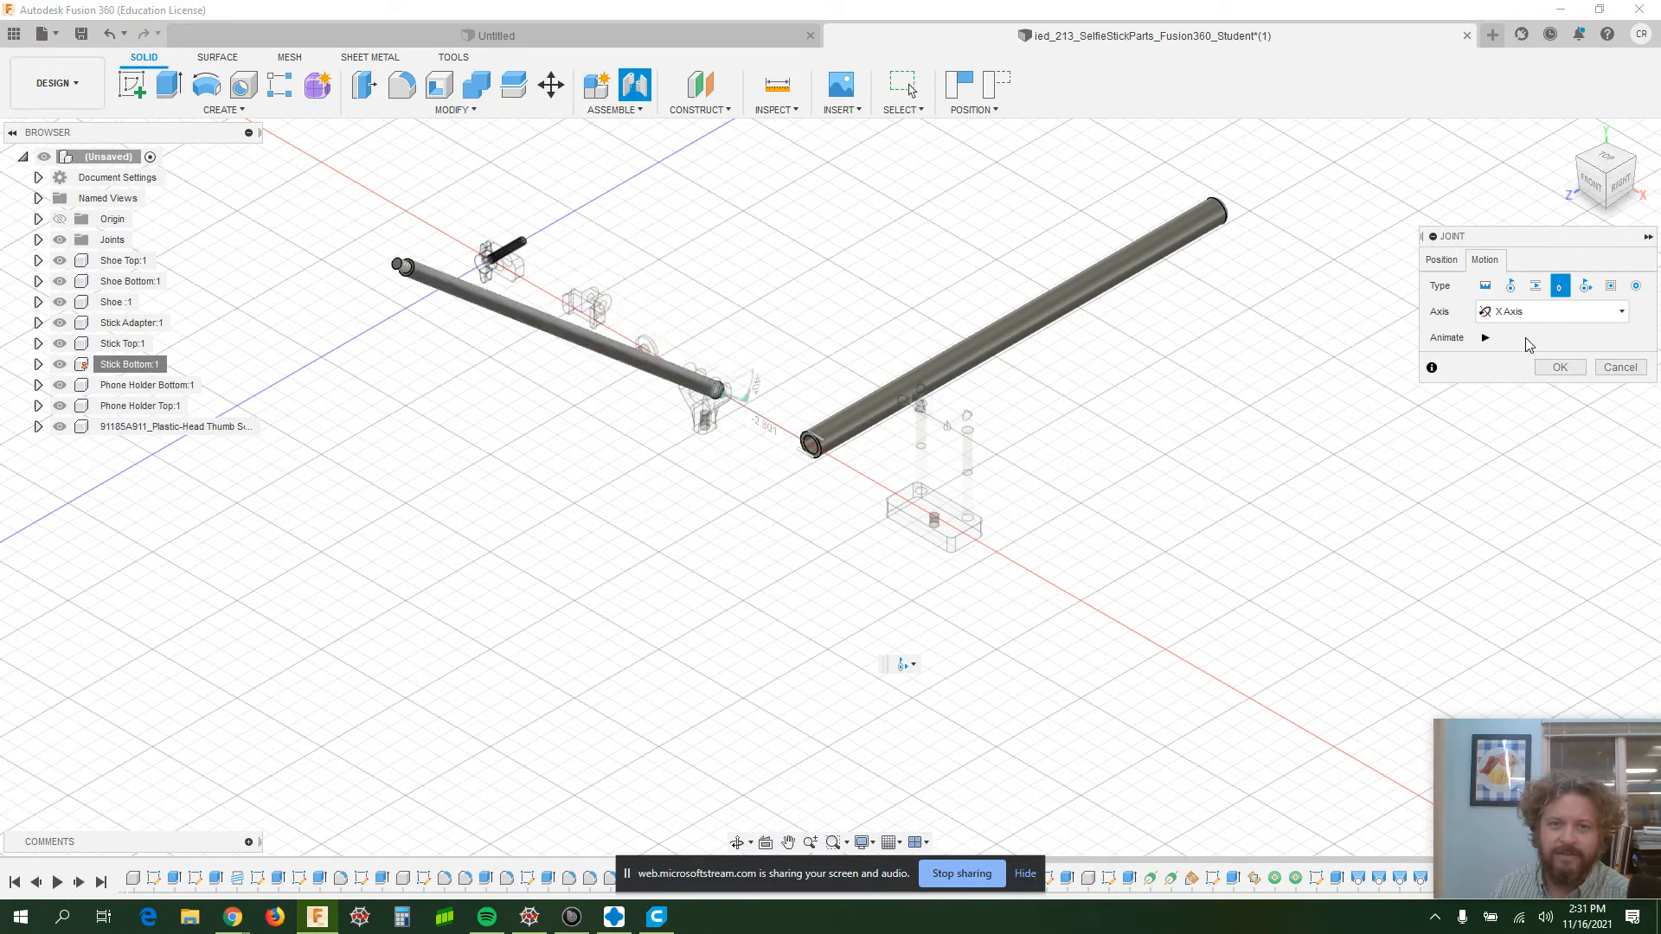
- Create the cylindrical joint about the Z axis with zero offsets, and slide Stick Top inside Stick Bottom until only a short section protrudes
click(1527, 315)
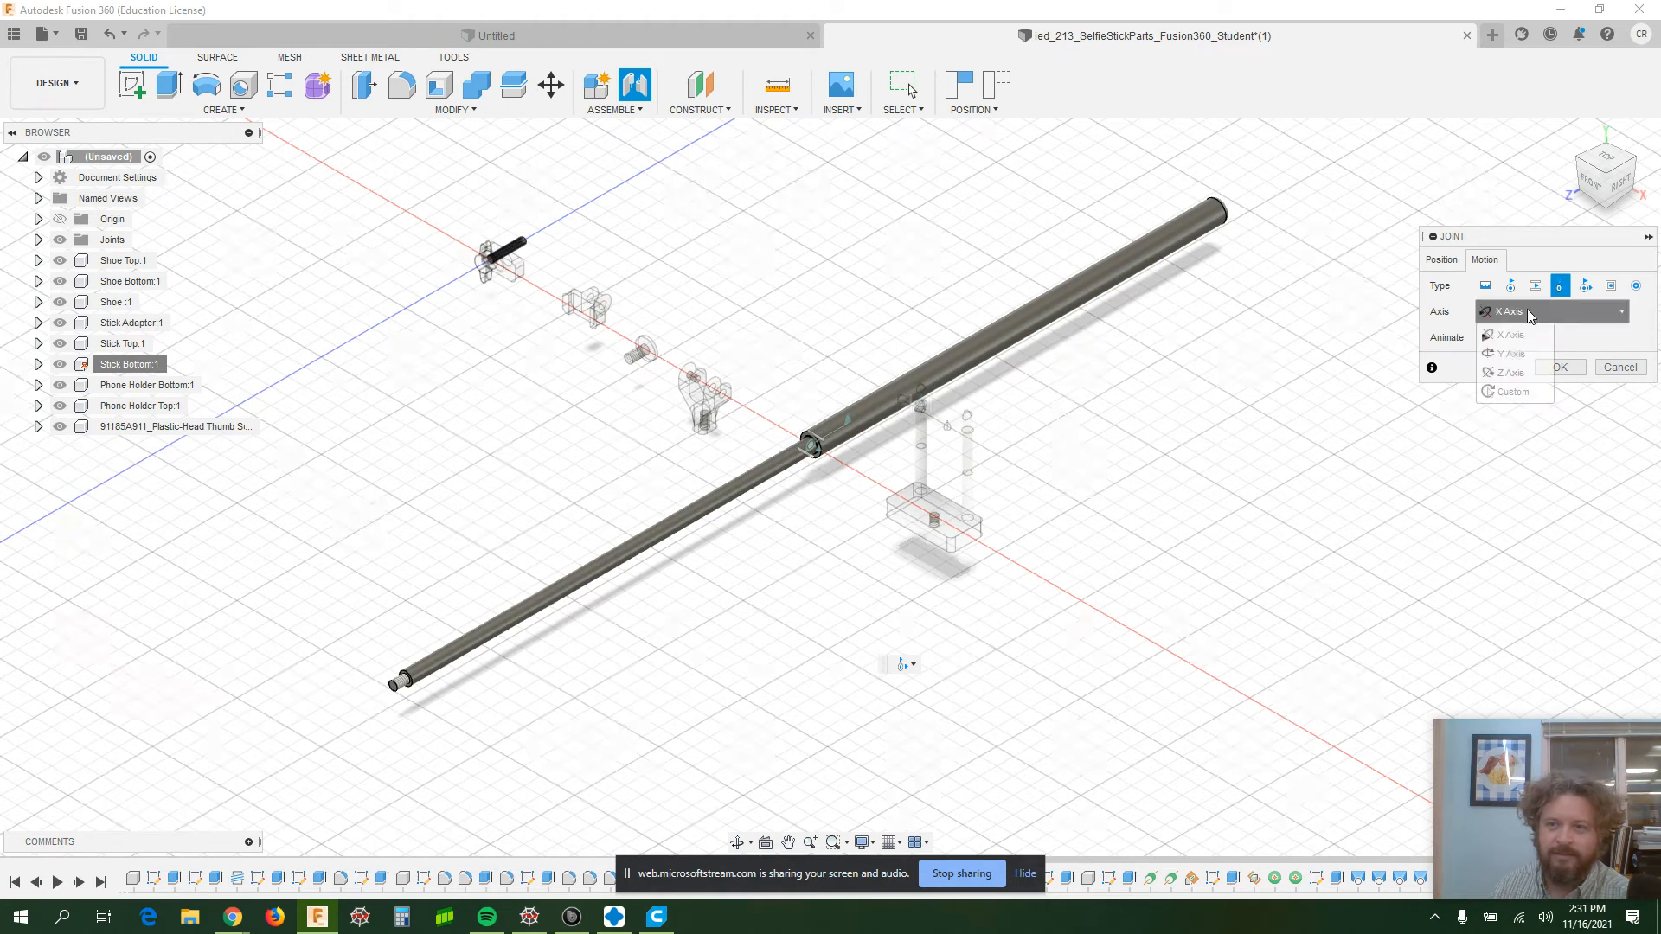
click(1522, 371)
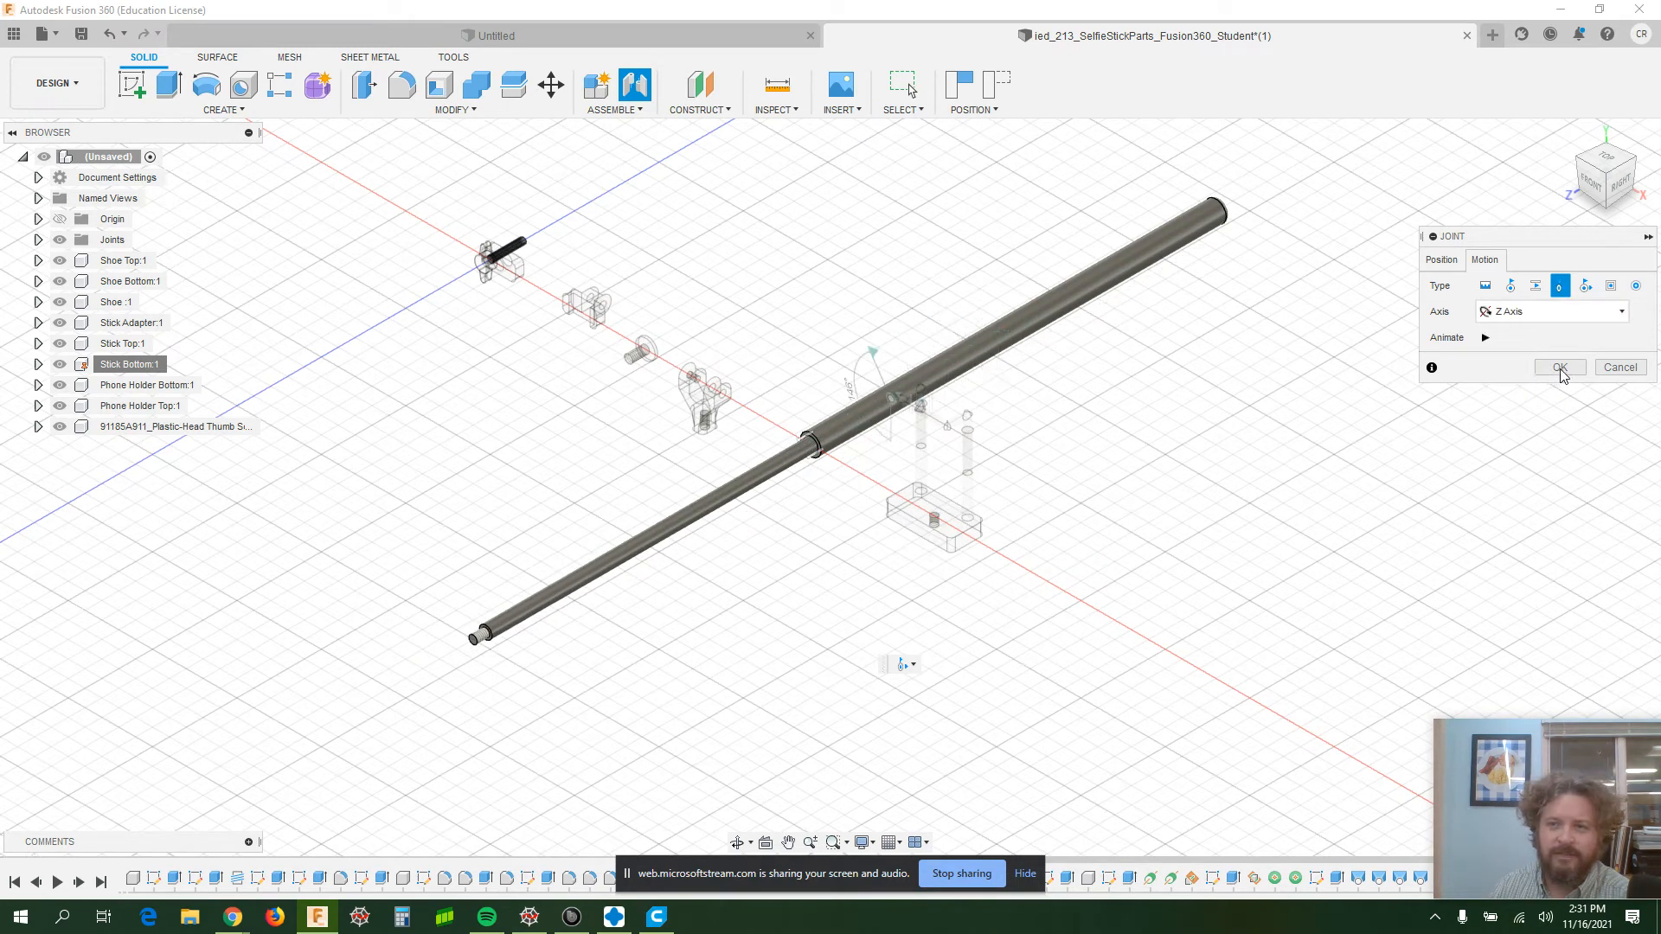
click(1444, 262)
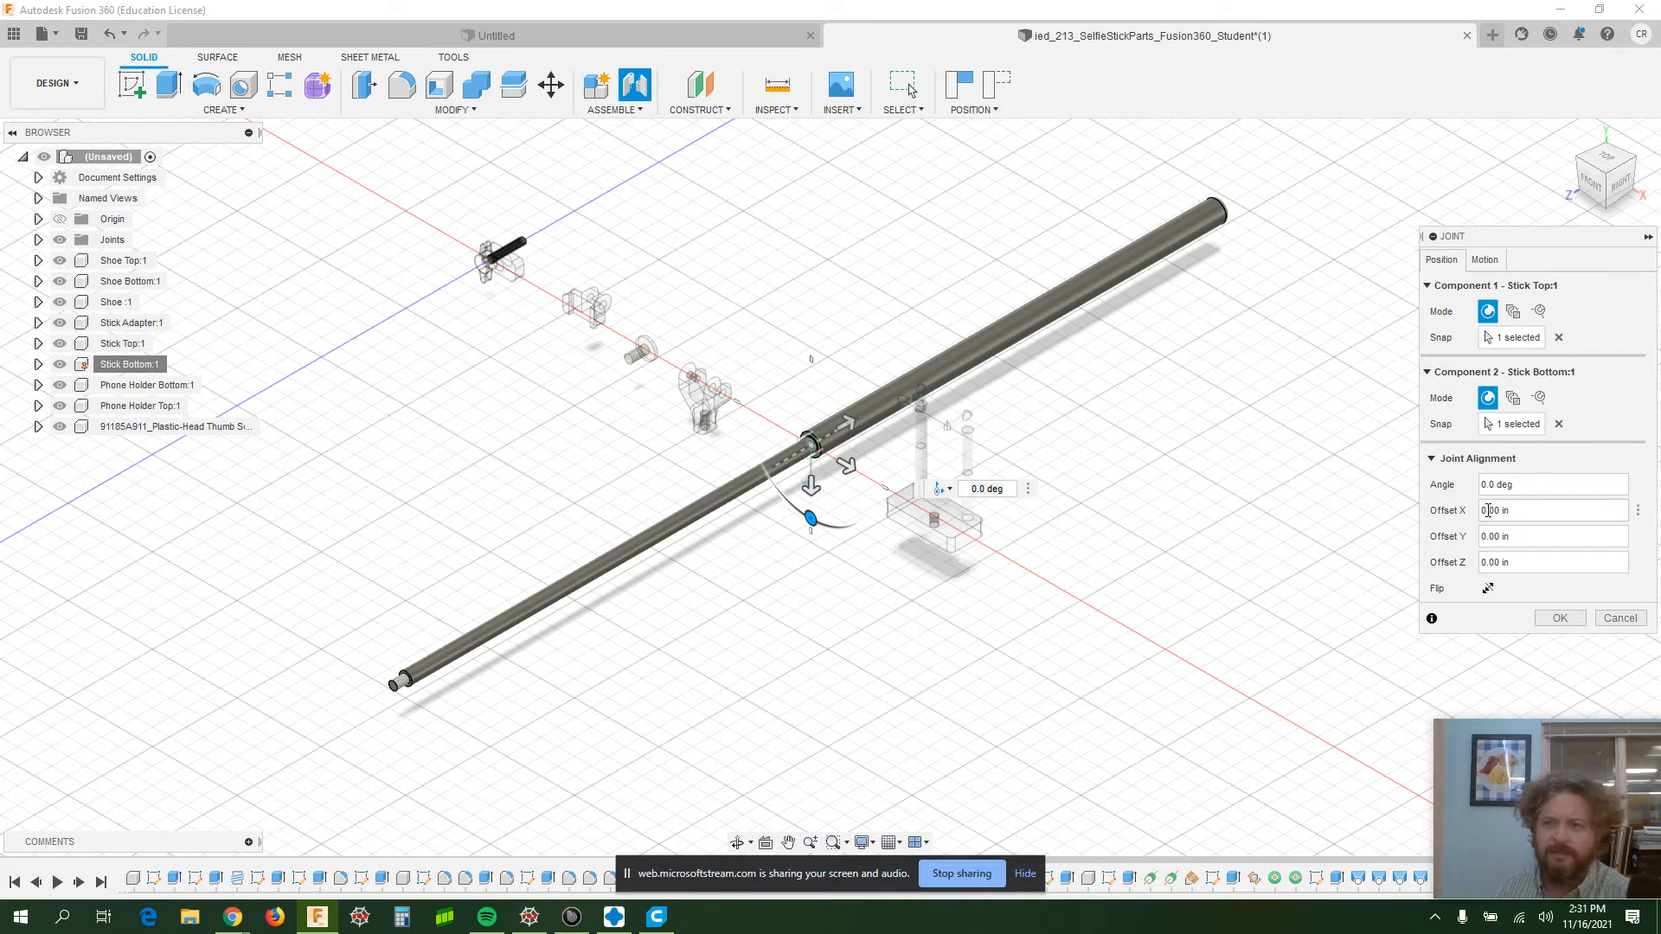
click(1559, 618)
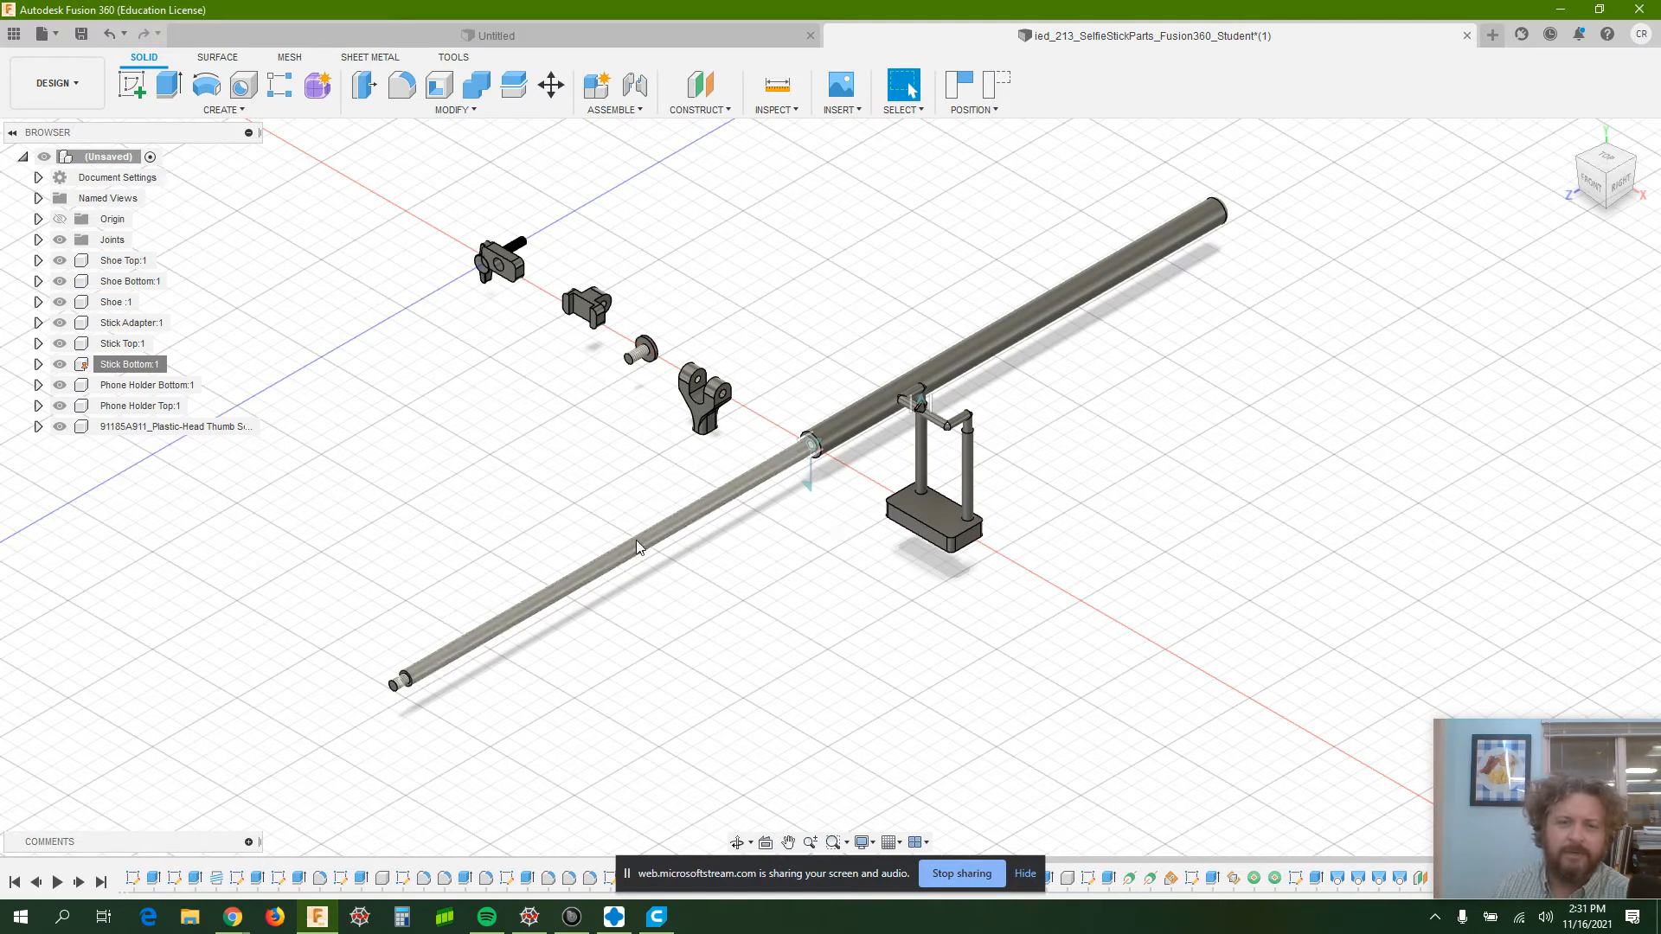
drag(640, 540, 746, 521)
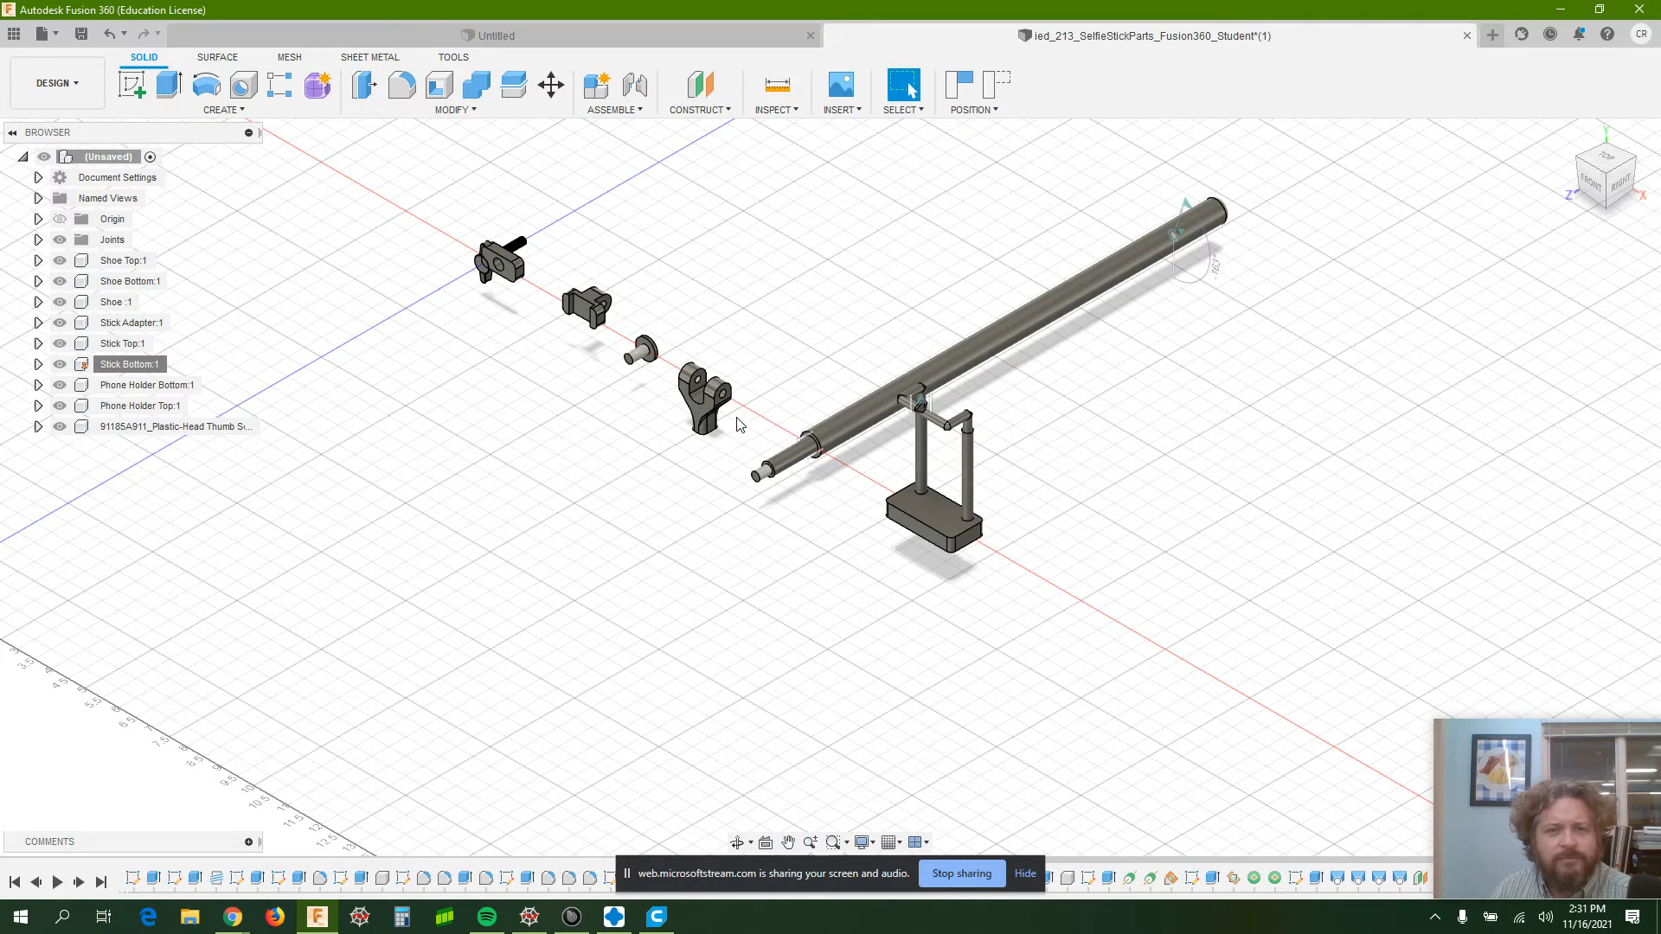
scroll(740, 424, up, 3)
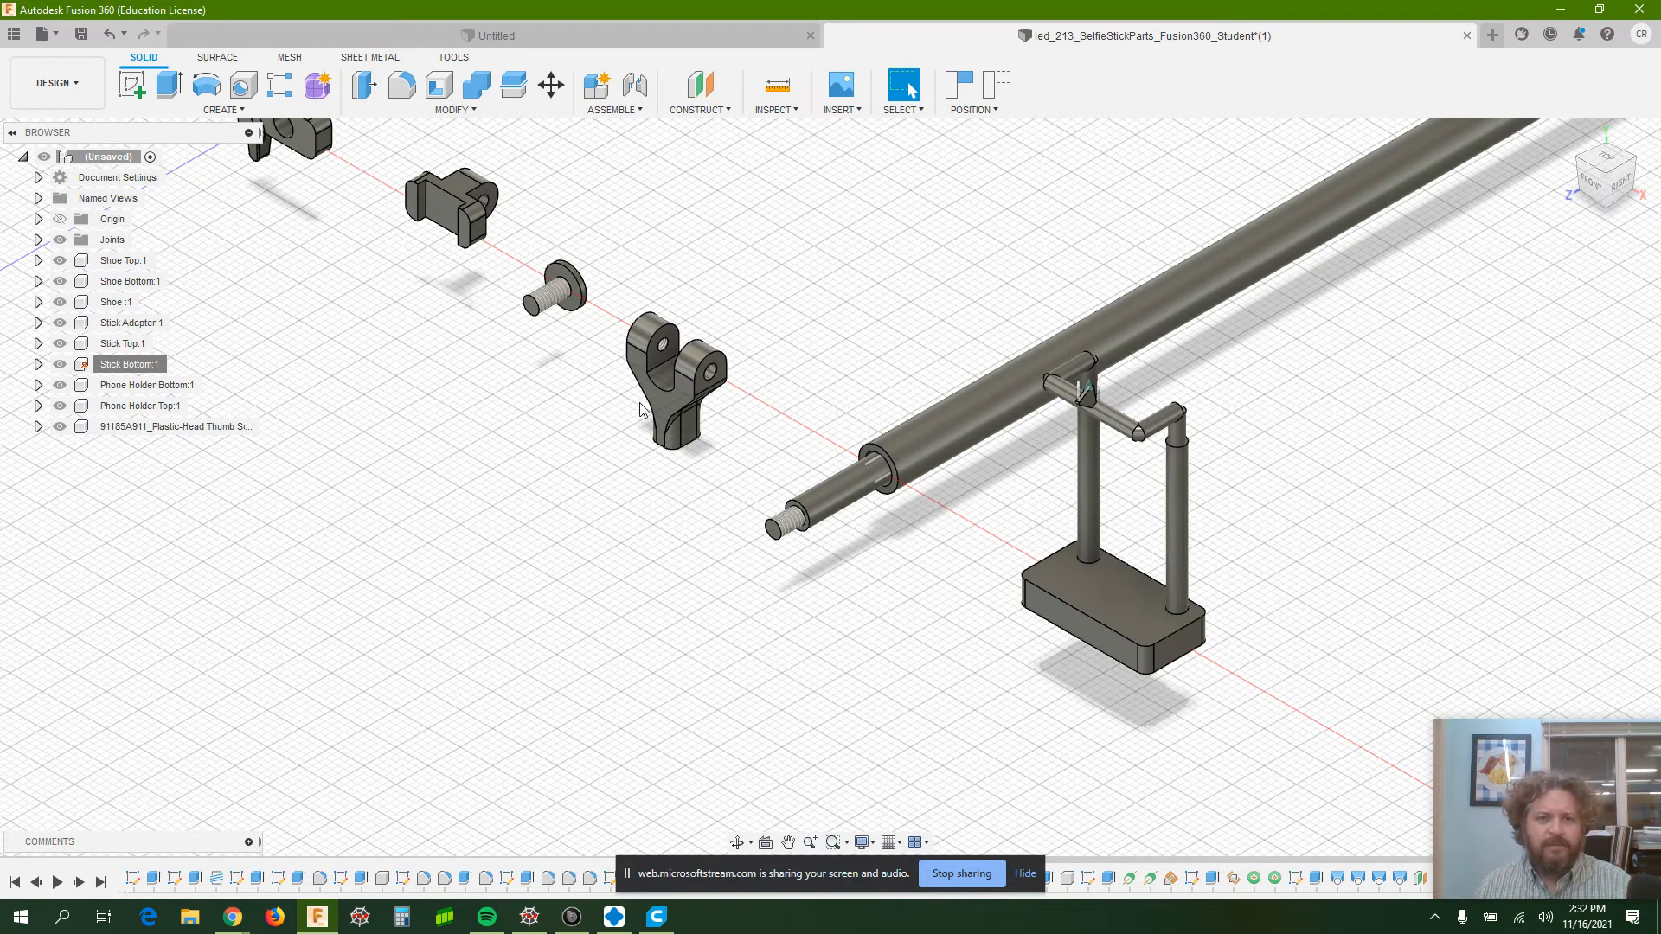
right_click(677, 495)
click(675, 466)
right_click(674, 463)
click(671, 487)
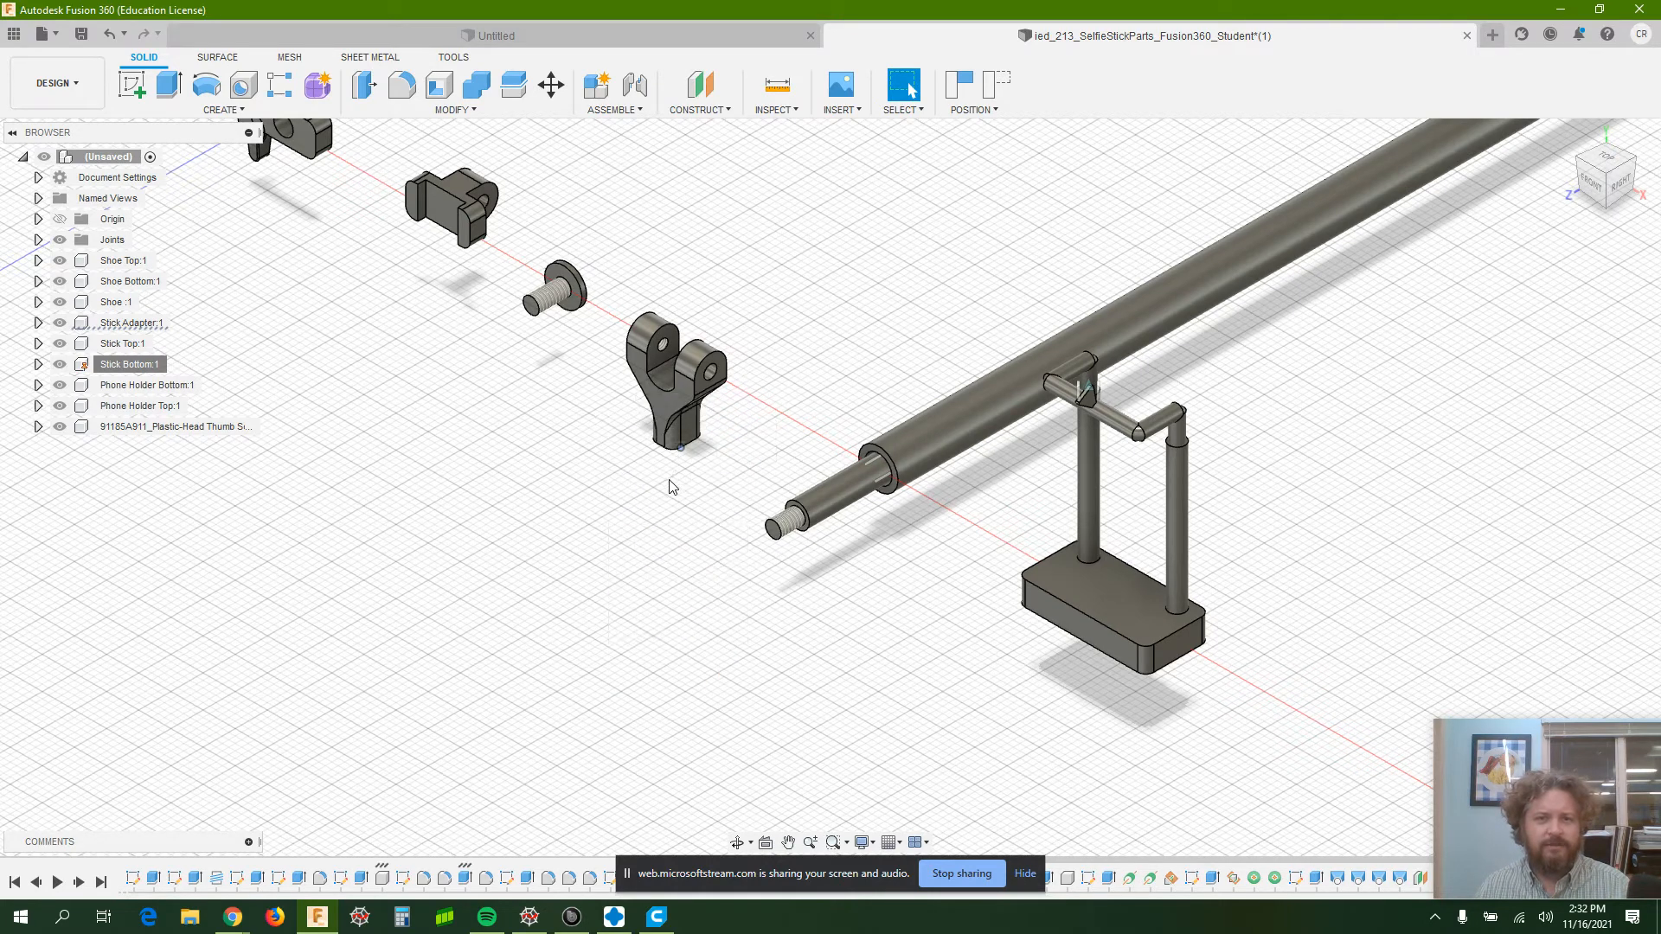
shift+middle_drag(673, 499, 679, 352)
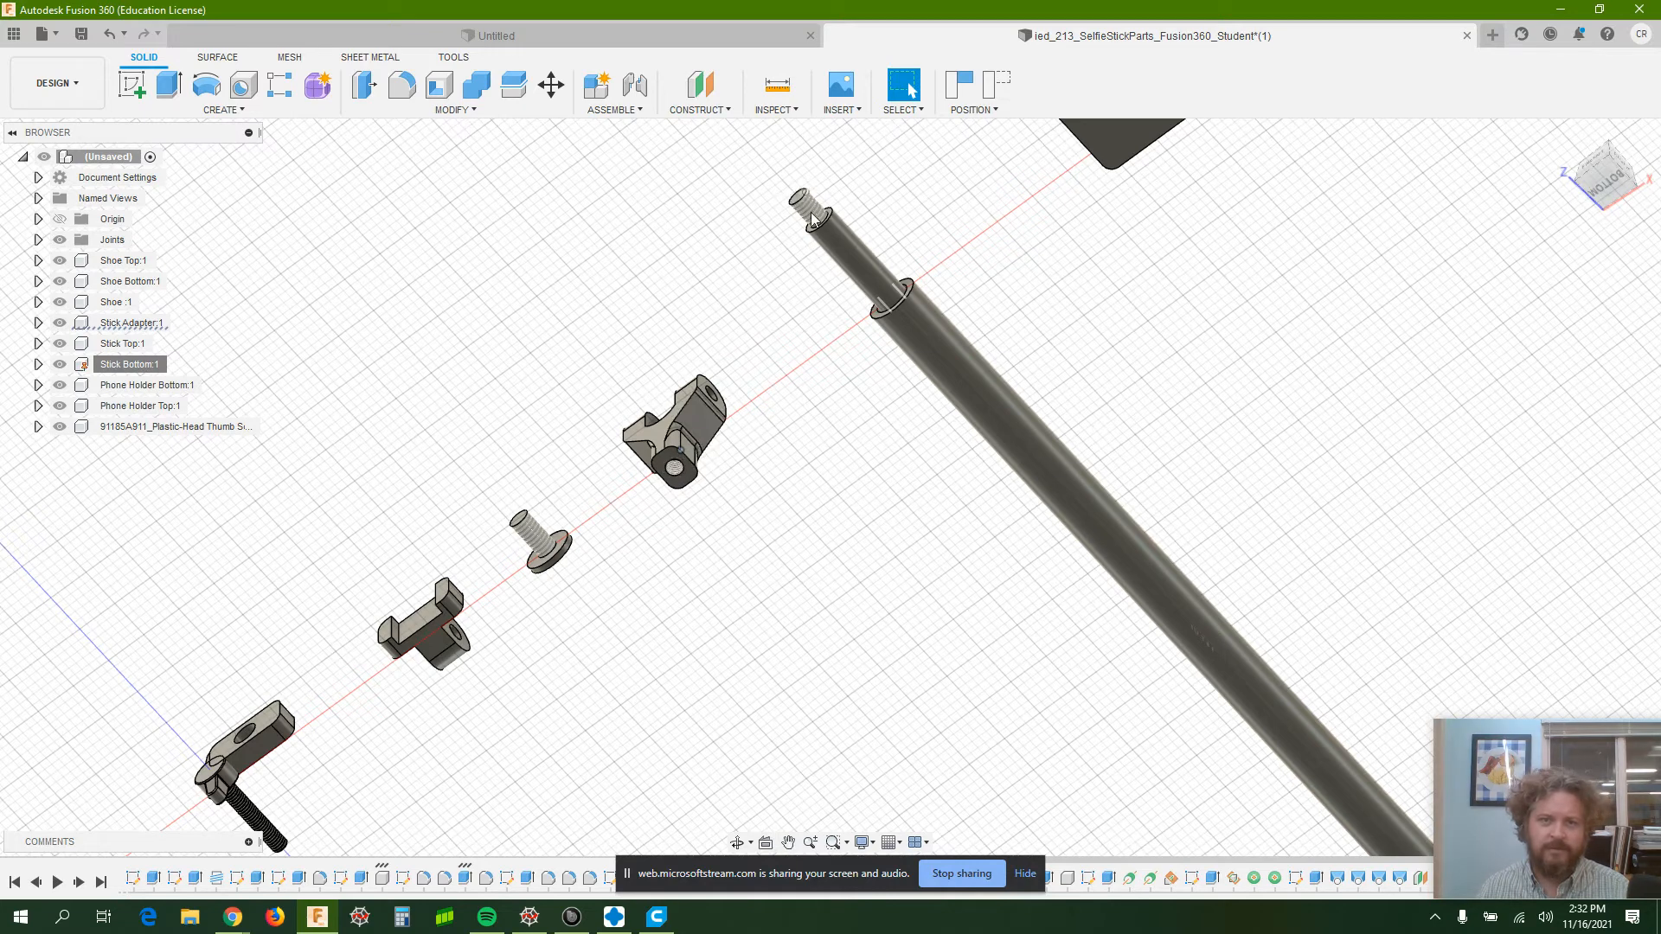
scroll(811, 216, up, 5)
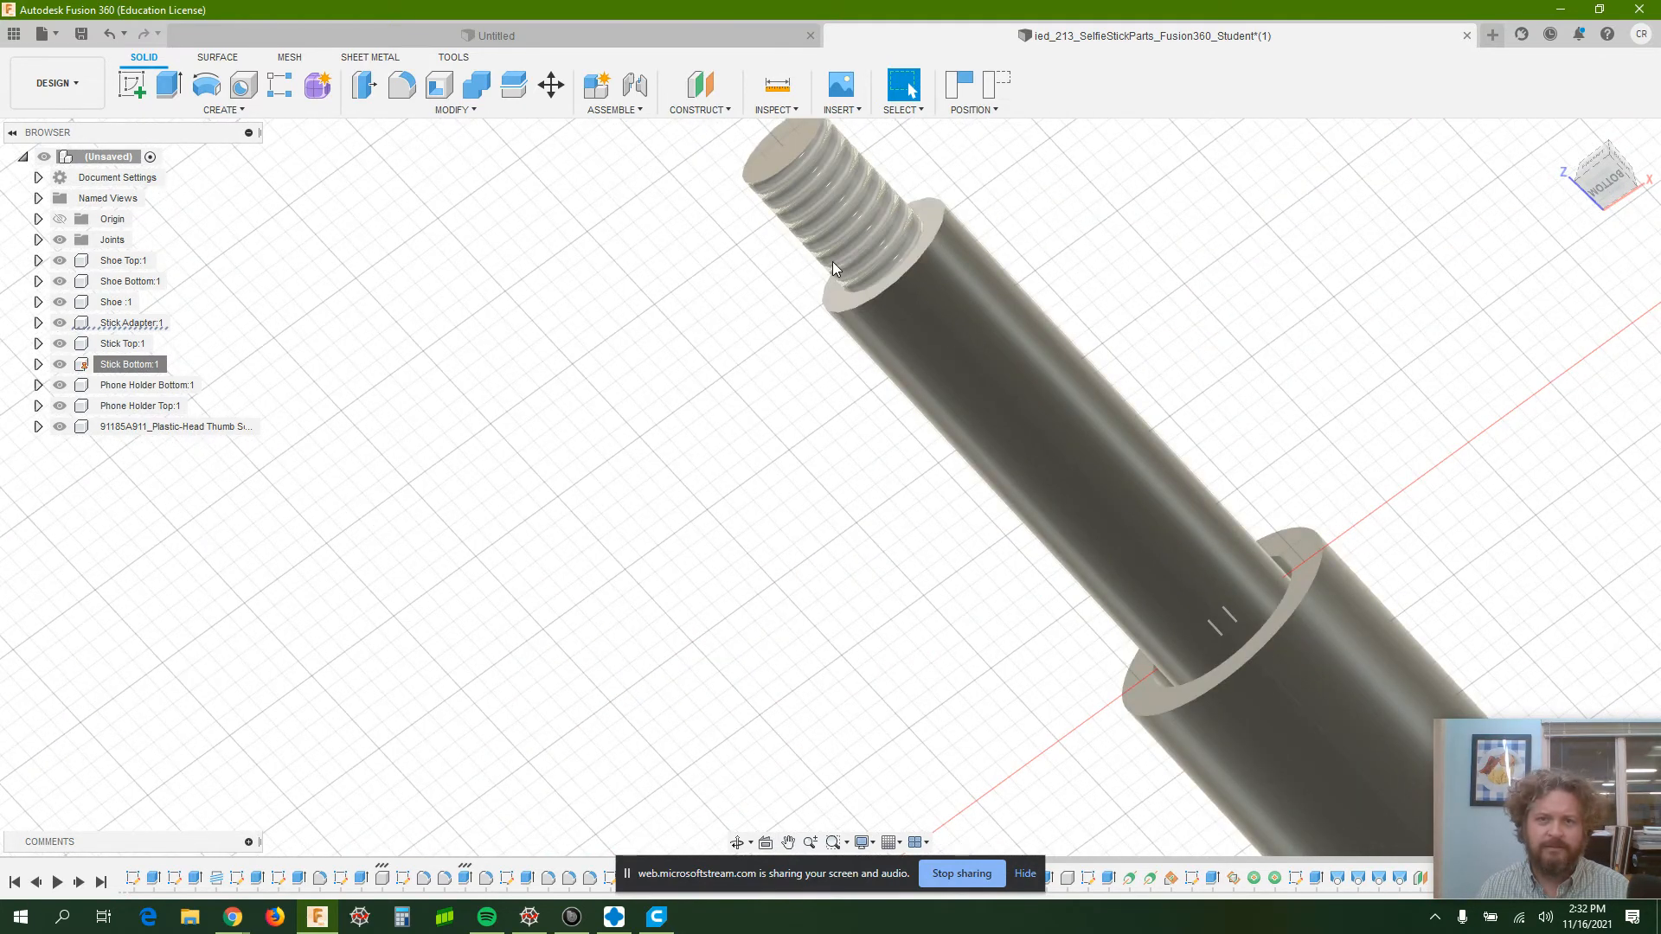
scroll(832, 273, down, 8)
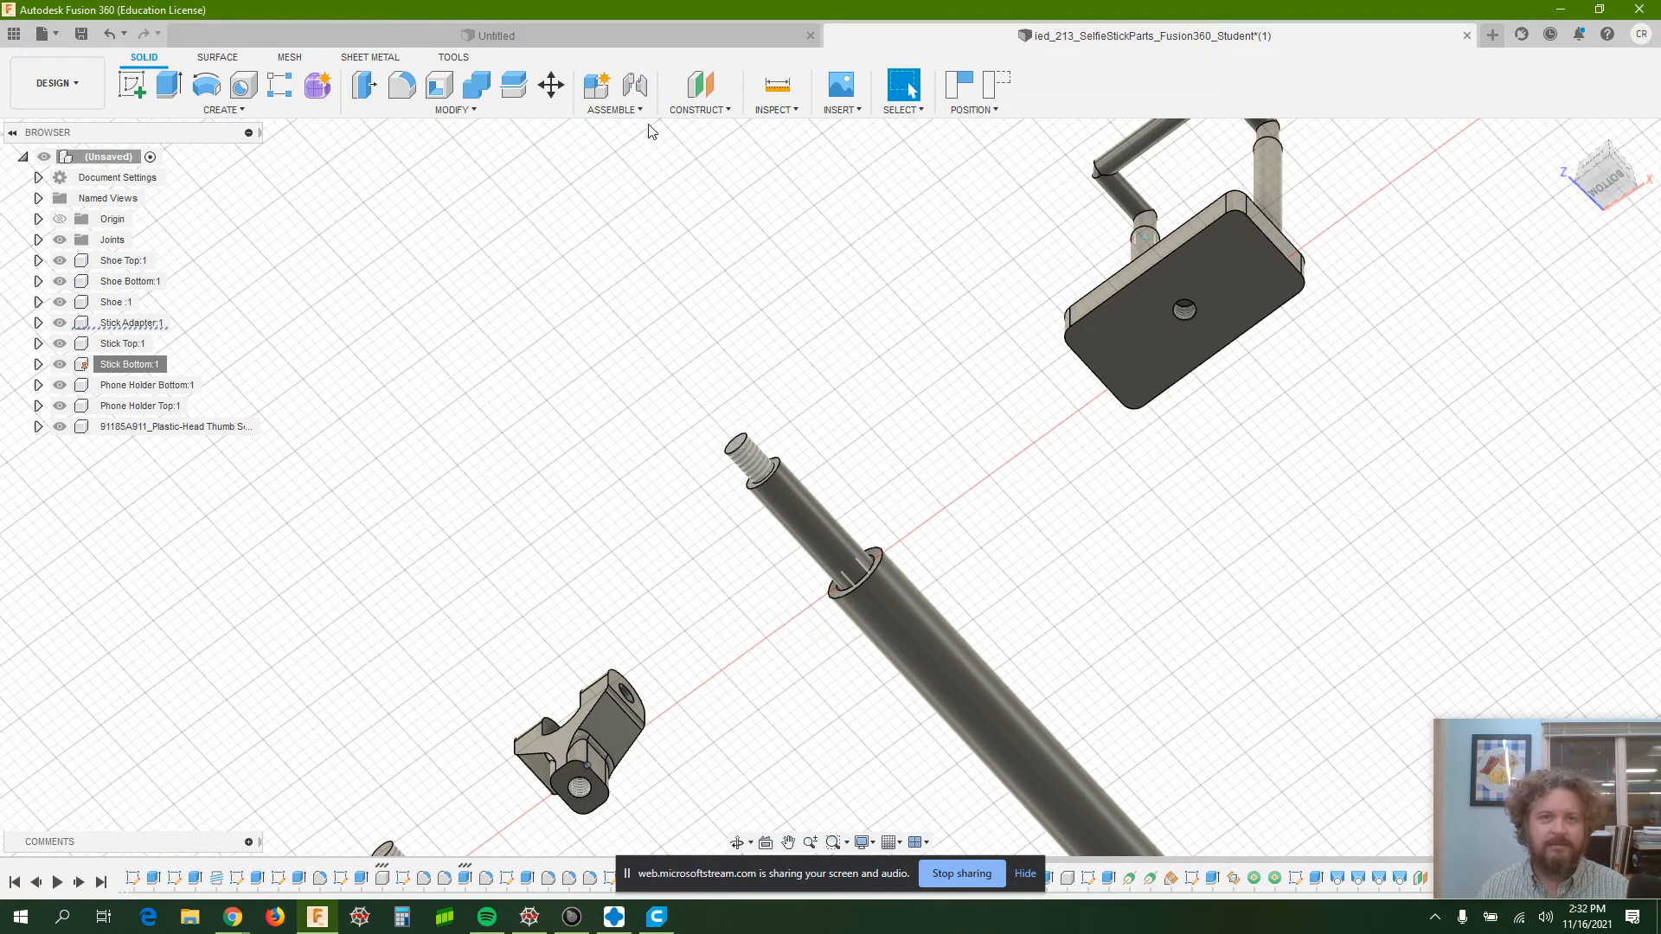
click(637, 85)
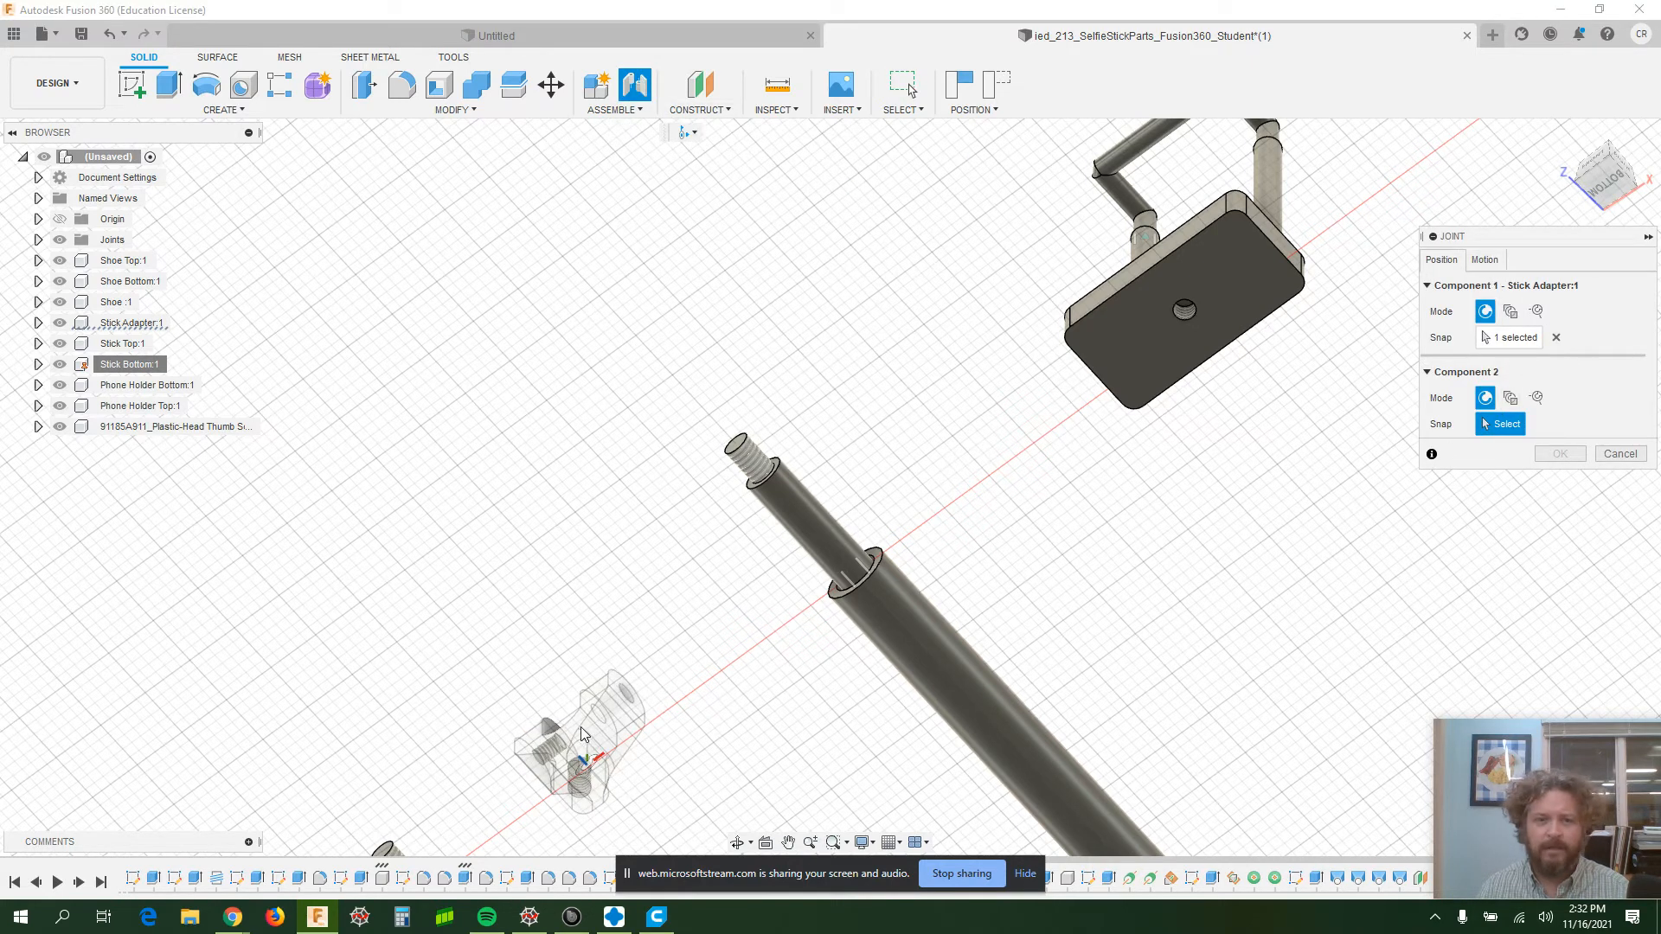
click(738, 448)
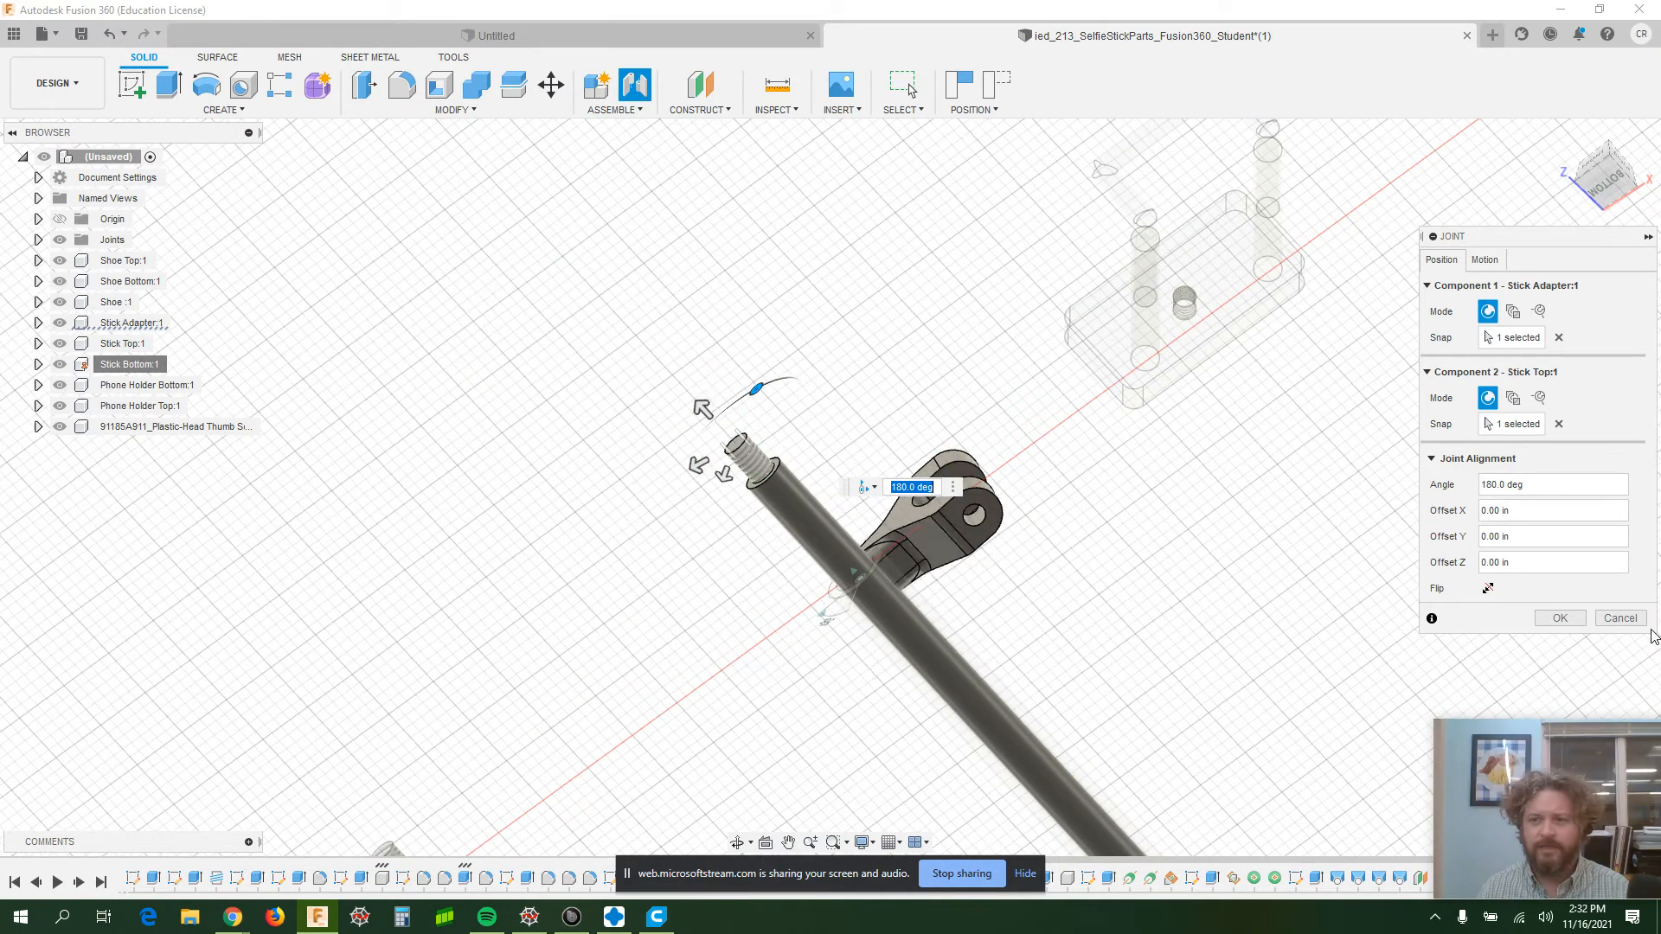
click(1617, 619)
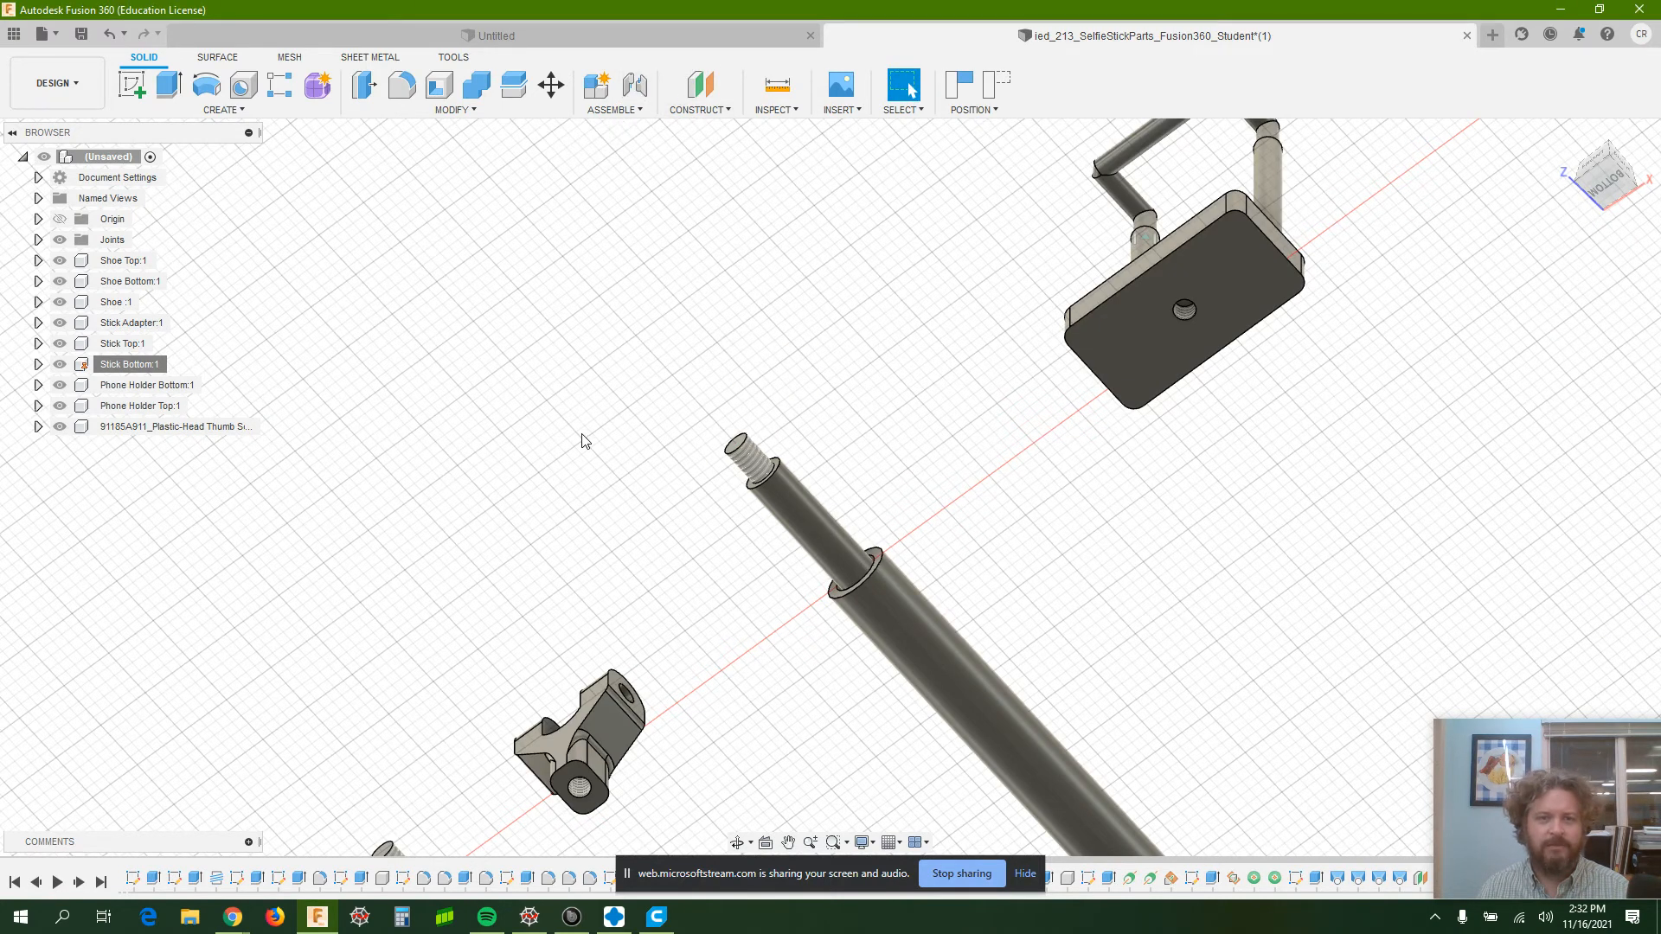
- Start a joint that snaps the centre of Stick Top's threaded tip to the inner end of Stick Adapter's threaded hole
click(645, 88)
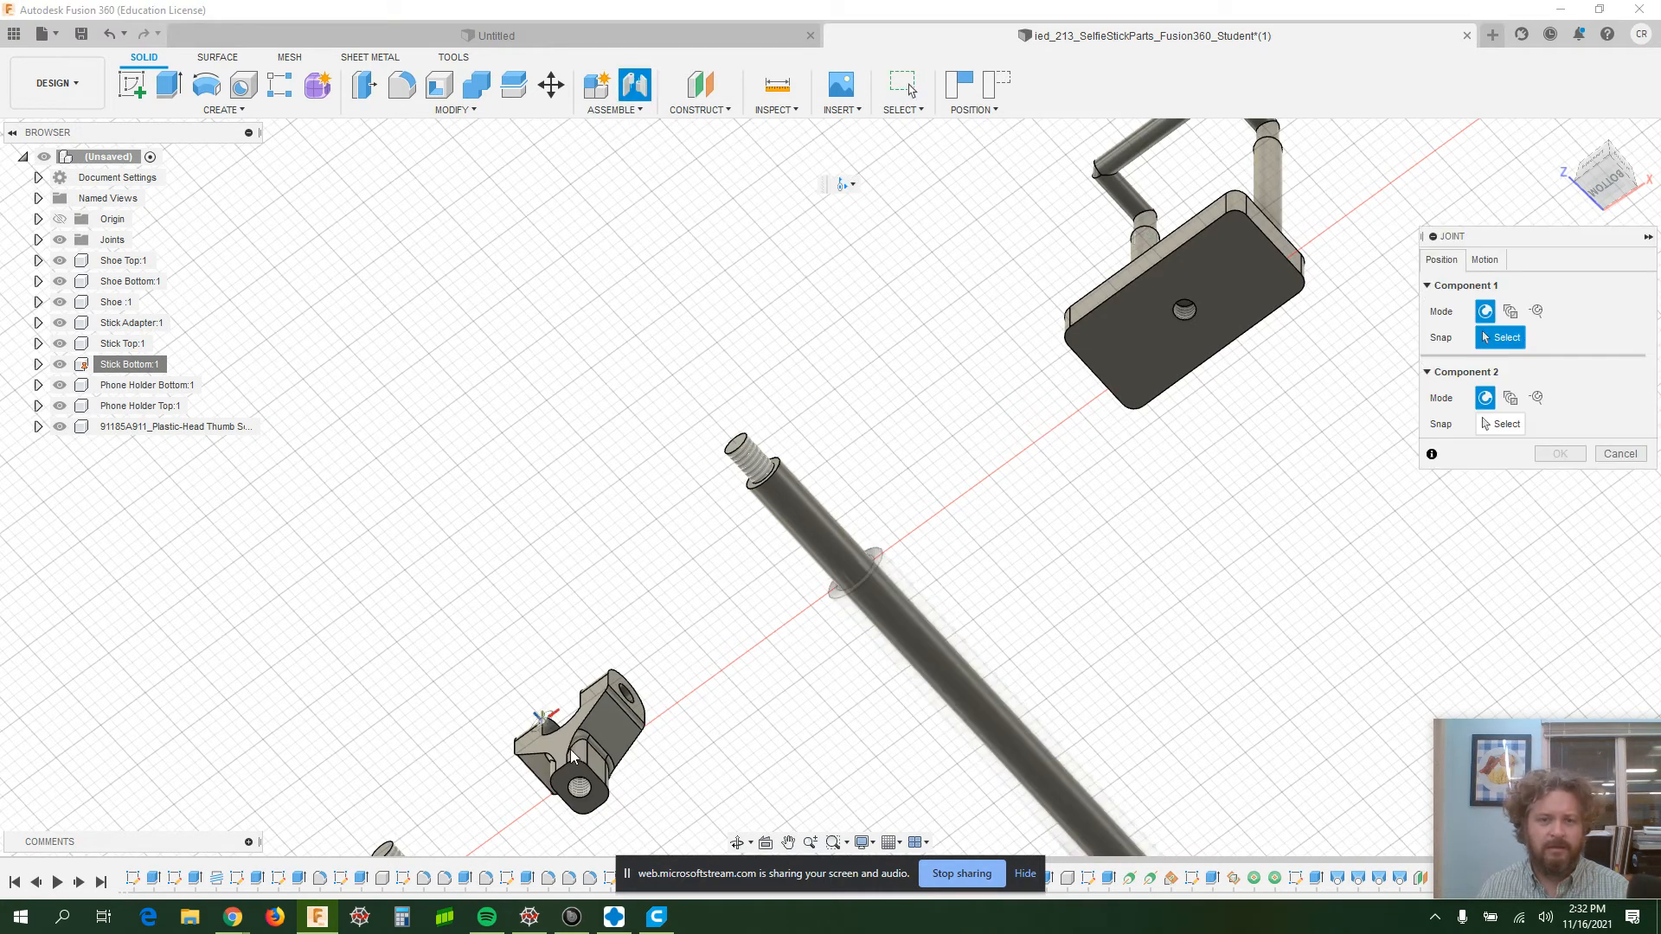
click(733, 454)
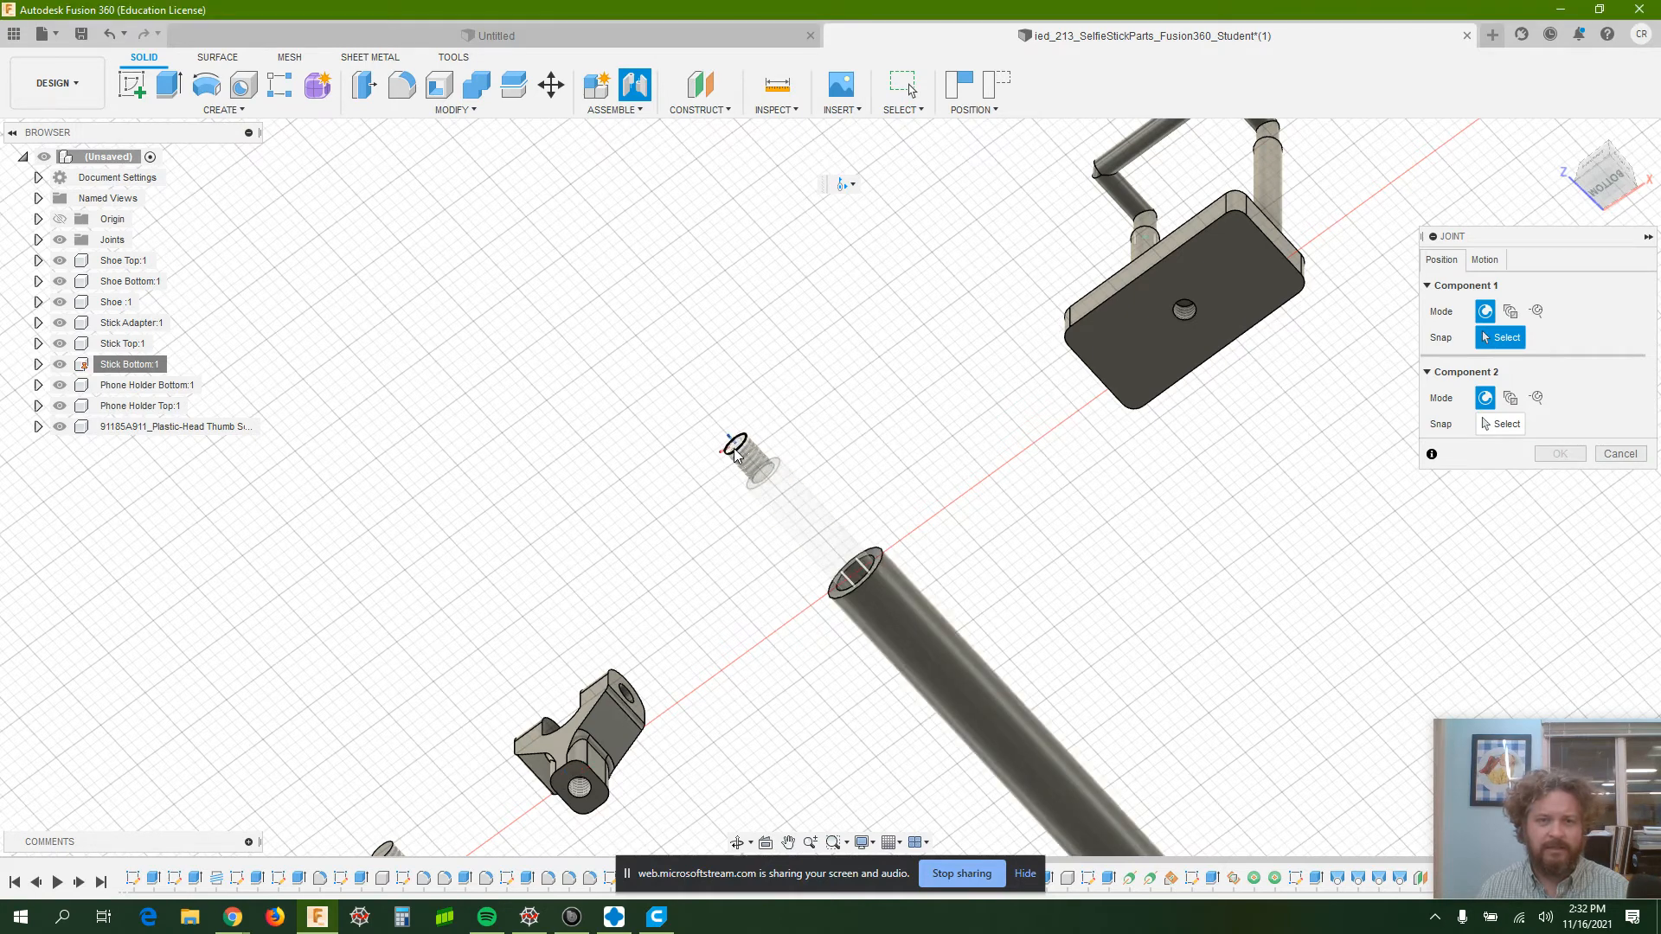
scroll(570, 792, up, 1)
scroll(570, 791, up, 4)
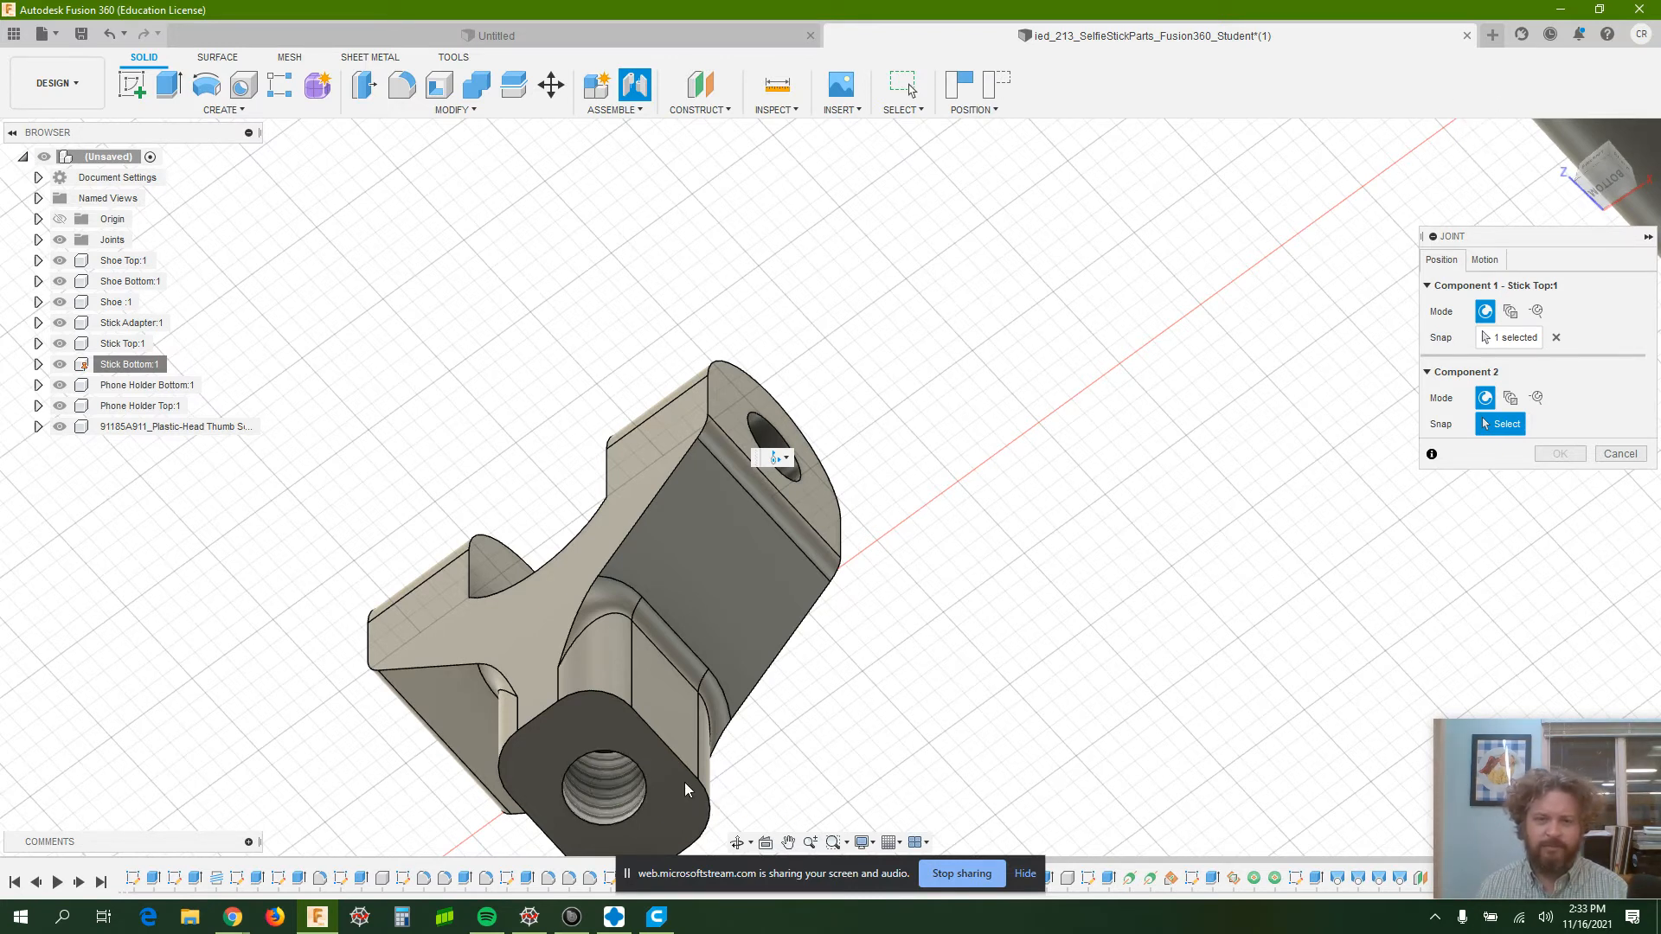
click(630, 814)
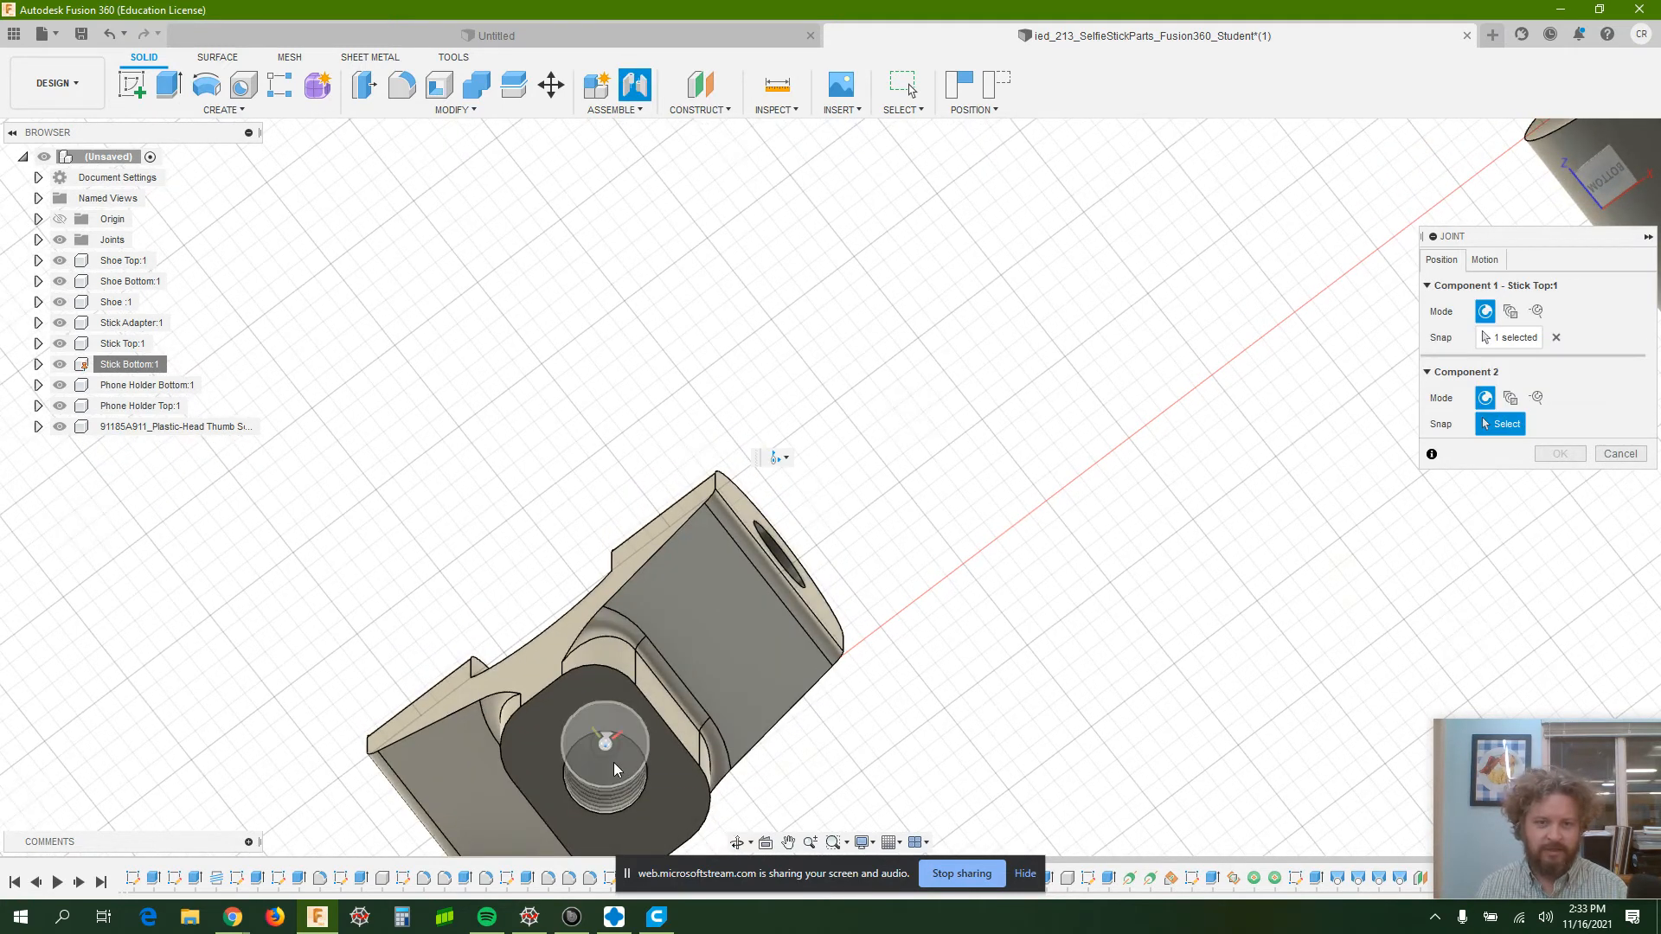
click(614, 761)
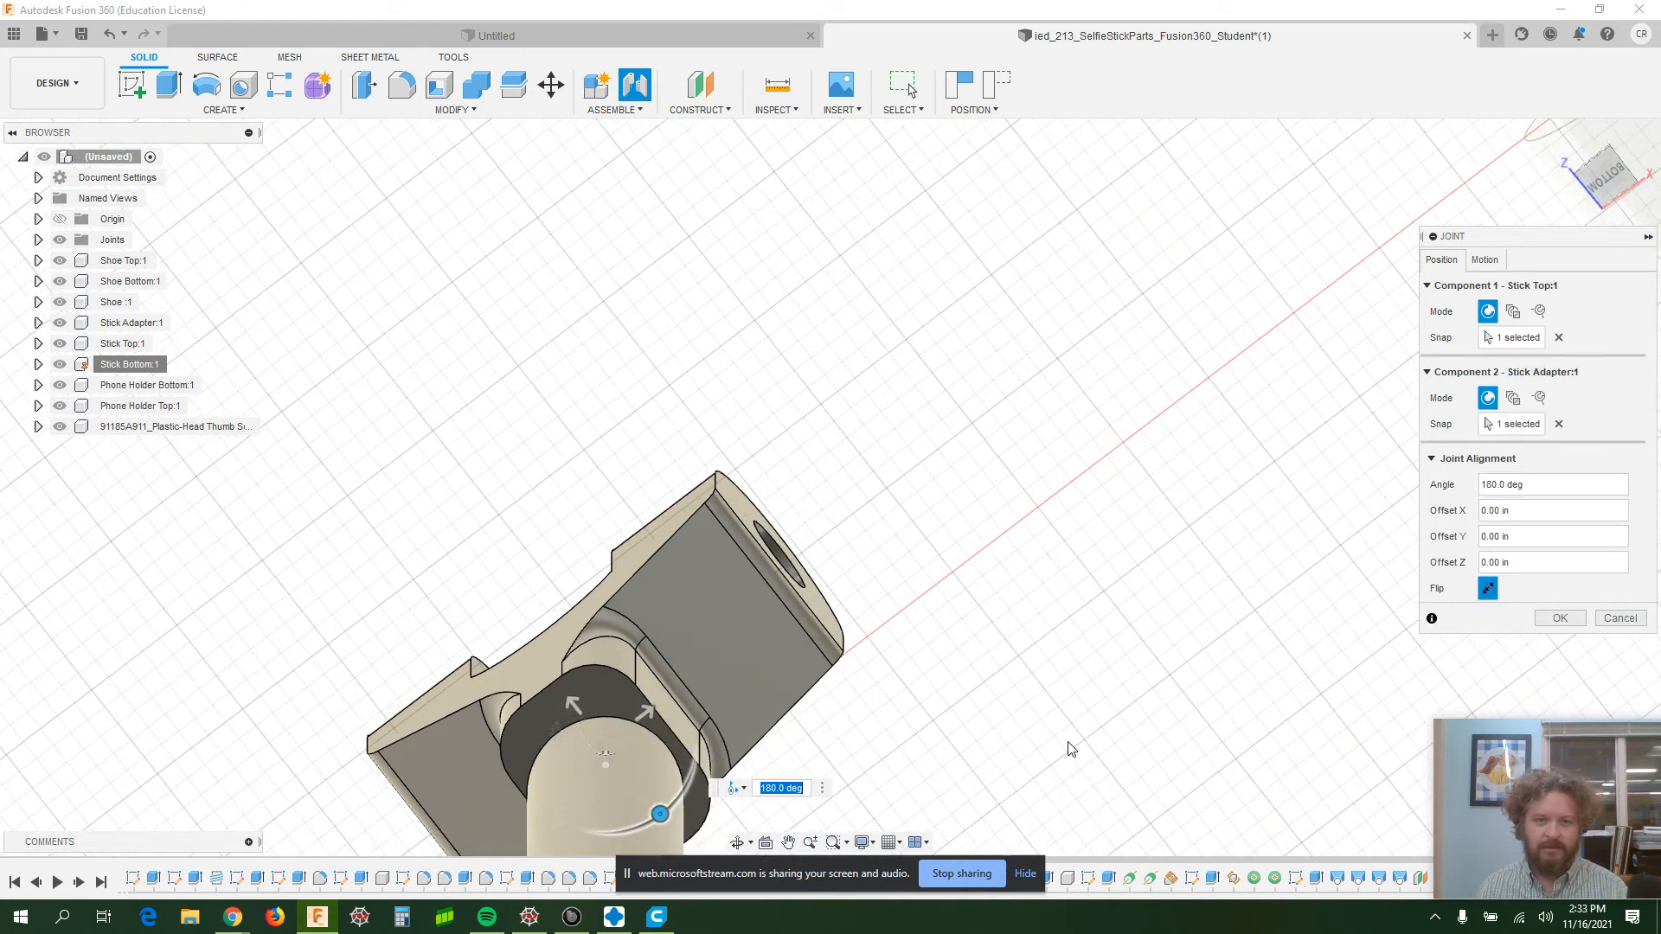
scroll(908, 817, up, 3)
scroll(727, 731, down, 6)
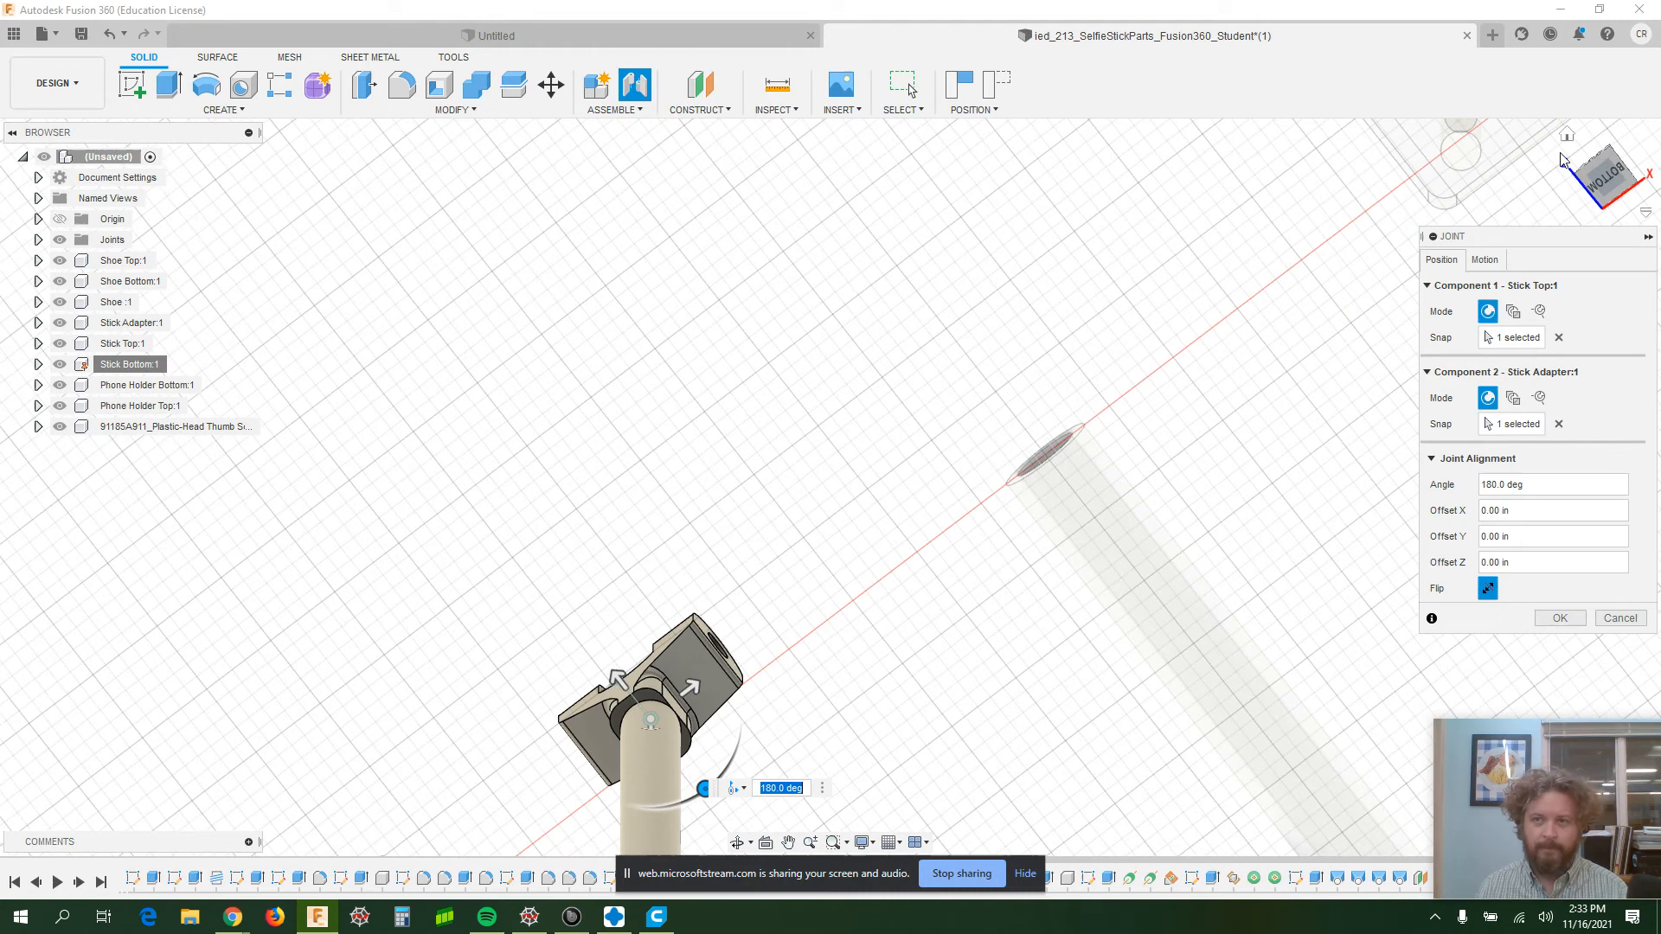
click(1566, 134)
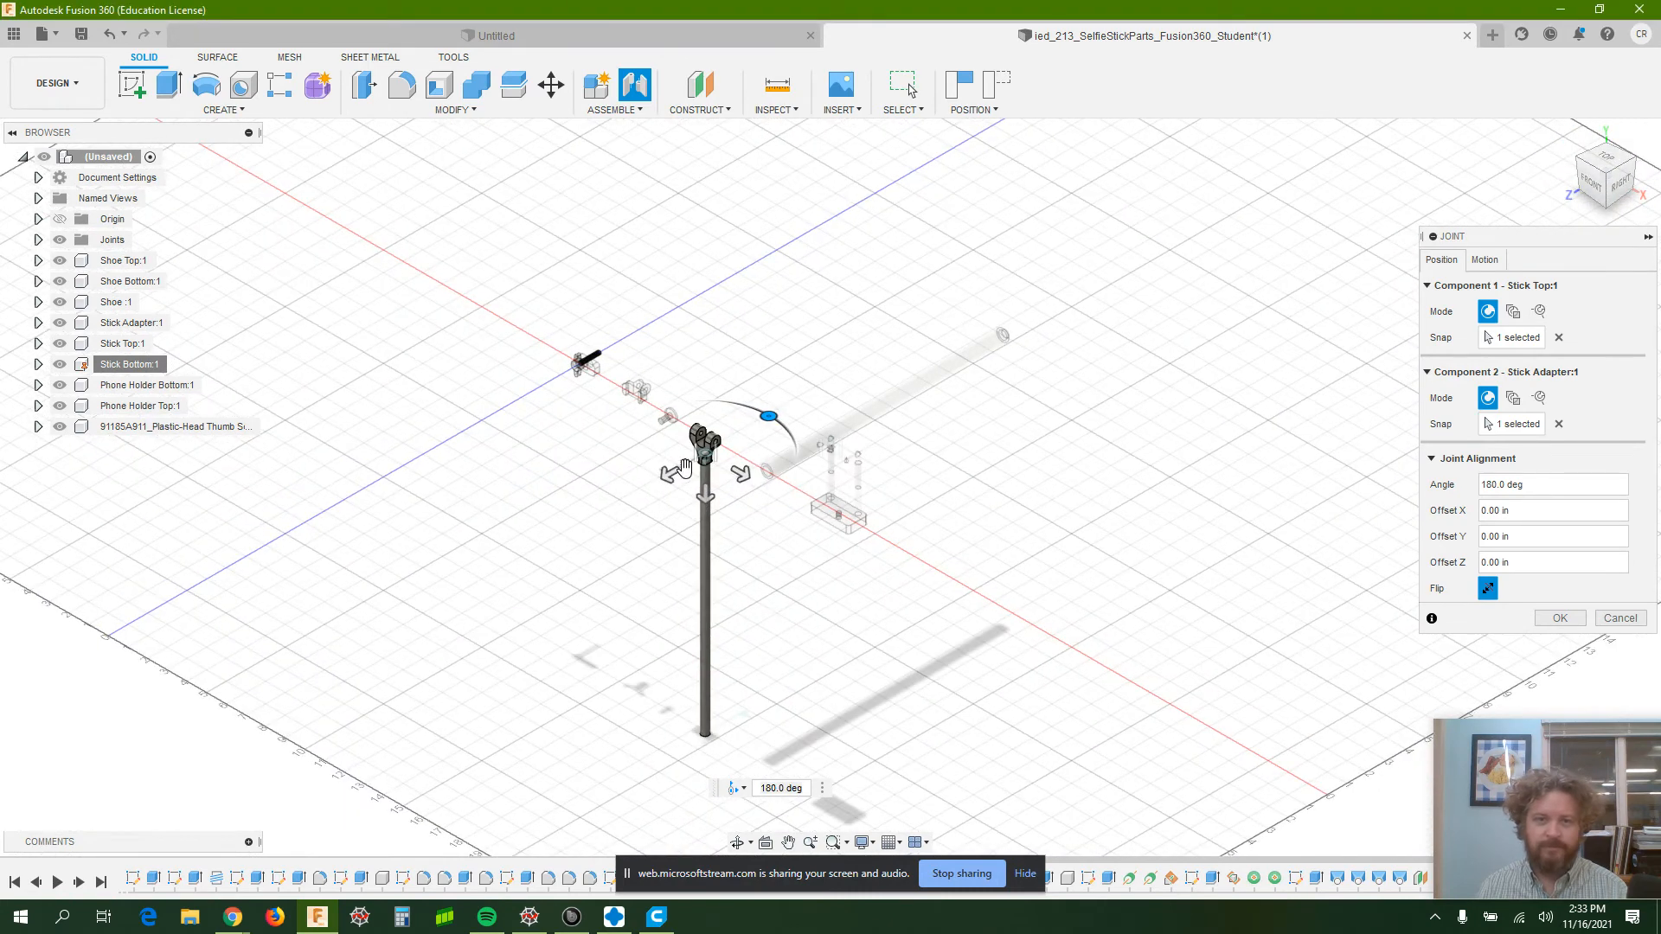
scroll(690, 468, up, 3)
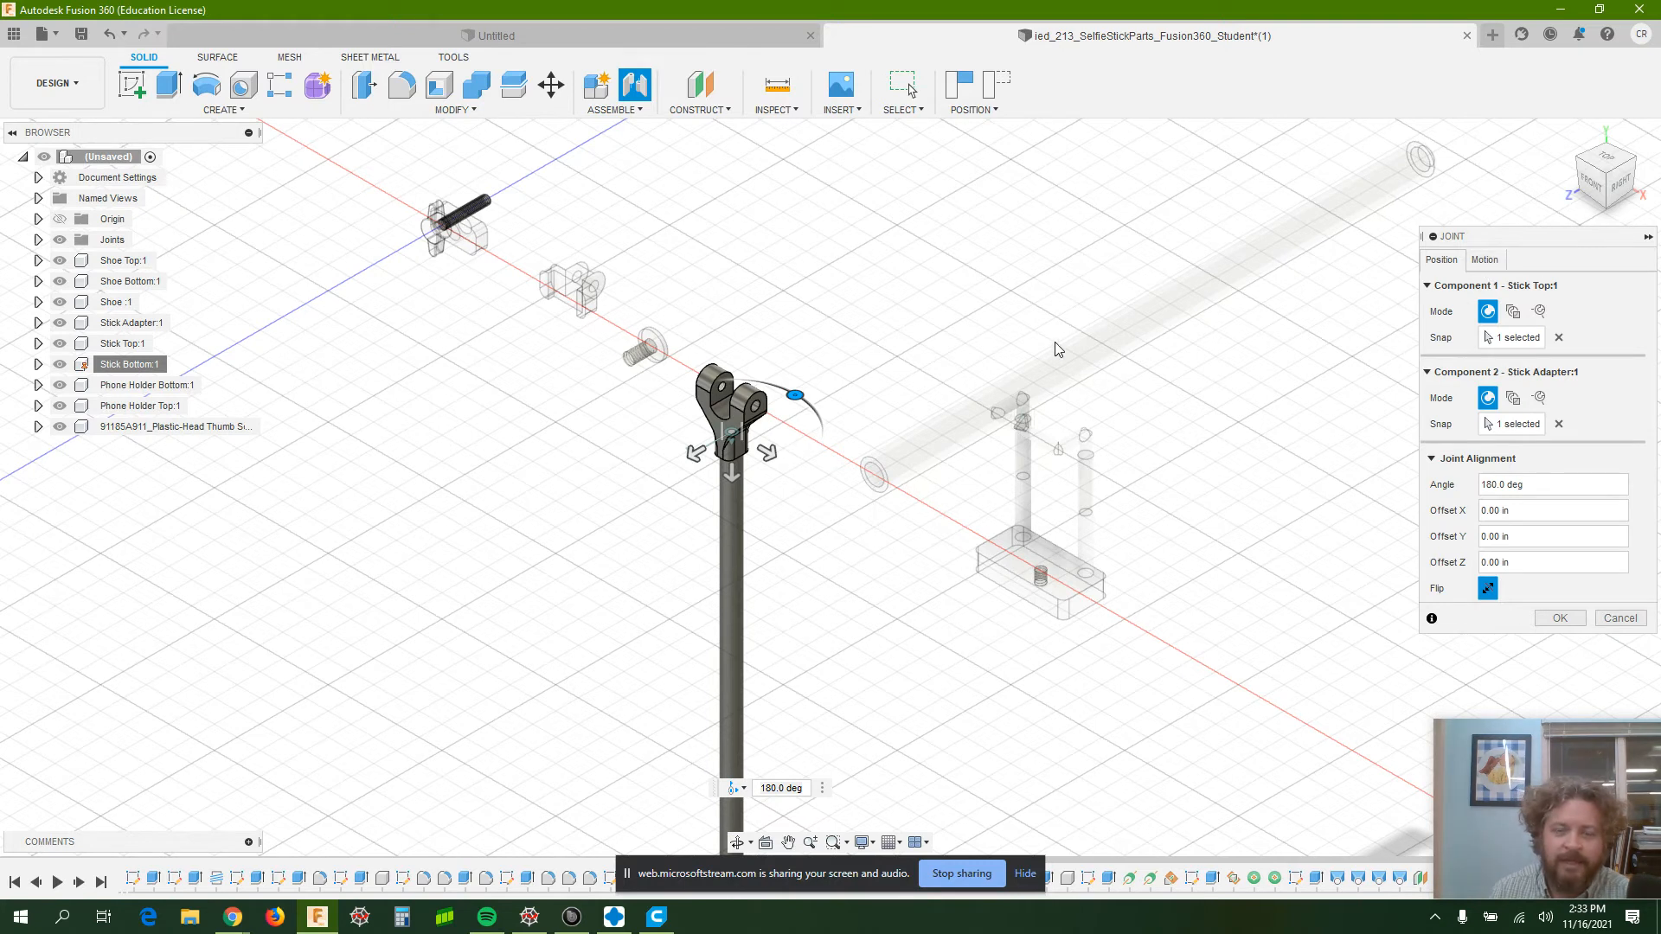
- Set the joint between Stick Top and Stick Adapter to Revolute about the Z axis, trying the X axis as well, and create it
click(1484, 261)
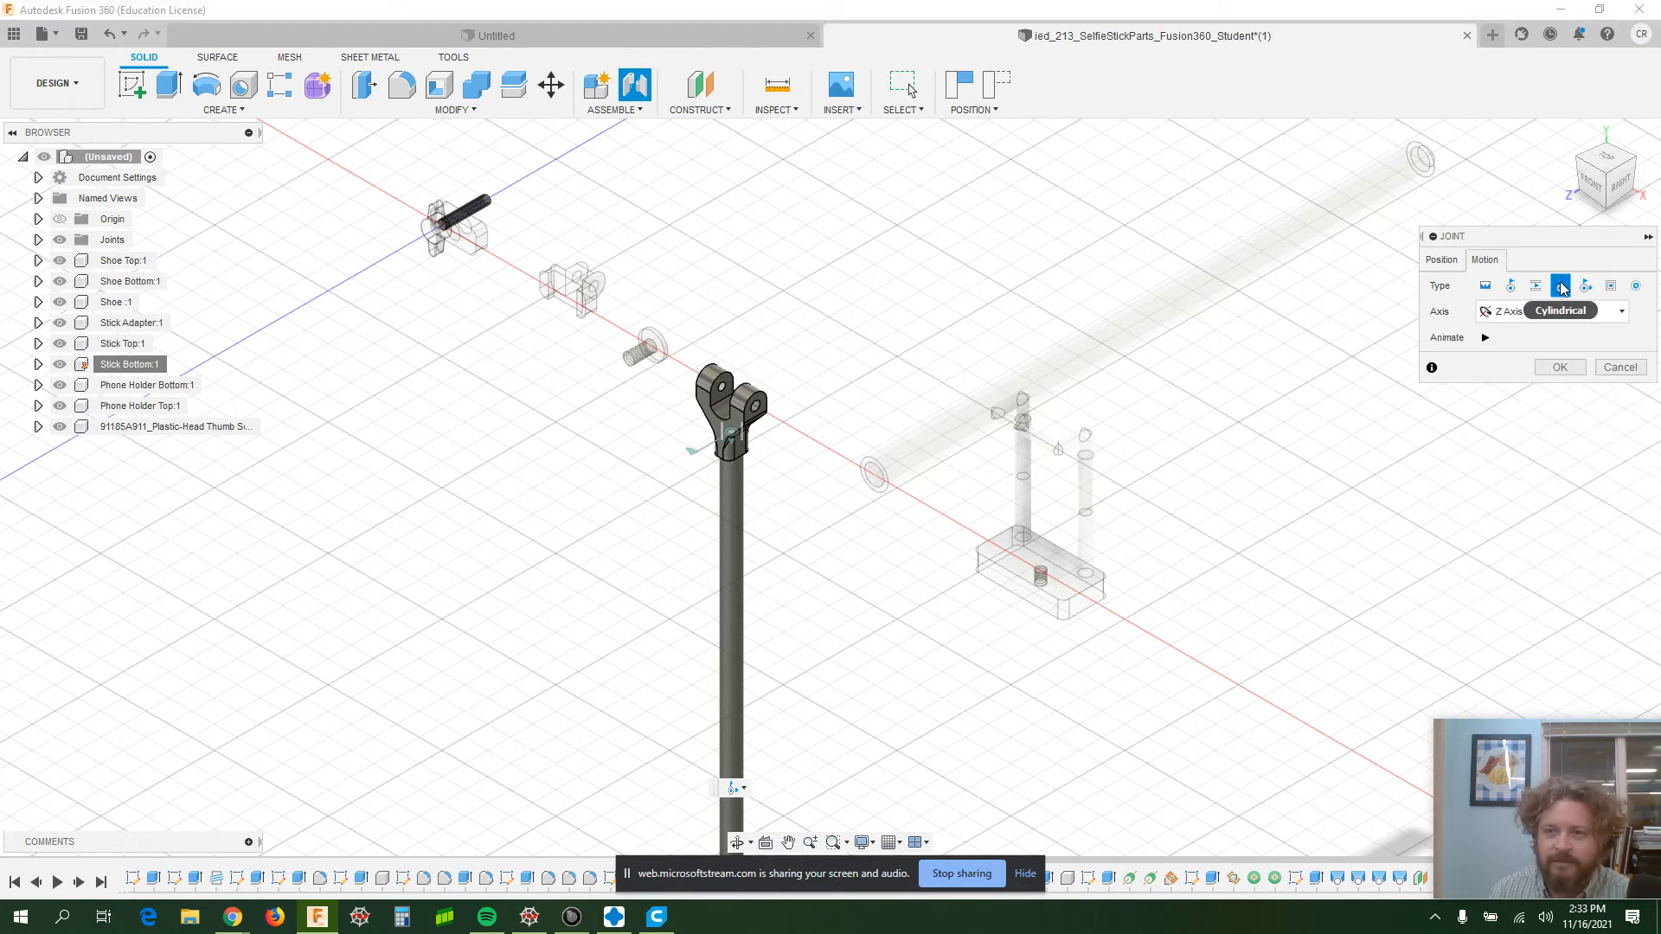
click(1512, 291)
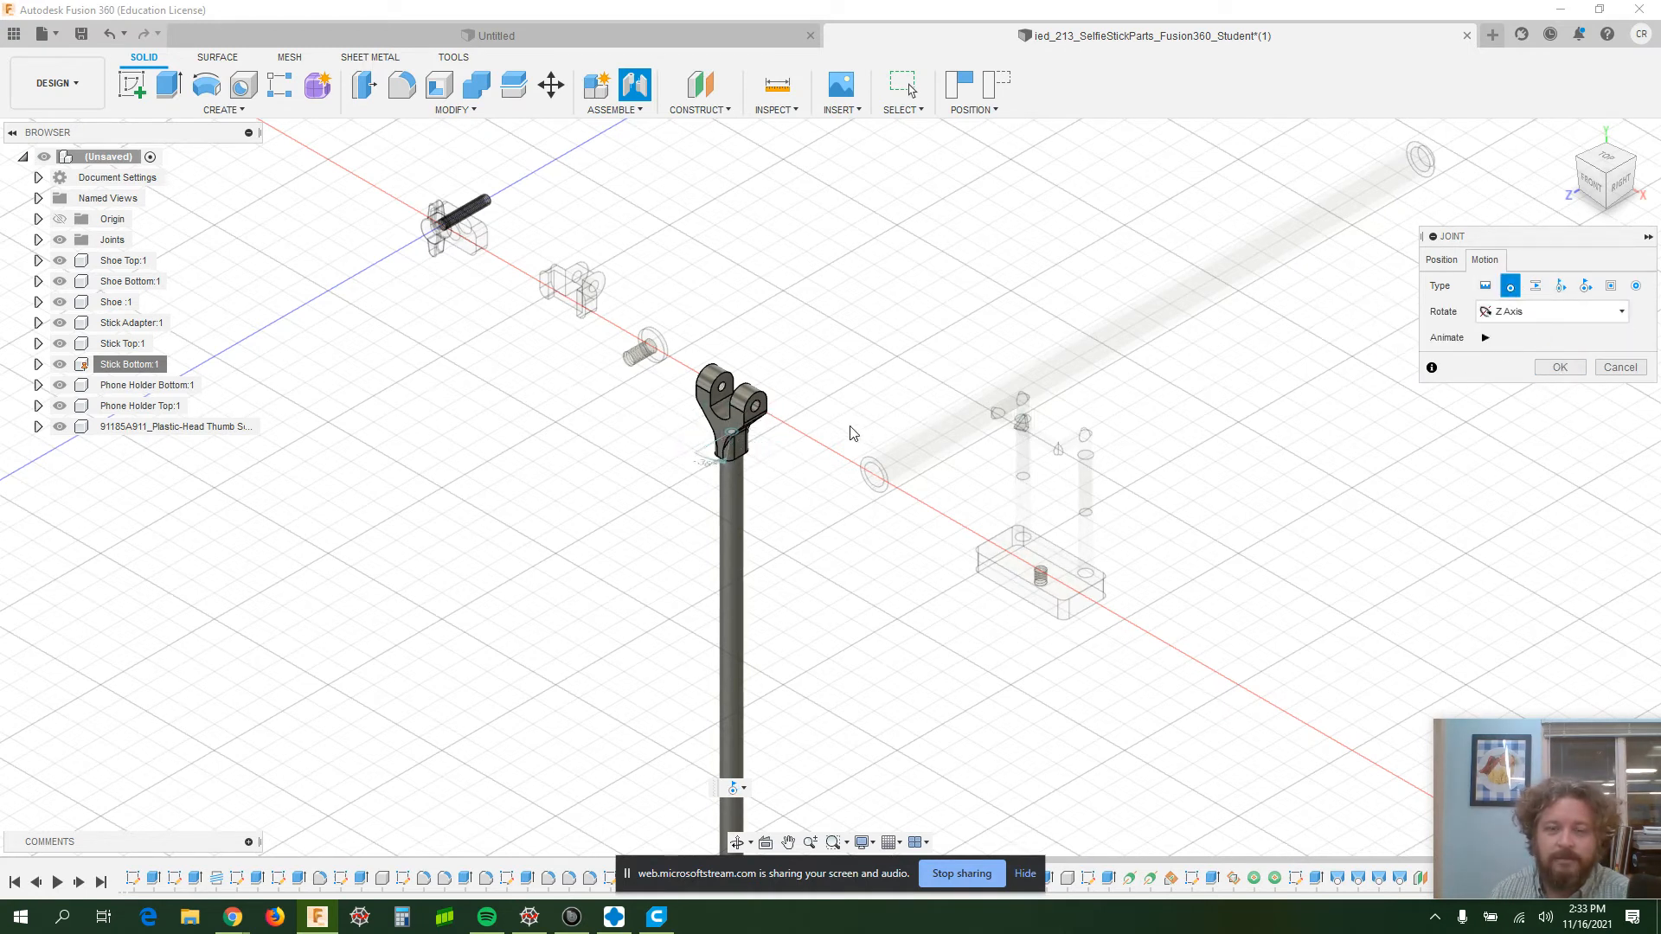
click(1527, 313)
click(1516, 336)
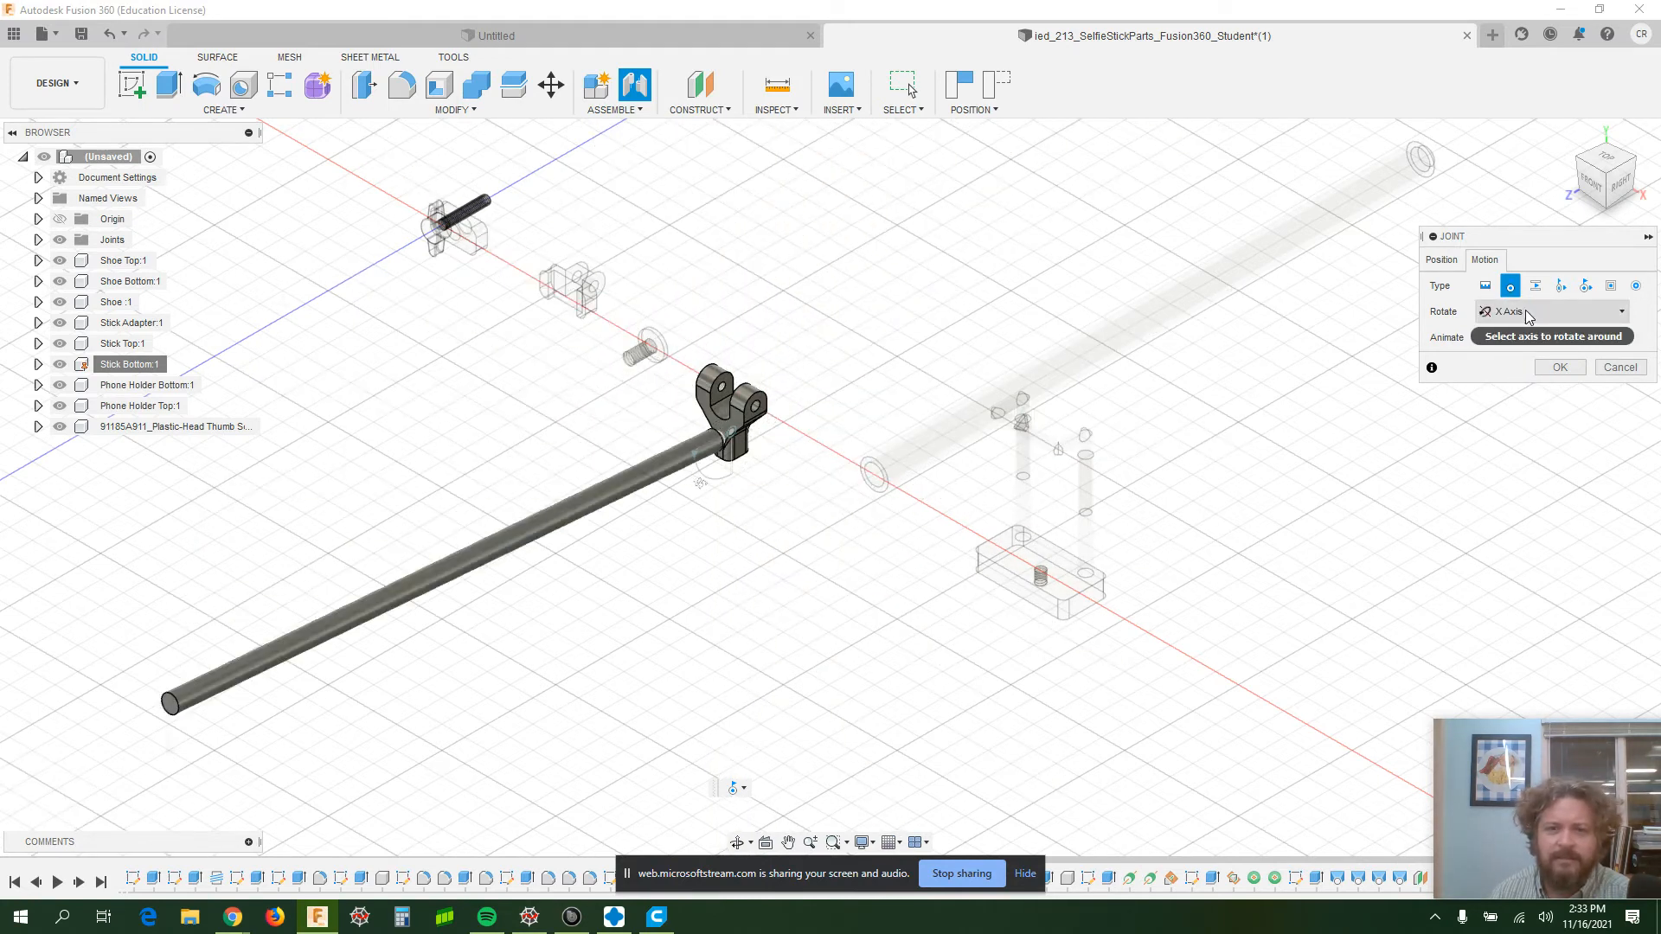
click(1524, 310)
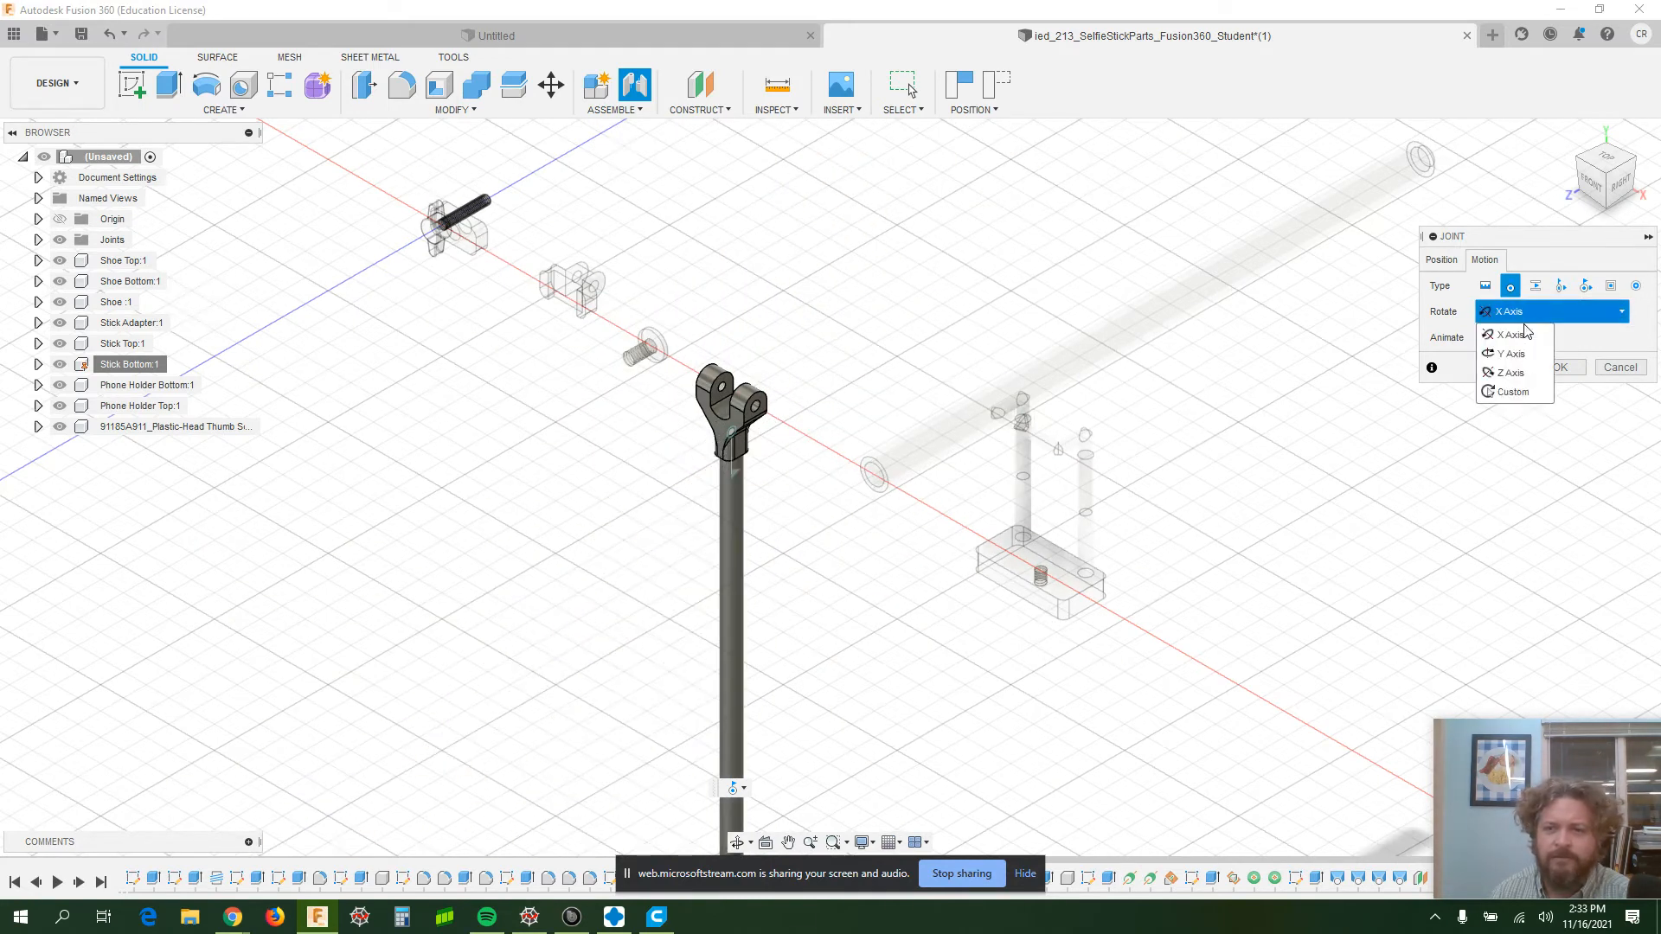
click(1520, 374)
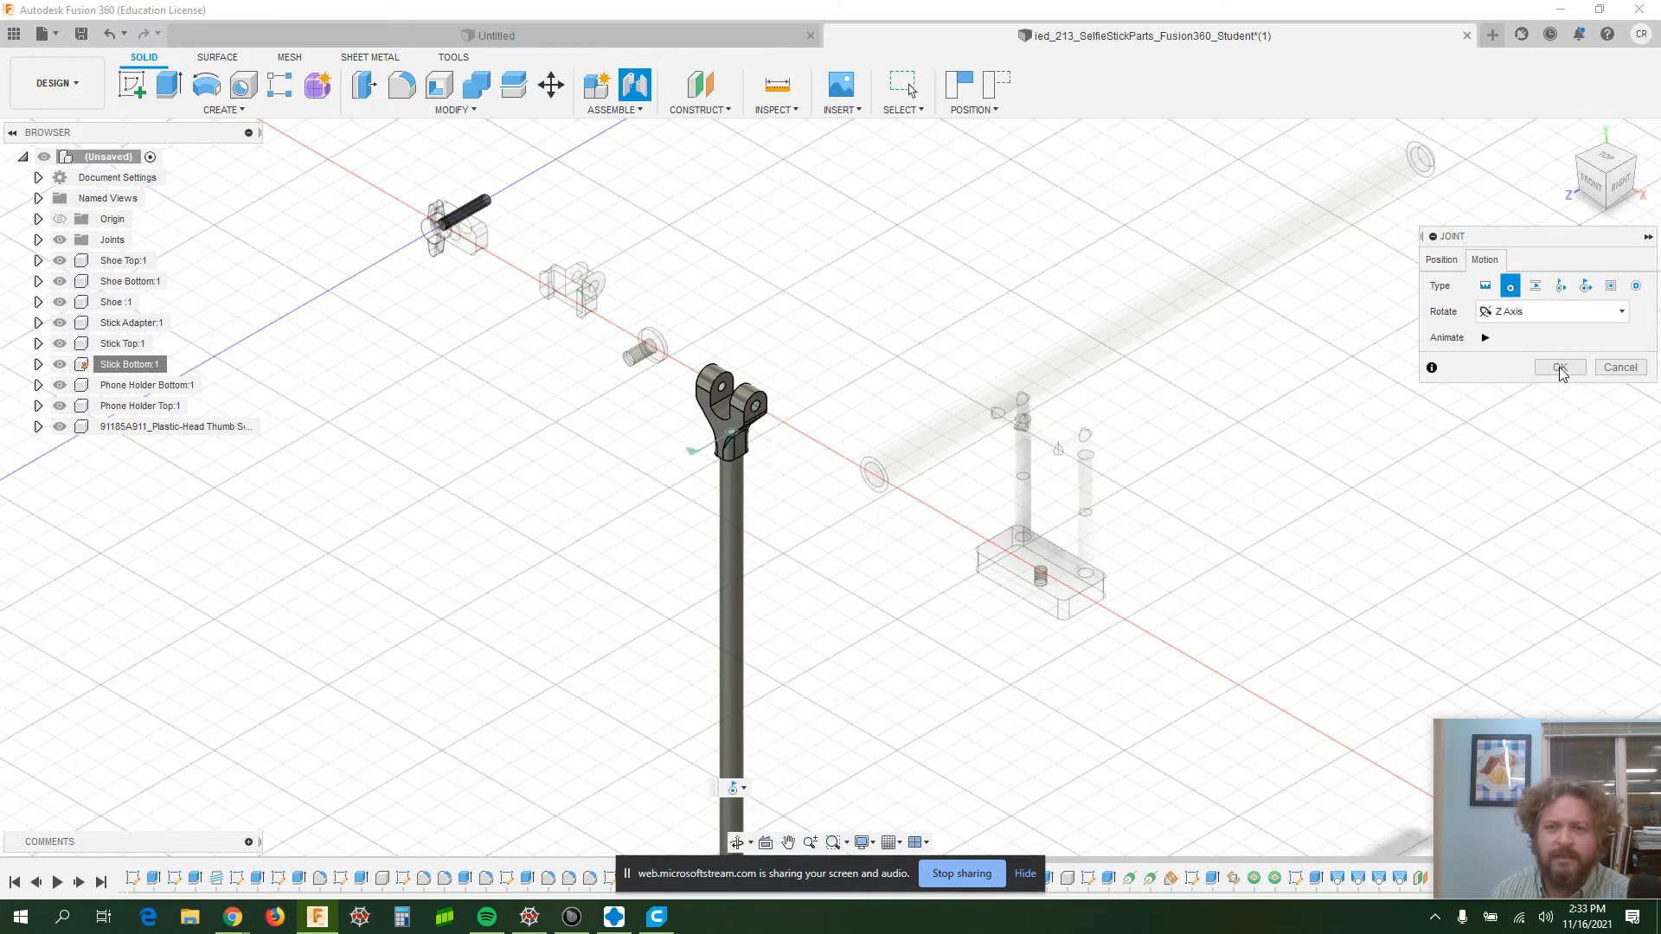
click(1559, 367)
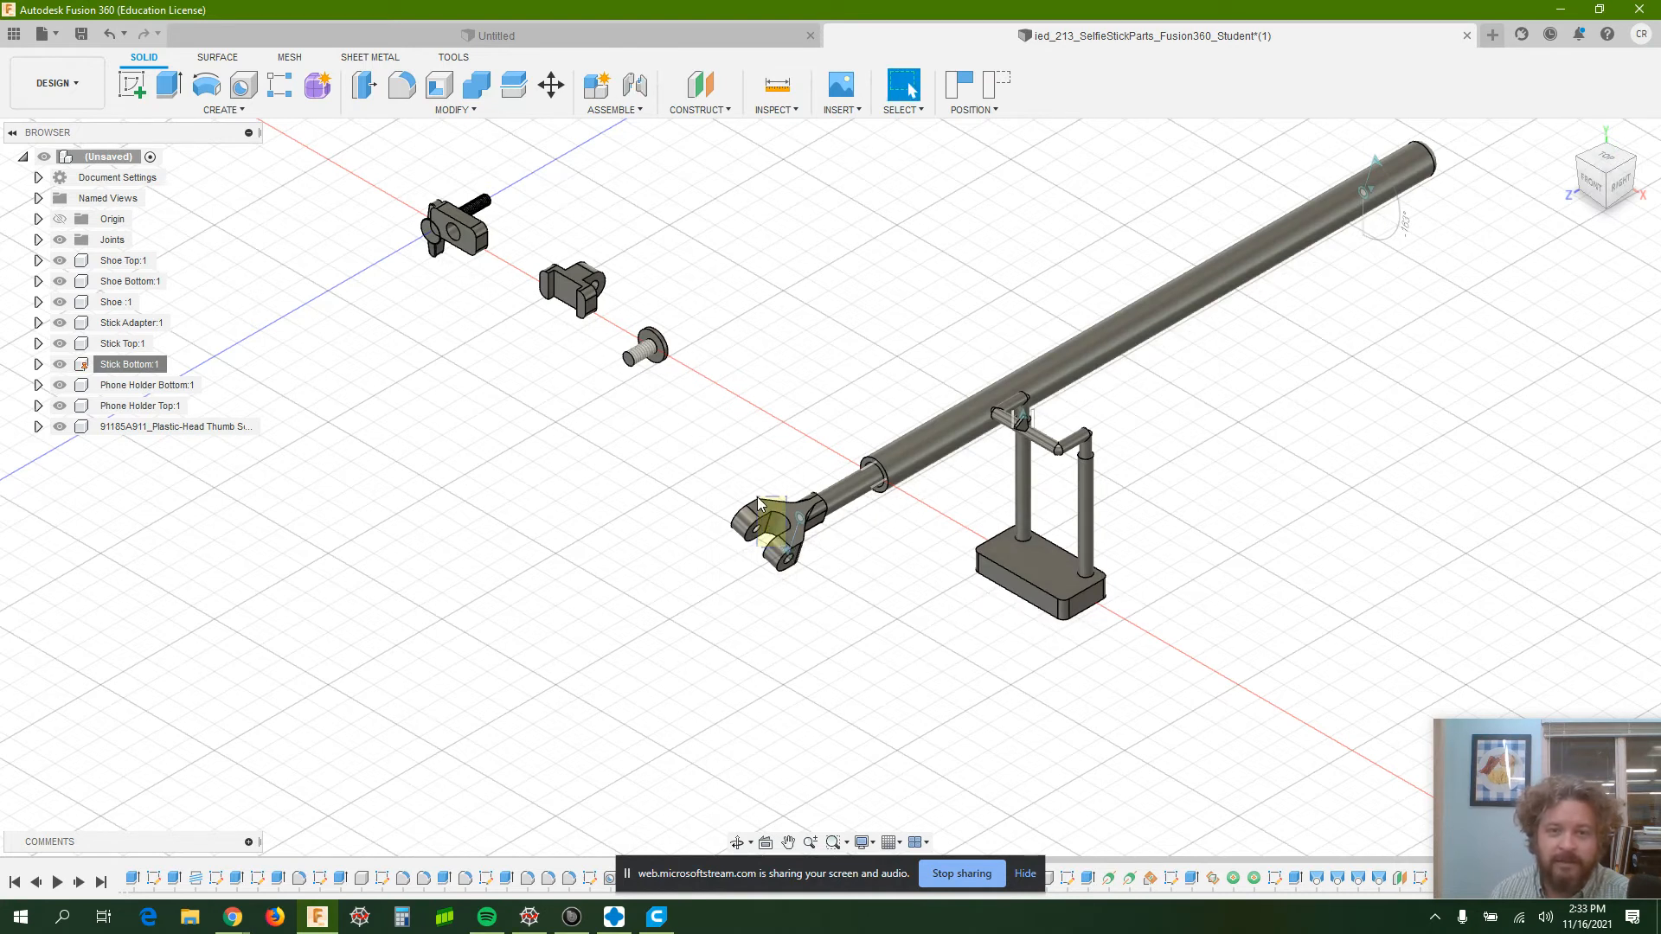
- Turn and slide the adapter end of the stick farther out, and move the oblong block with the hole away from the thumb screw
click(752, 527)
drag(783, 519, 745, 541)
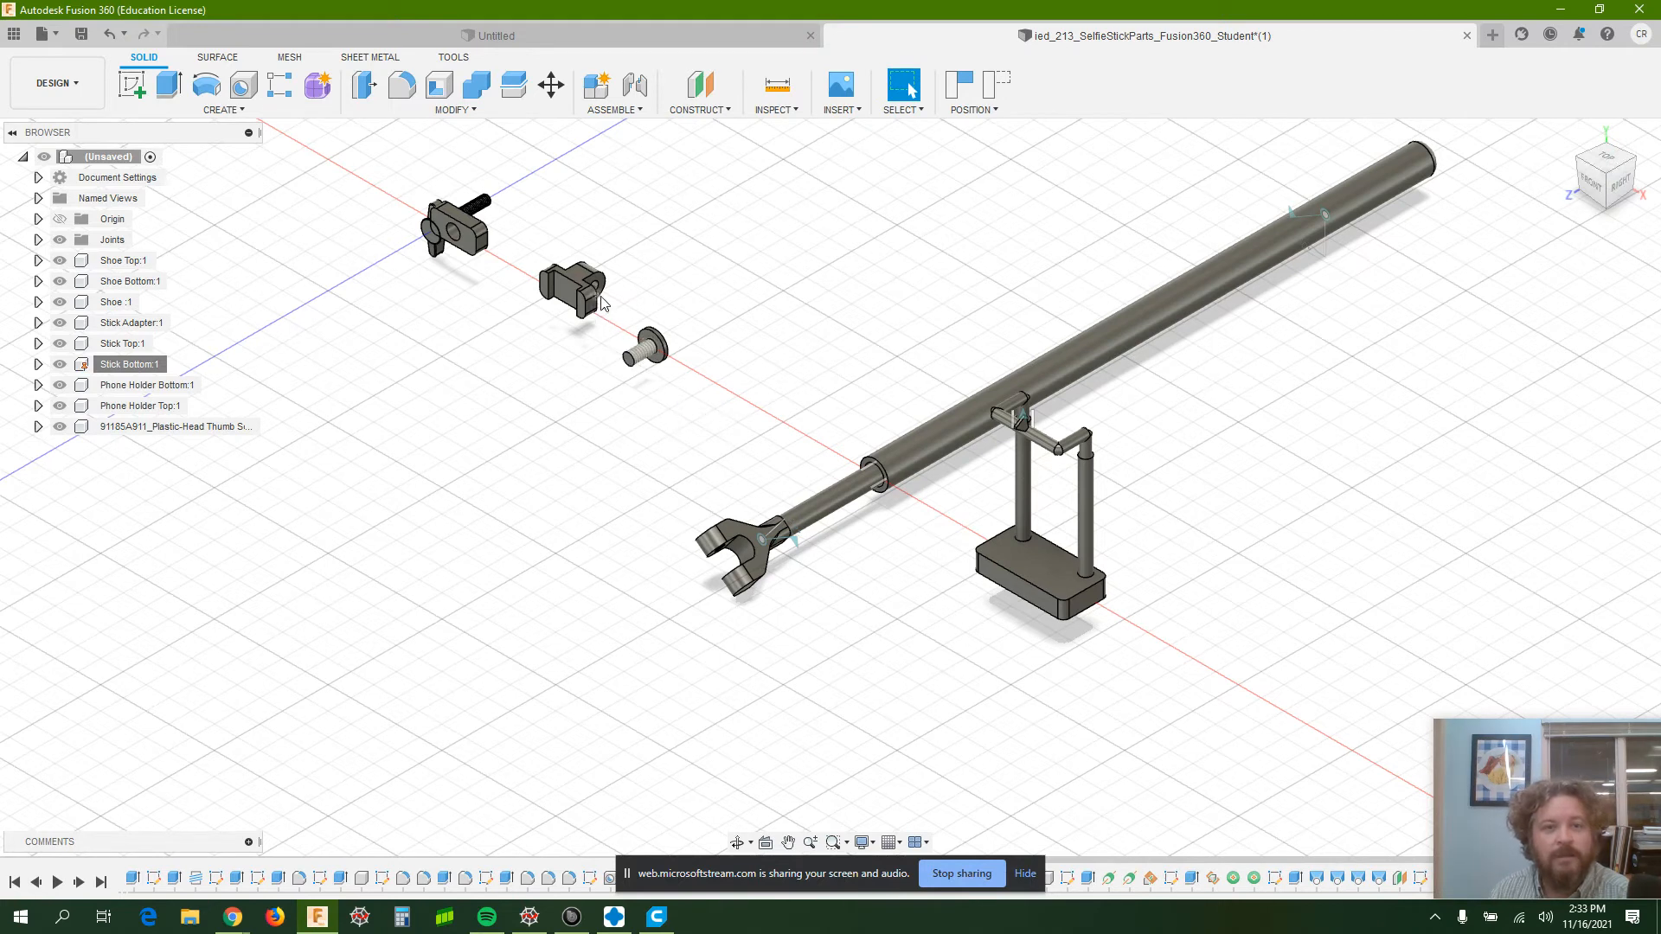
drag(469, 238, 464, 372)
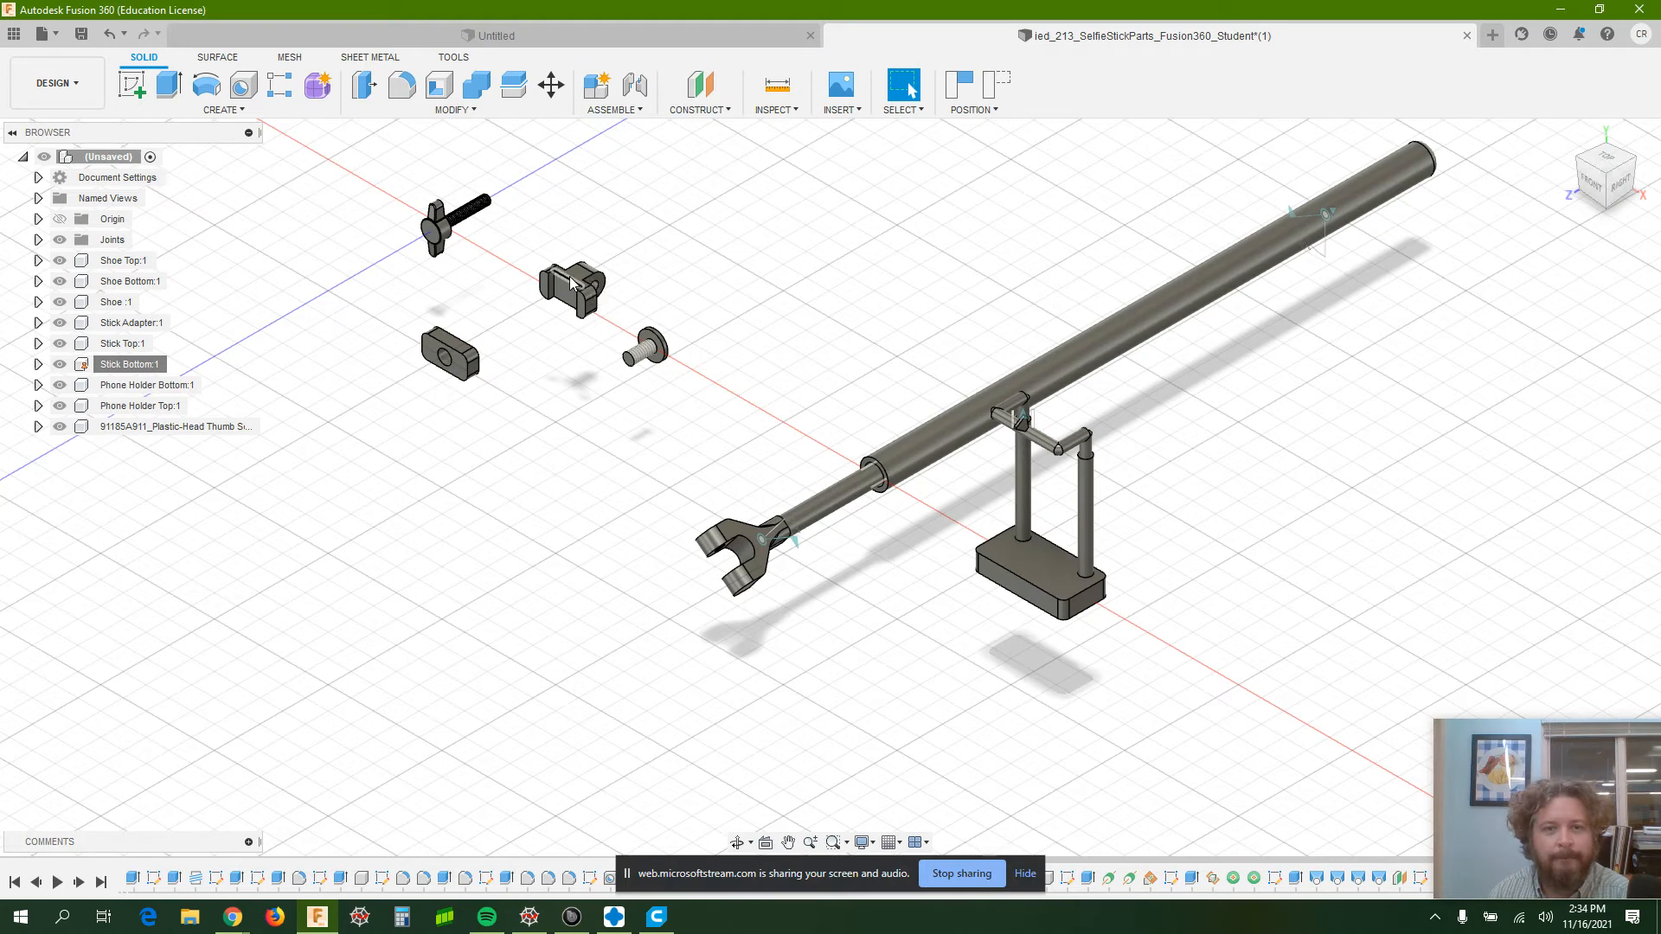
- Start a joint with its first snap at the centre of the round hole edge on Shoe Bottom's lug
scroll(588, 286, up, 5)
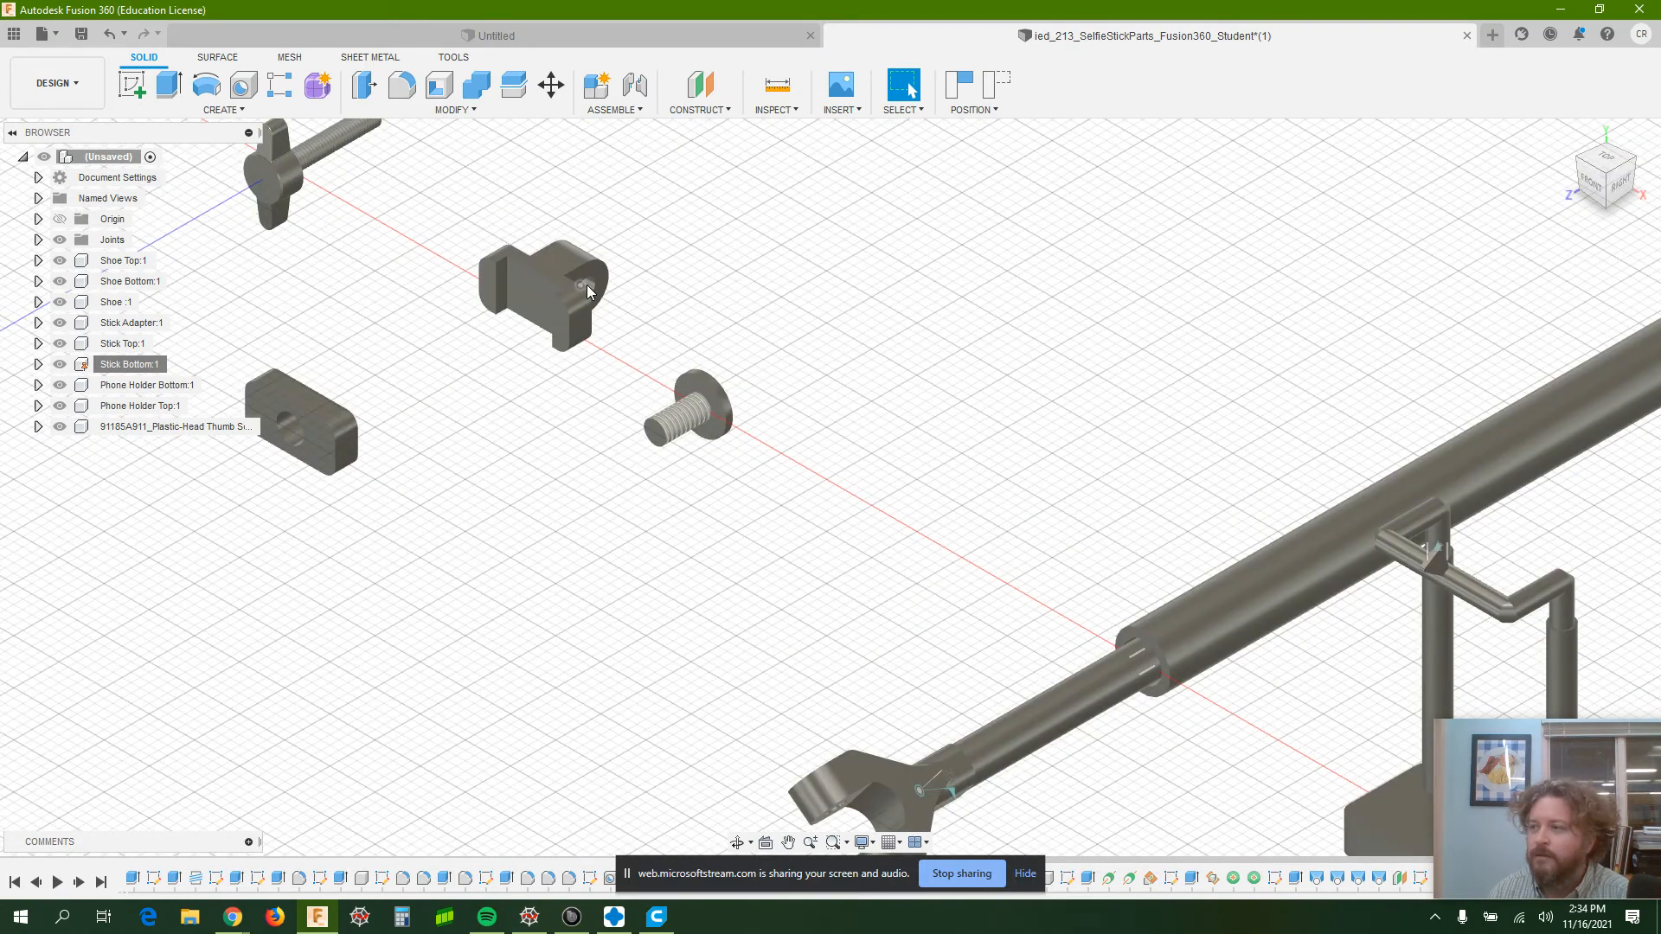
scroll(587, 283, down, 5)
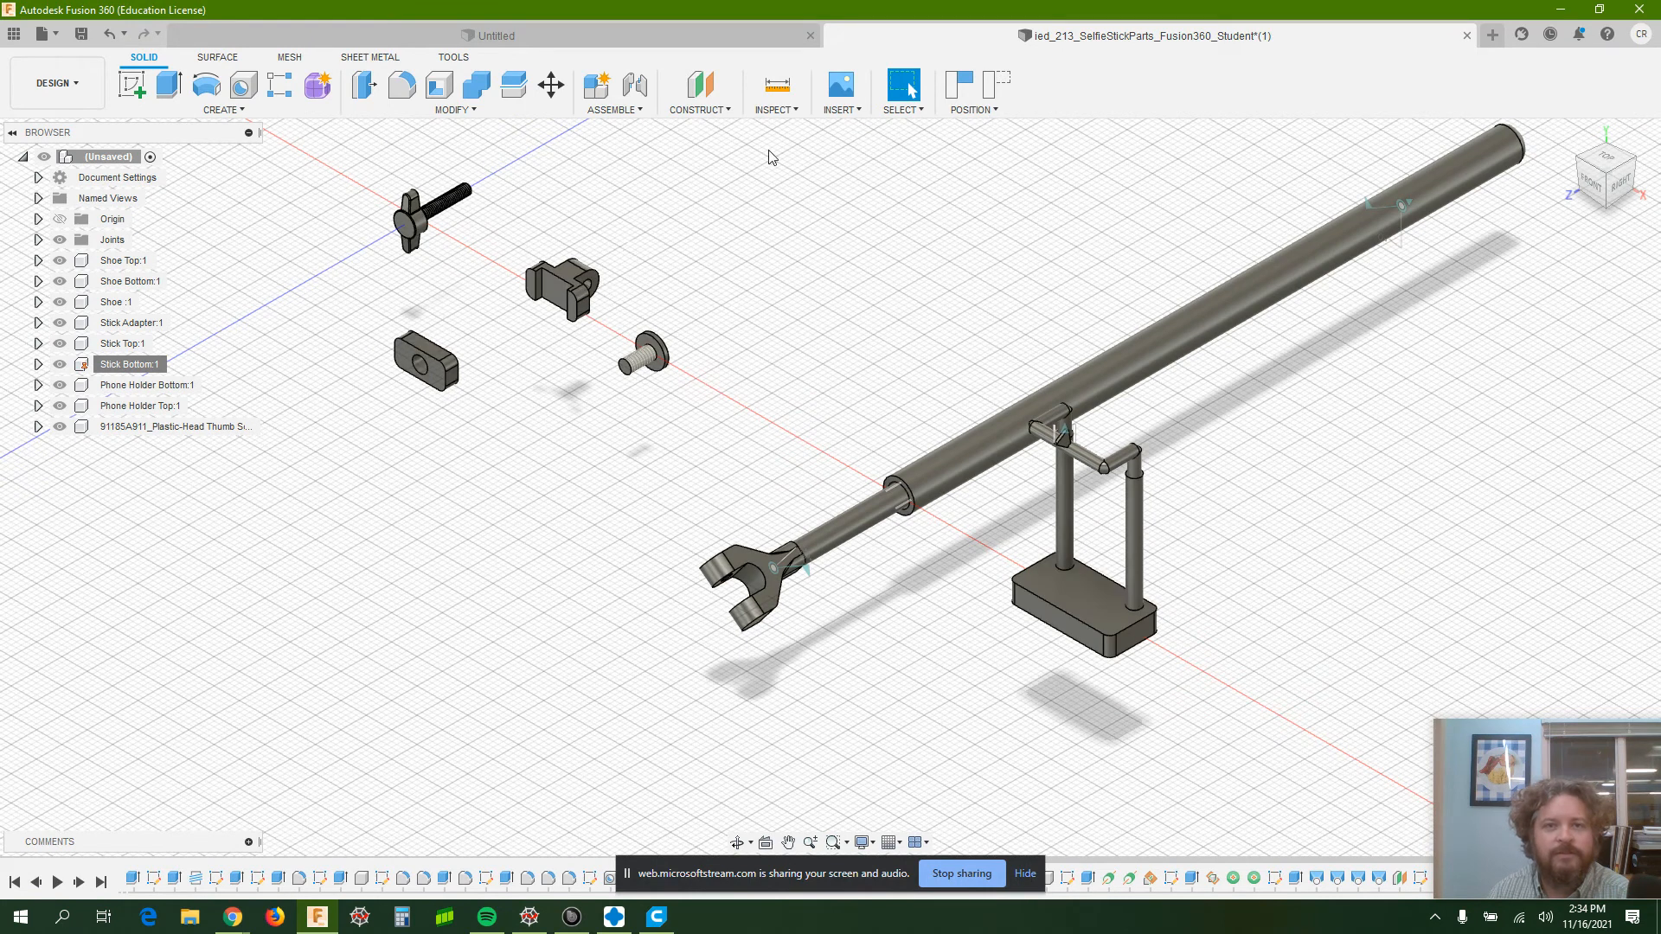
click(642, 93)
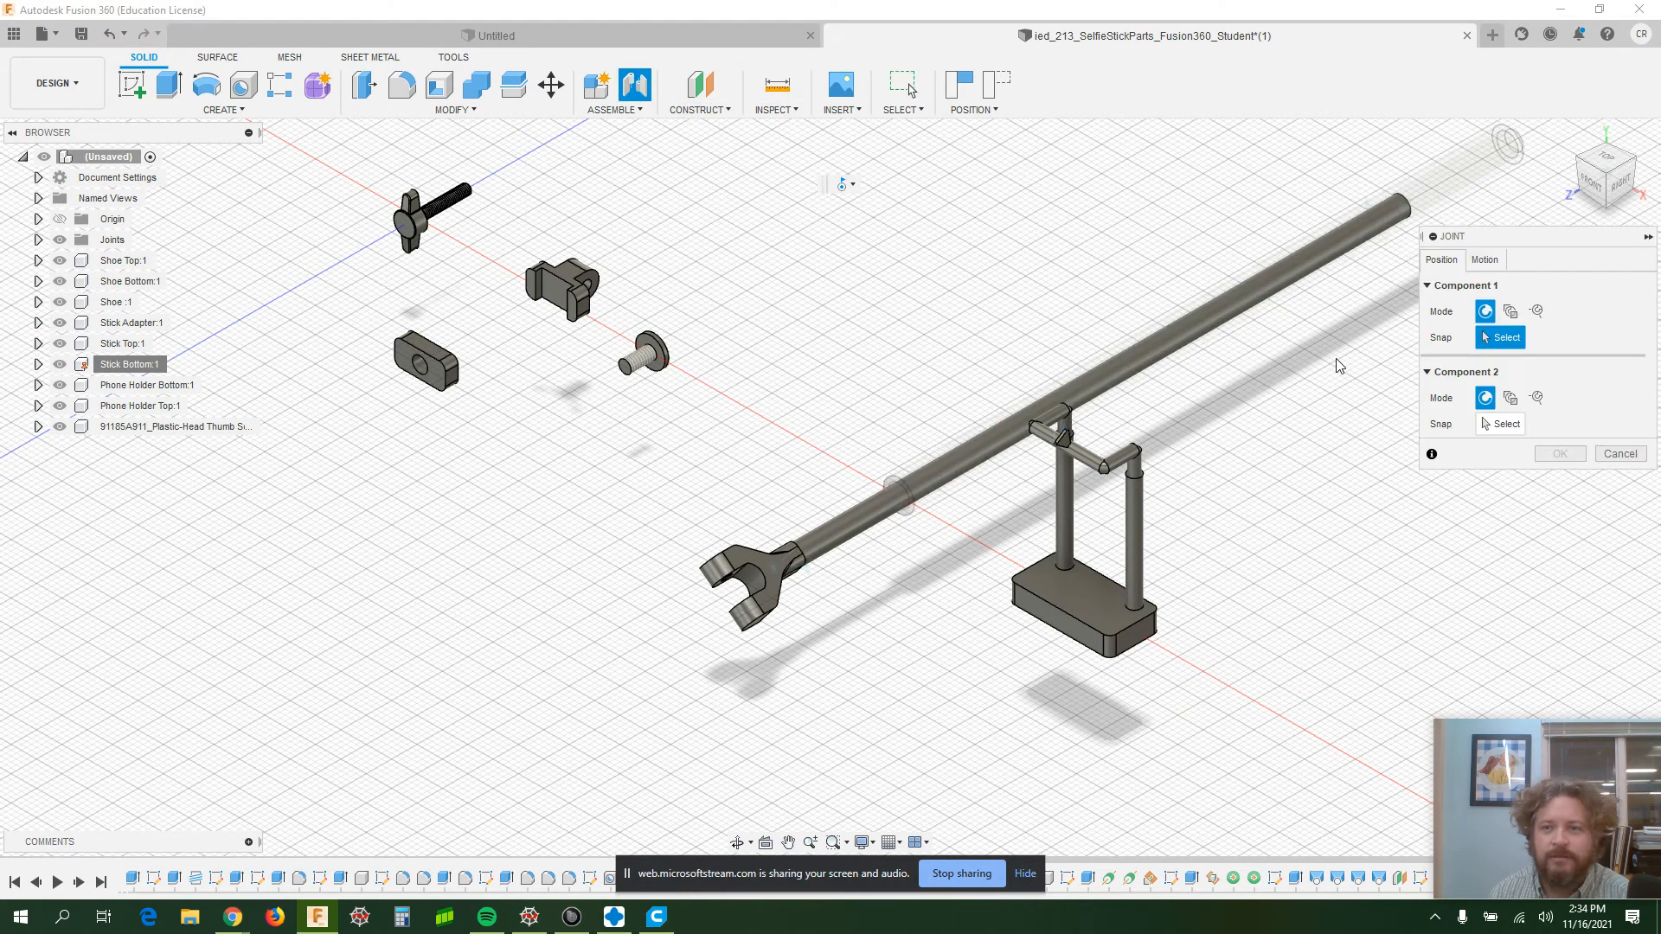
click(1487, 262)
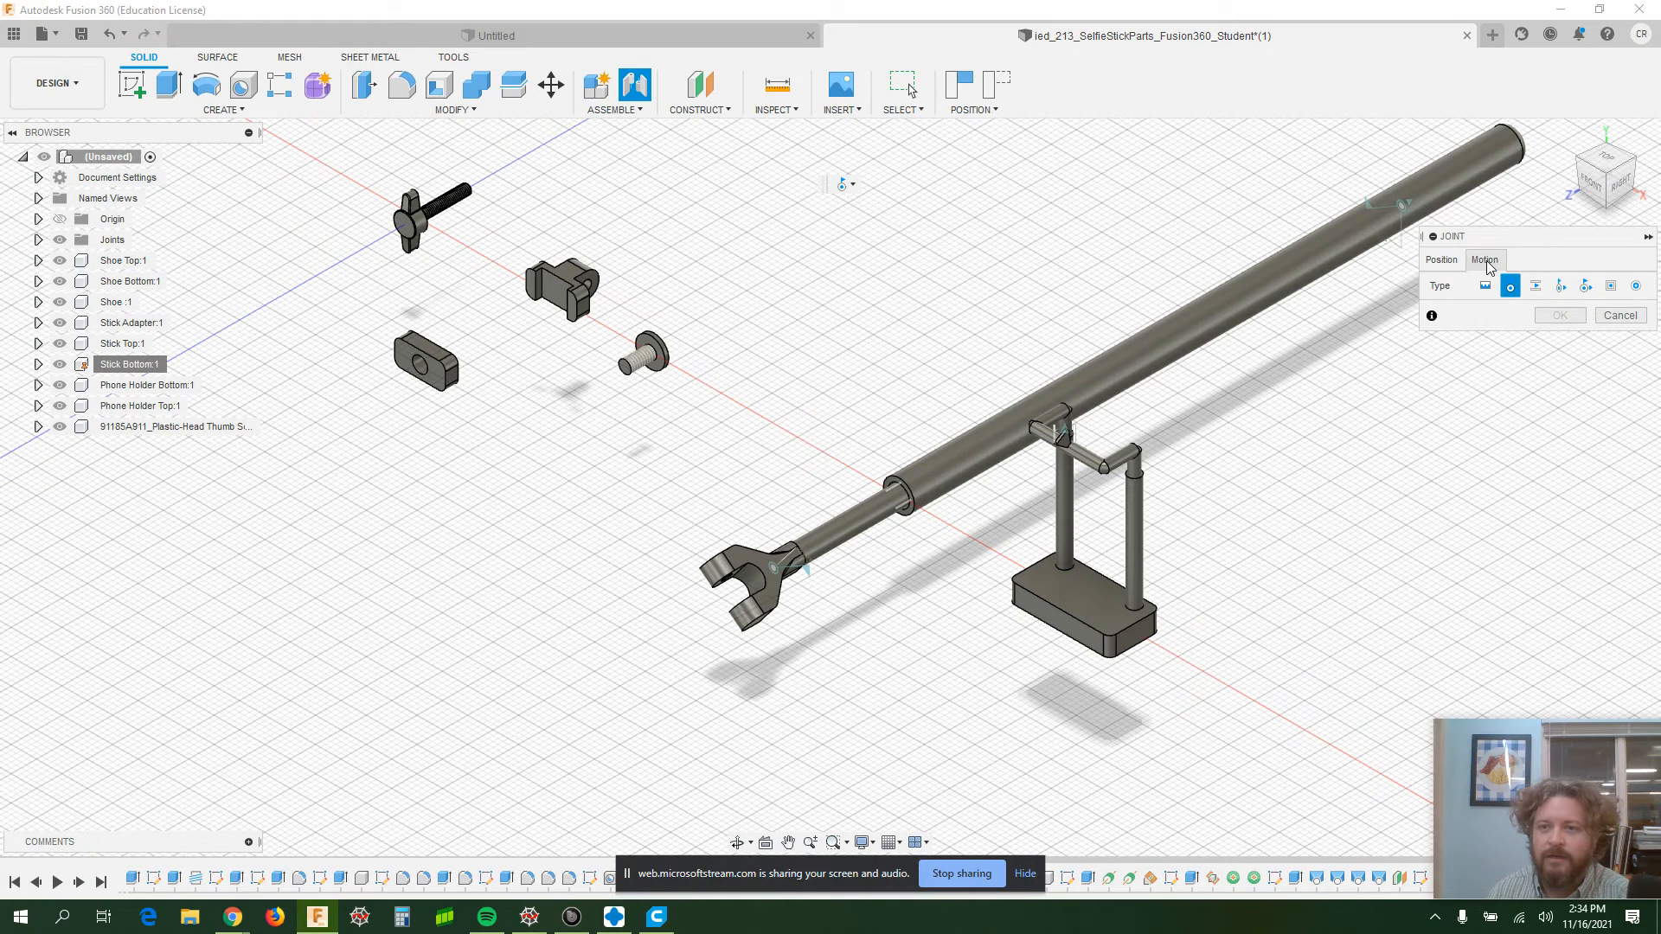
click(1443, 261)
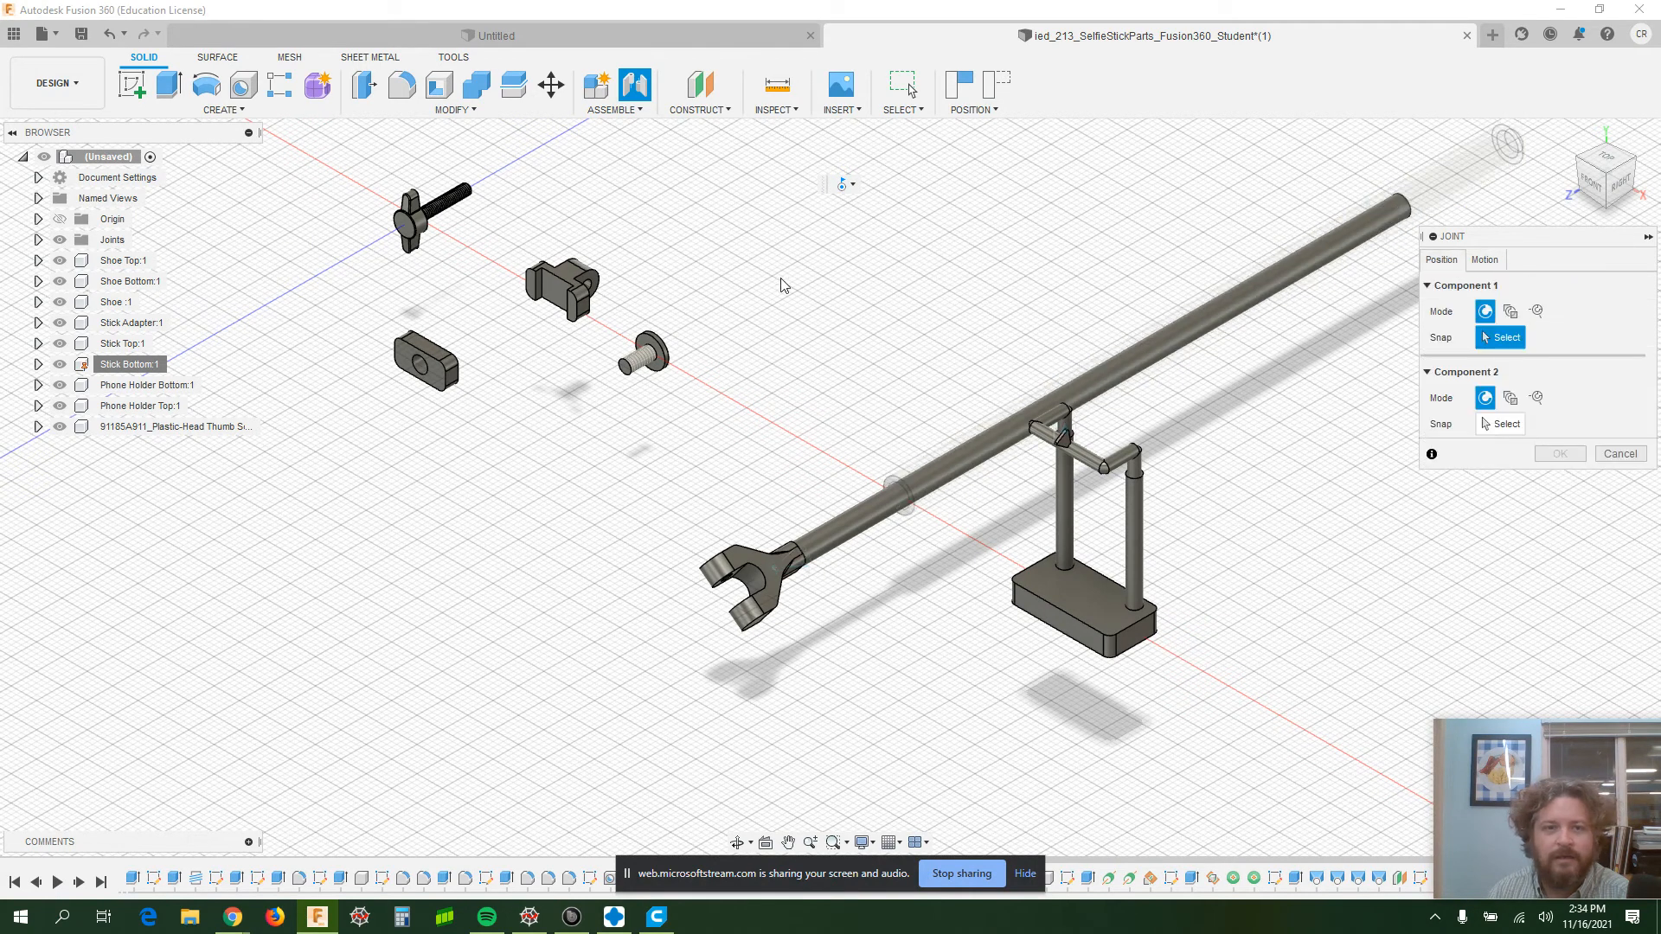
scroll(599, 298, up, 5)
scroll(594, 293, up, 4)
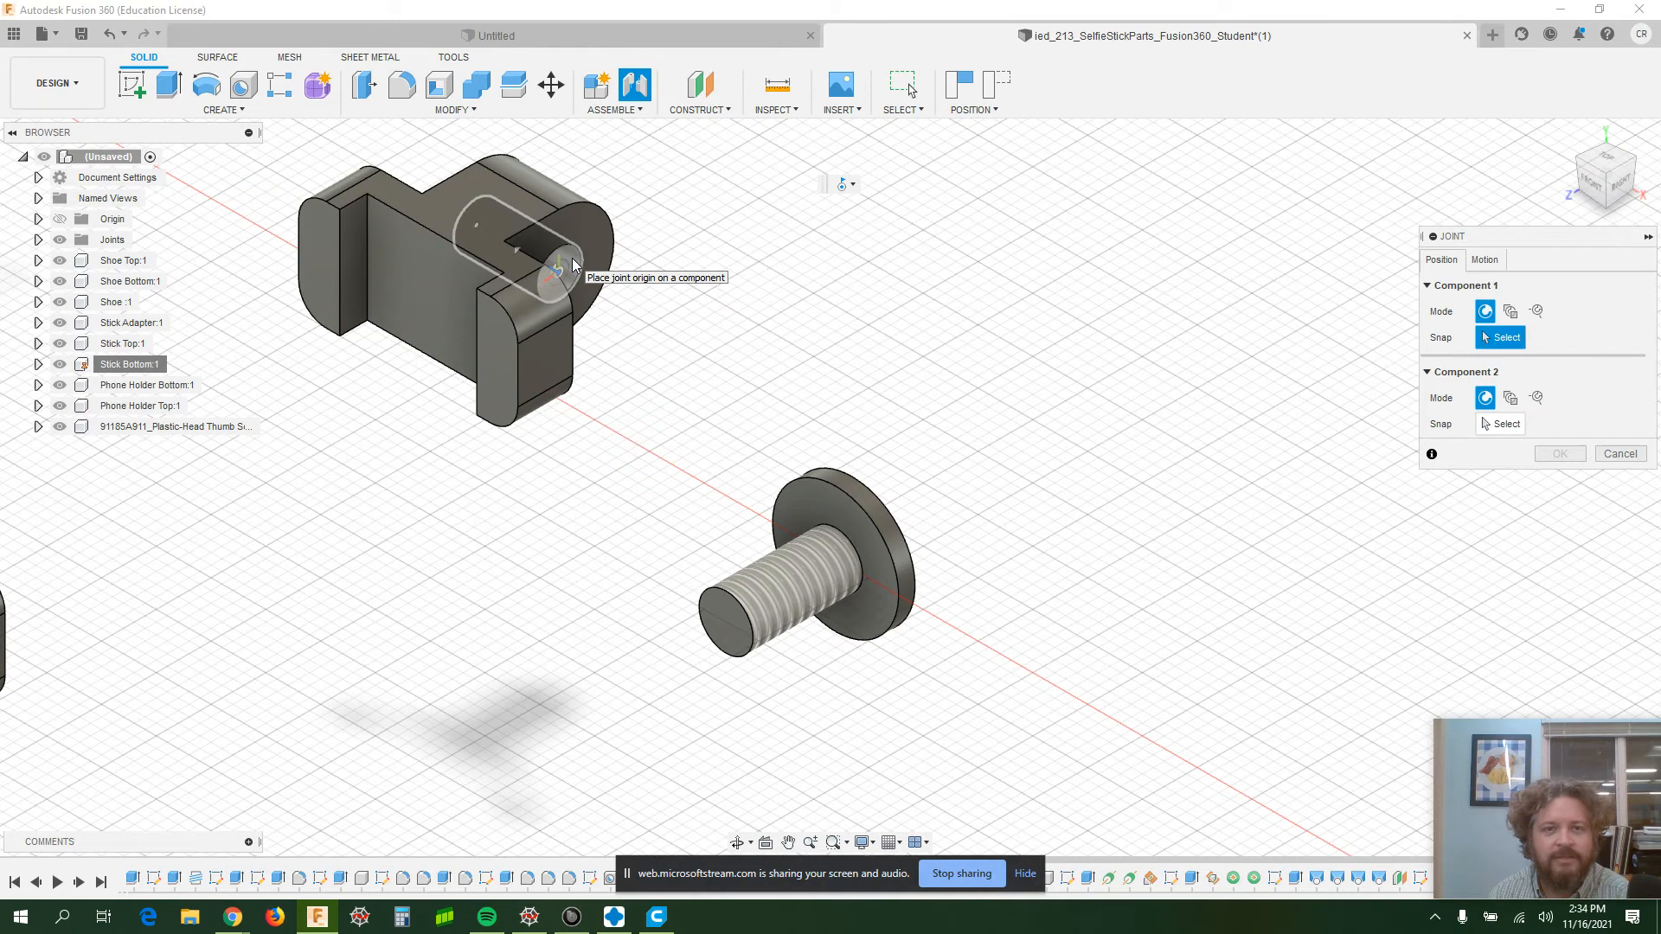
click(581, 262)
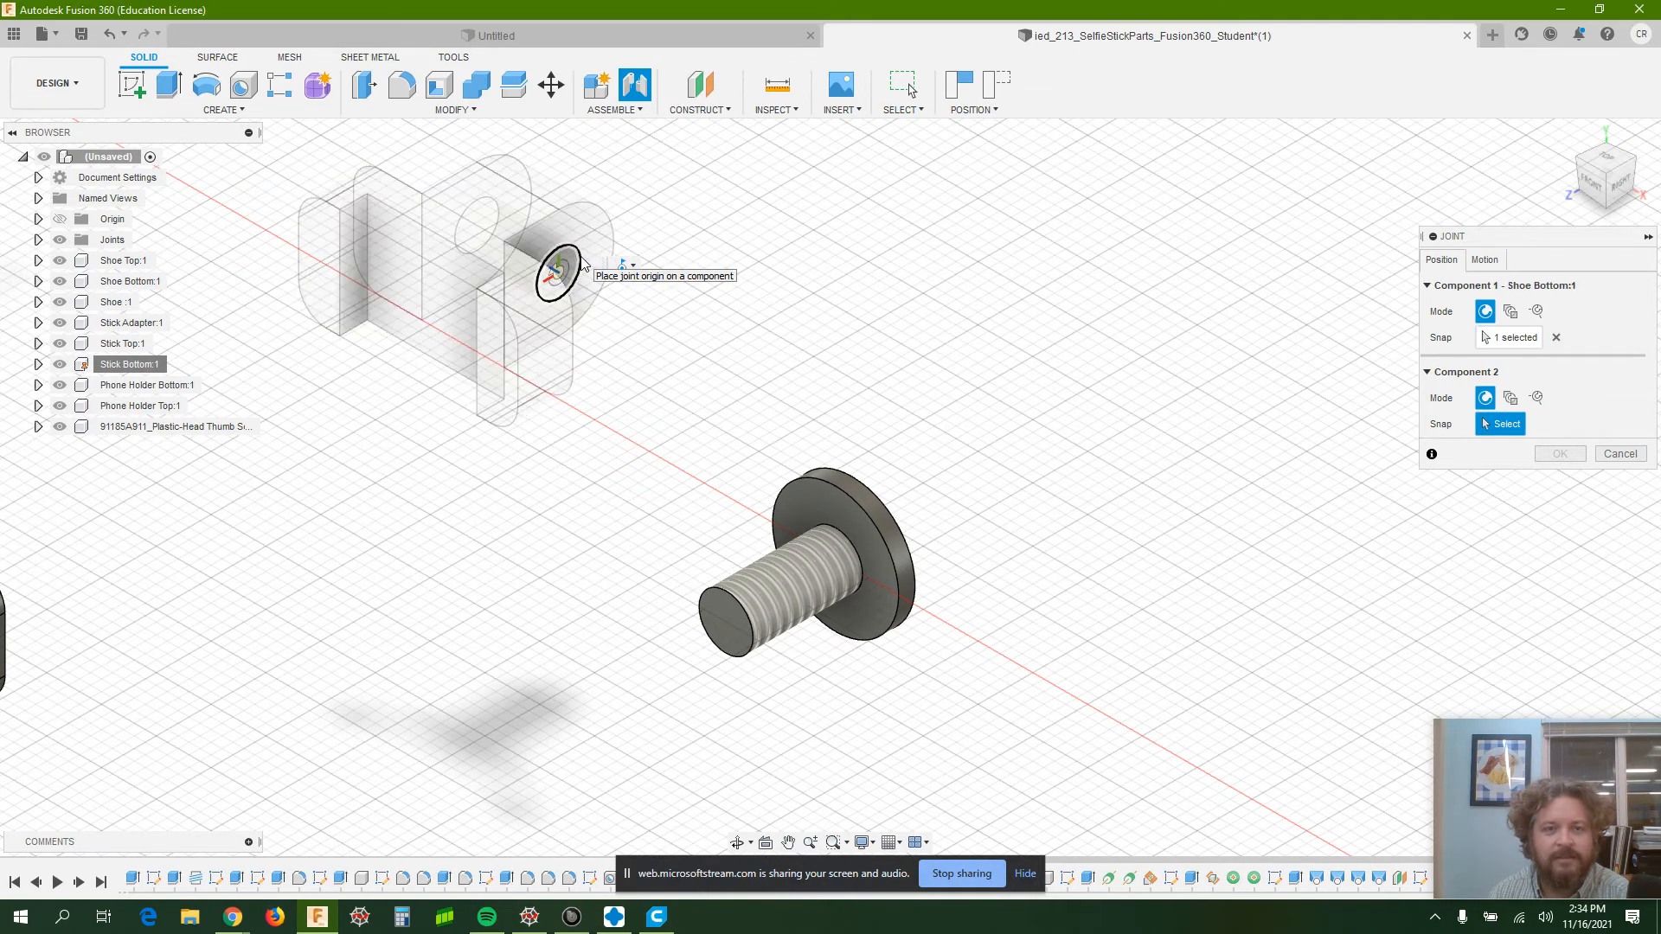
- Snap Shoe Bottom to the hole on the inner face of Stick Adapter's fork arm and offset it -0.40 in along Z
scroll(691, 407, up, 4)
scroll(692, 406, down, 3)
scroll(692, 406, down, 6)
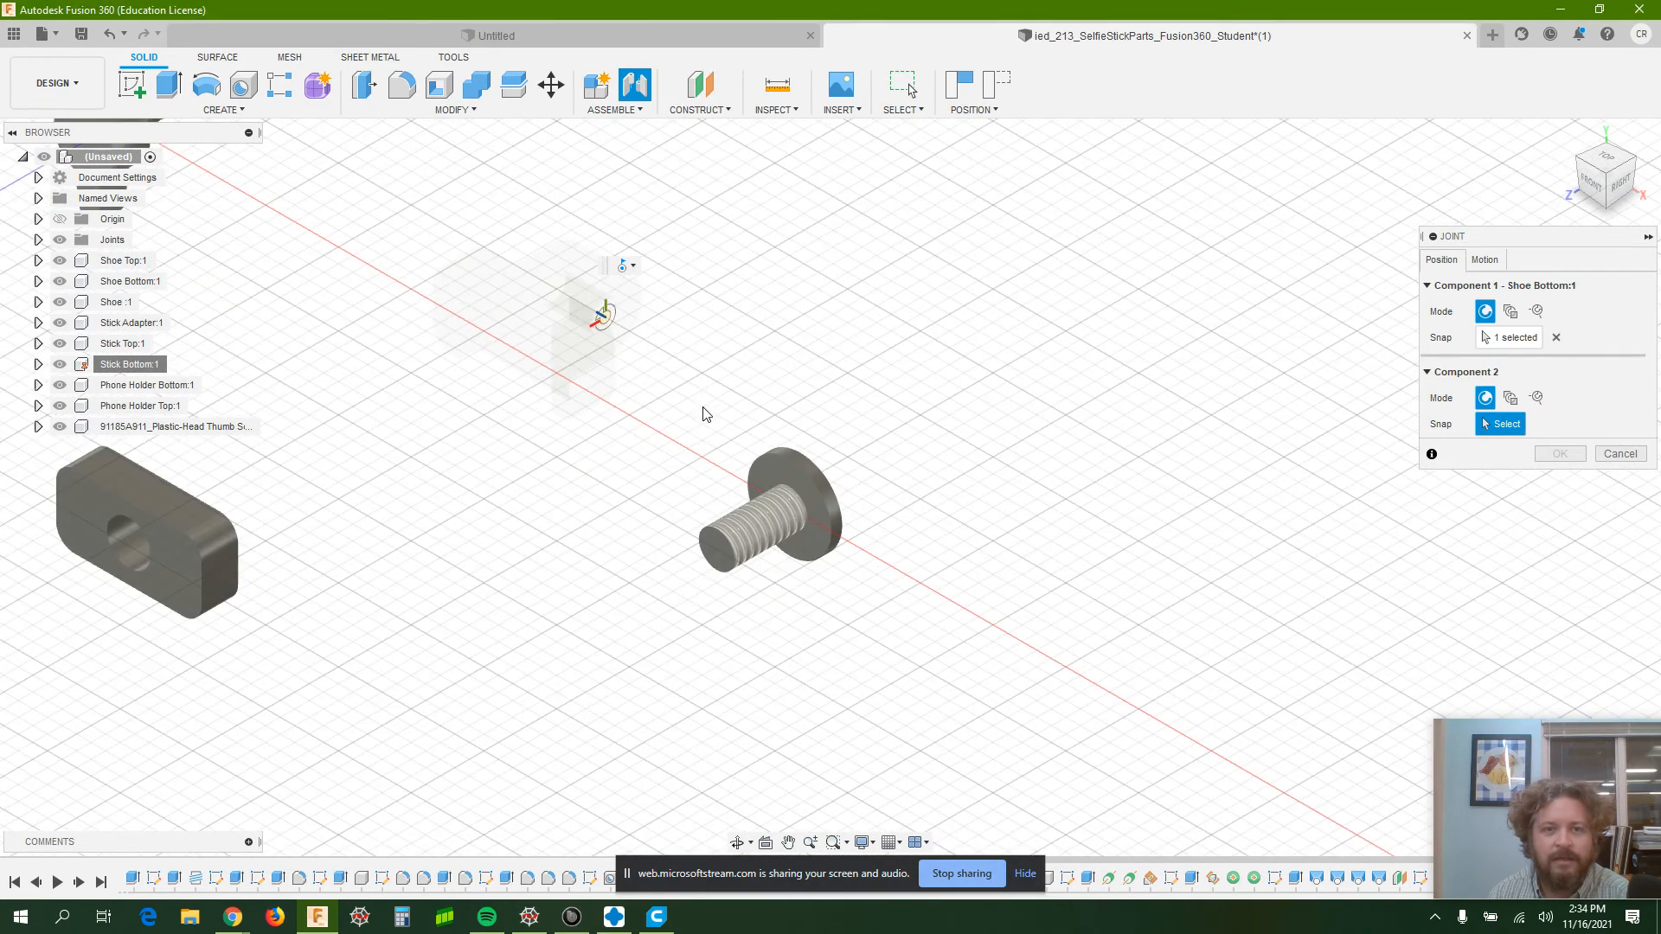
scroll(845, 673, up, 5)
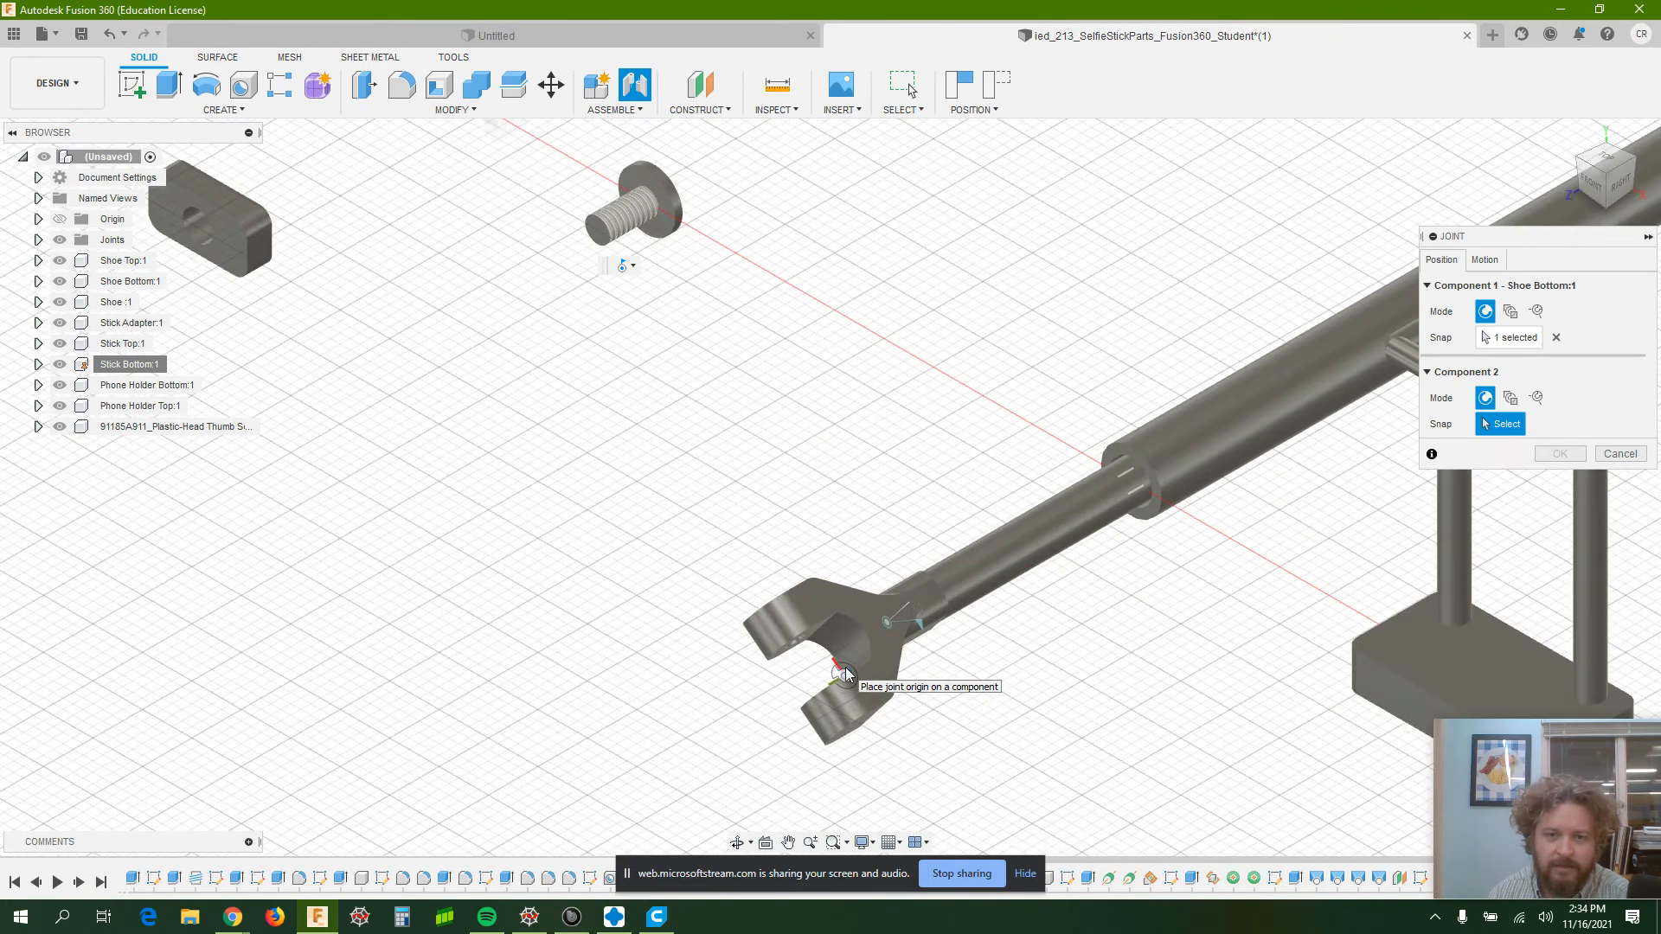
scroll(771, 637, up, 2)
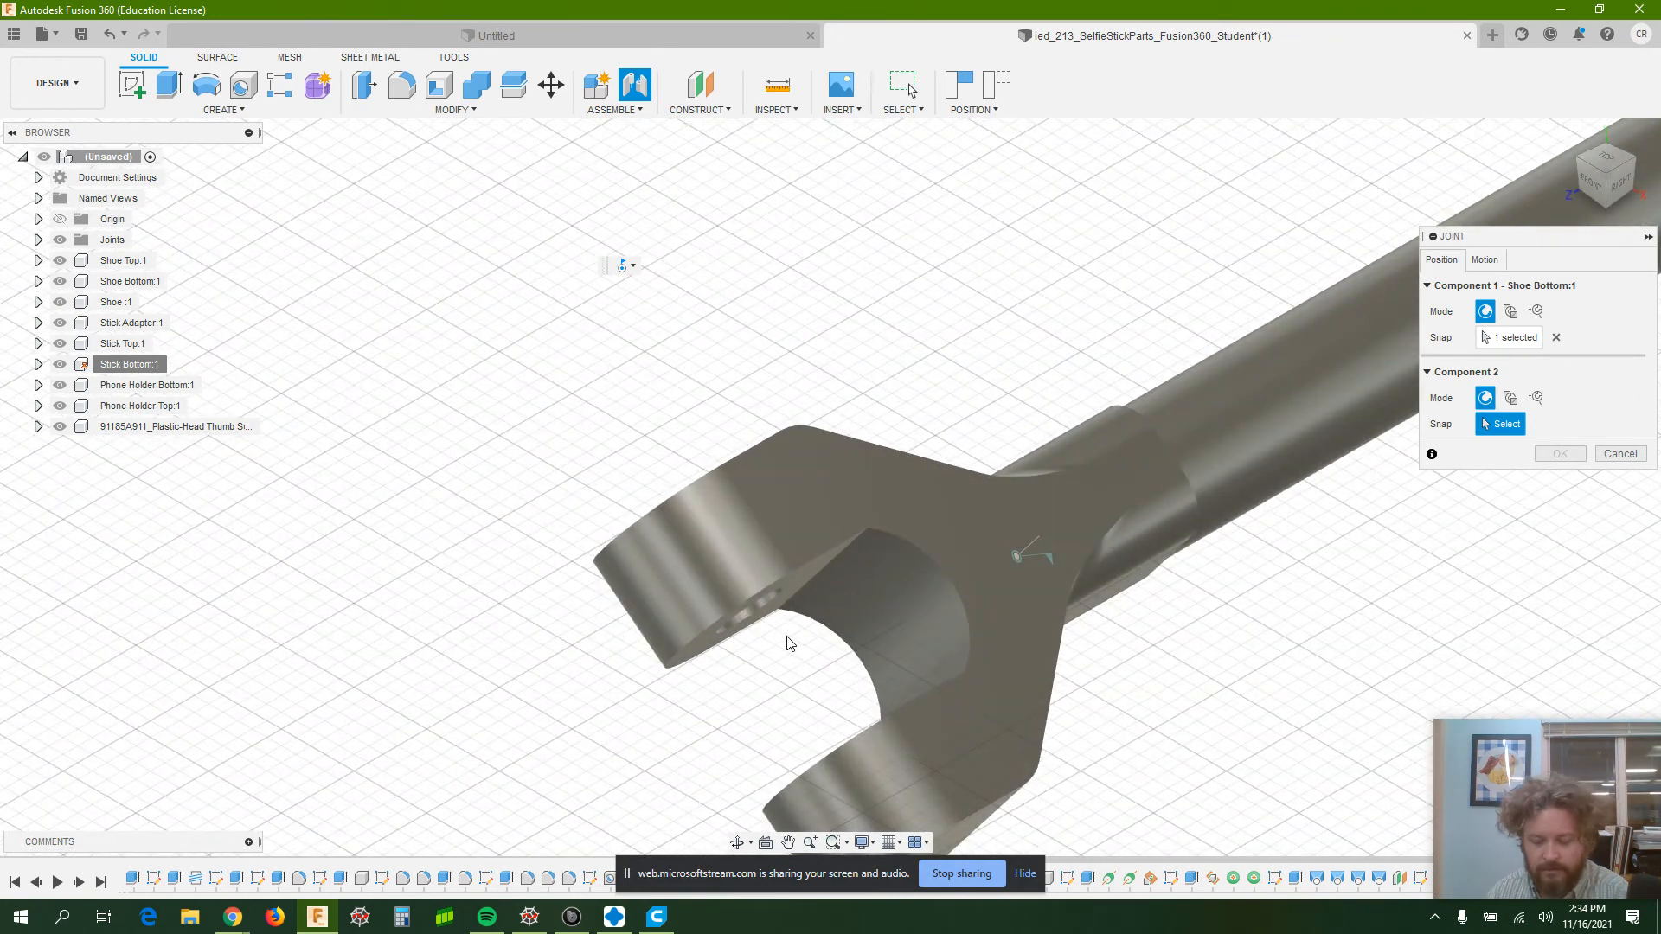
shift+middle_drag(785, 630, 776, 637)
click(775, 637)
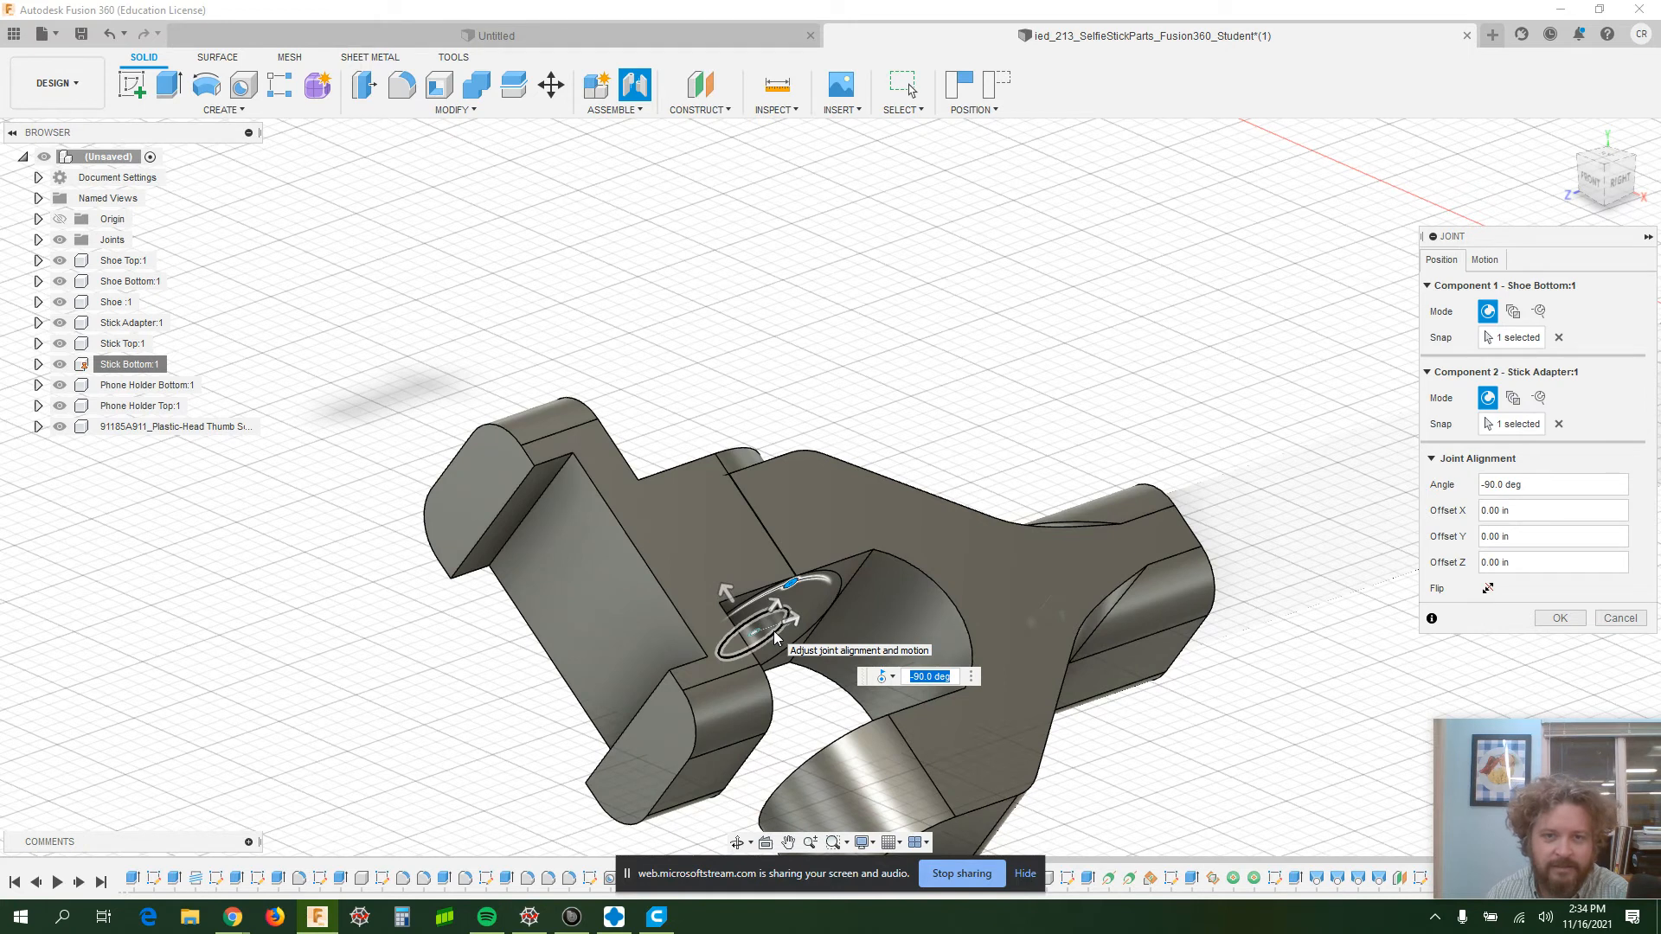
drag(725, 591, 766, 746)
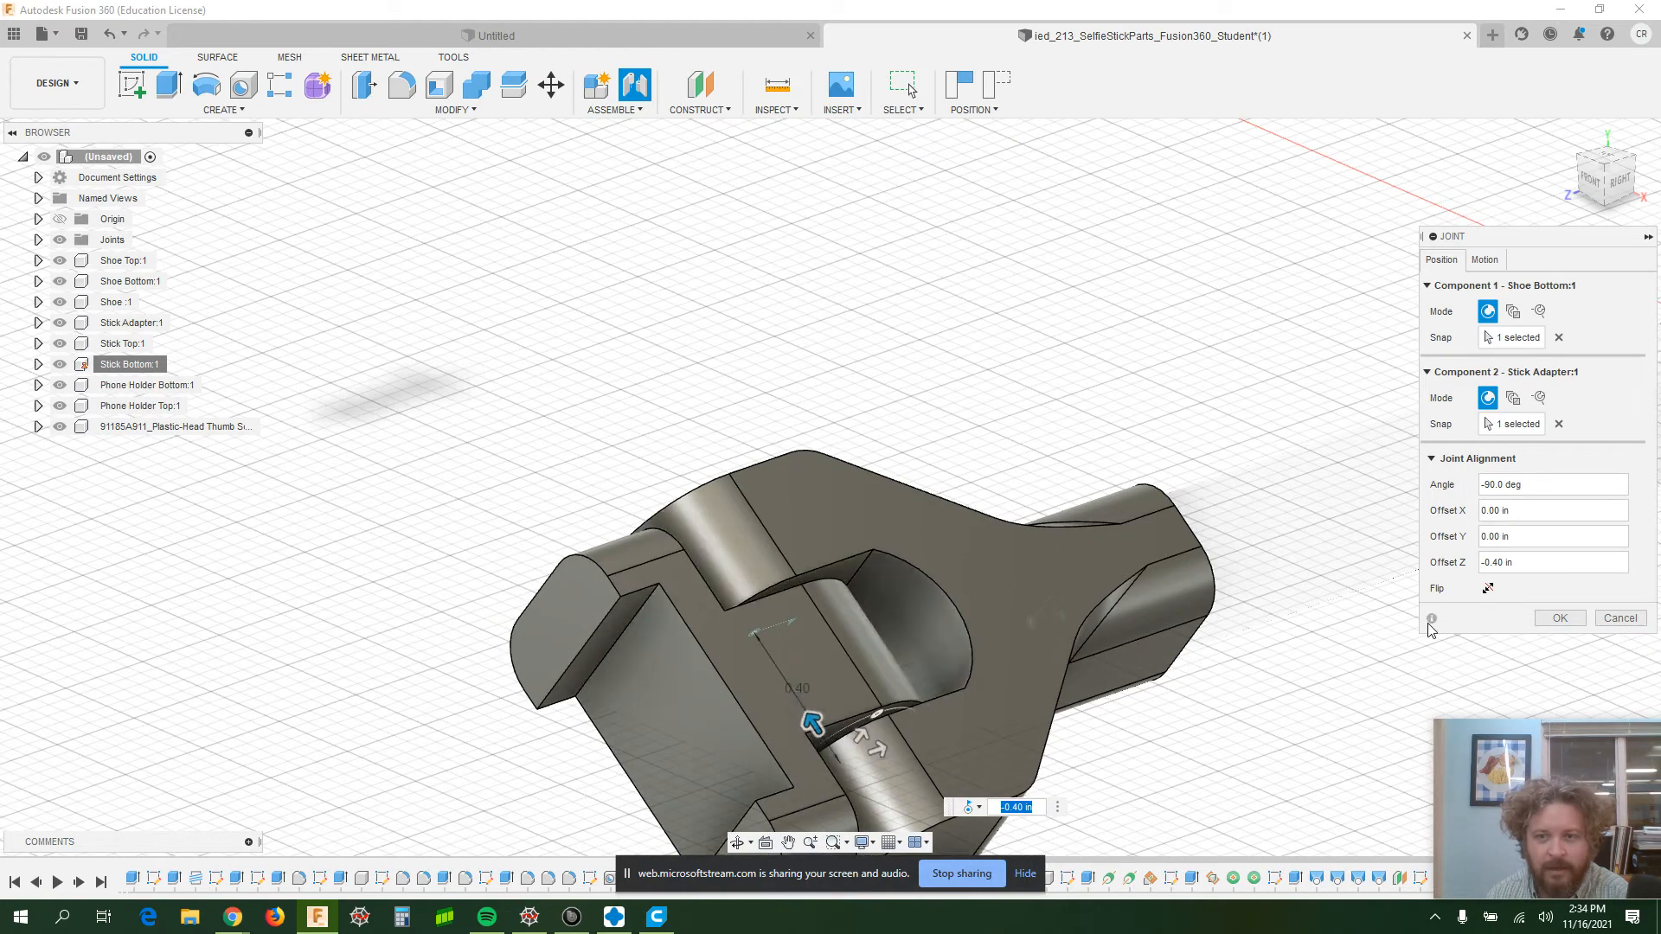
scroll(968, 656, down, 2)
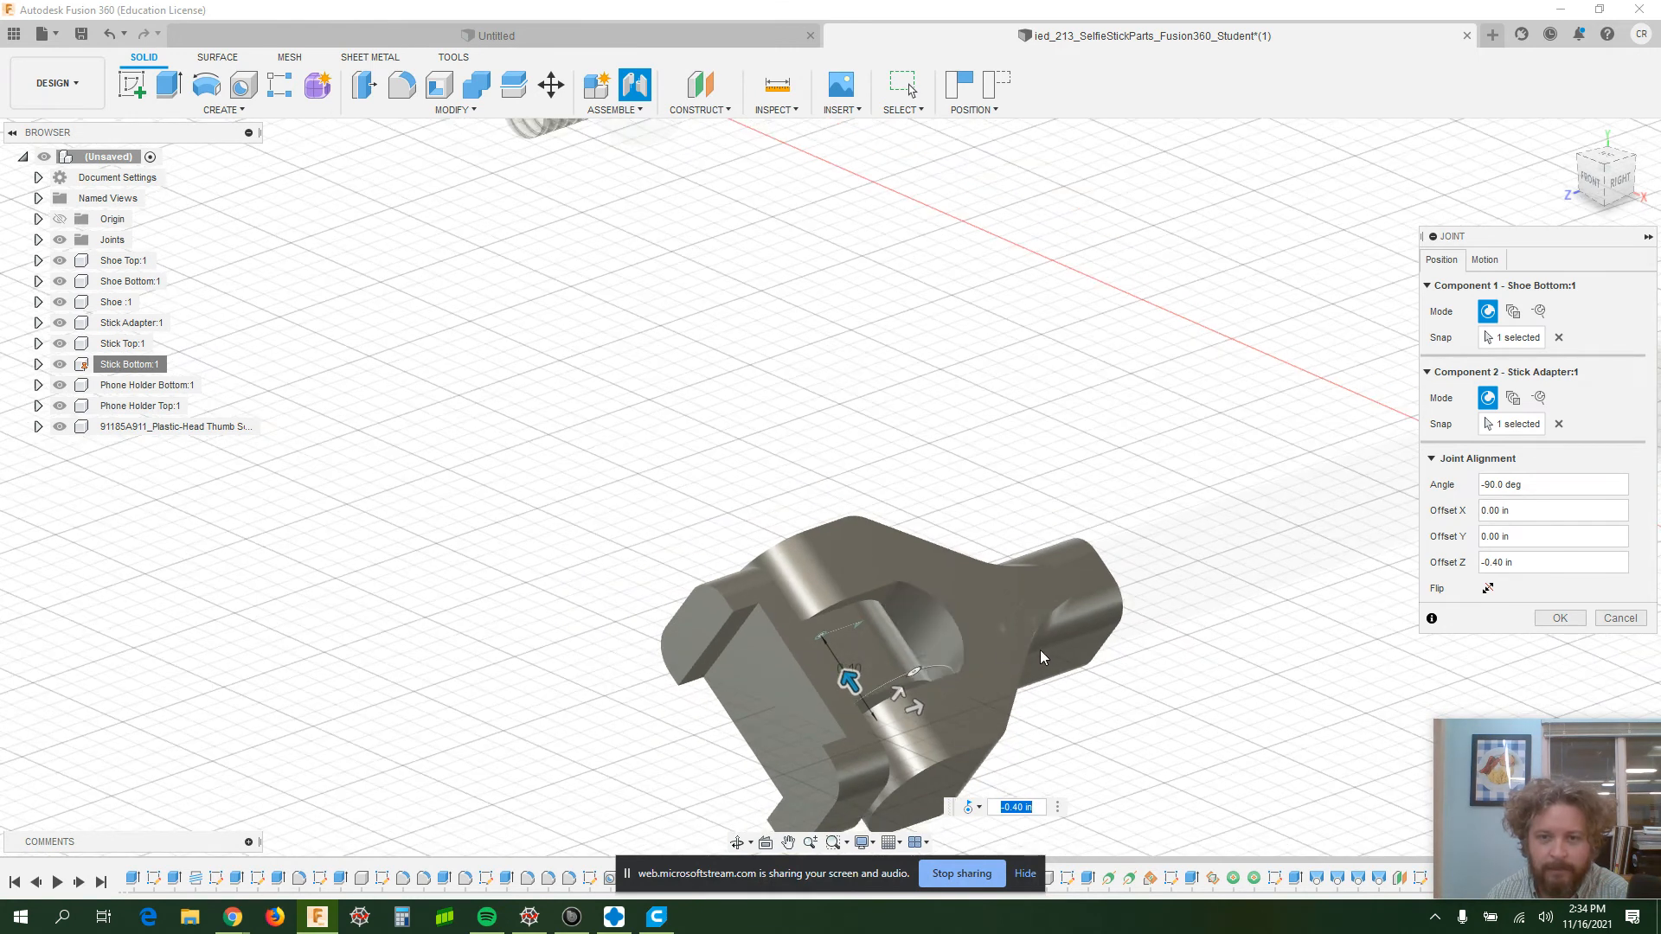
- Set the Shoe Bottom to Stick Adapter joint to Revolute about the Z axis, trying the X and Y axes as well, and create it
scroll(1040, 650, down, 2)
click(1504, 260)
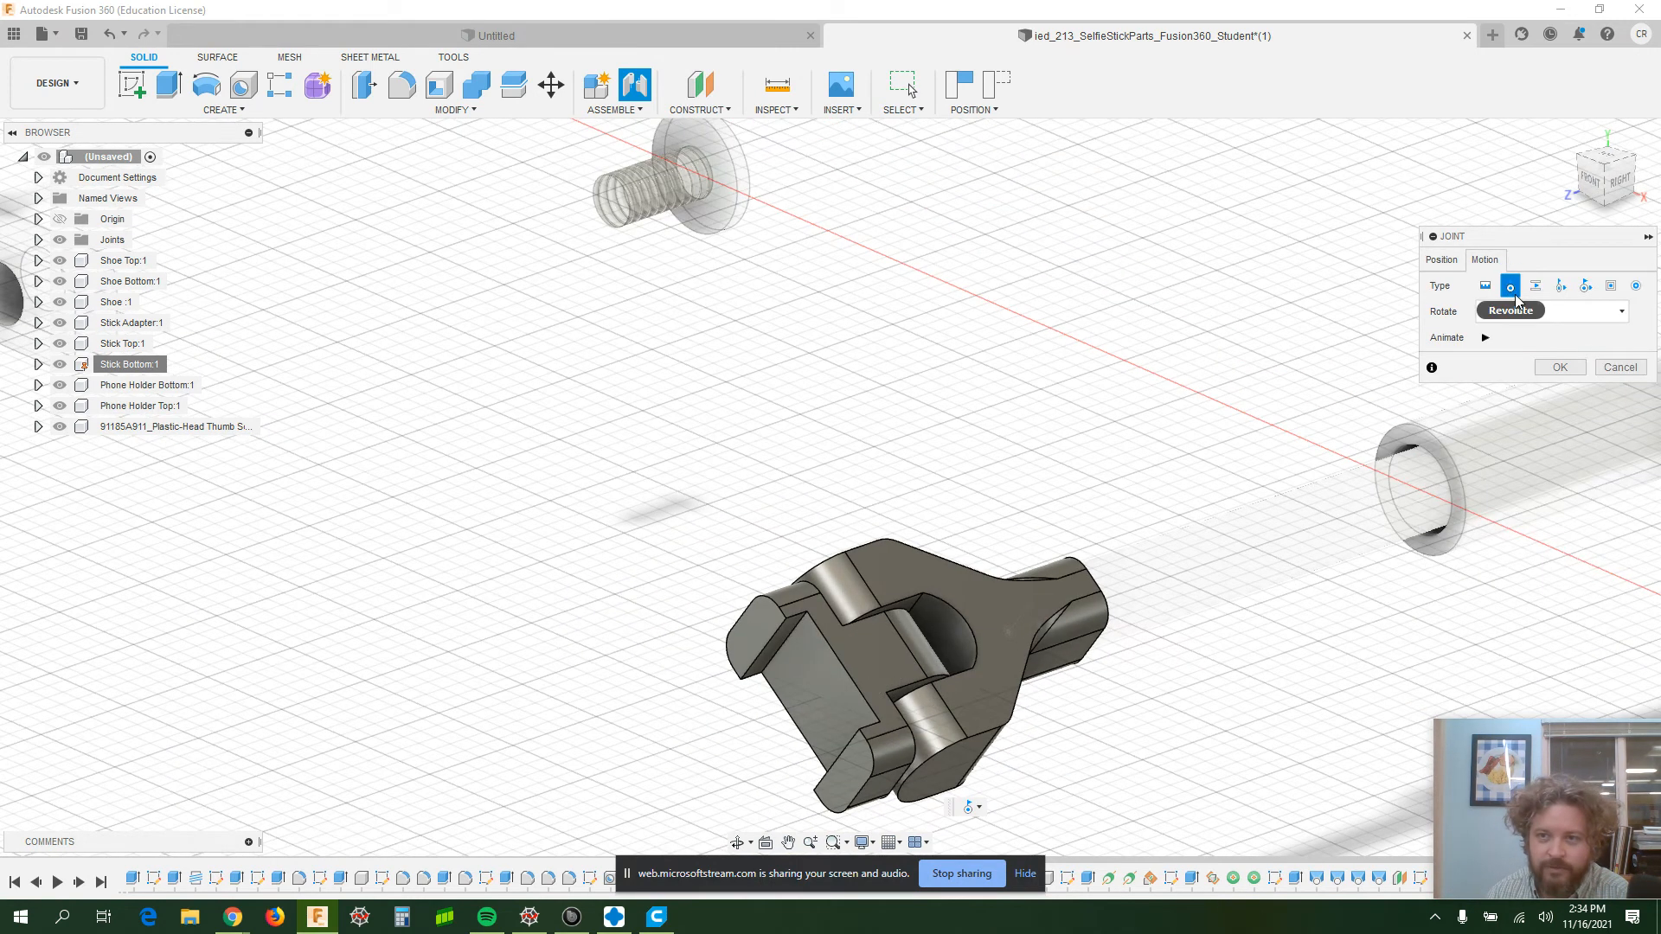
click(1567, 313)
click(1524, 336)
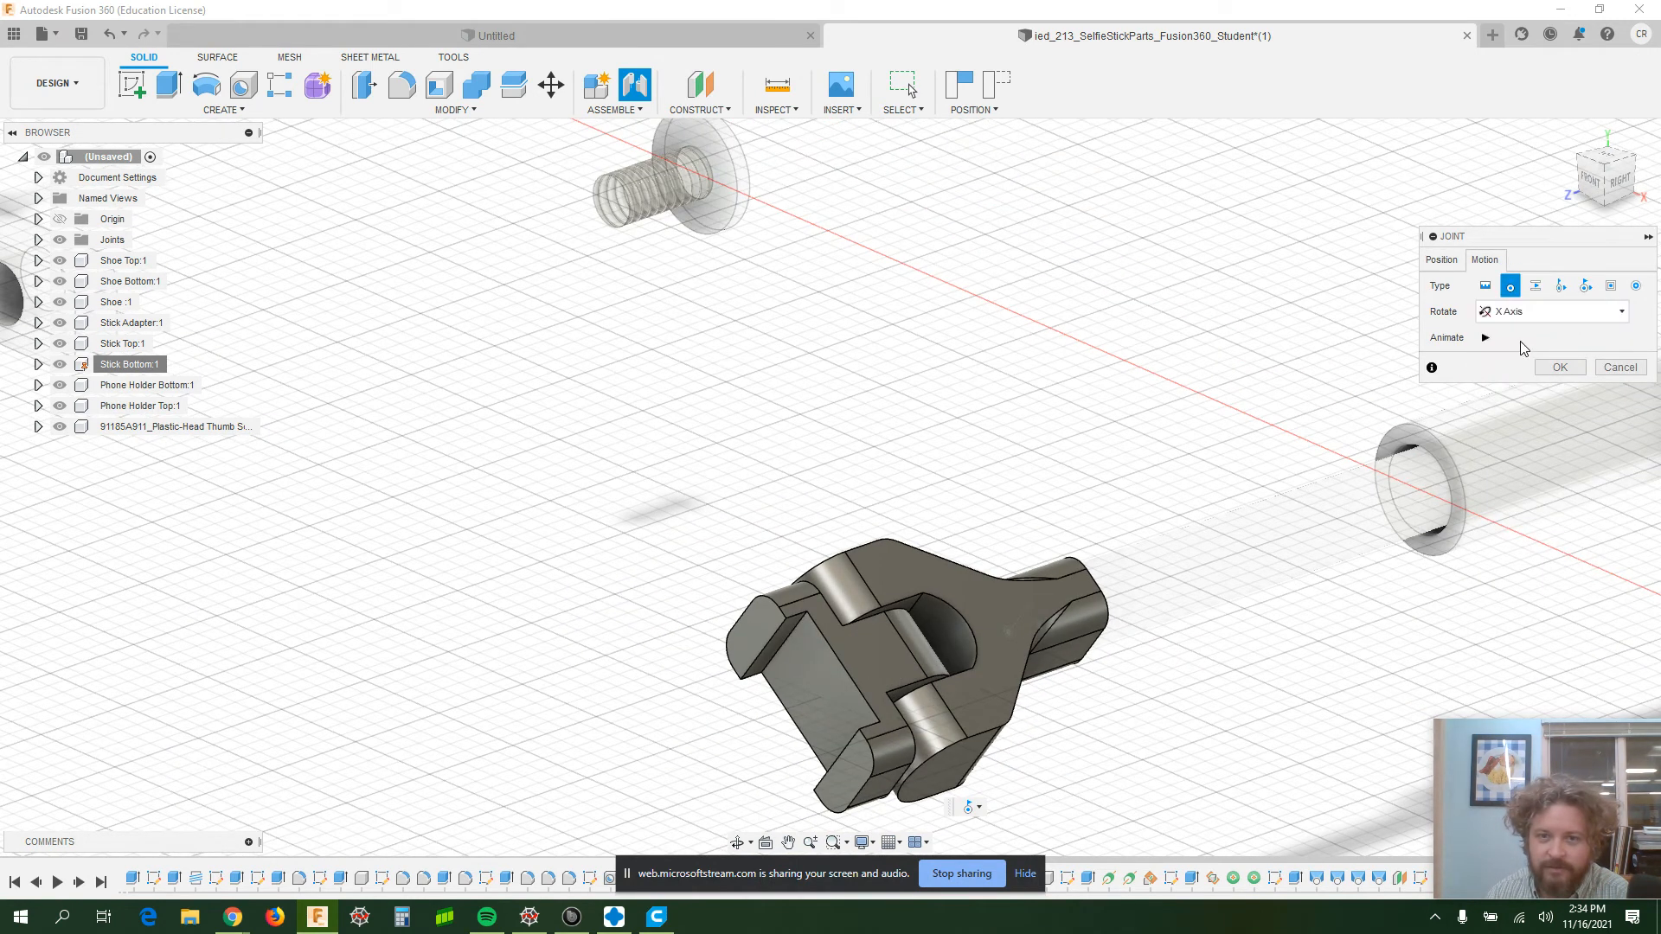
click(1557, 311)
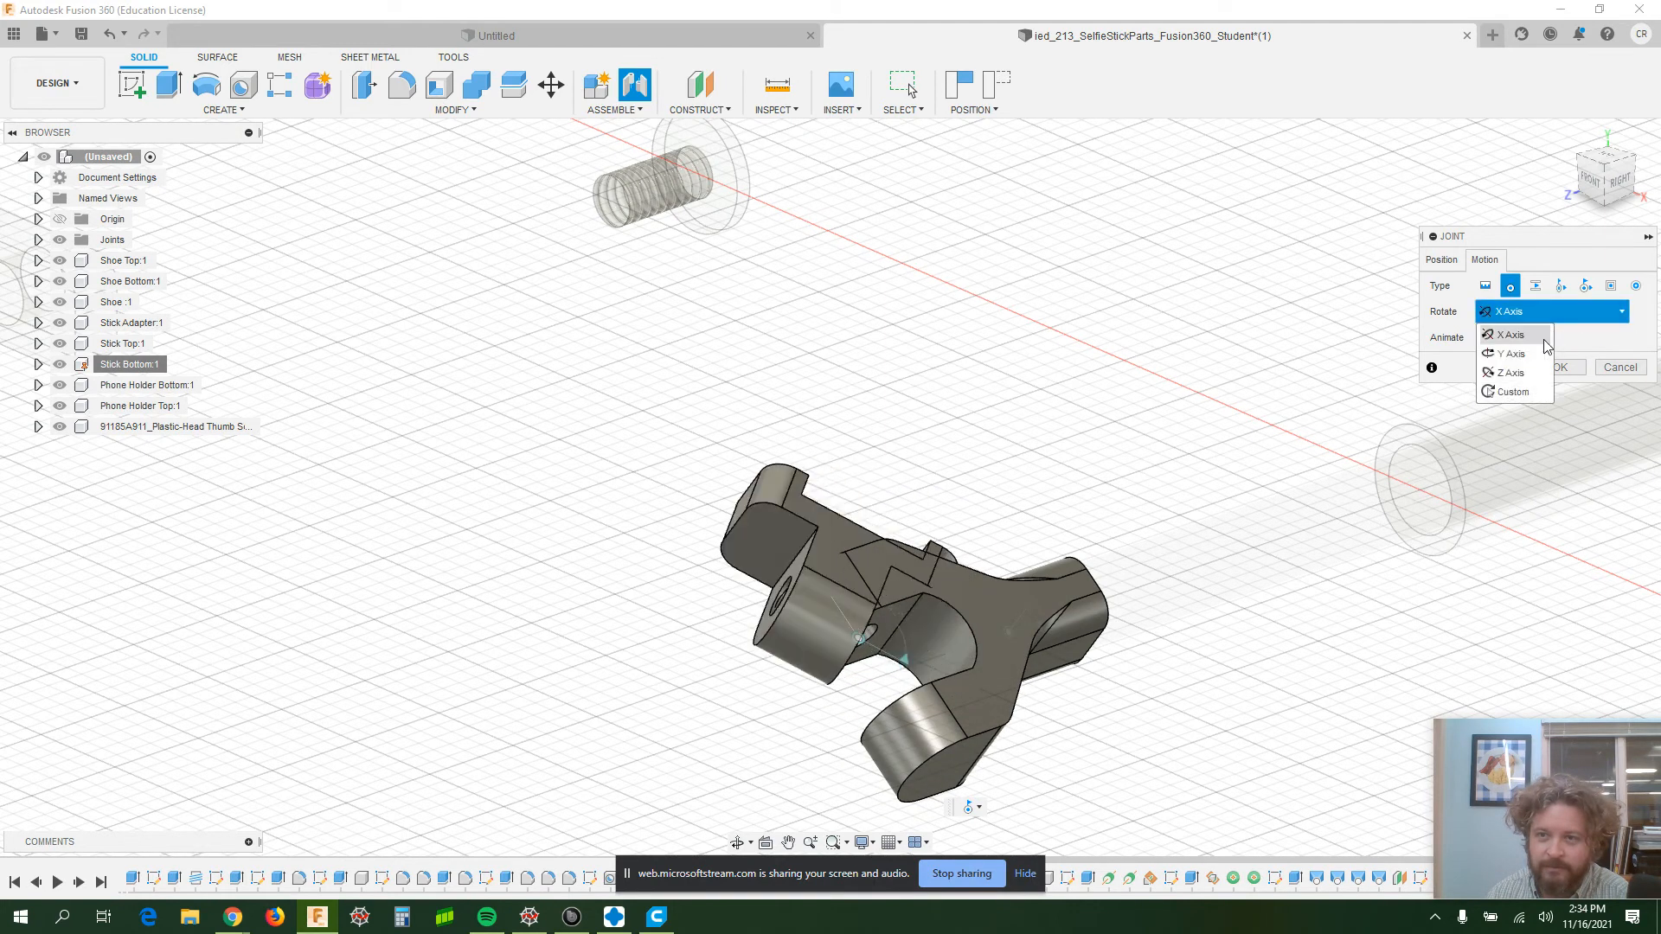
click(1527, 355)
click(1527, 313)
click(1512, 373)
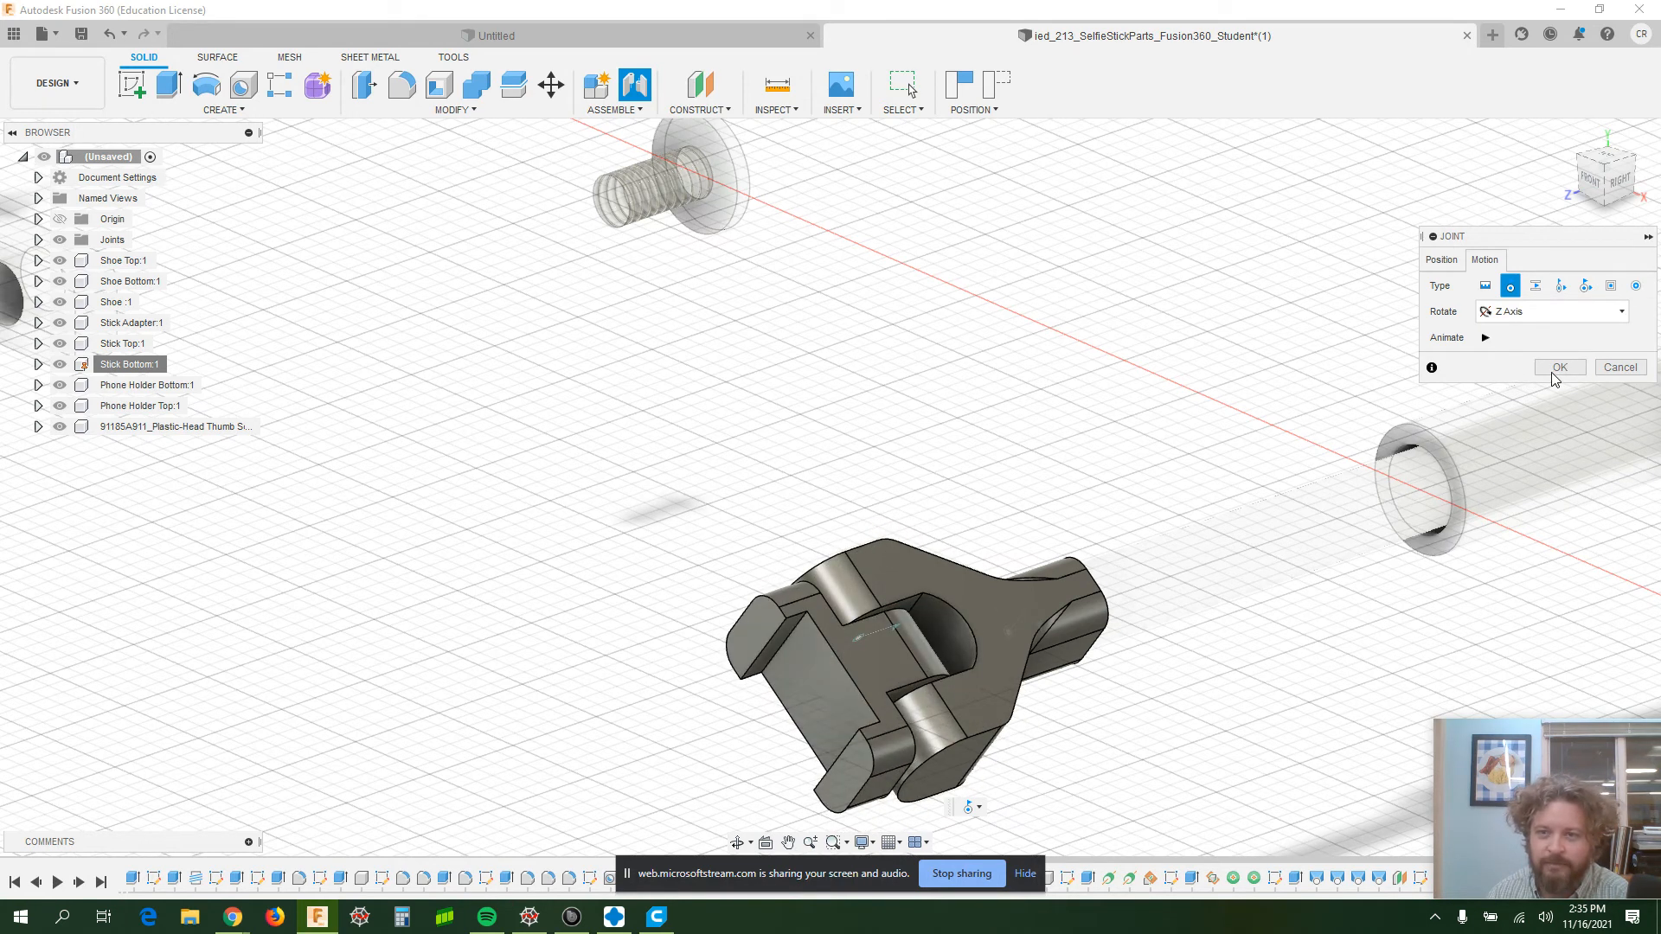
click(1554, 371)
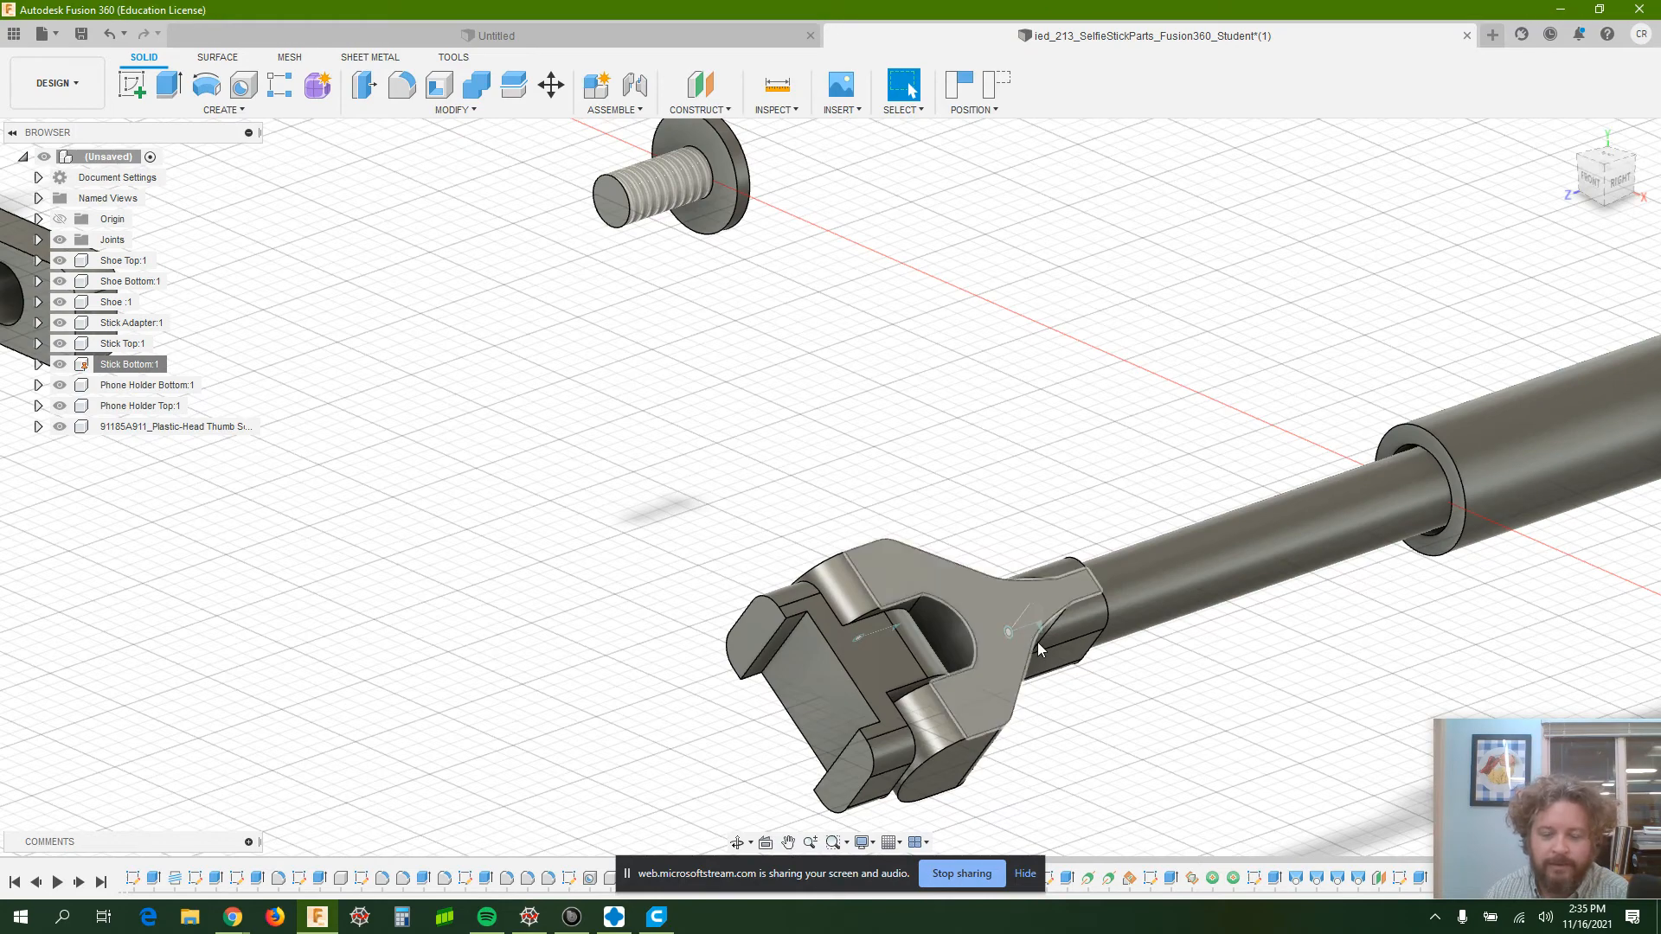
- Examine the jointed Shoe Bottom up close and the whole stick with its remaining loose parts from several sides
scroll(951, 609, up, 2)
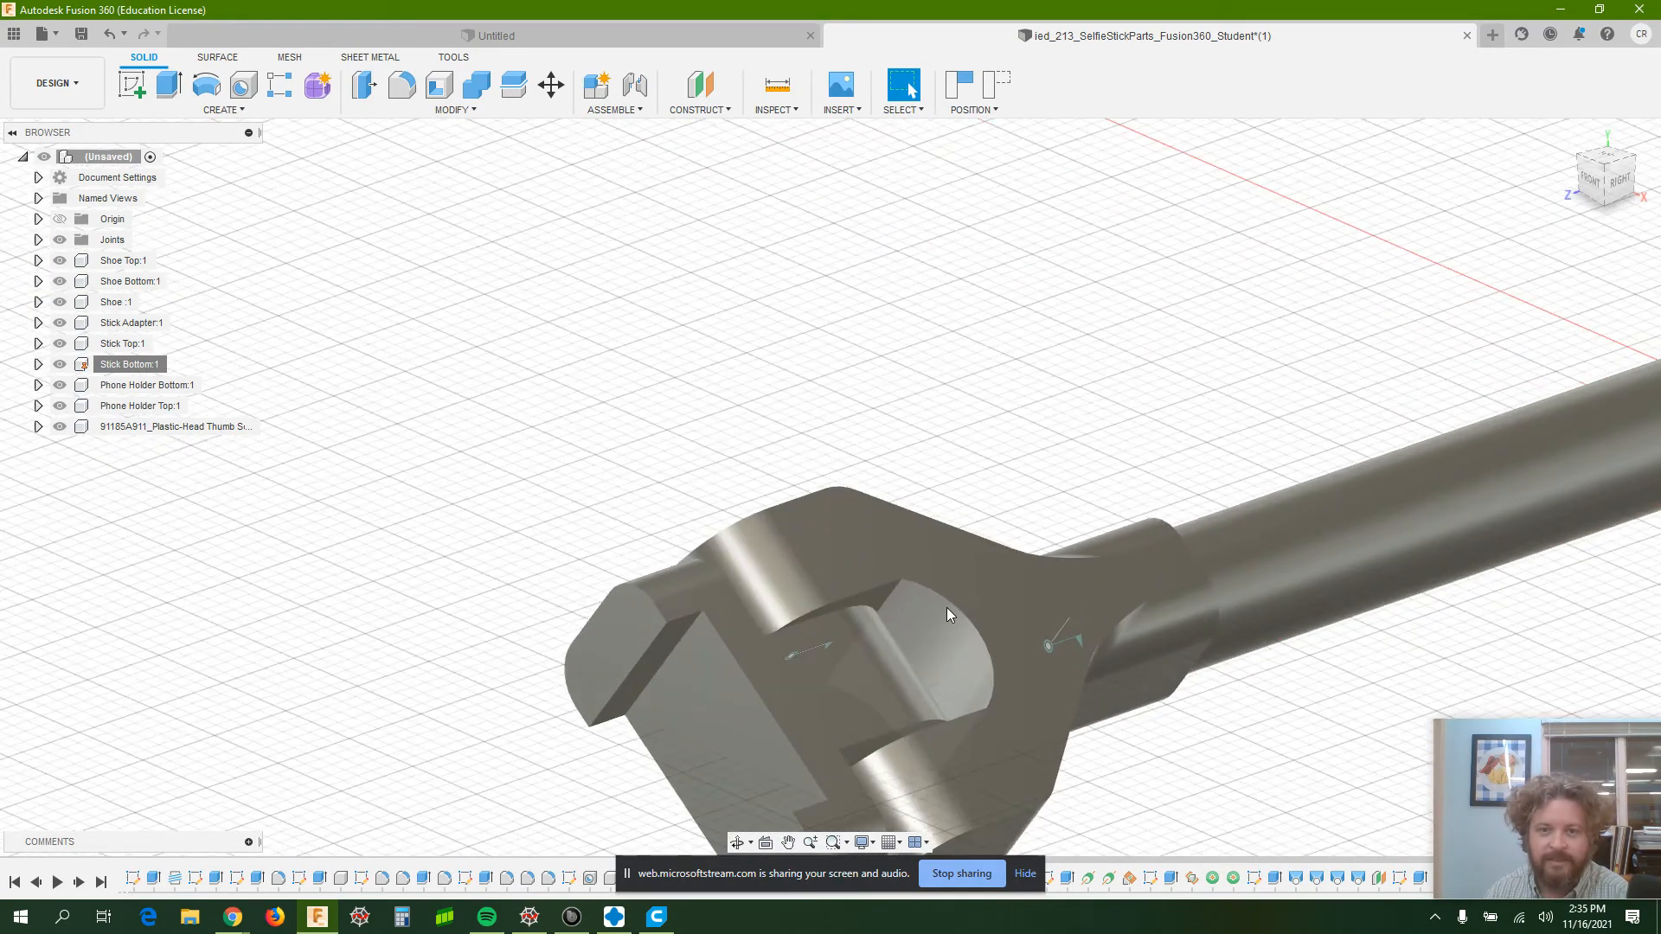
scroll(946, 606, down, 10)
drag(919, 614, 1003, 647)
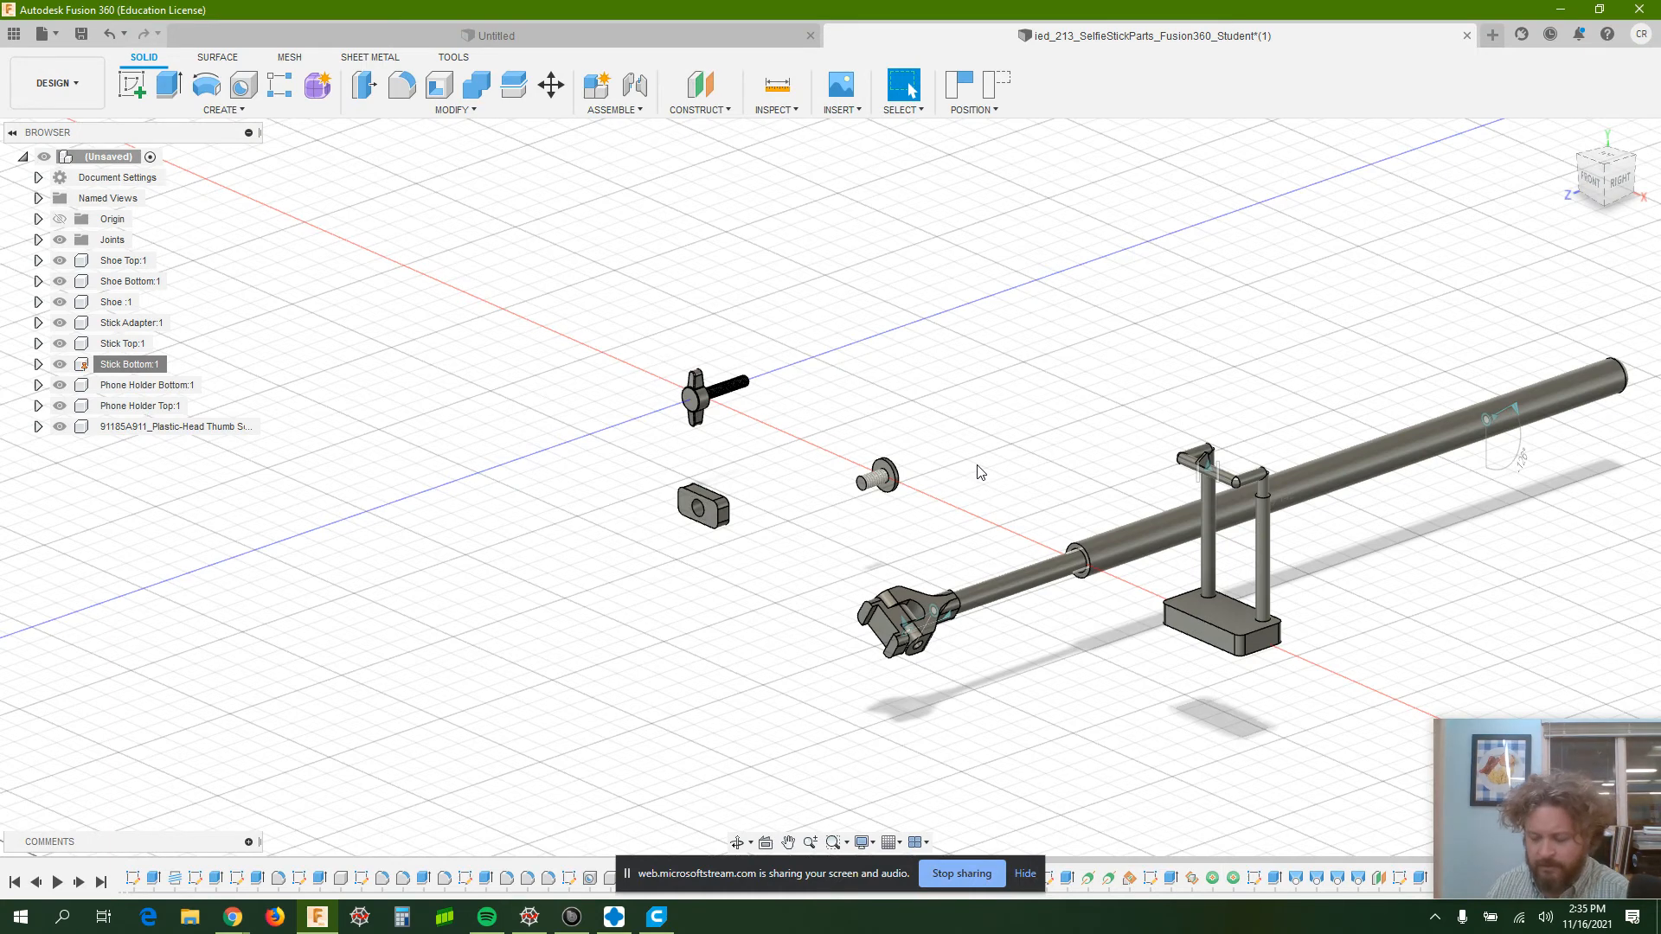
shift+middle_drag(980, 472, 1039, 398)
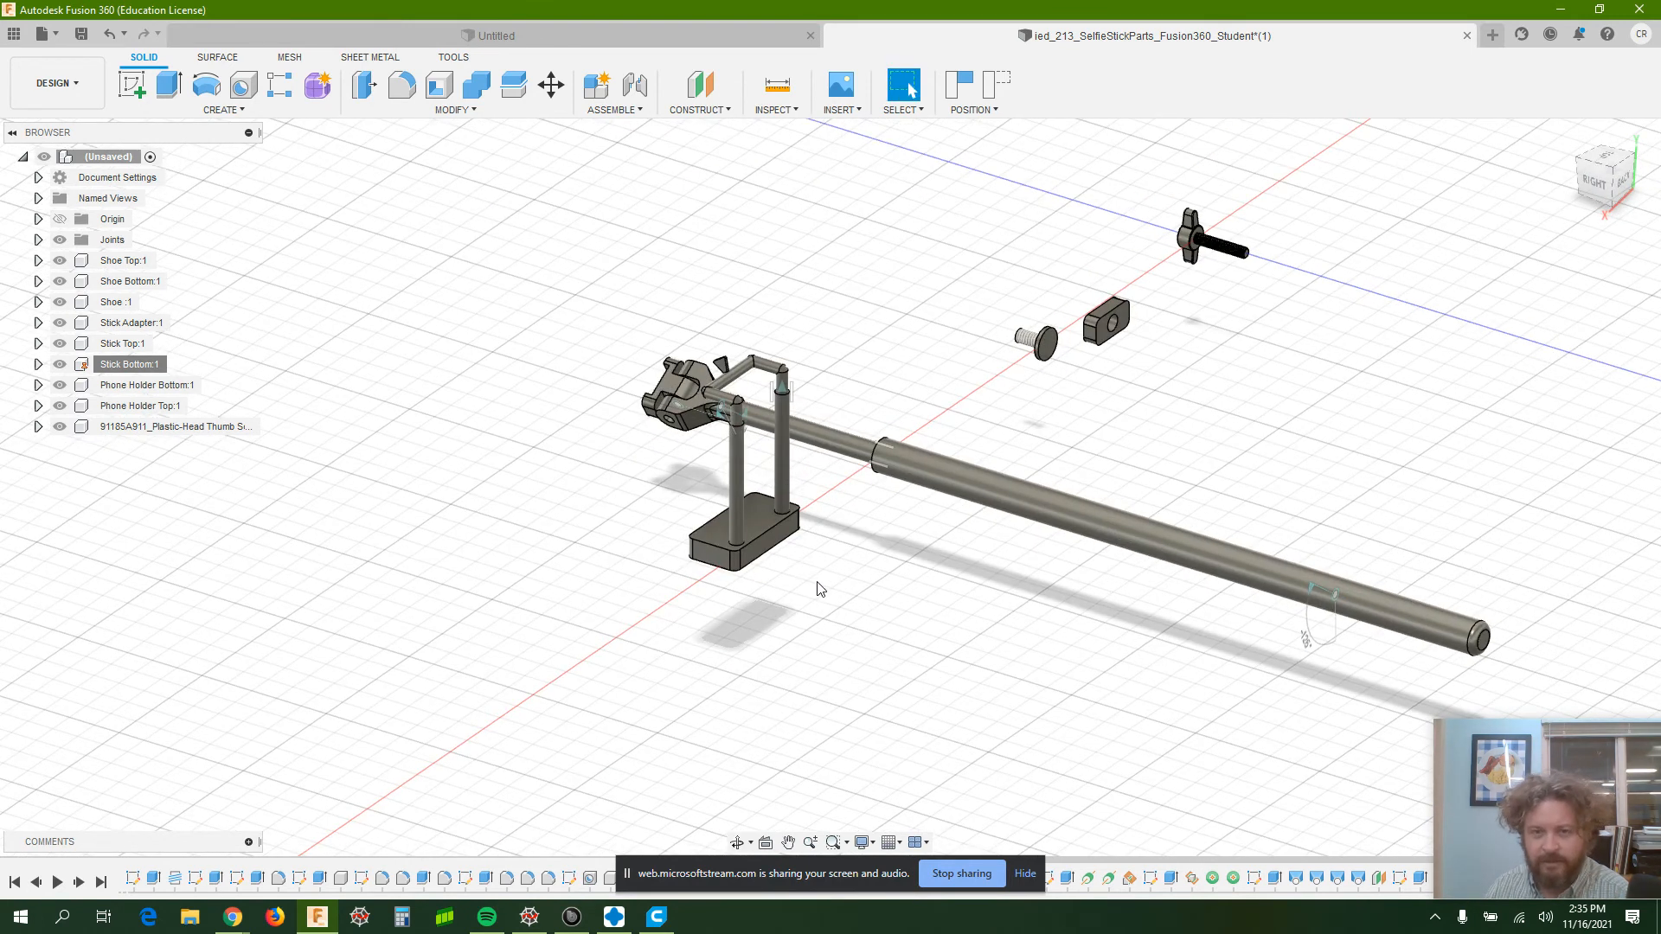
shift+middle_drag(820, 599, 747, 440)
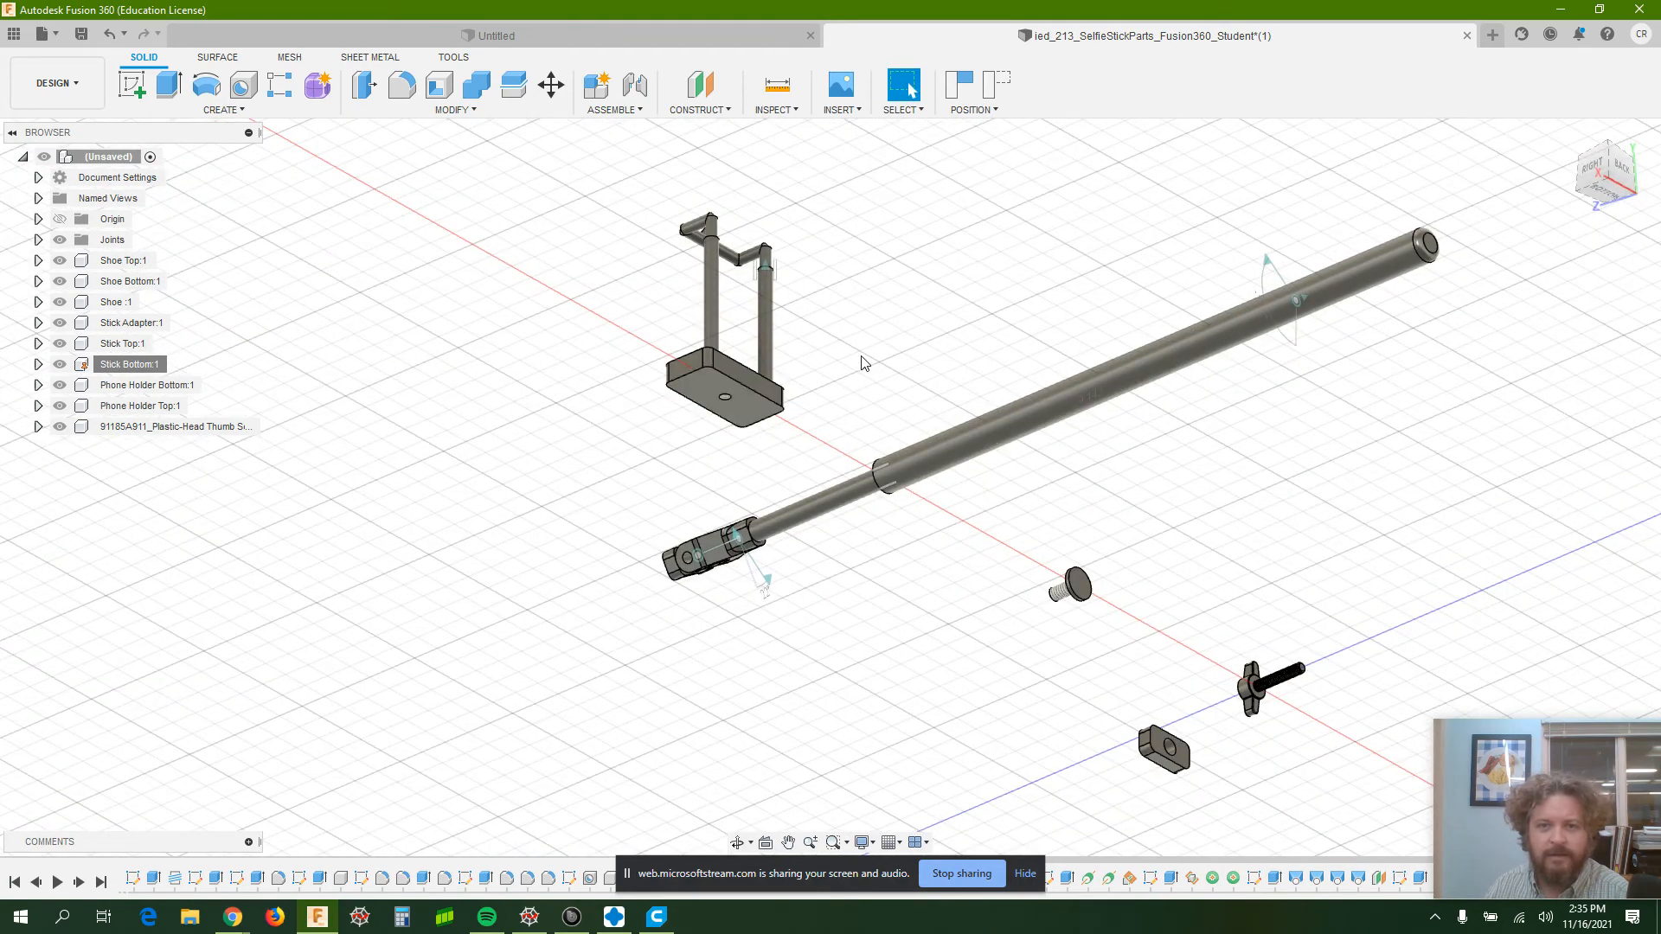
shift+middle_drag(860, 353, 822, 411)
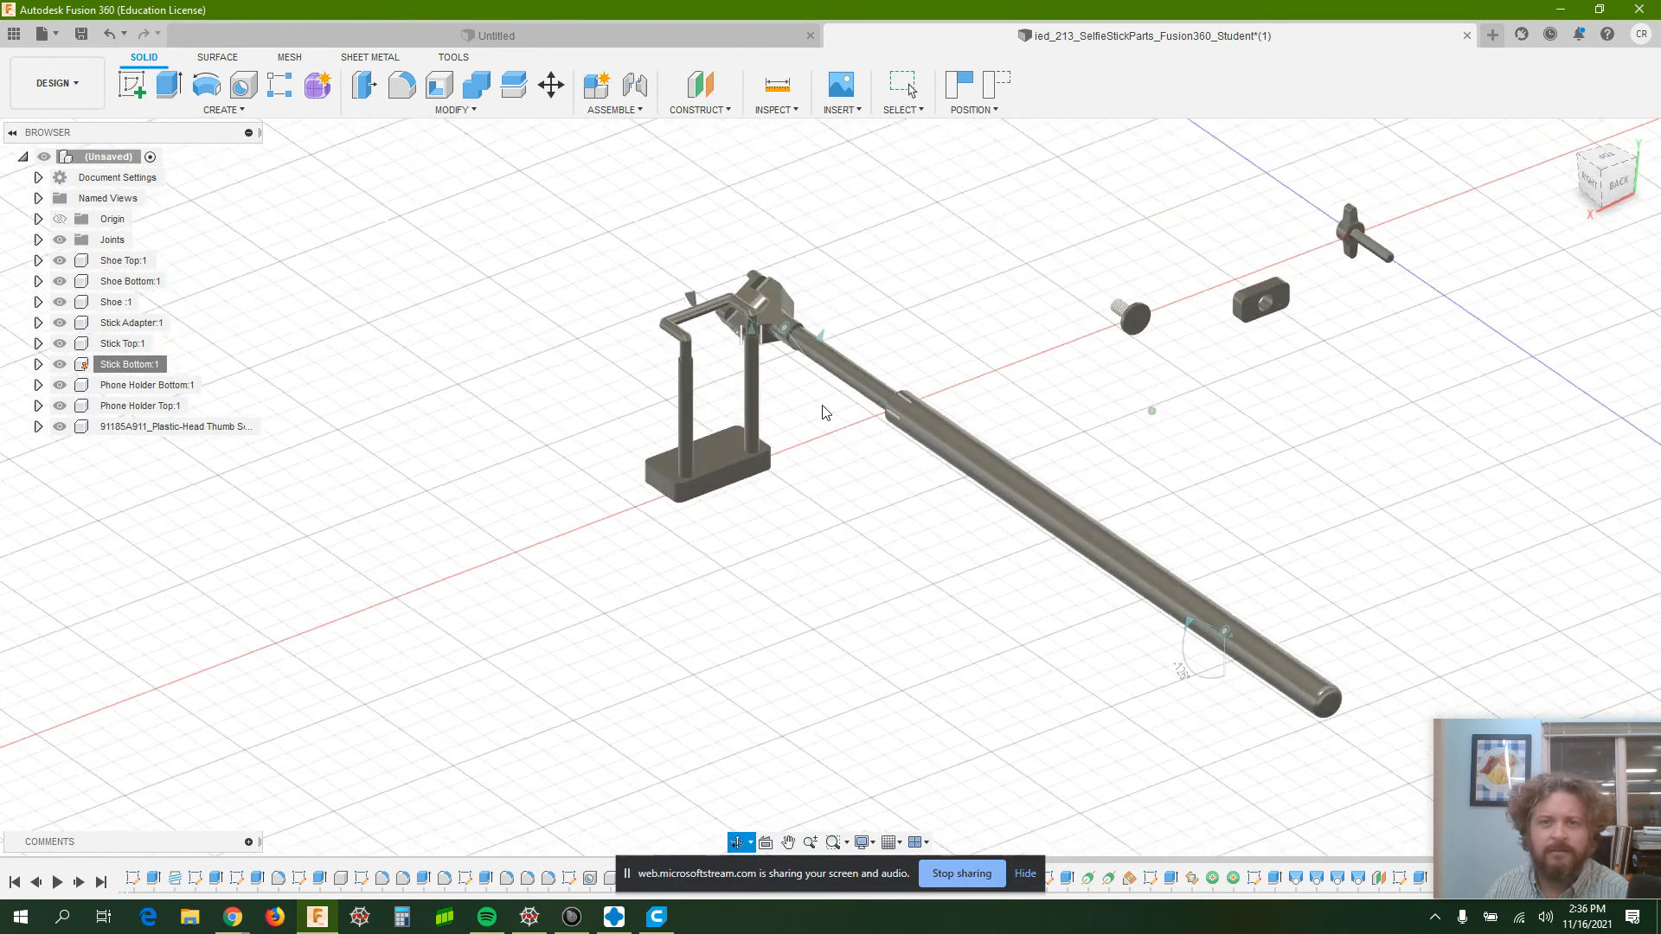
click(635, 87)
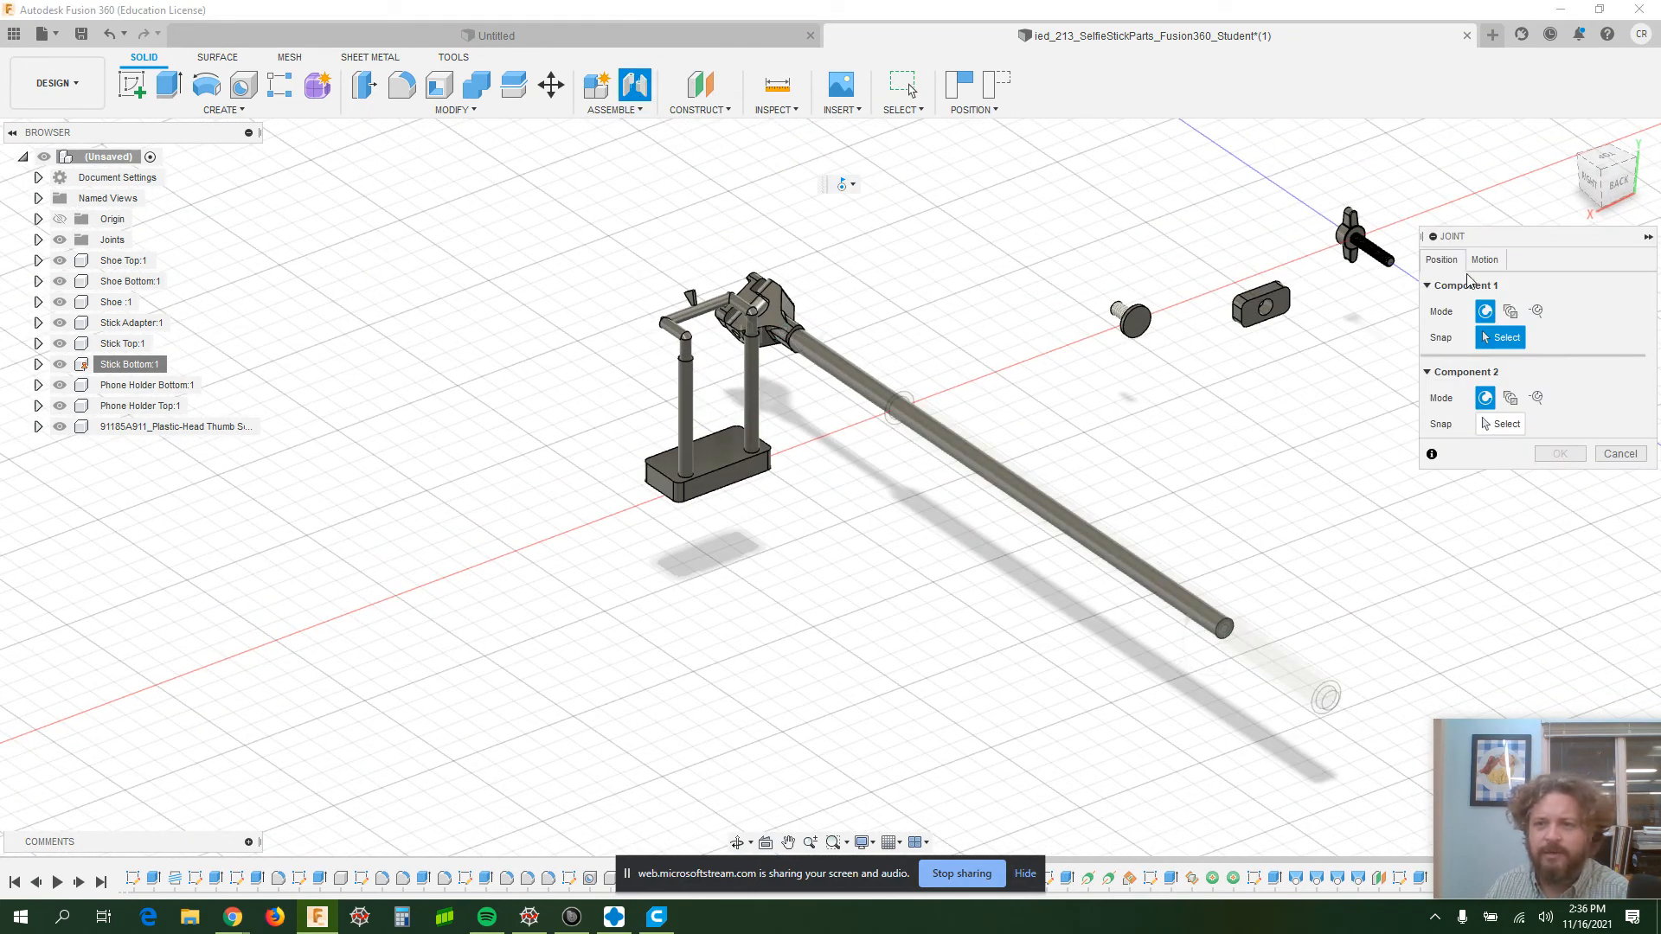
click(1137, 328)
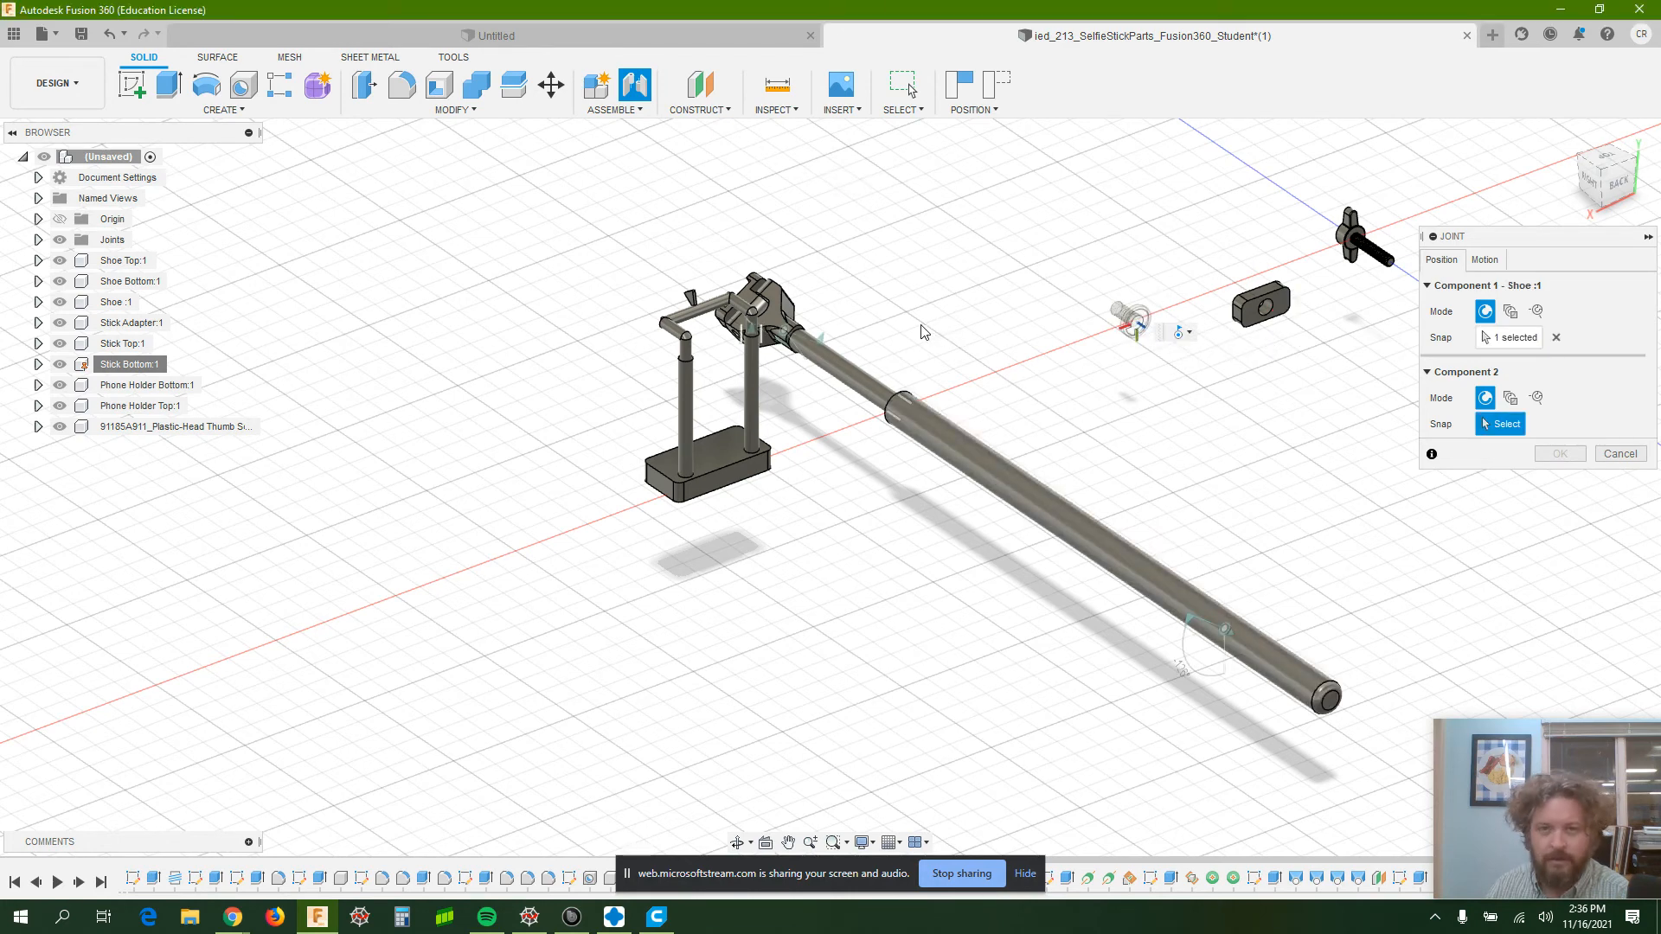
shift+middle_drag(920, 324, 1105, 290)
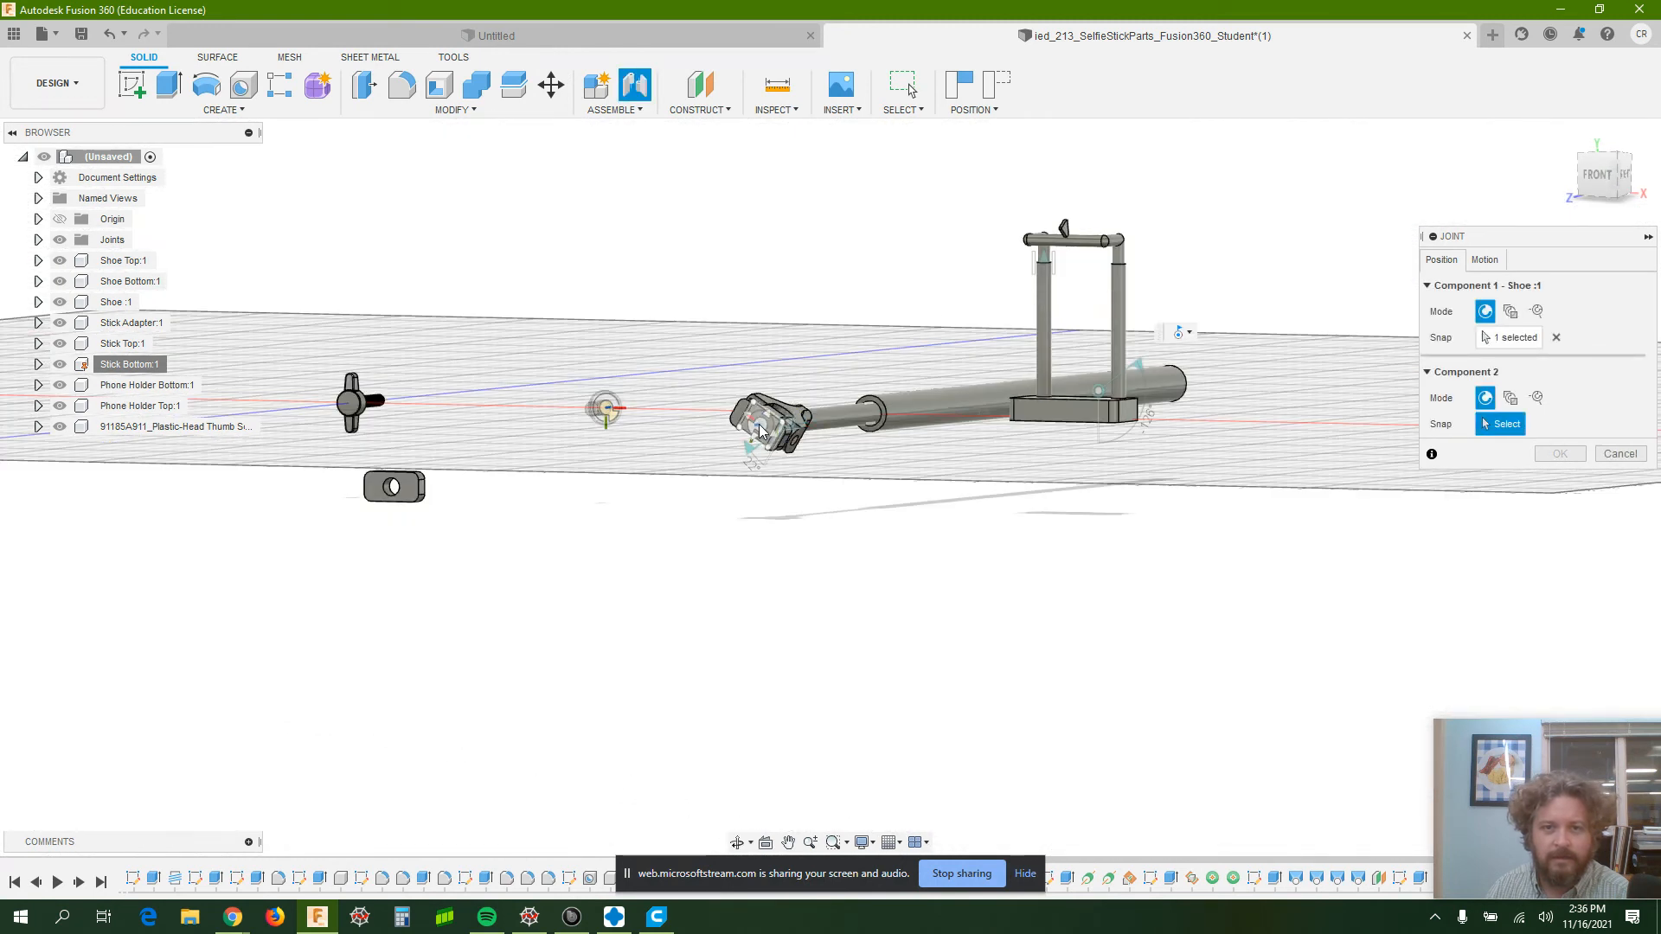
click(759, 430)
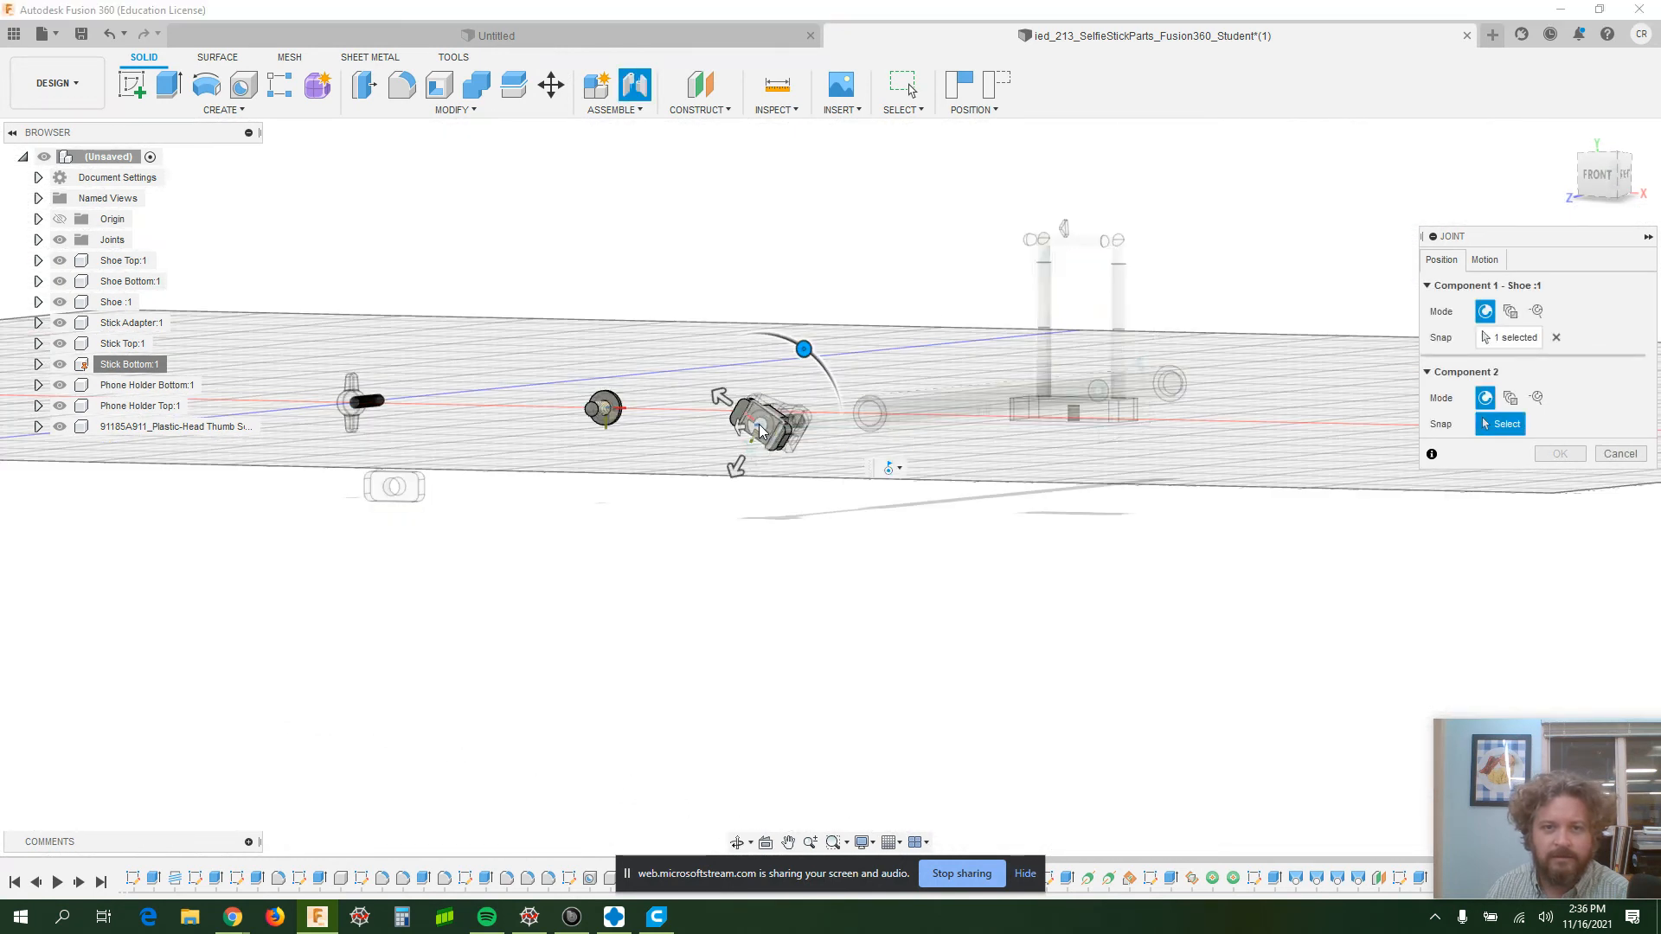
click(1482, 260)
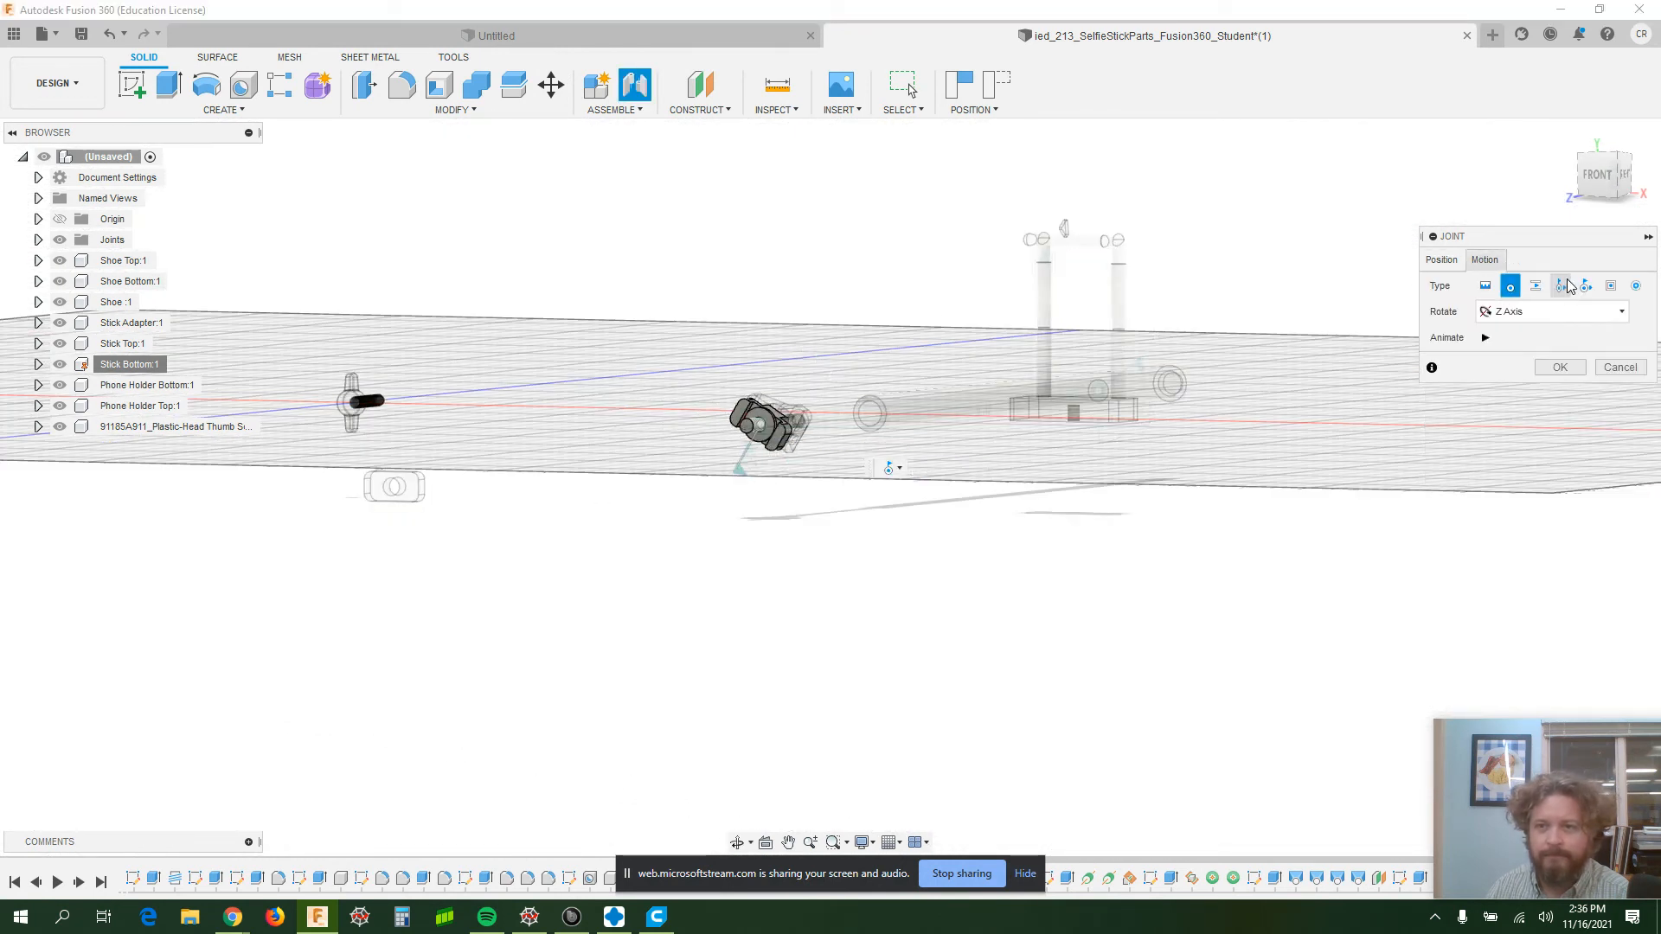
click(1611, 287)
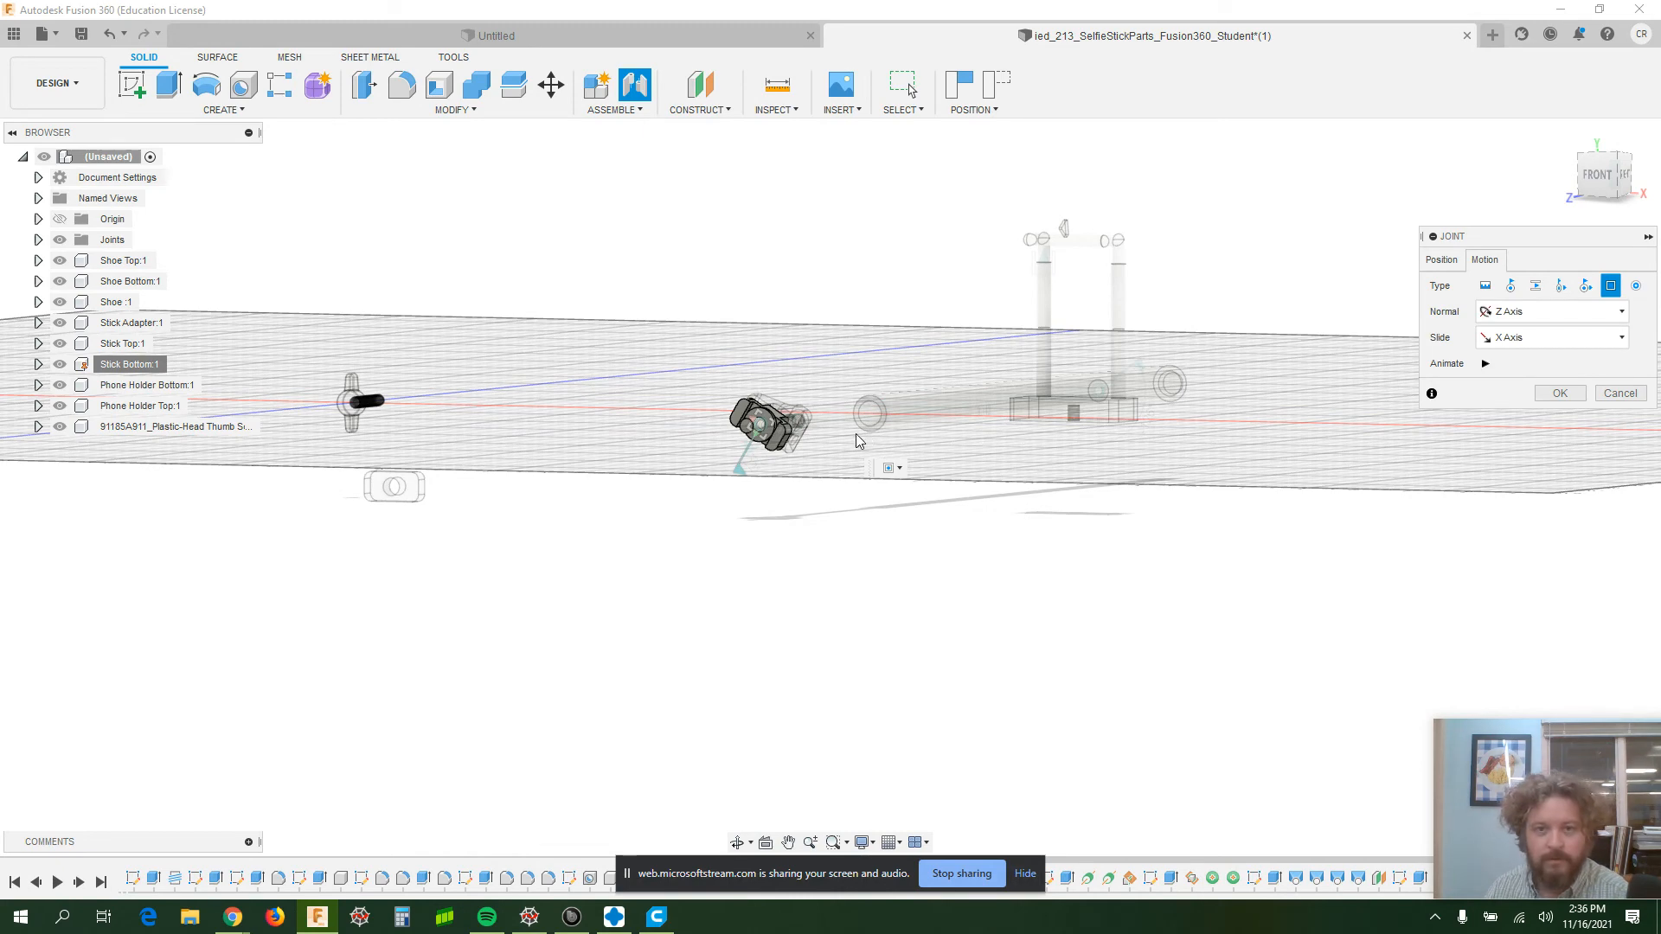
scroll(822, 432, up, 4)
shift+middle_drag(858, 377, 801, 441)
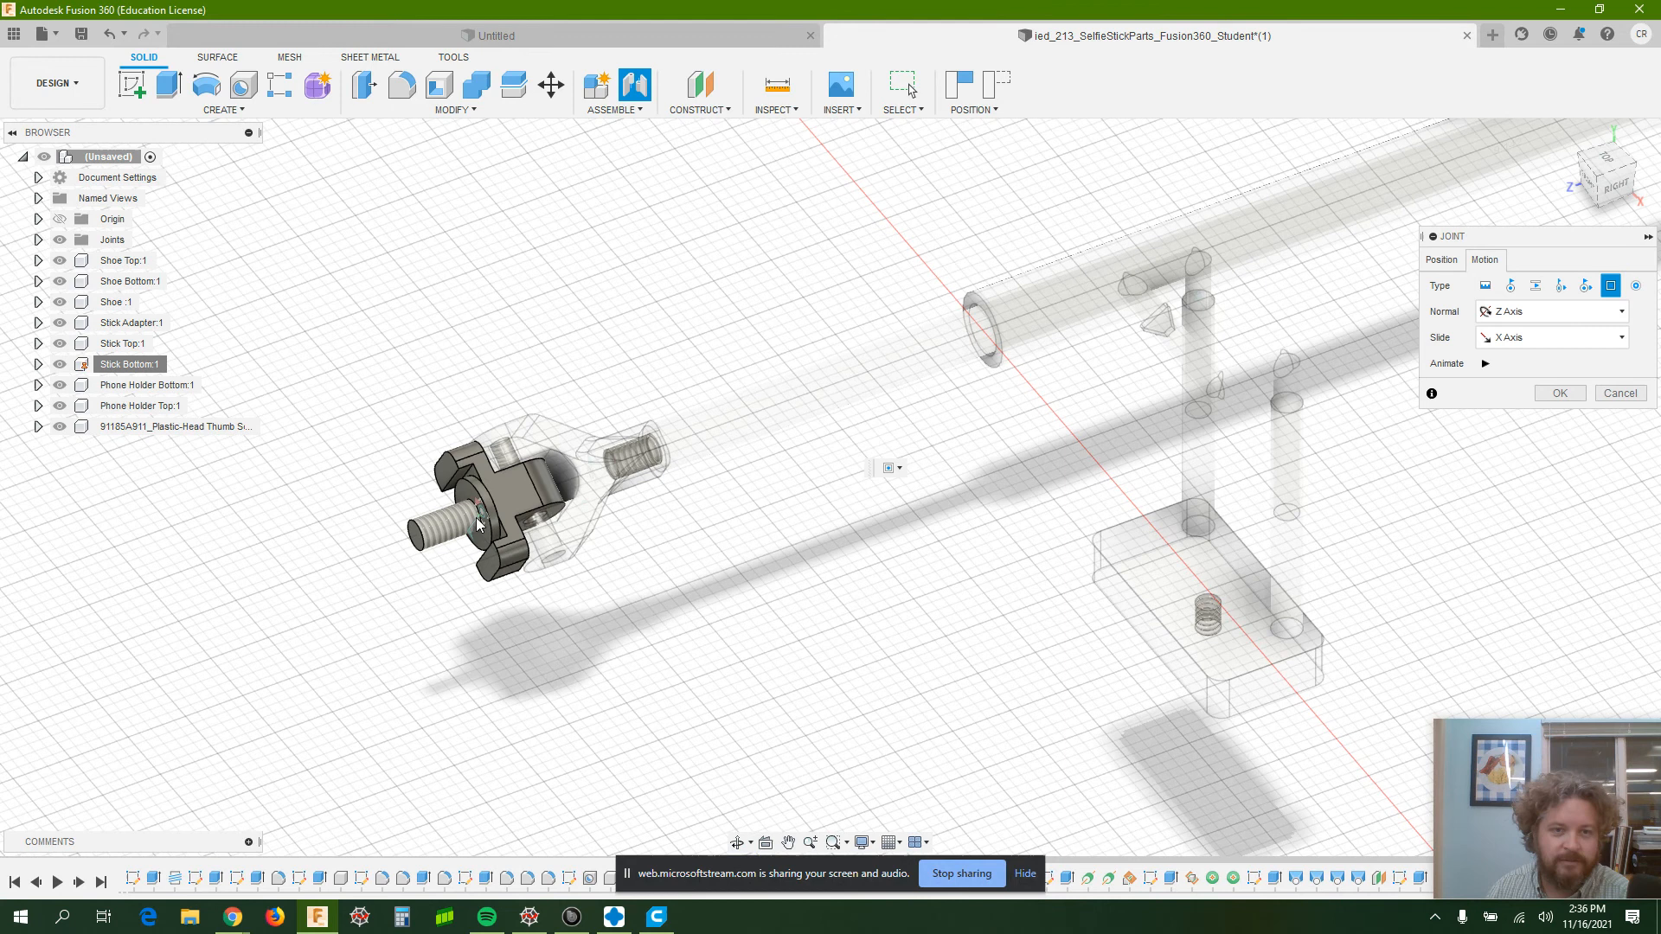
click(1522, 337)
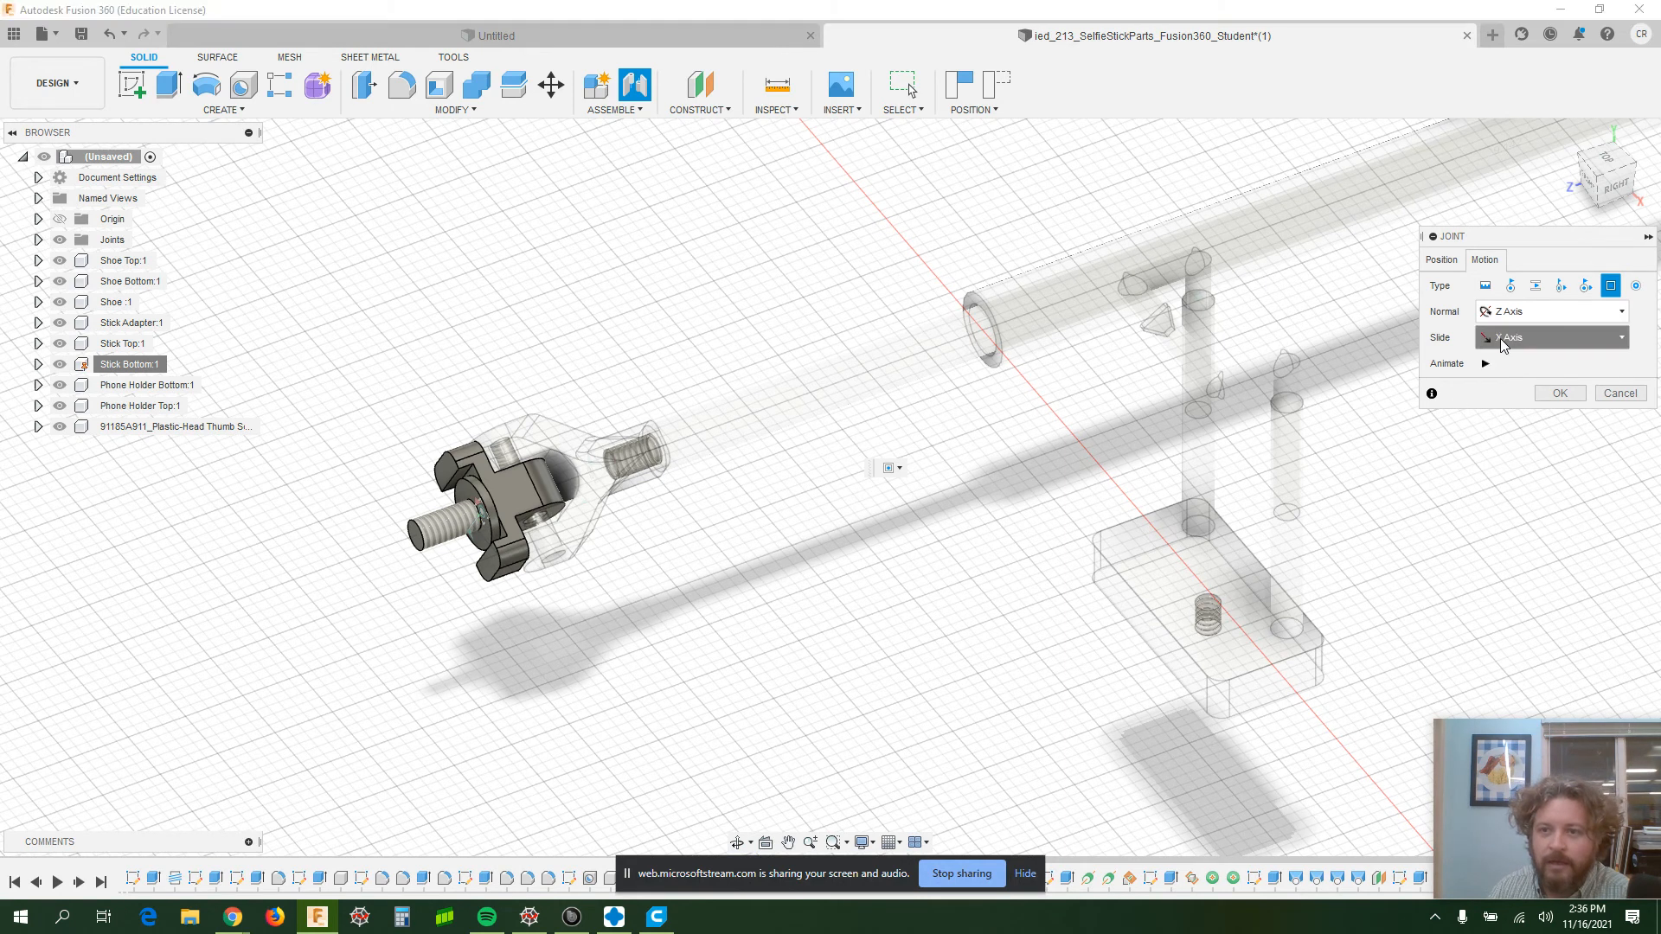
click(1521, 314)
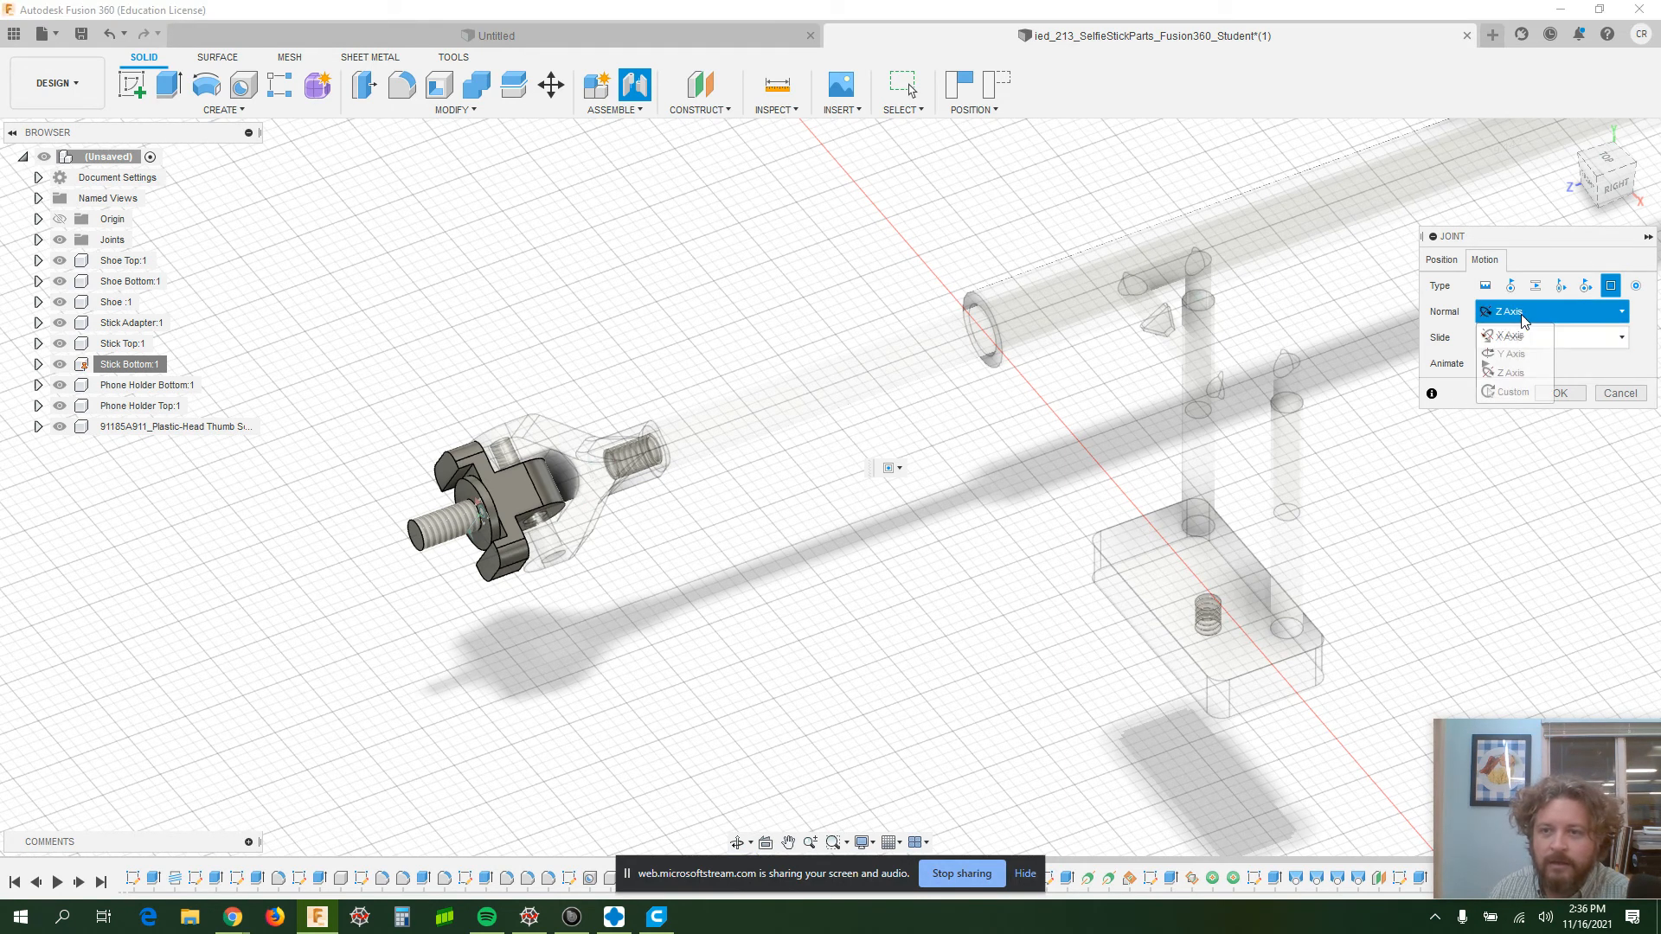
click(1518, 356)
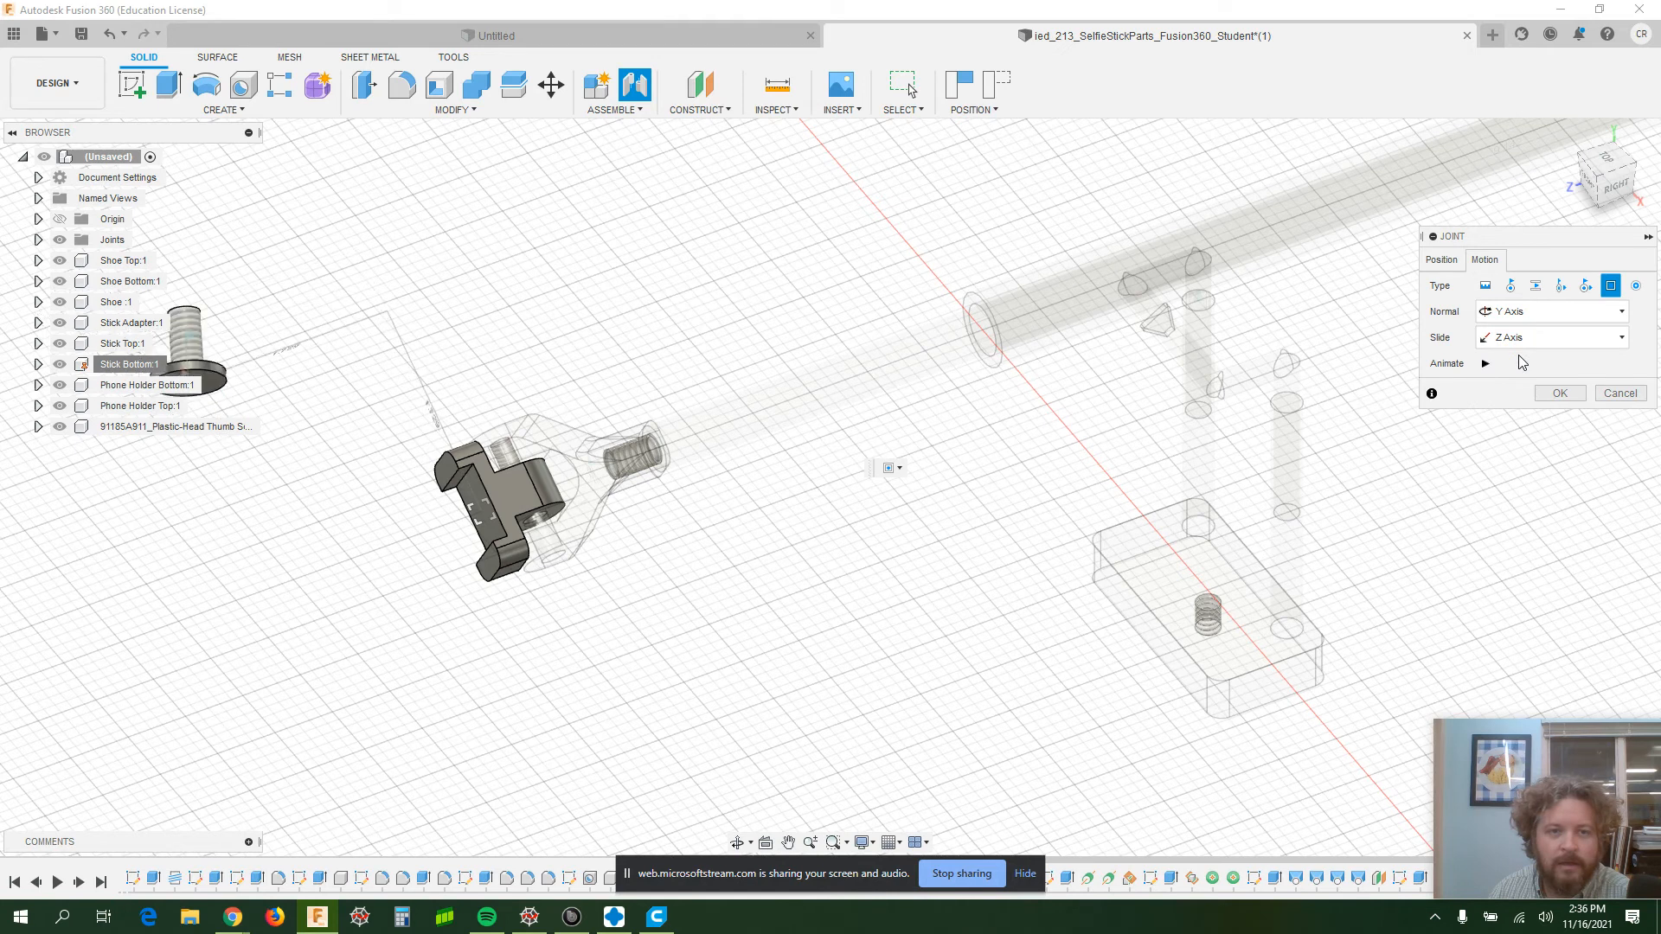
click(1538, 313)
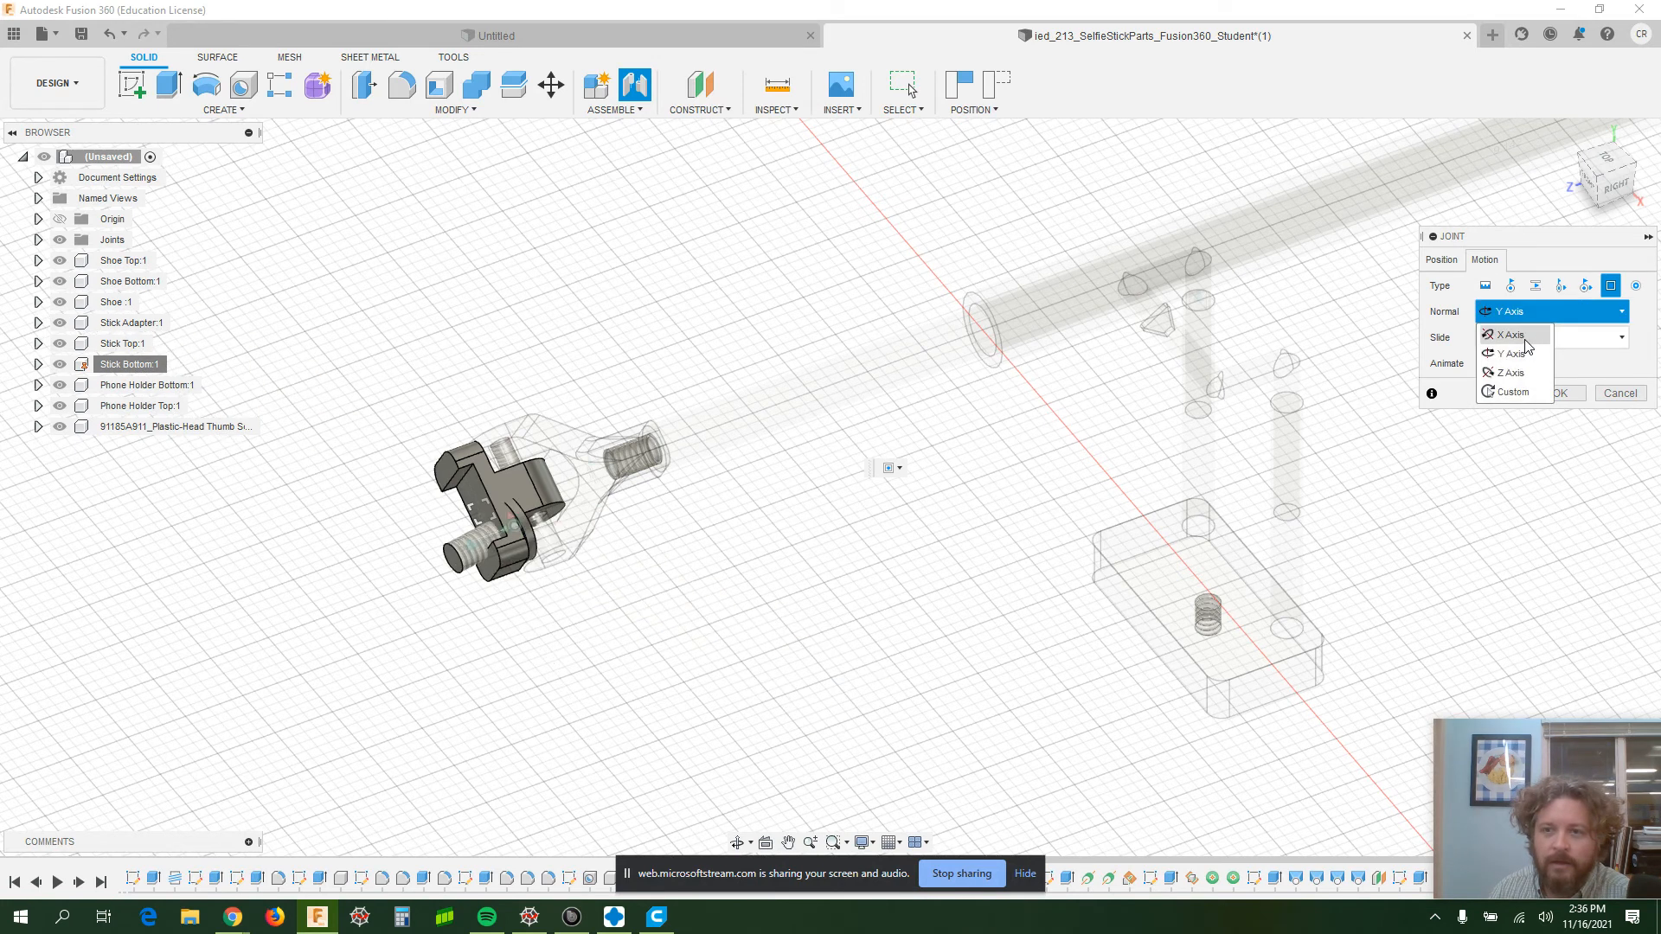
click(1520, 341)
click(1533, 313)
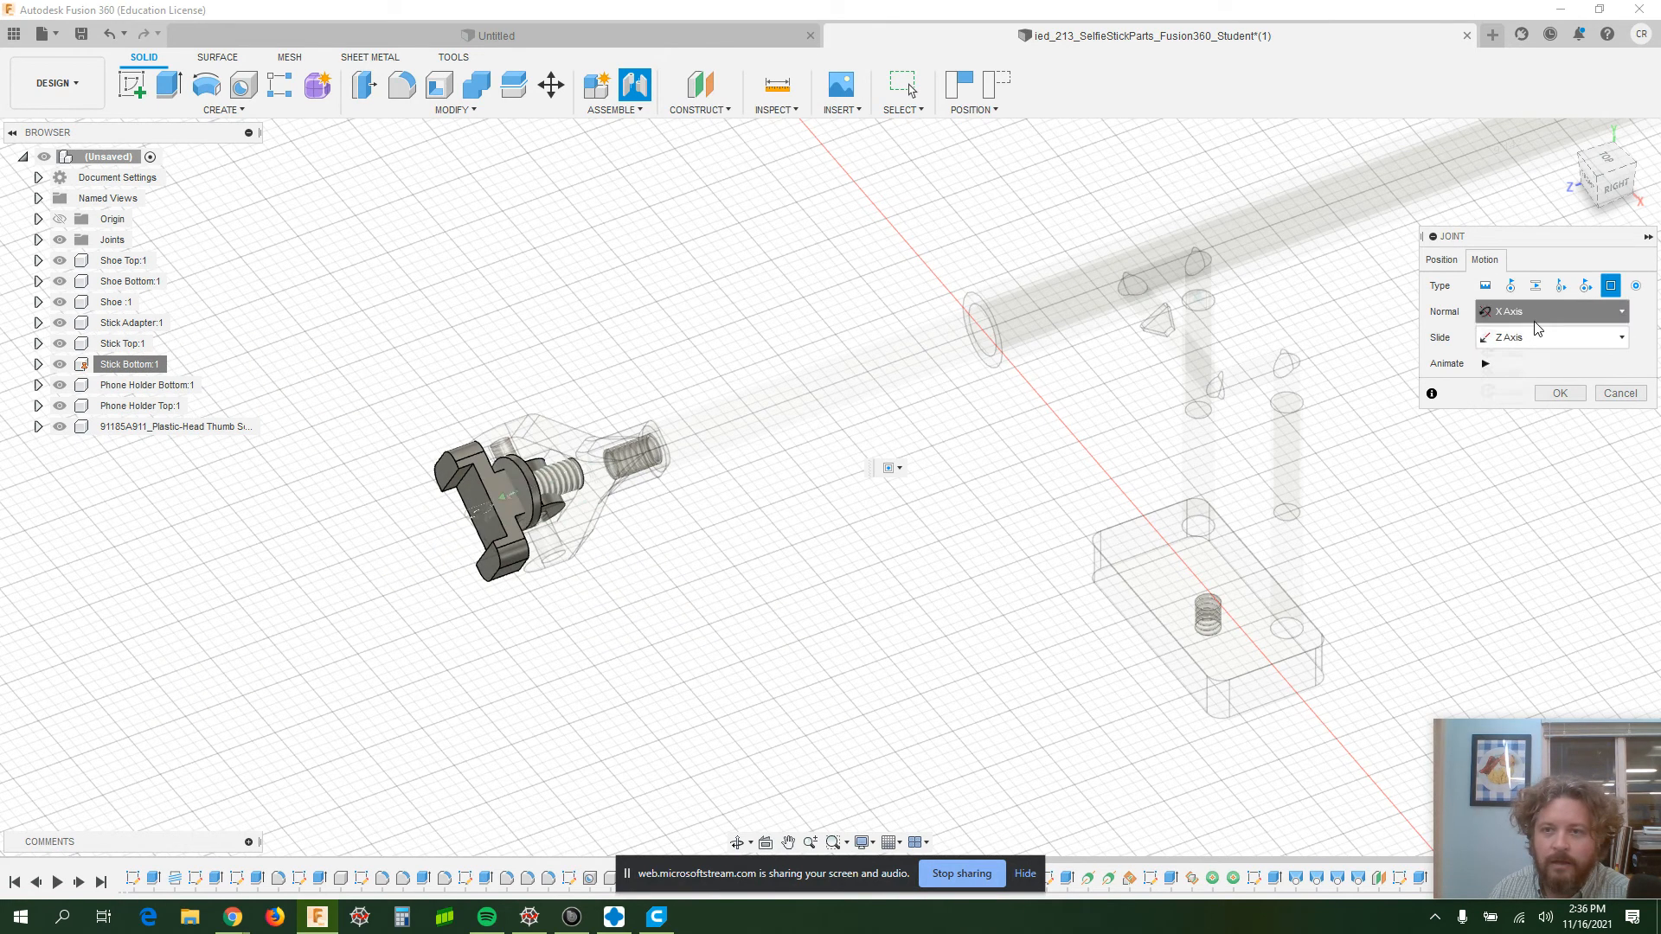
click(1522, 374)
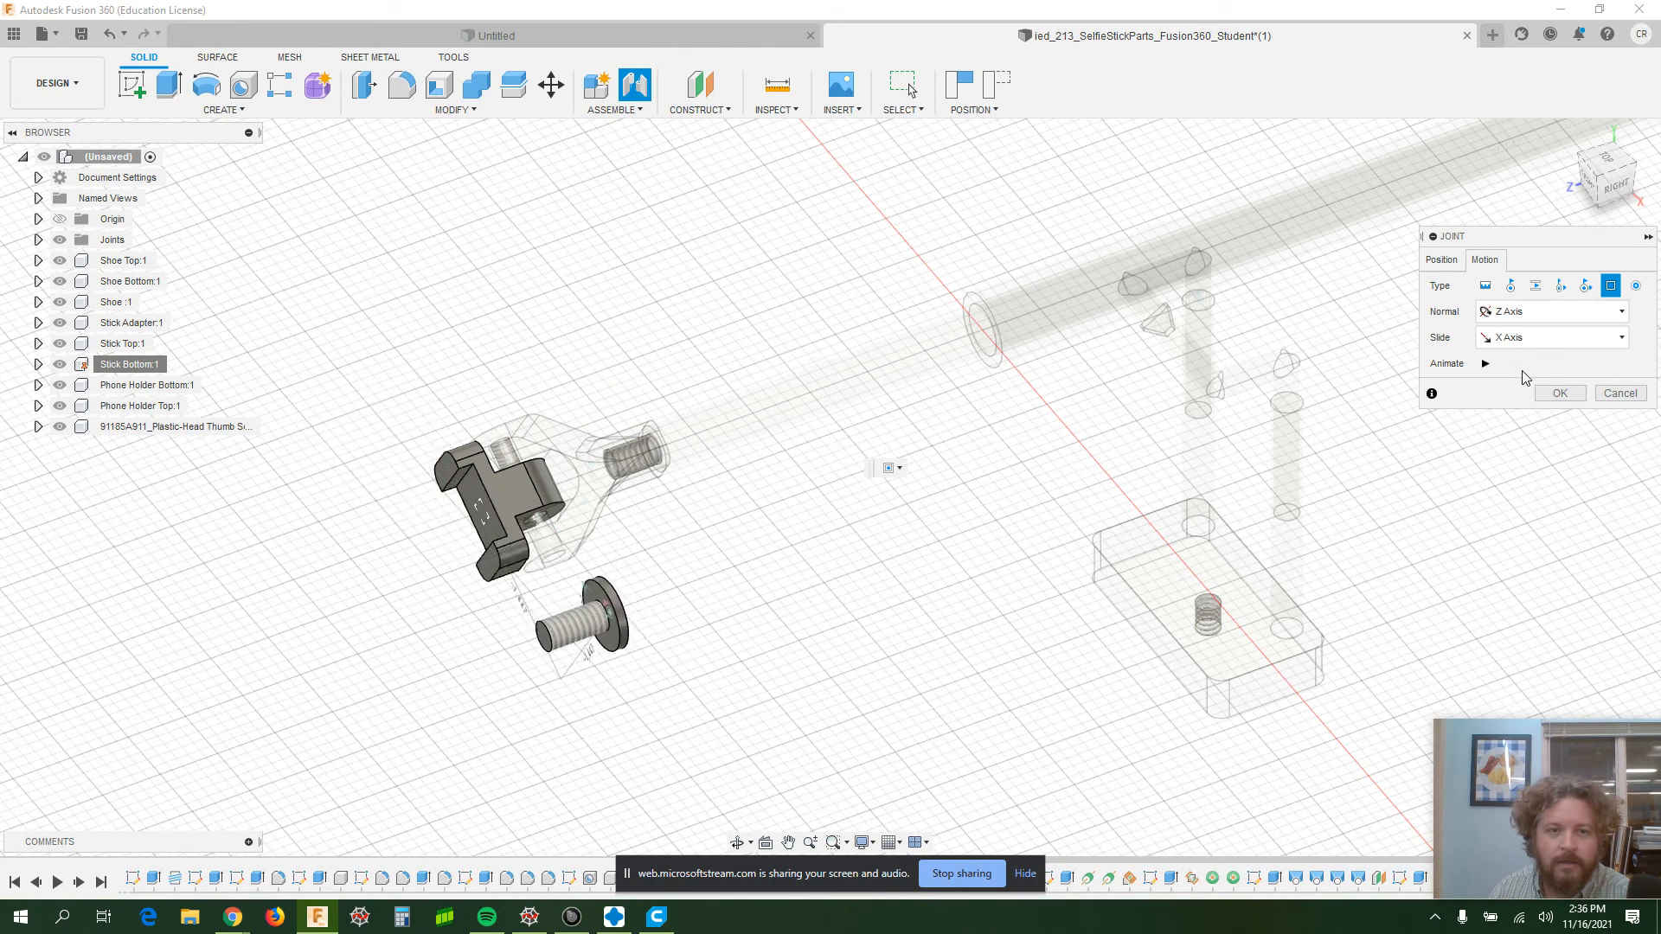
click(1619, 393)
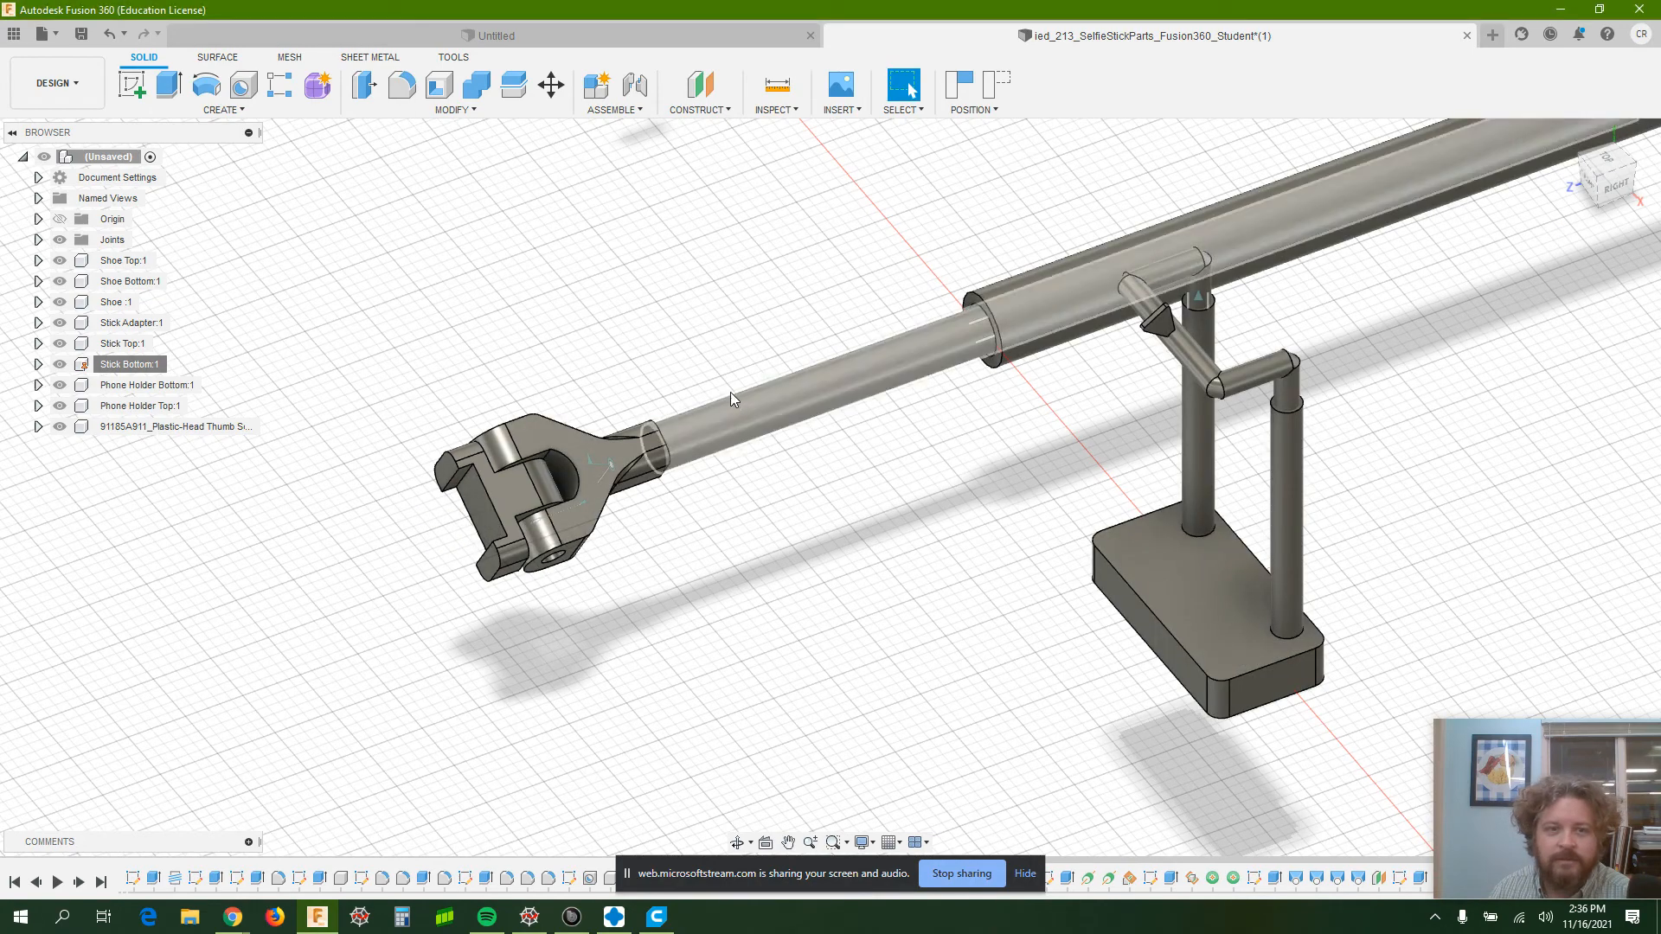
- Start a joint with its first snap at the centre of the flat outer face of the threaded Shoe's round head
scroll(398, 285, down, 10)
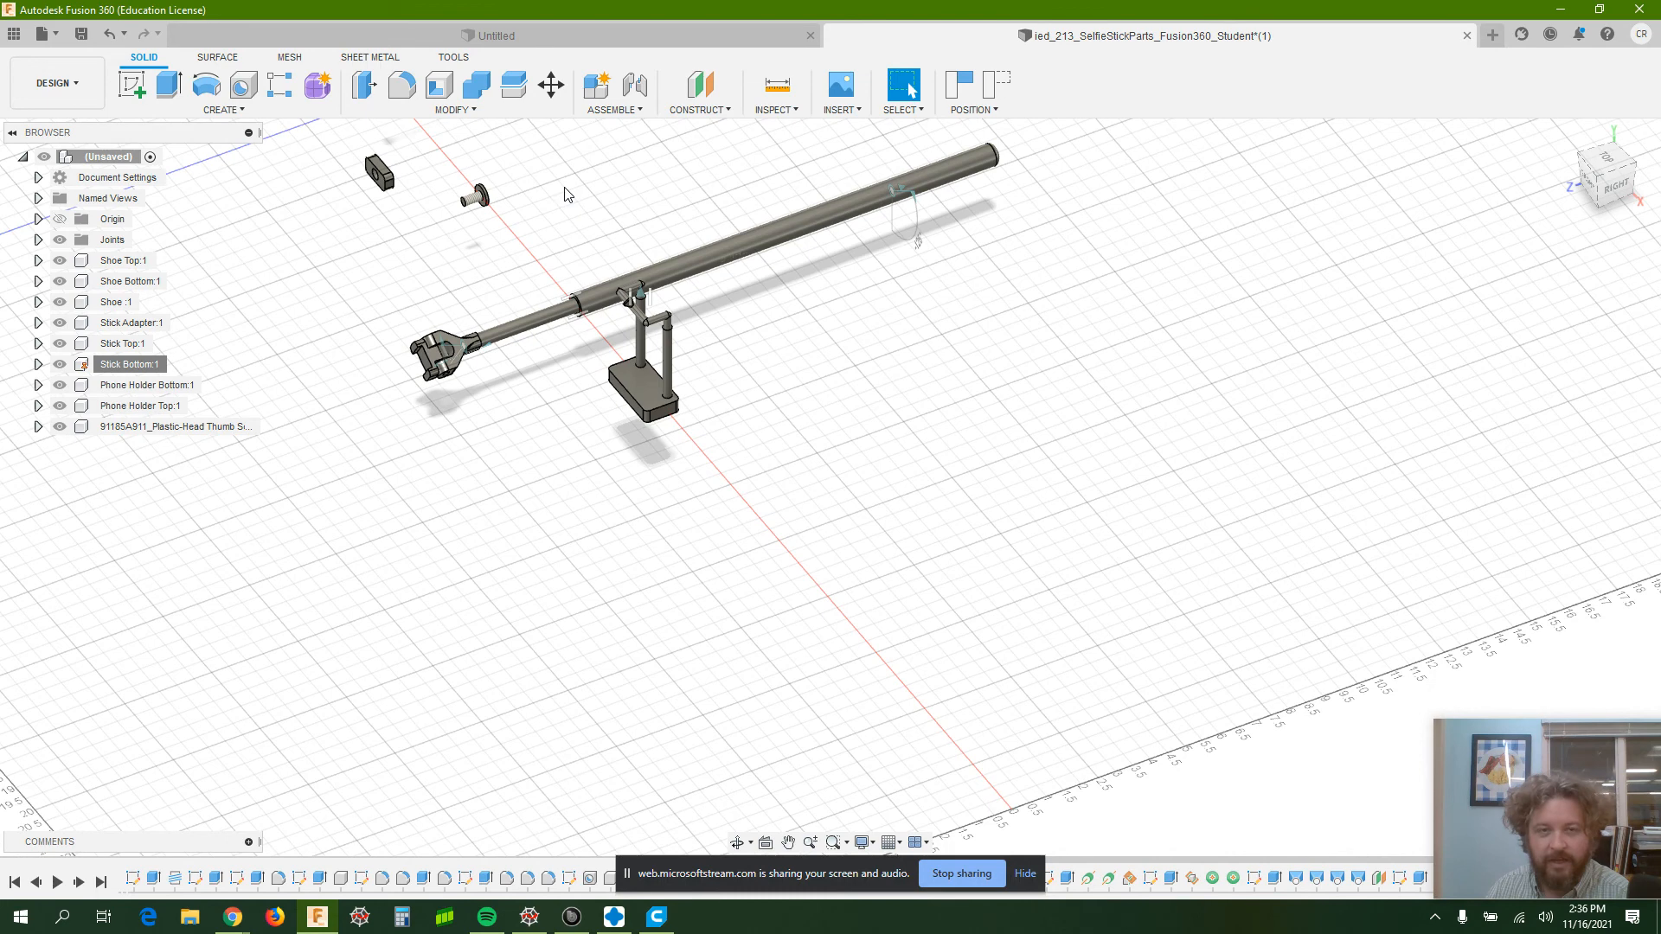
shift+middle_drag(568, 192, 500, 182)
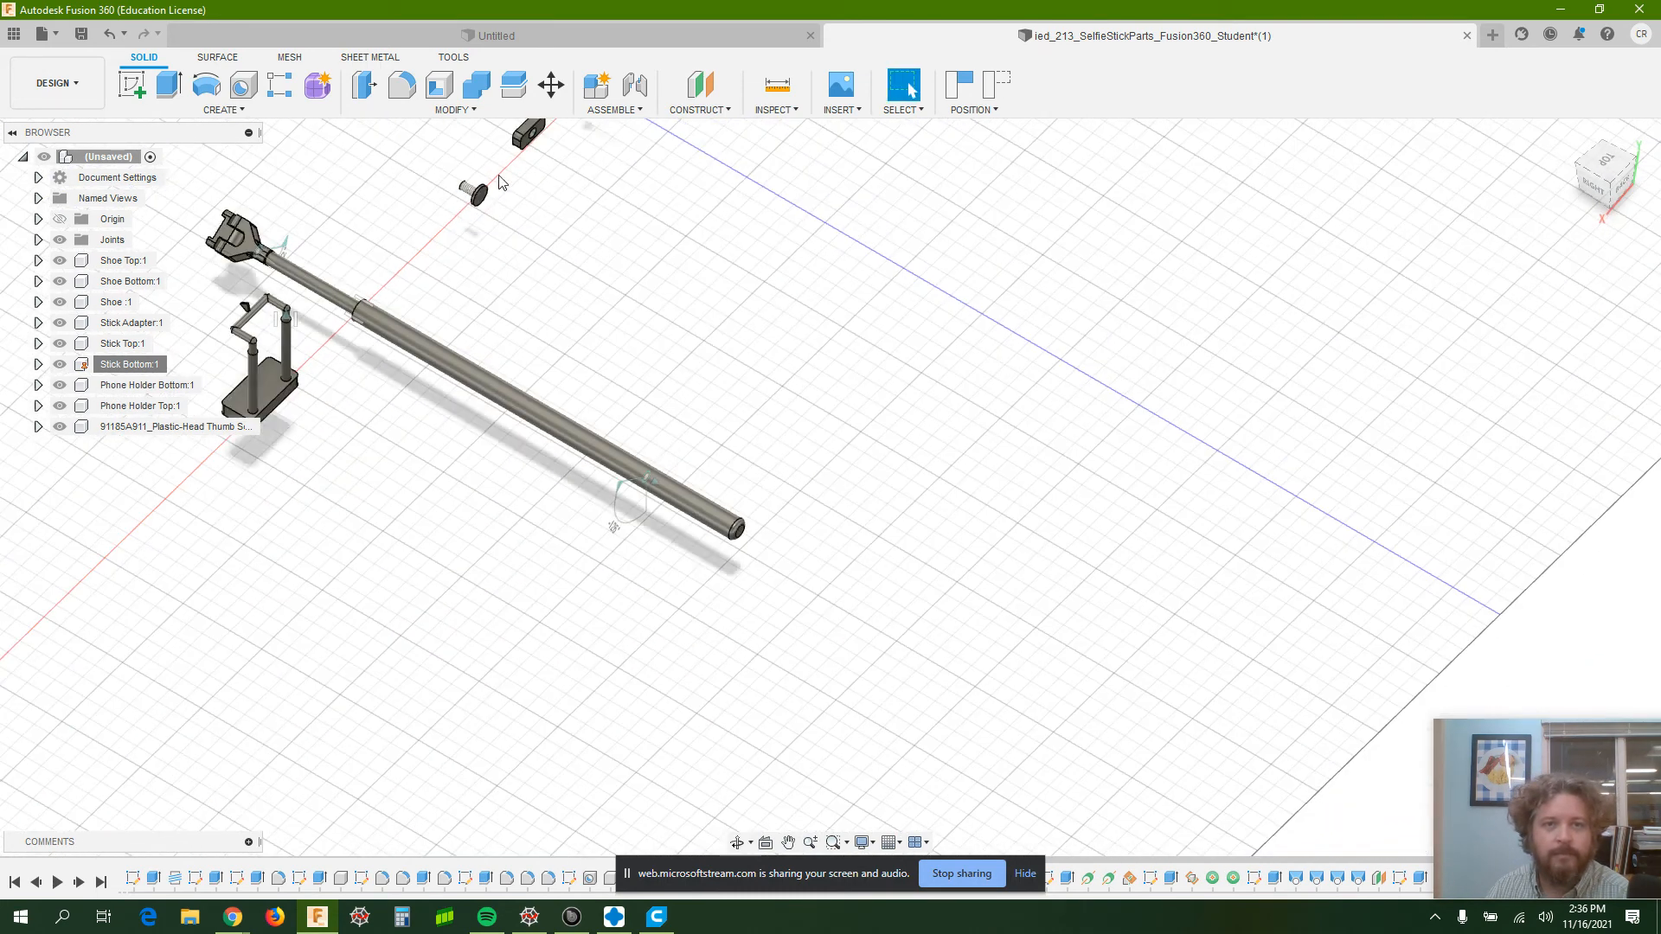
click(634, 84)
scroll(480, 199, up, 5)
scroll(480, 200, up, 3)
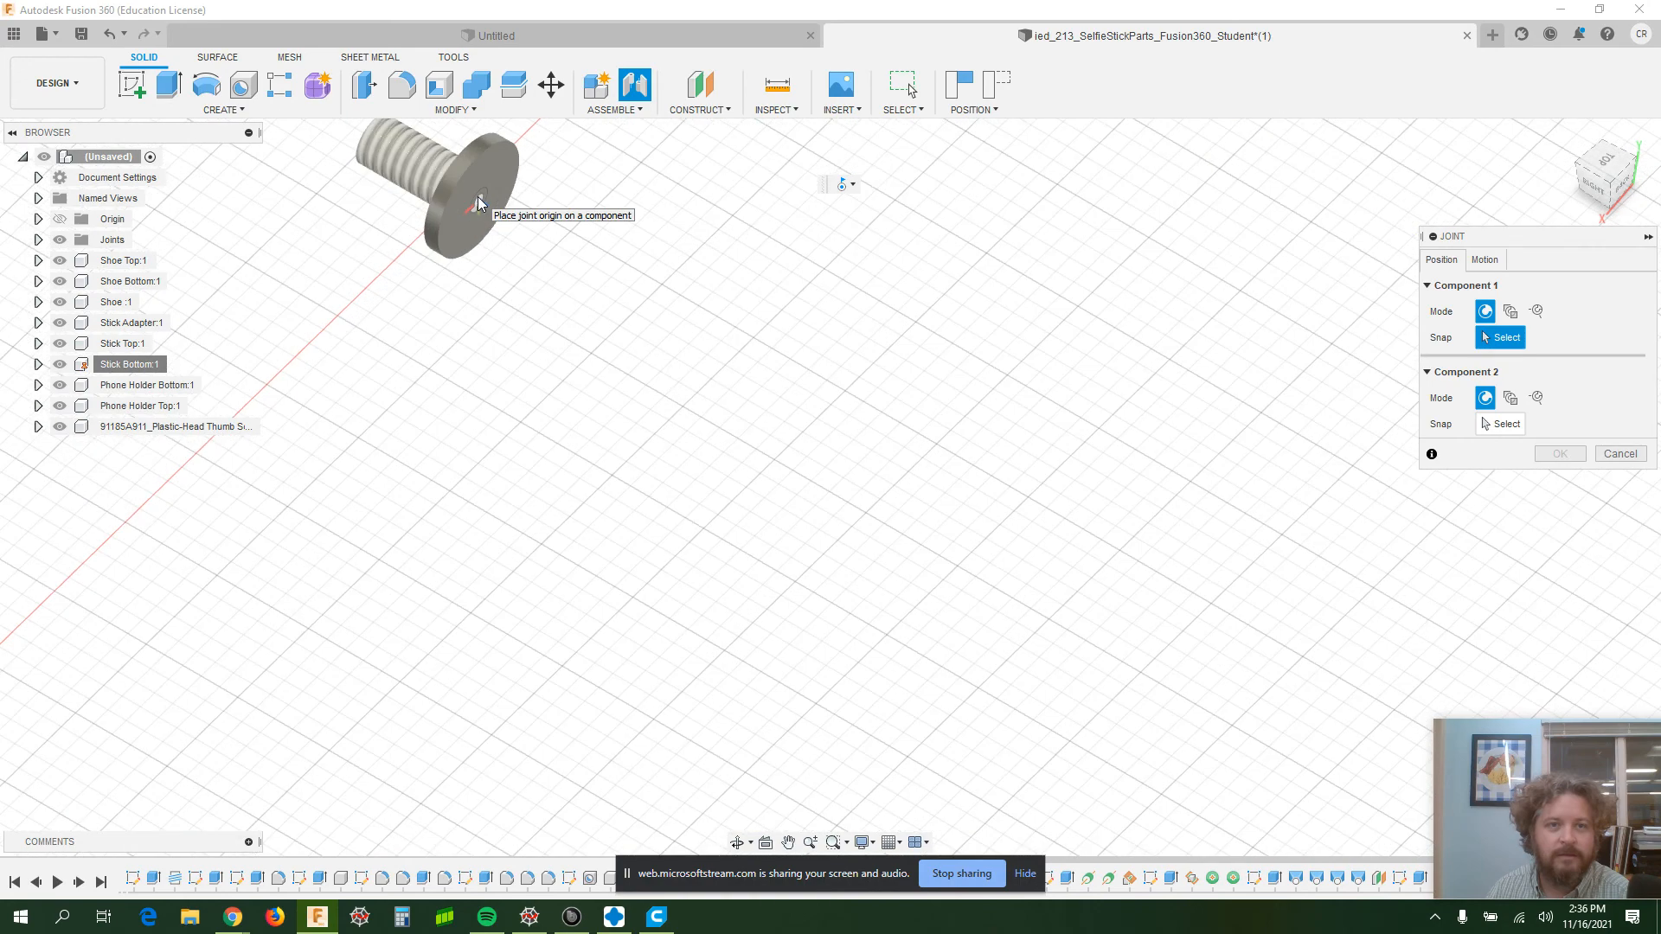
click(479, 205)
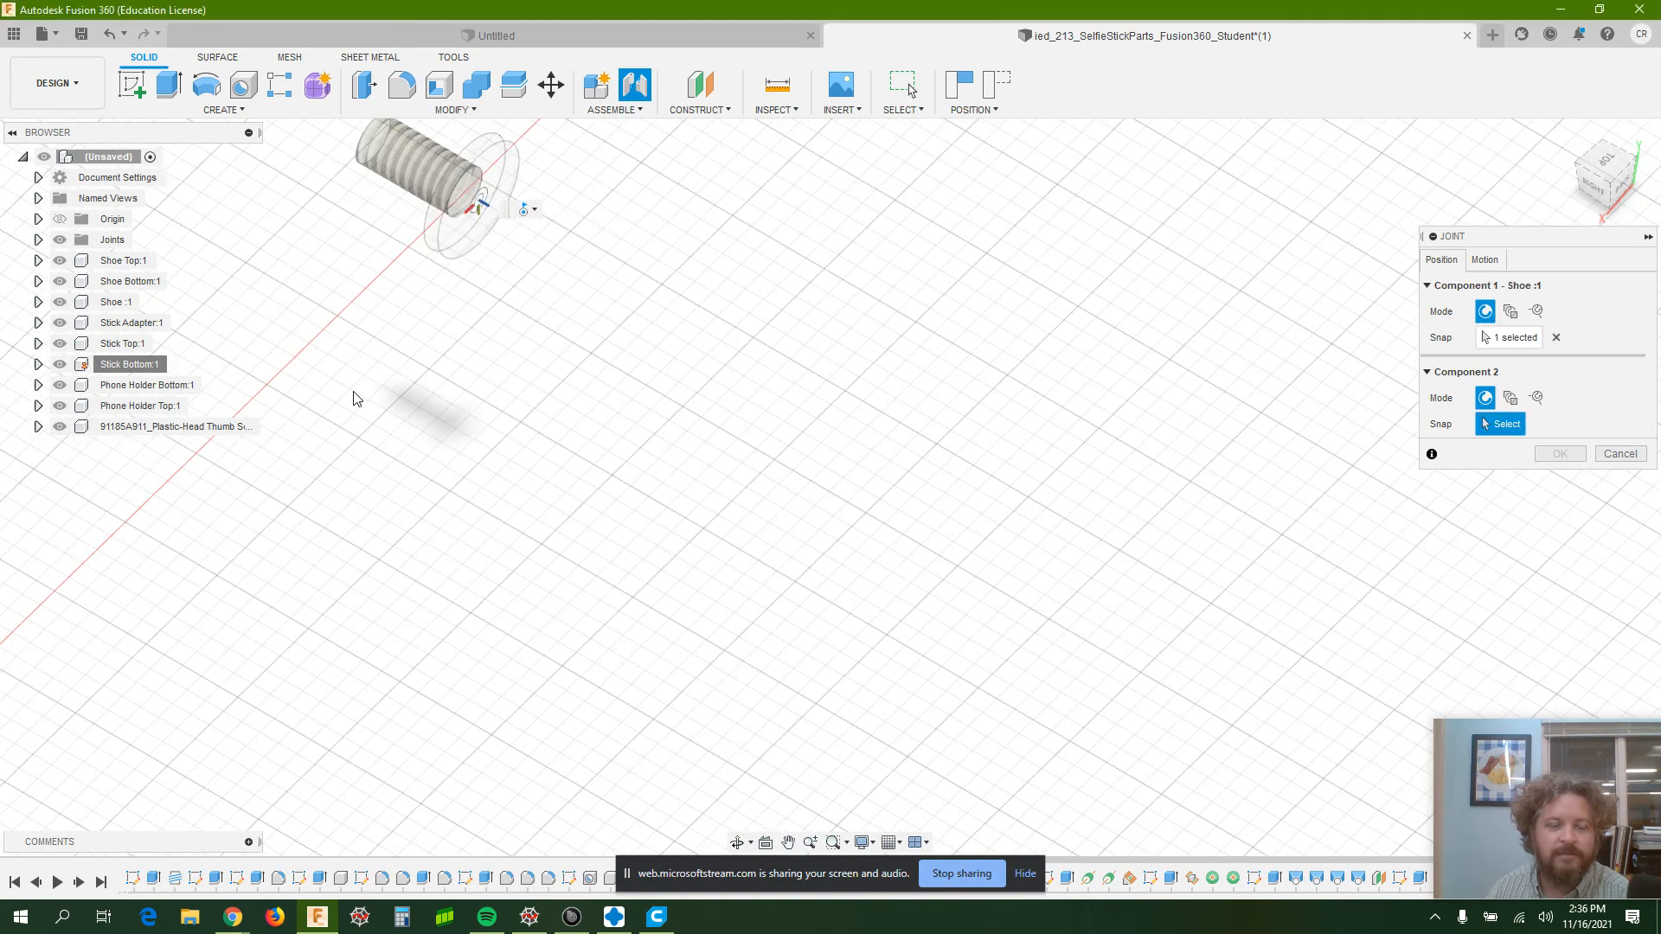
- Snap the threaded Shoe's second joint origin to the centre of Shoe Bottom's flat outer face at the fork end
scroll(353, 399, down, 6)
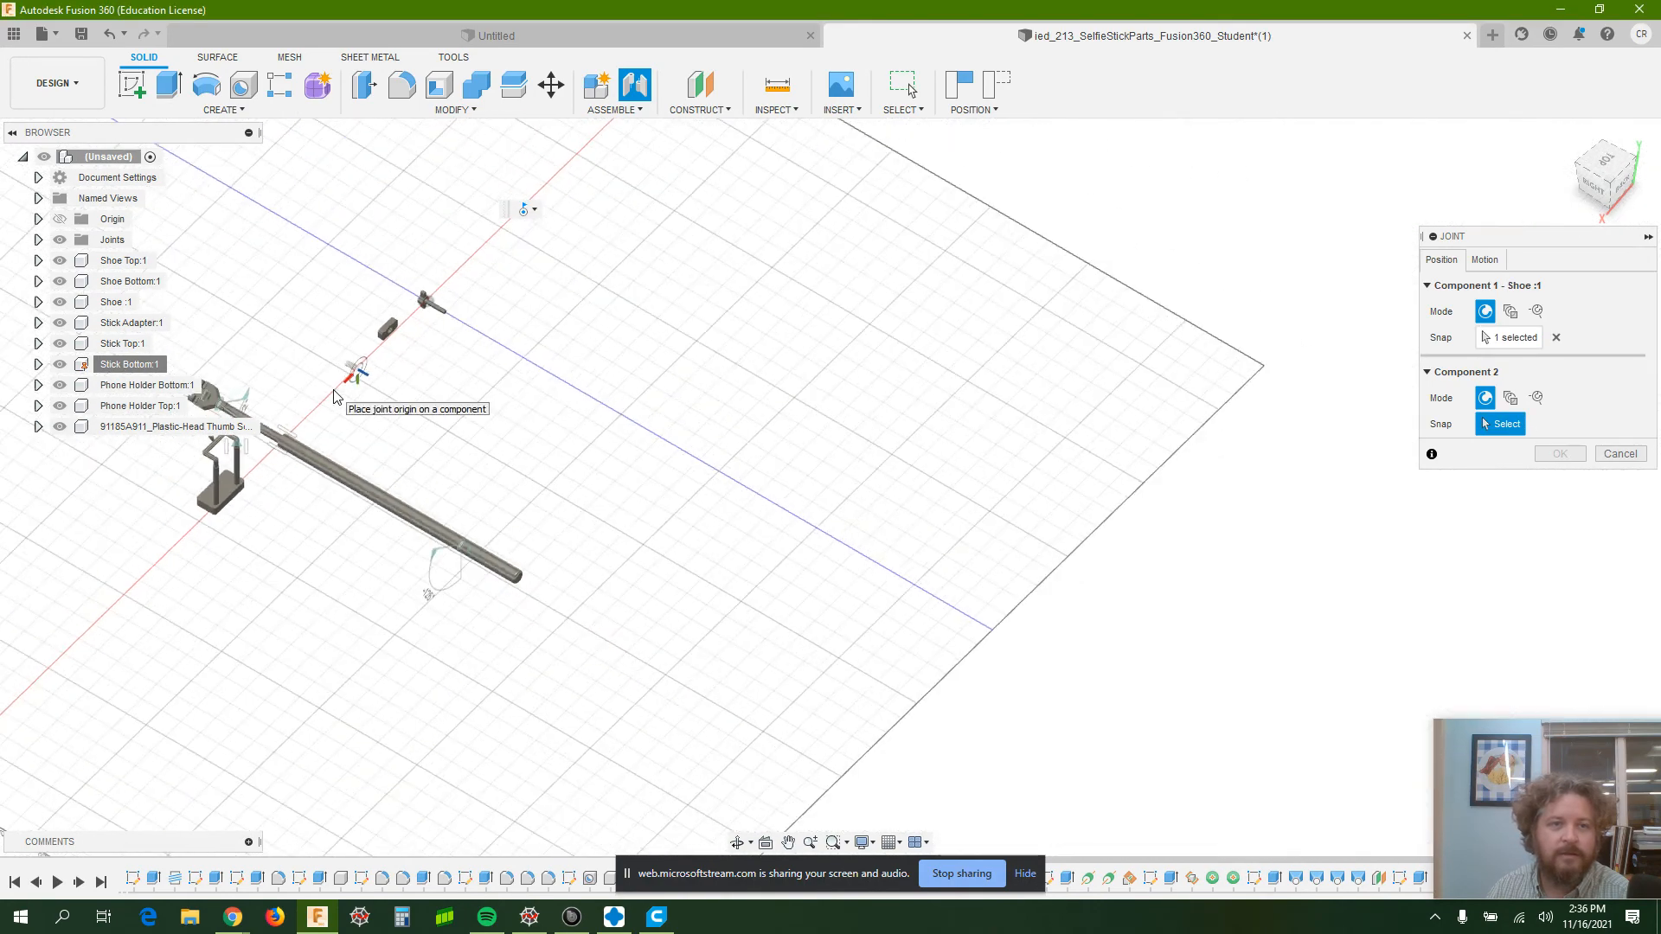
scroll(264, 394, up, 4)
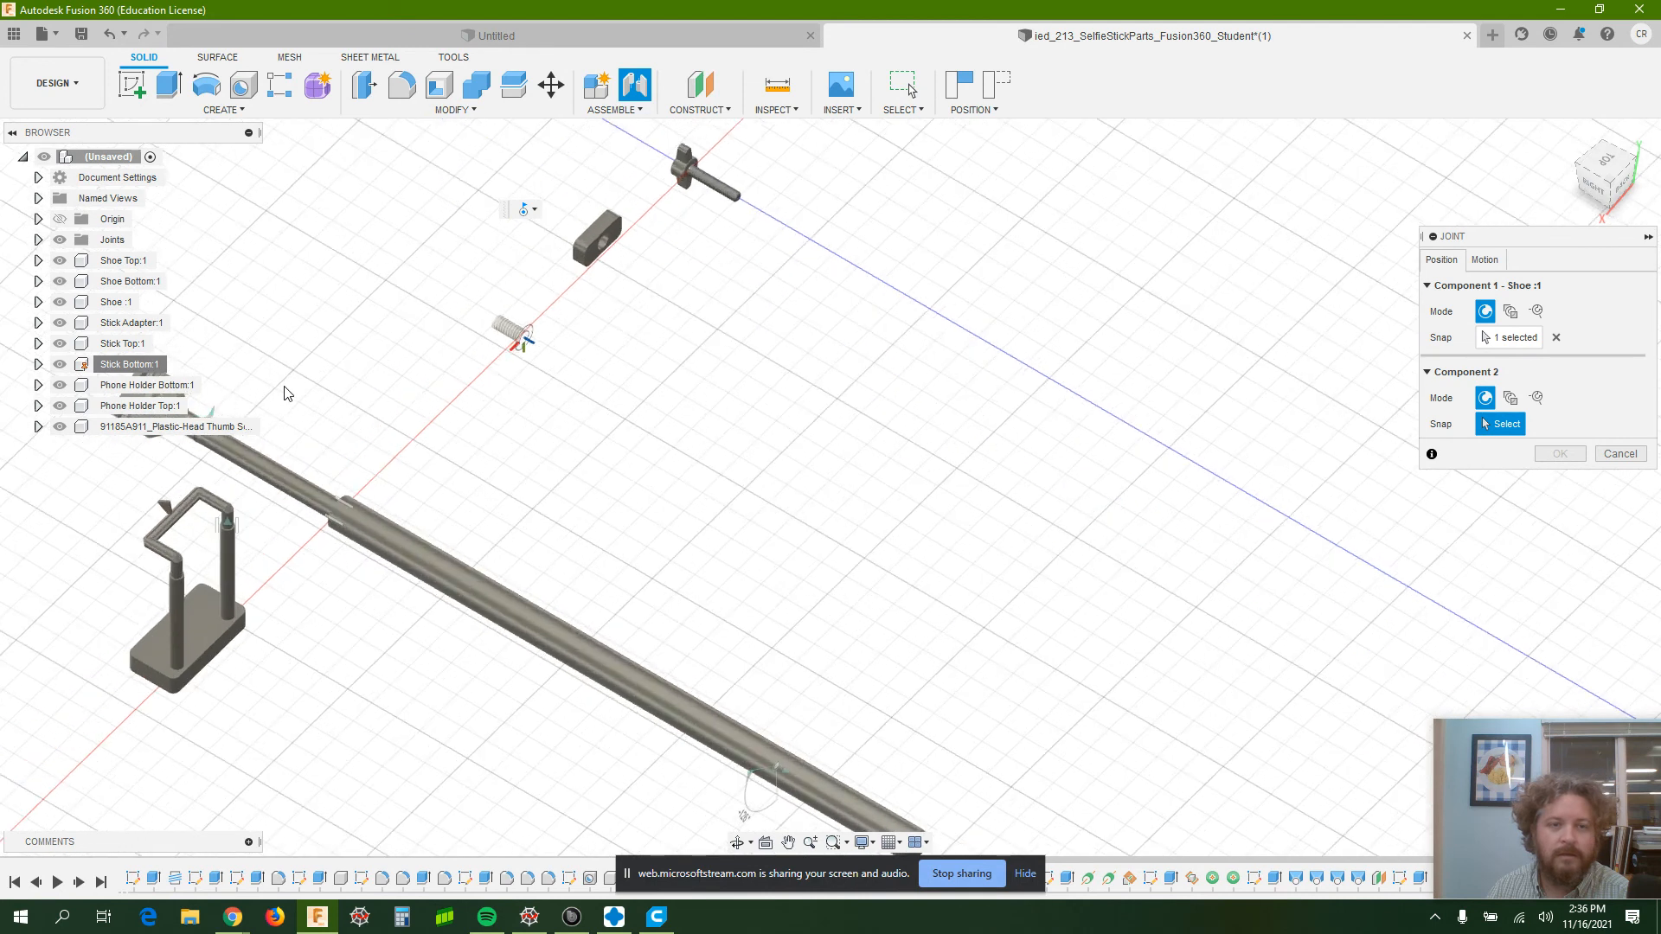
middle_drag(326, 386, 605, 449)
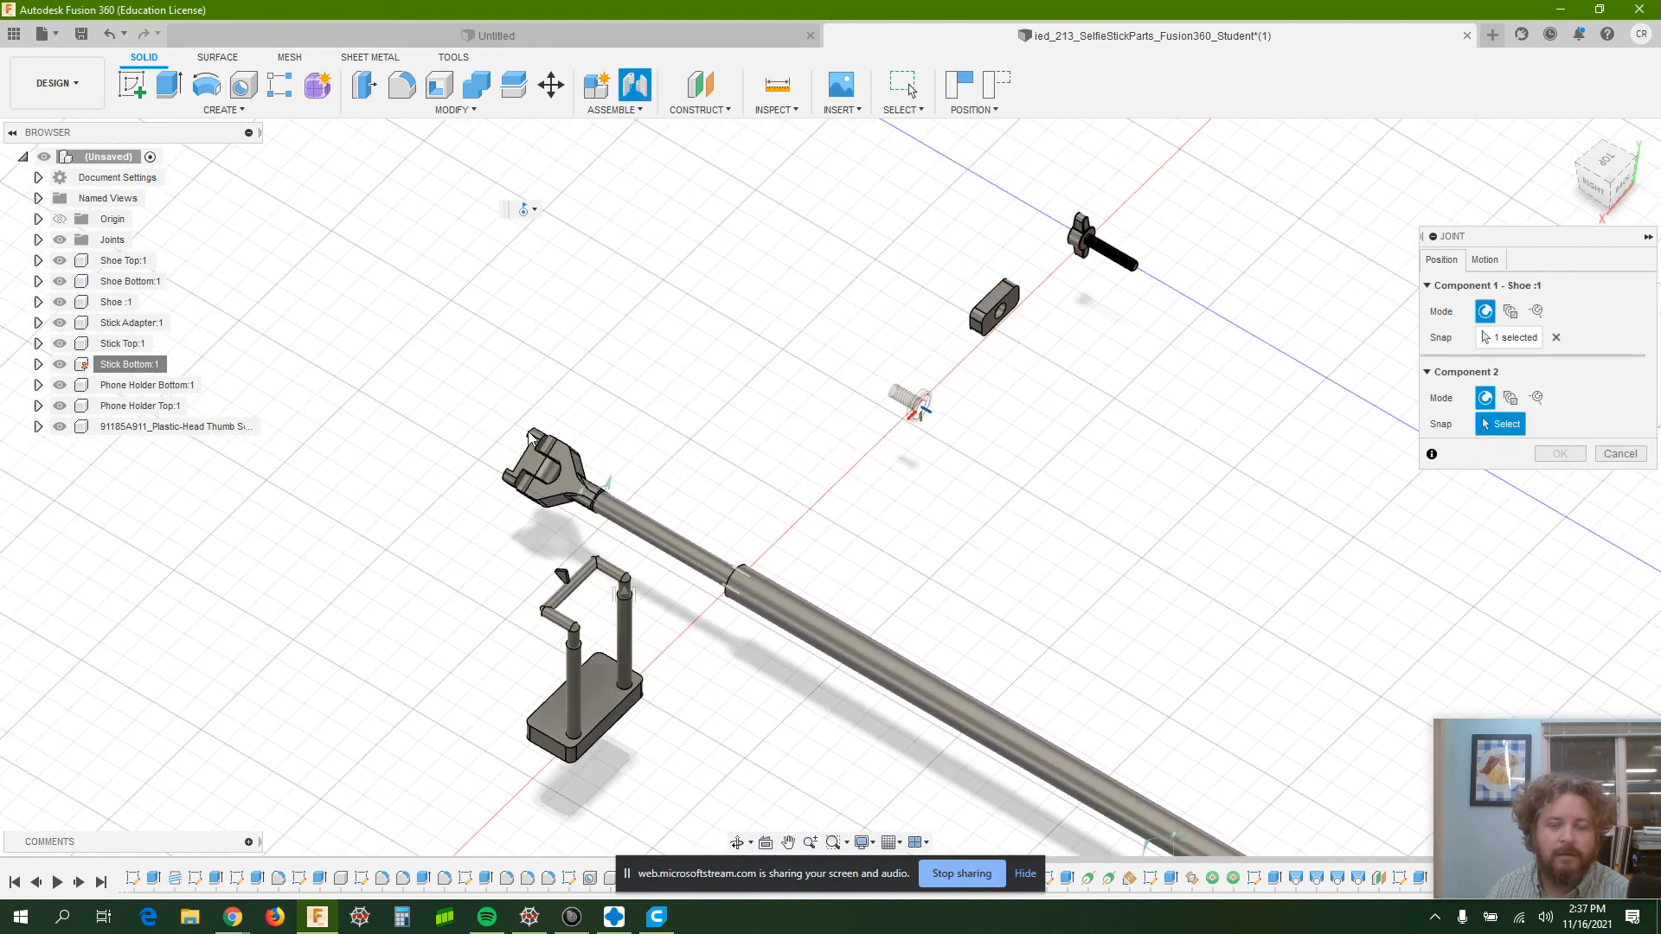
shift+middle_drag(388, 398, 597, 345)
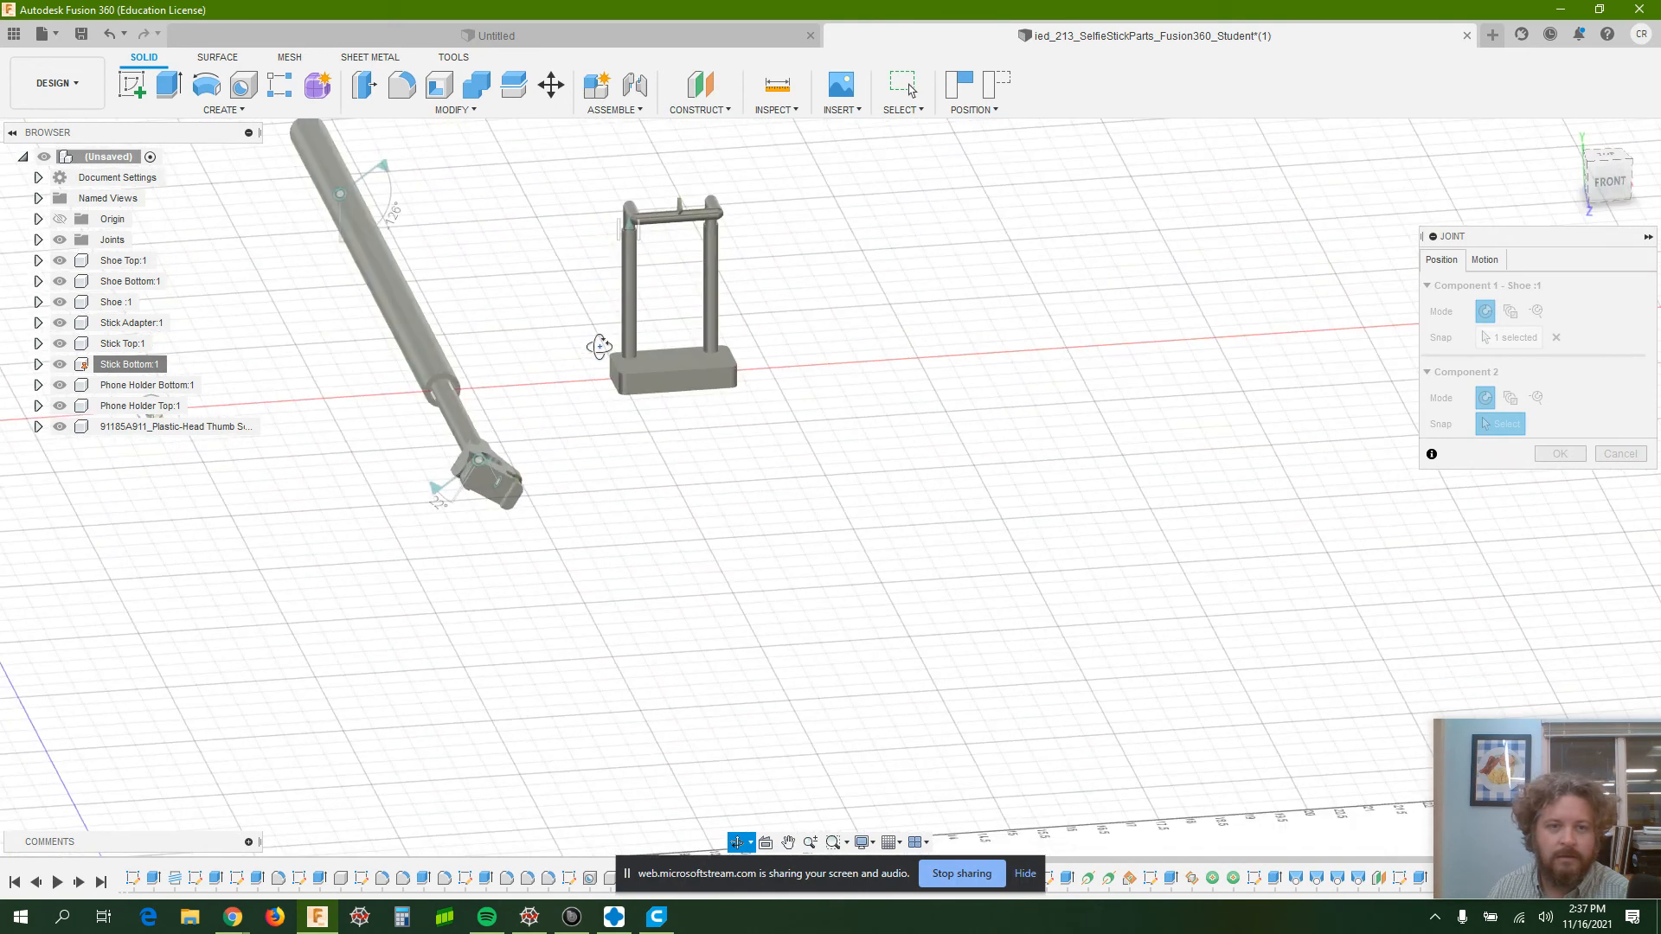
scroll(511, 485, up, 5)
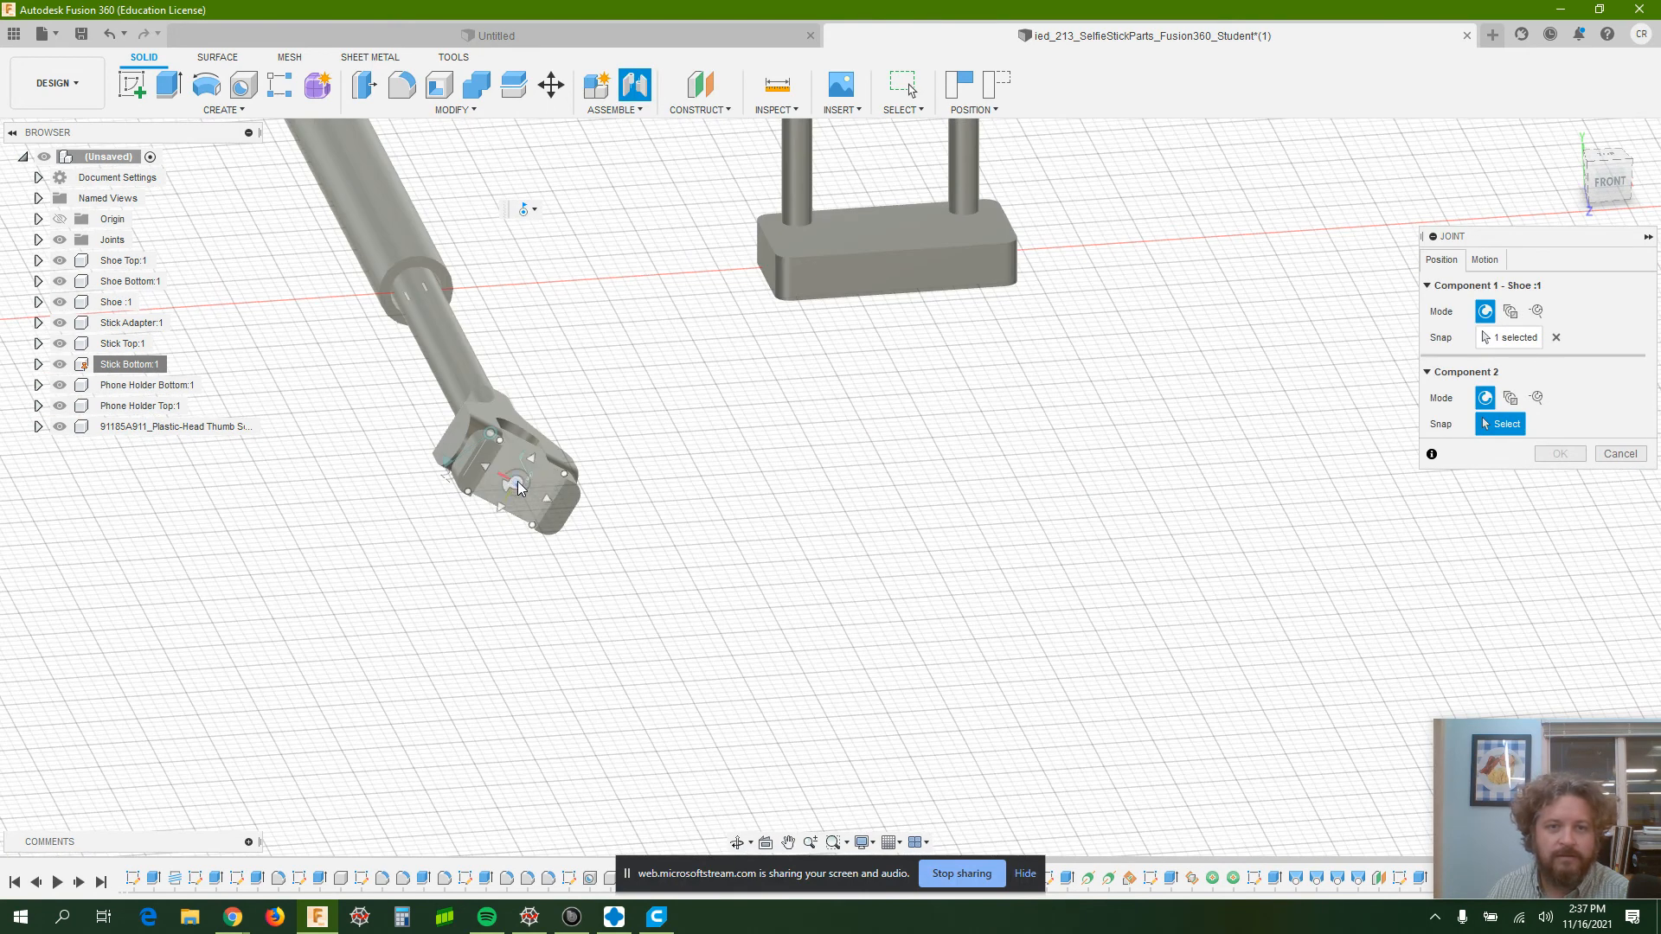
click(520, 489)
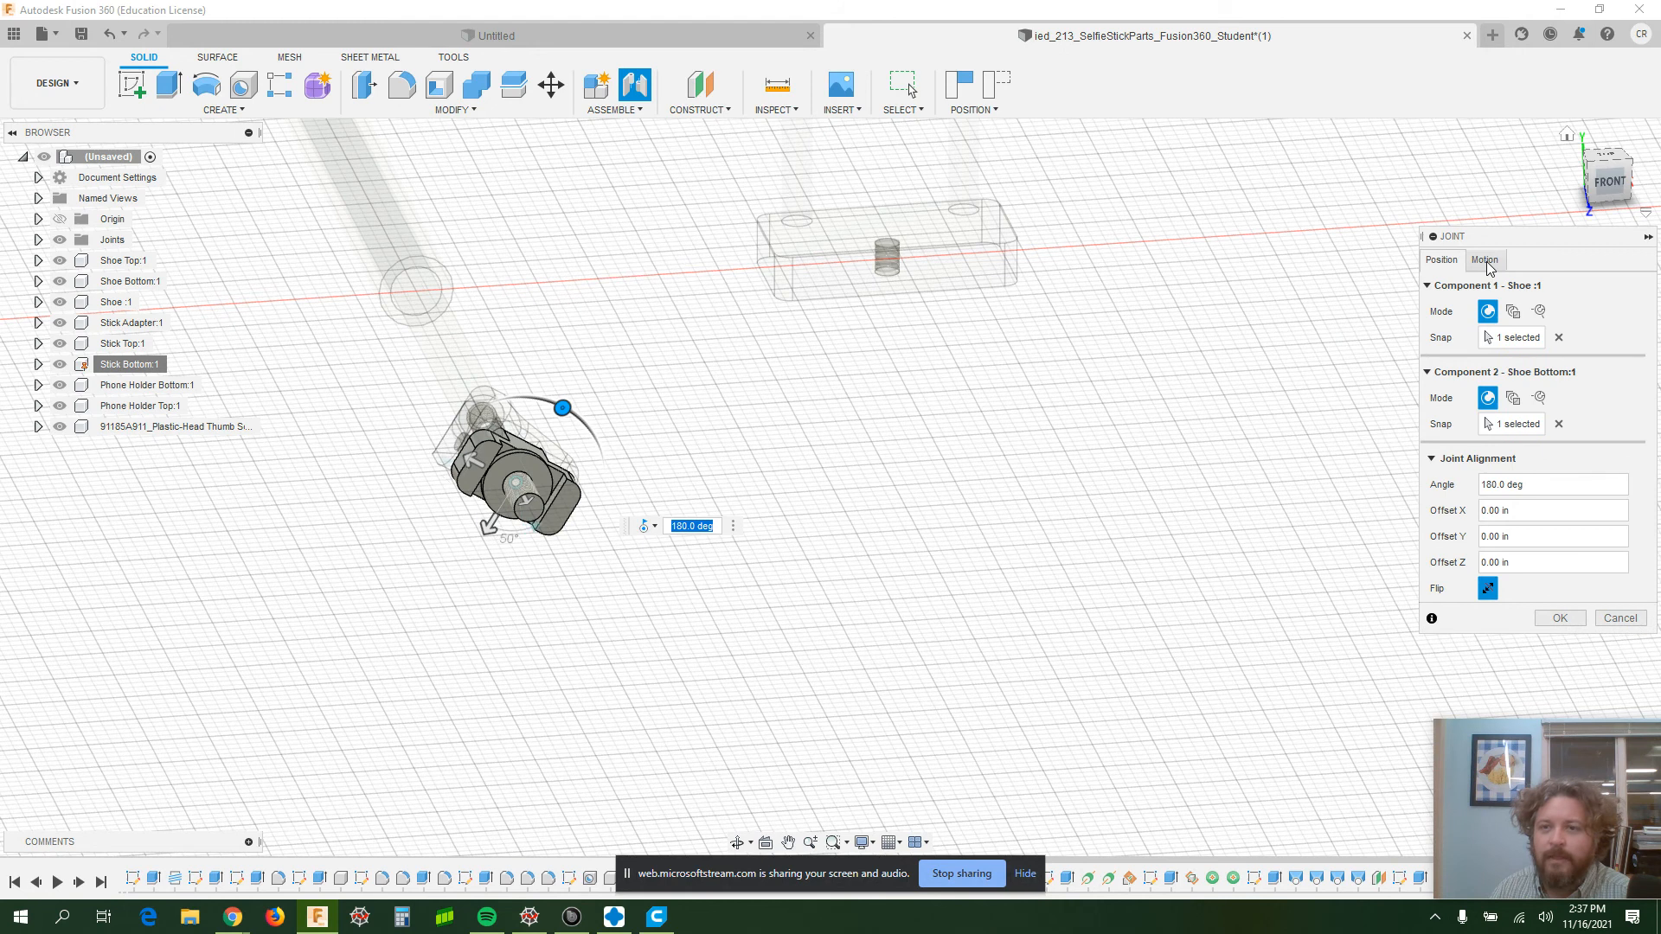
- Create the Shoe to Shoe Bottom joint with Rigid motion, previewing its animation and inspecting the jointed Shoe from the side
click(1485, 261)
click(1486, 312)
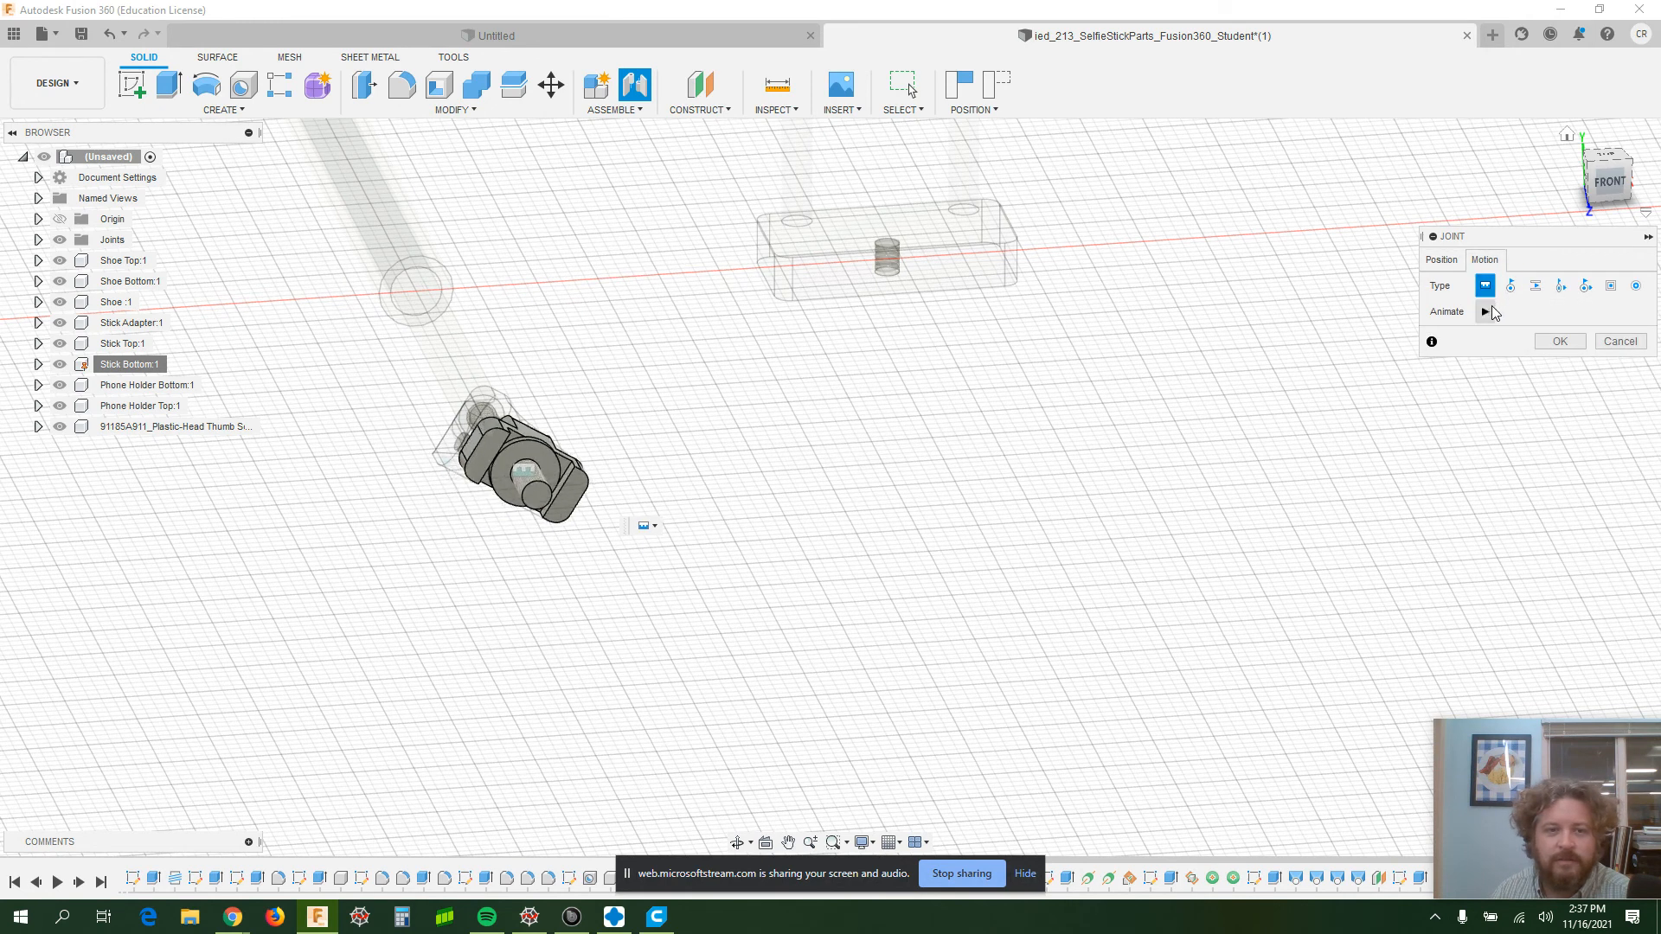
click(1560, 341)
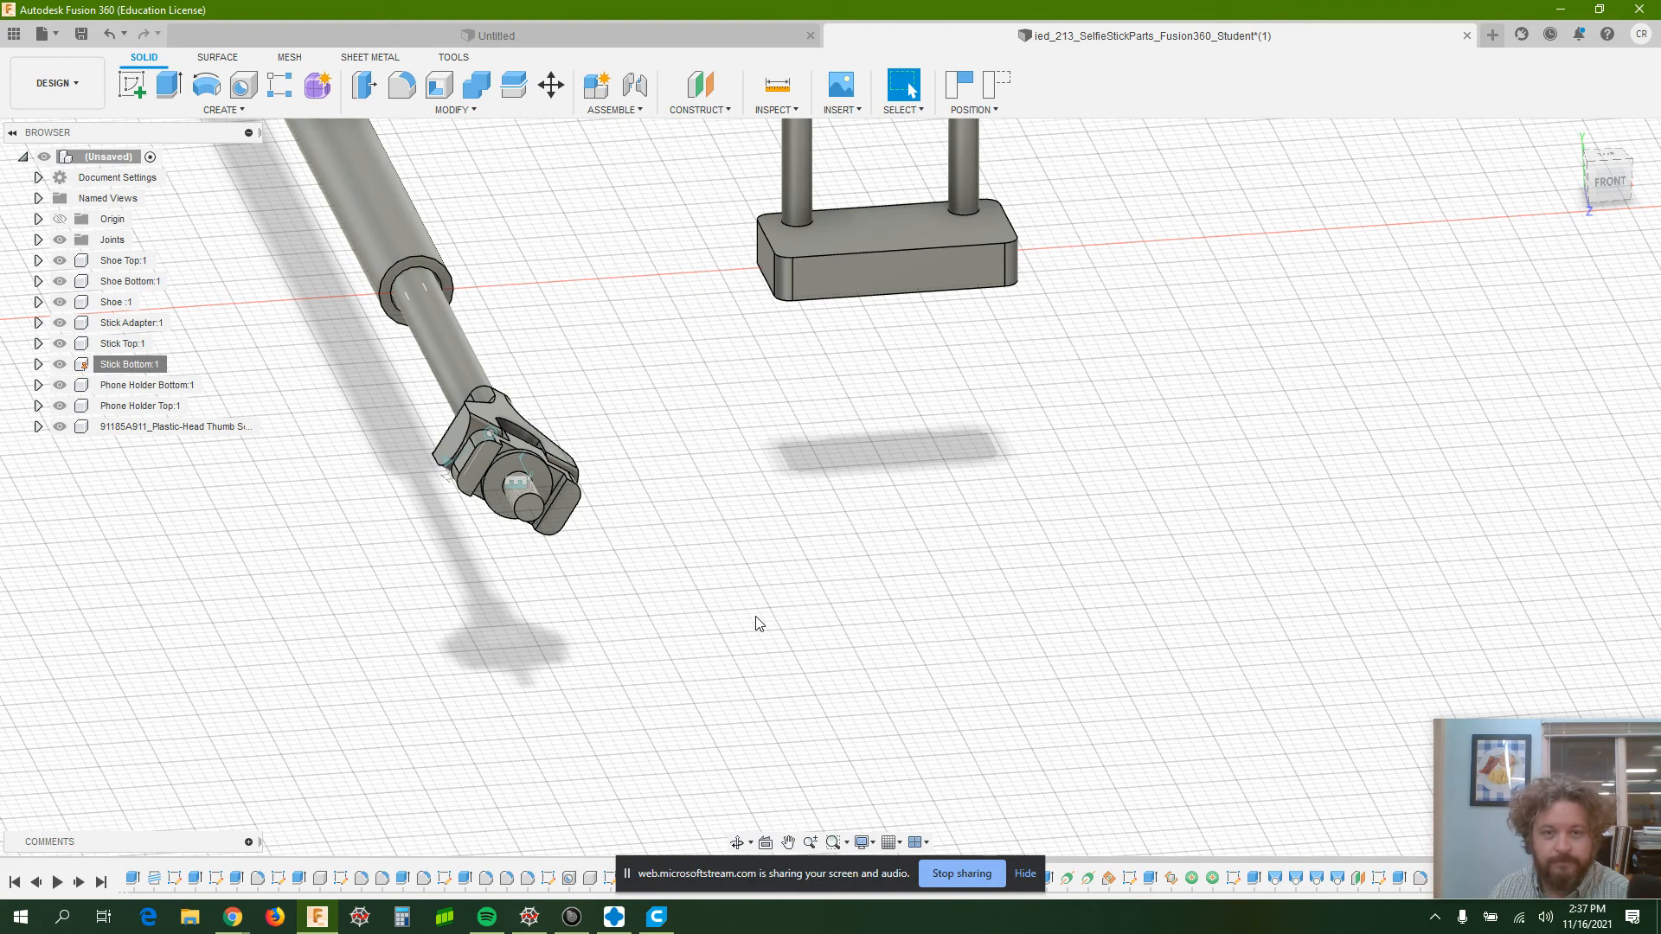
shift+middle_drag(760, 597, 648, 624)
scroll(623, 586, down, 3)
mouse_move(554, 499)
mouse_down()
mouse_move(375, 551)
mouse_move(569, 487)
mouse_up()
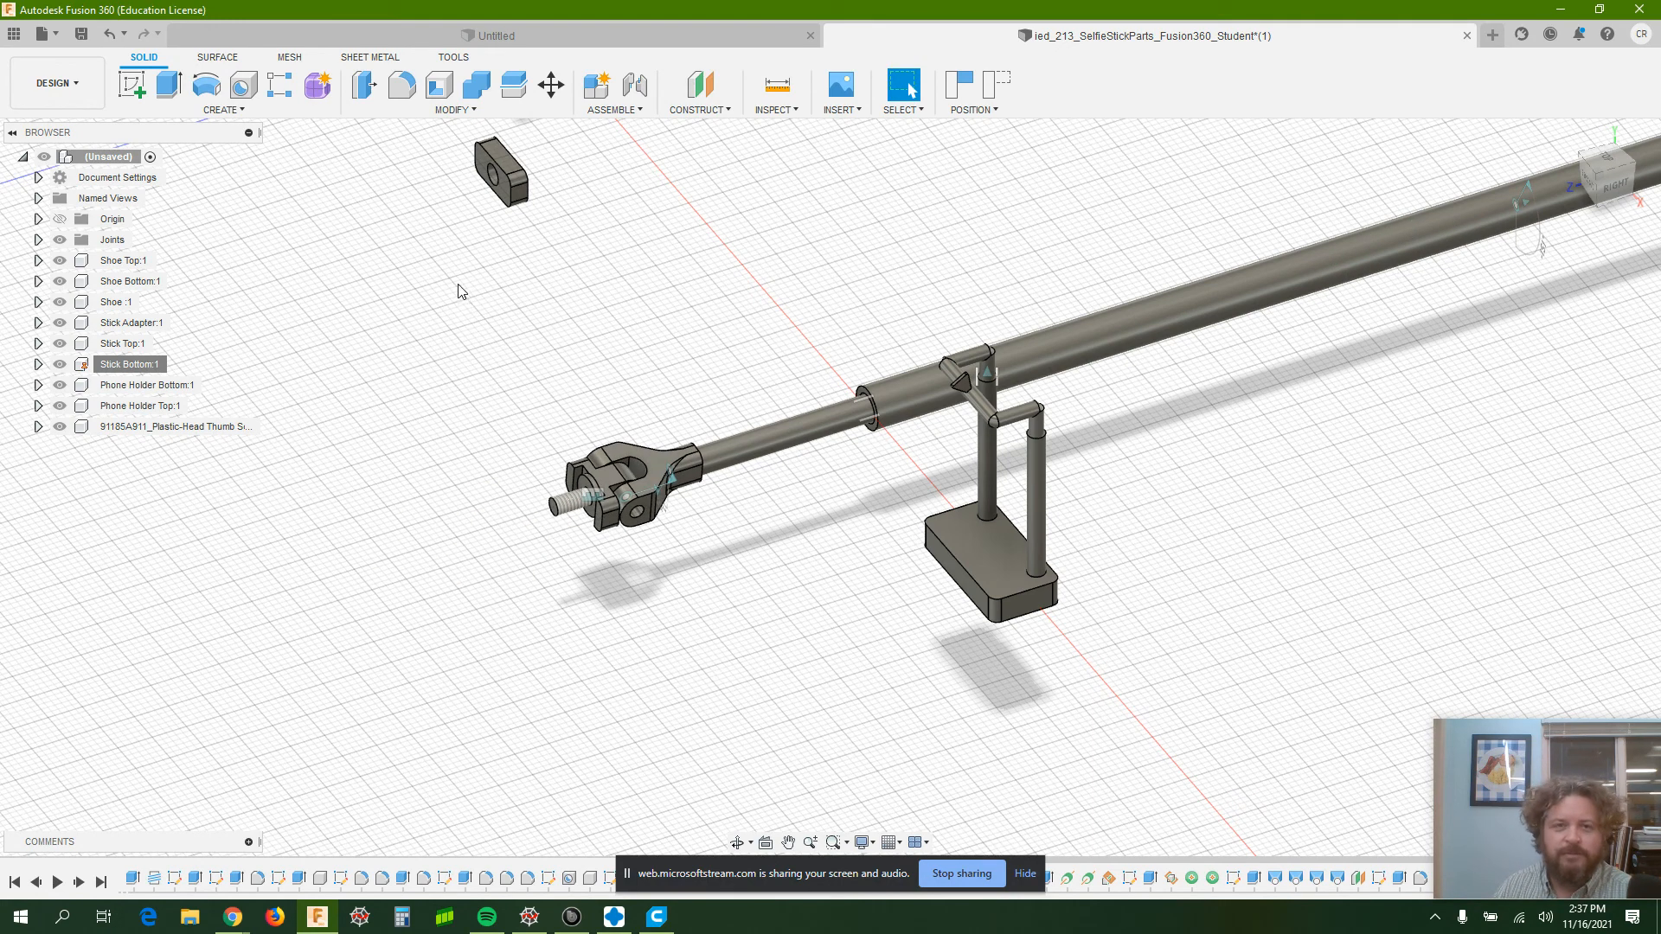
- Start a drawing from the design, saving the design as "ied_213_SelfieStickParts_Fusion360_Student take 1" in My First Project
click(56, 90)
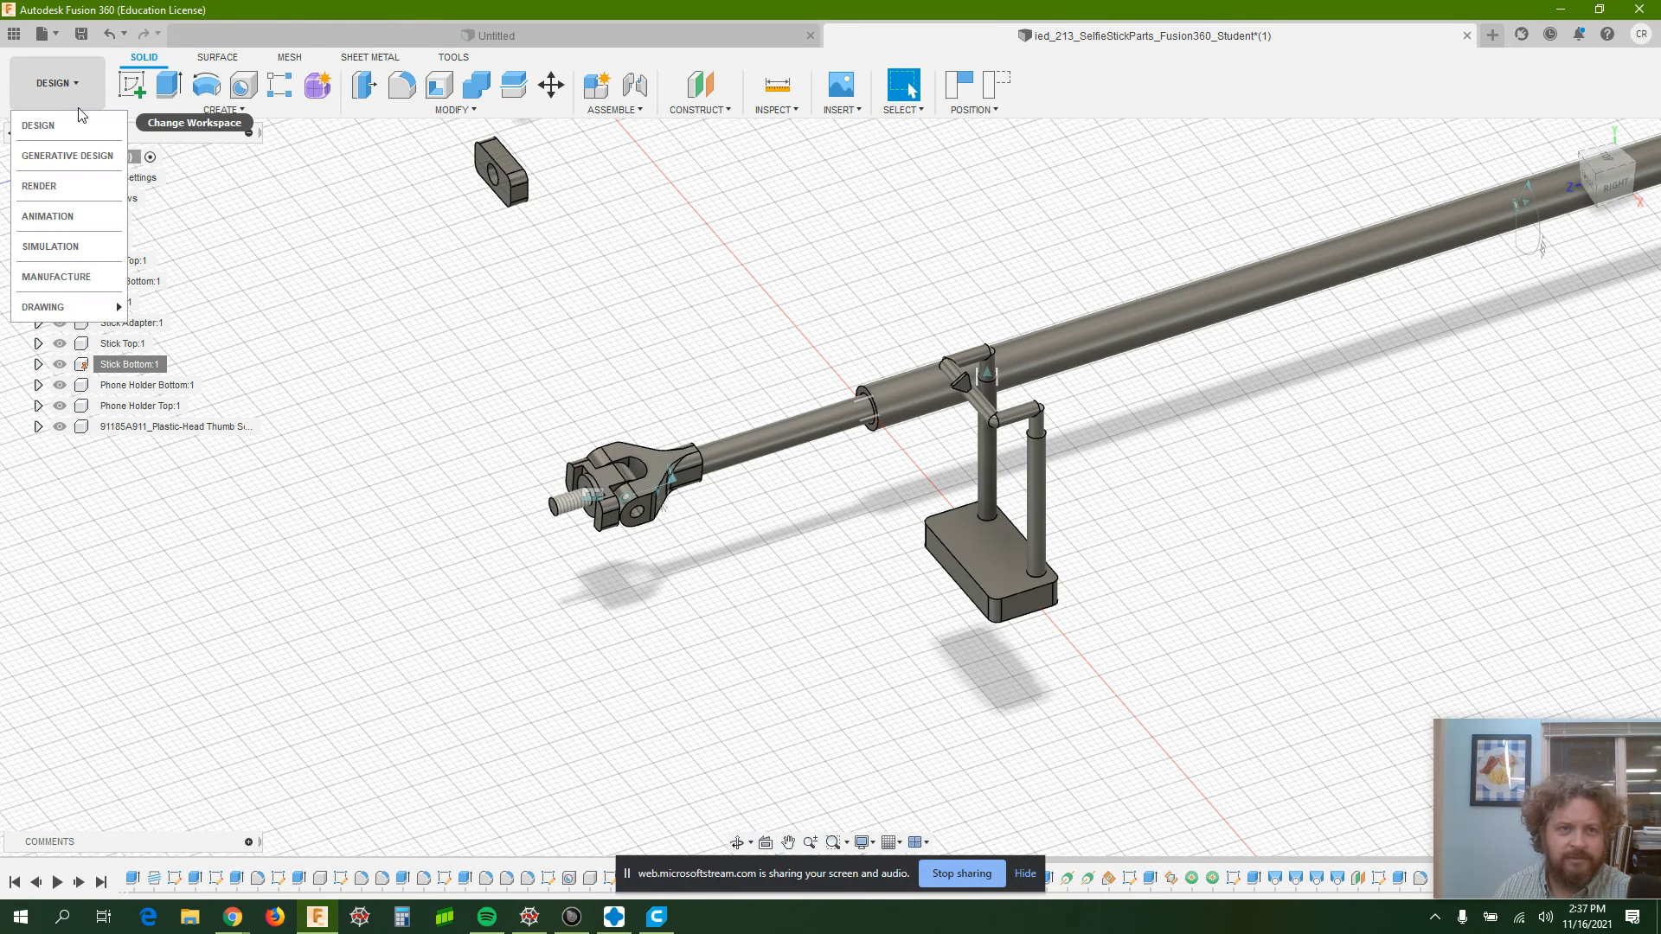
mouse_move(76, 308)
click(147, 308)
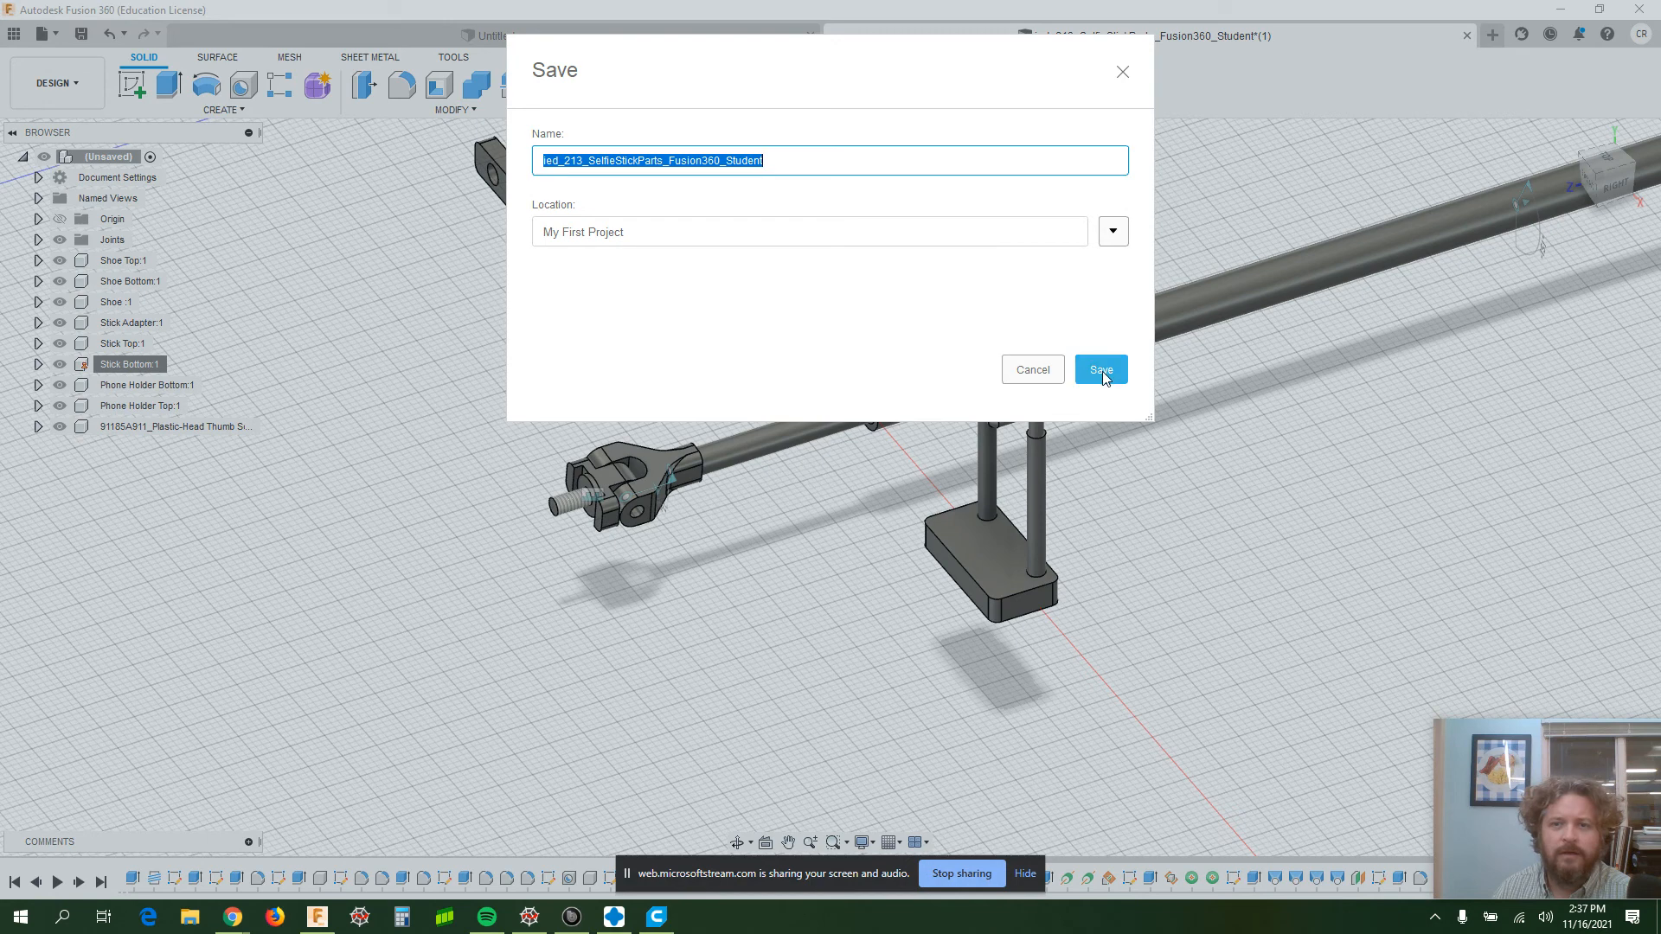
click(840, 154)
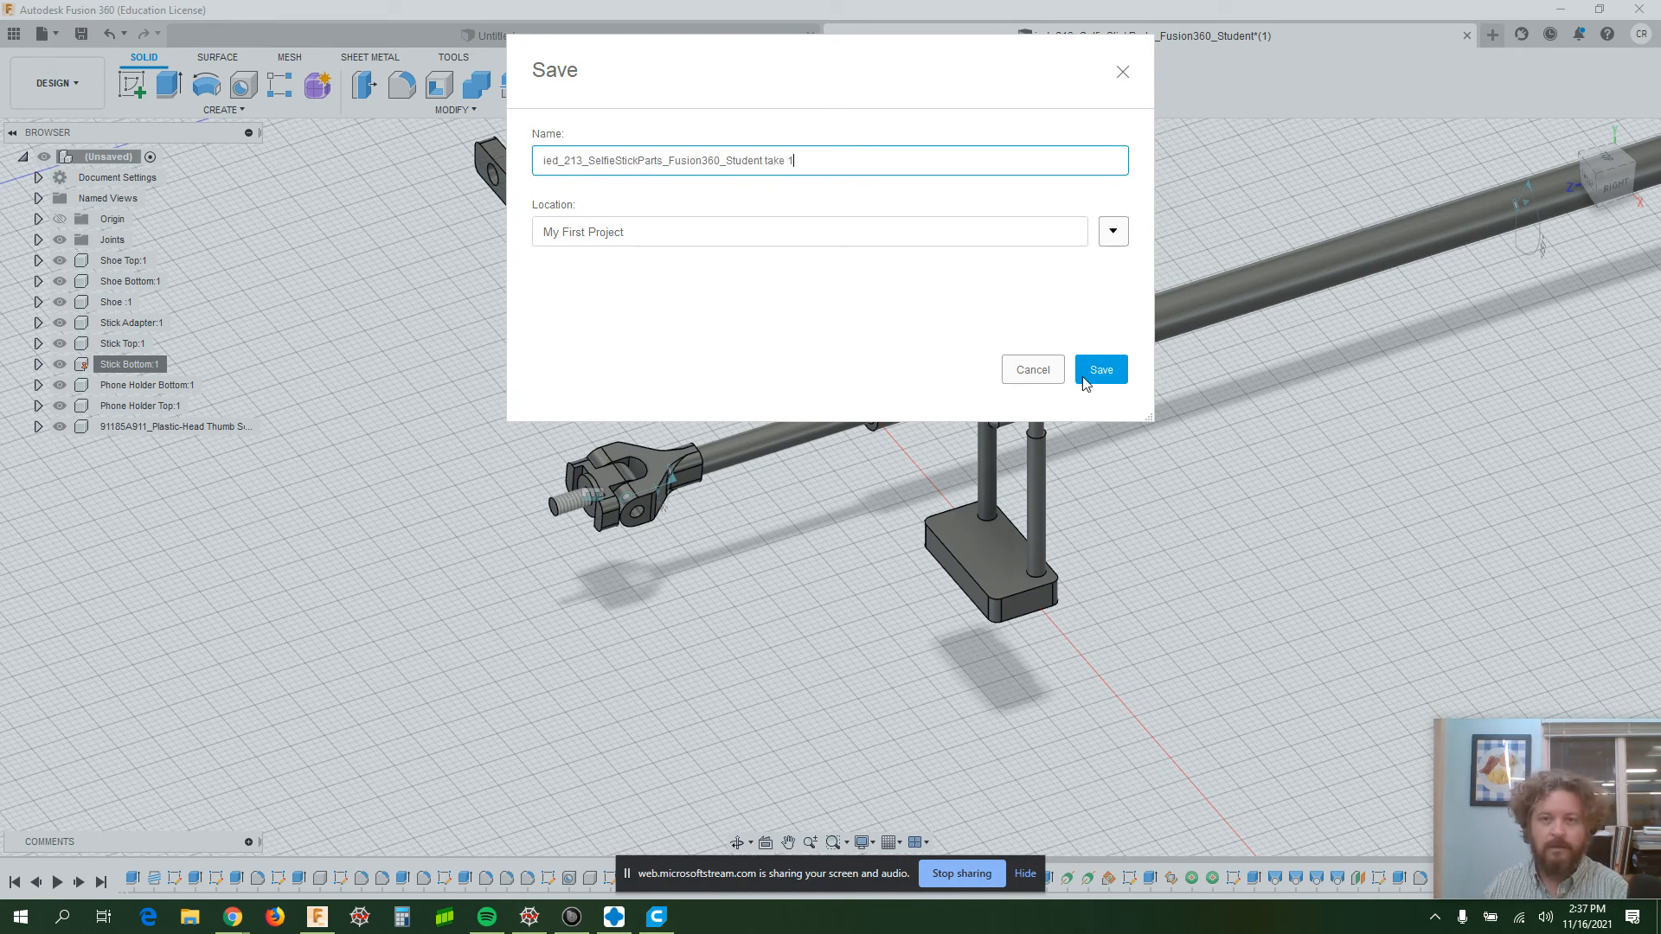
click(1108, 369)
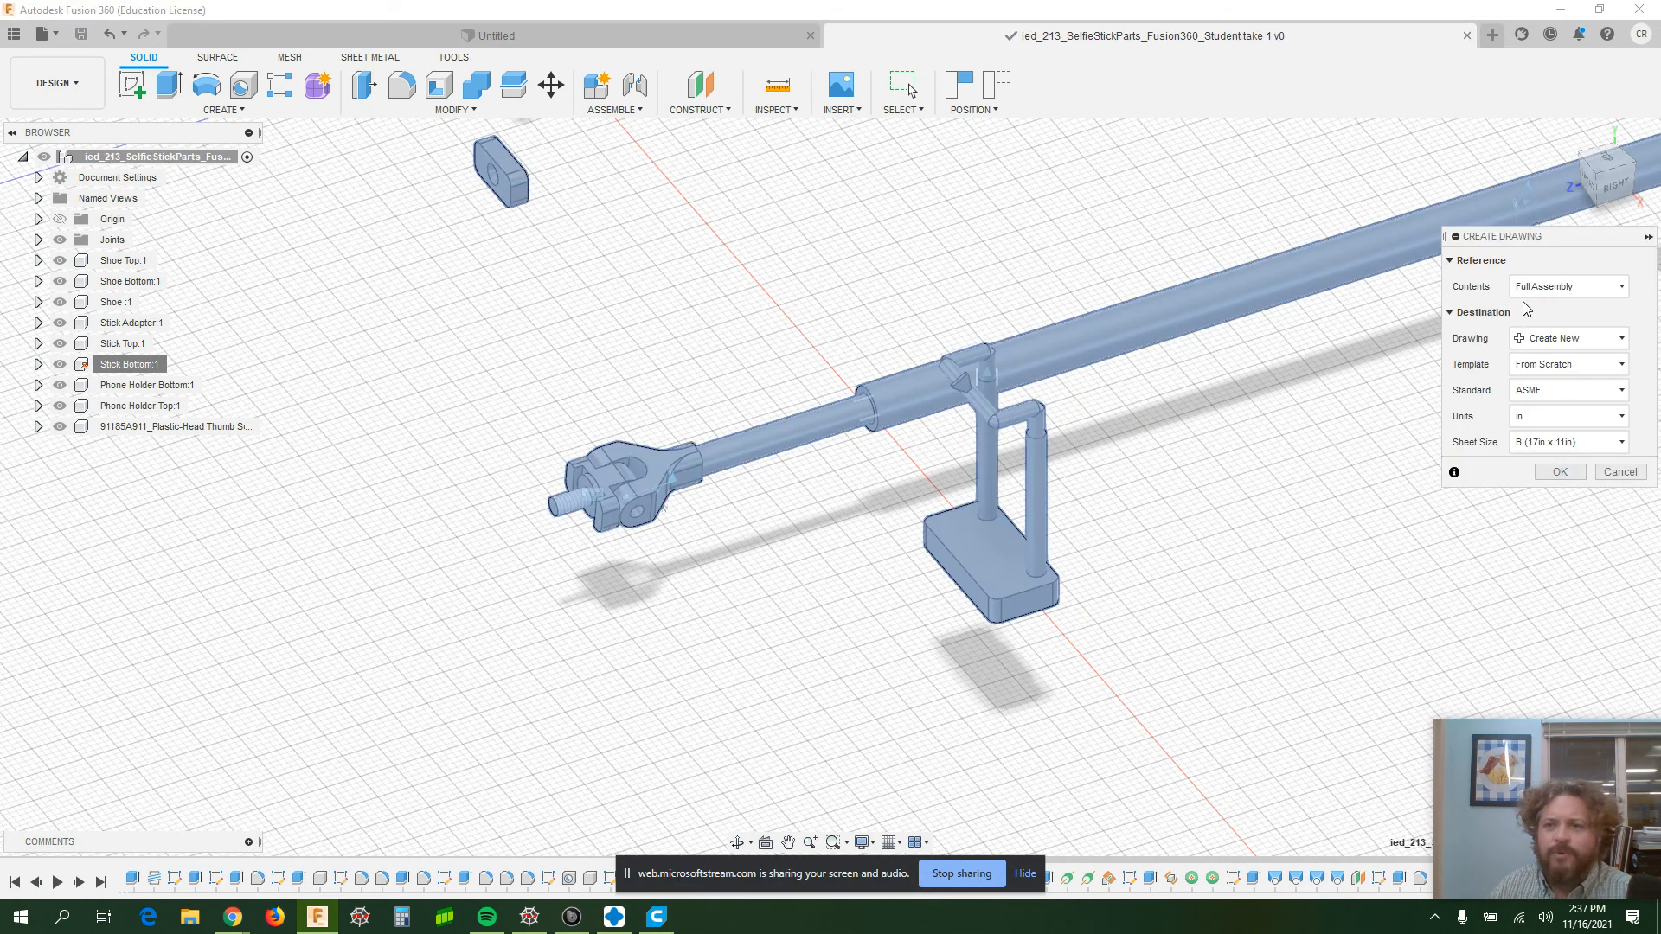
- Create a new drawing of the full assembly using the first Bowie Drawing Template
click(1581, 344)
click(1576, 358)
click(1575, 366)
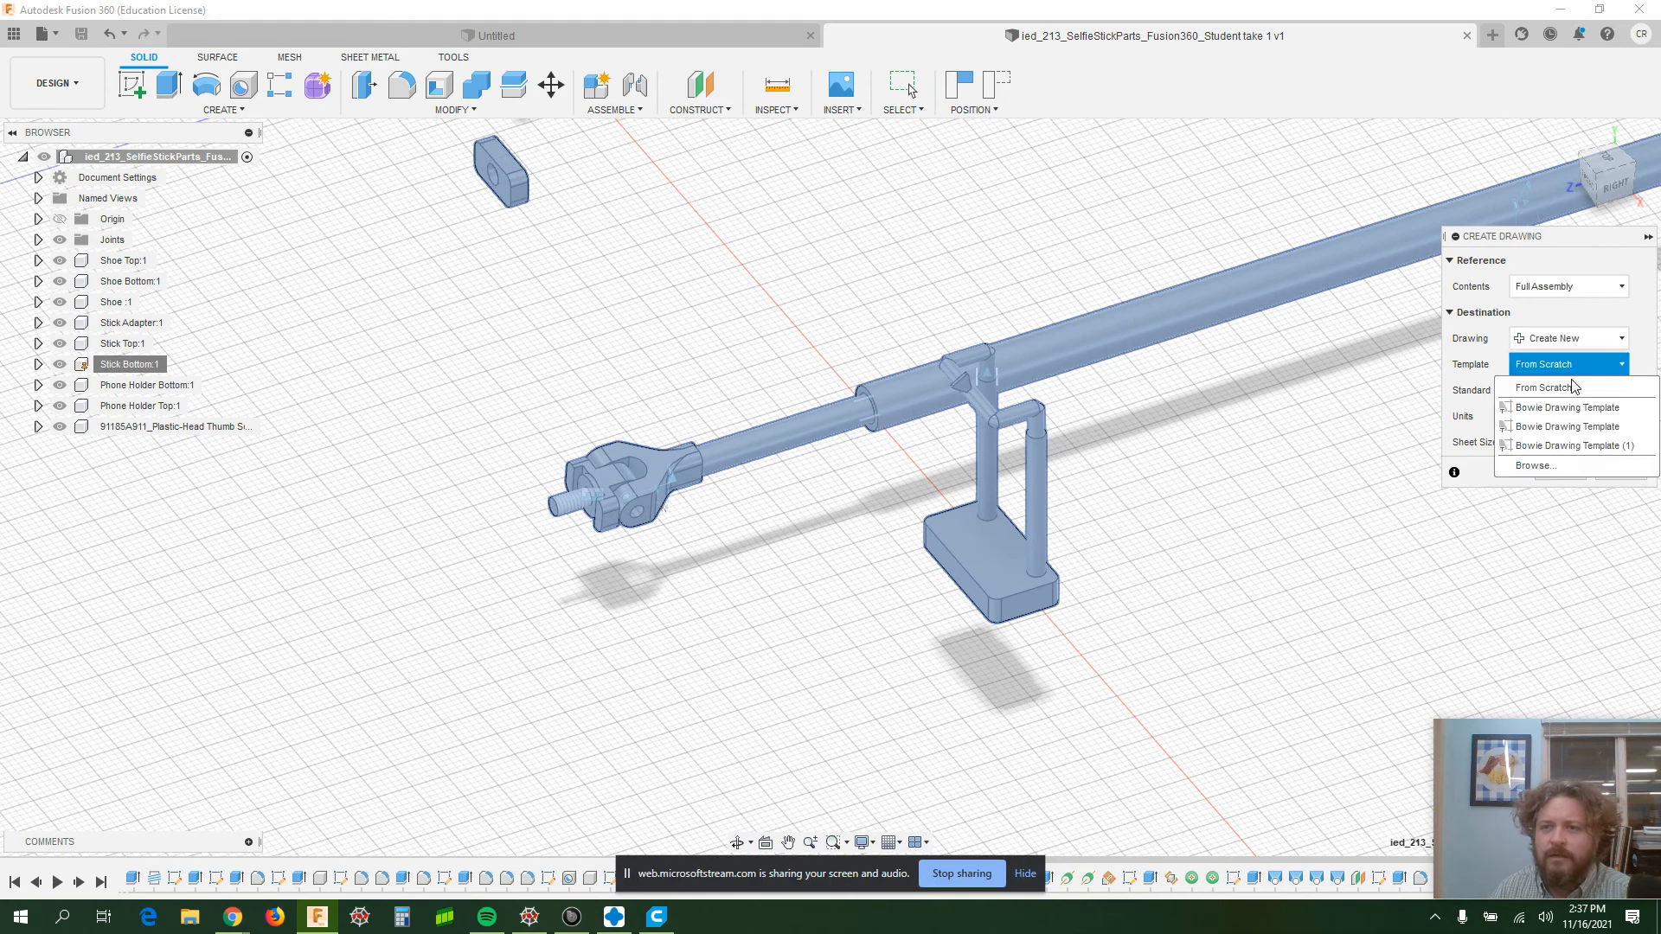
click(1561, 407)
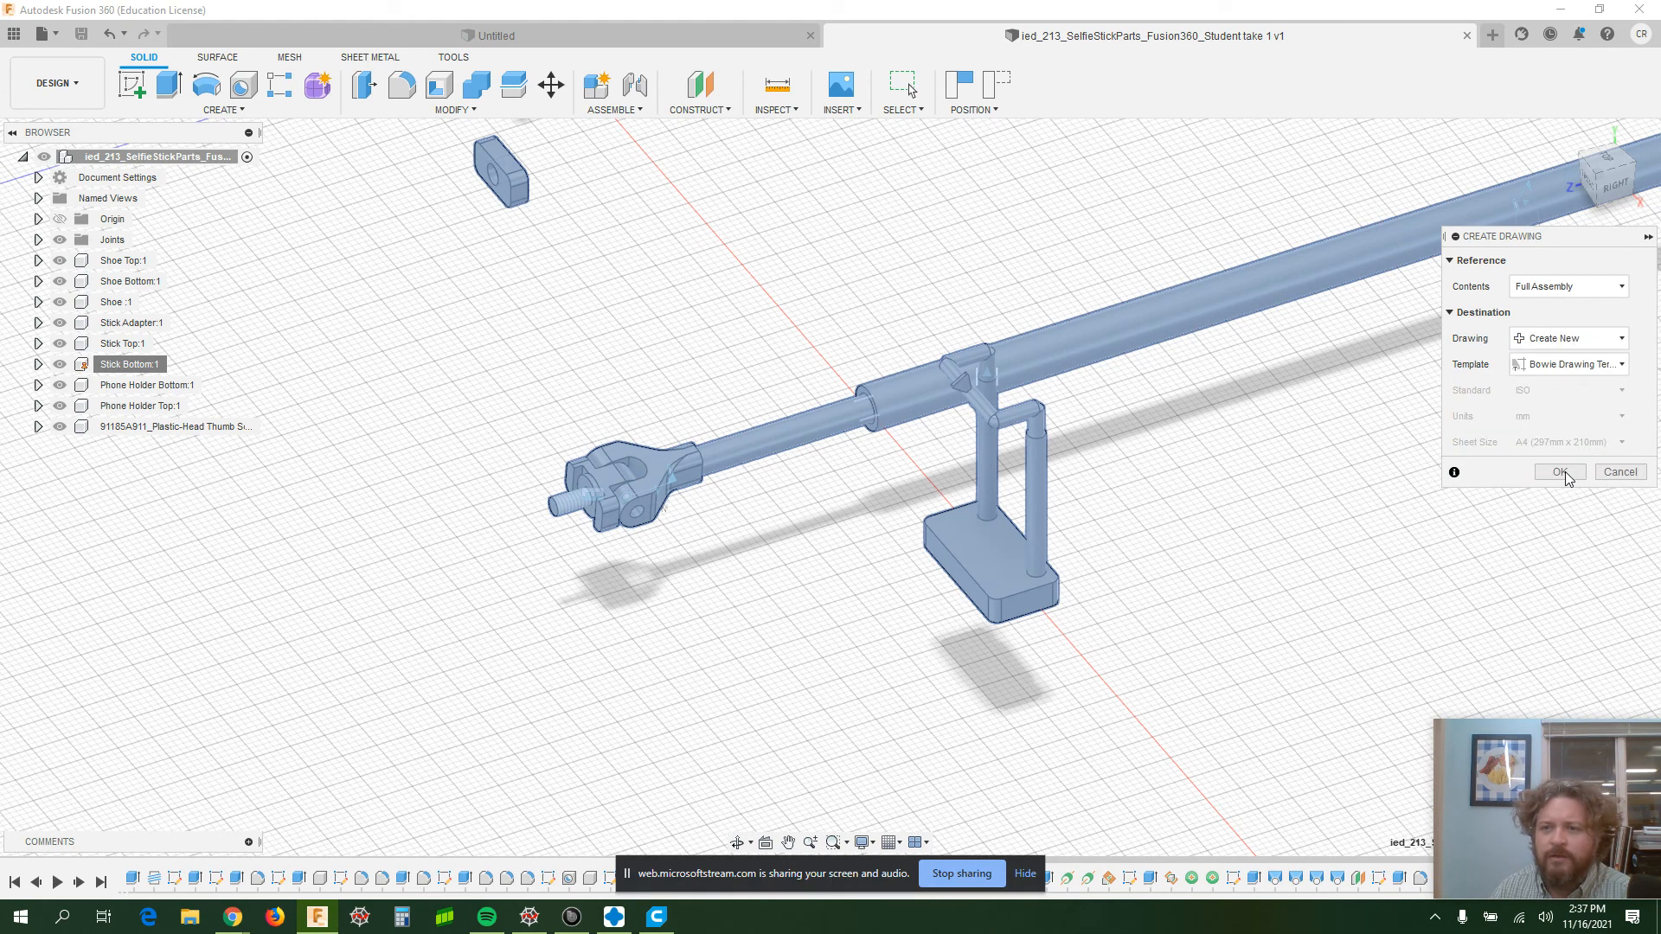
click(1565, 471)
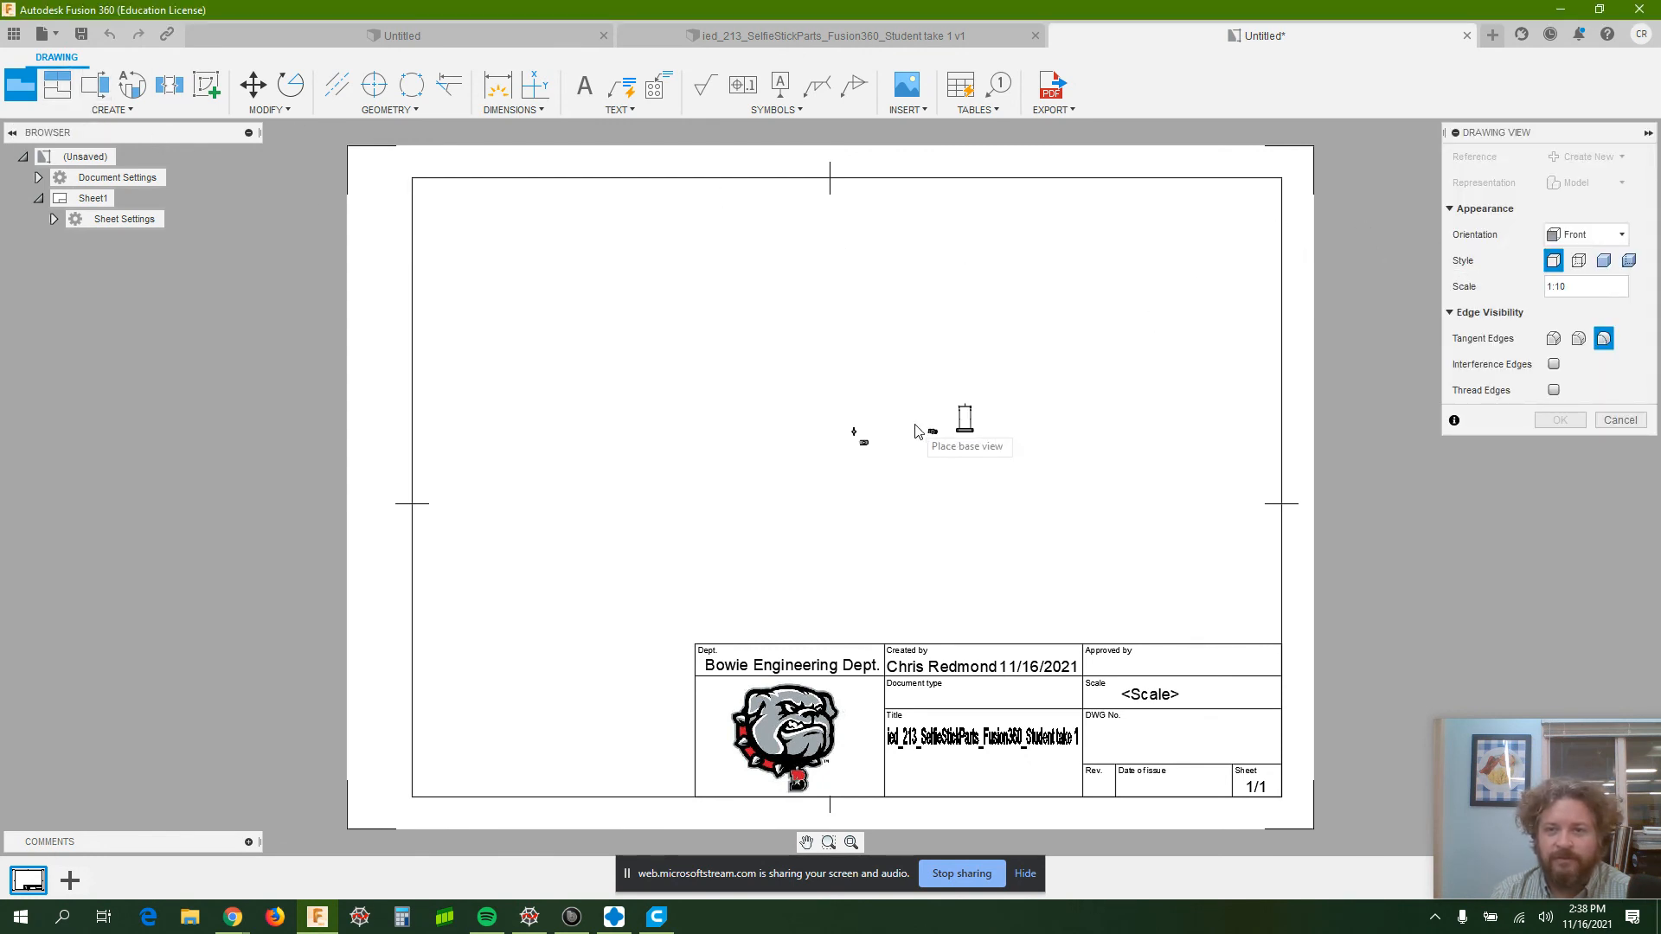
- Place the assembly's base view in SW Isometric orientation near the middle of the sheet, above the title block
click(1587, 234)
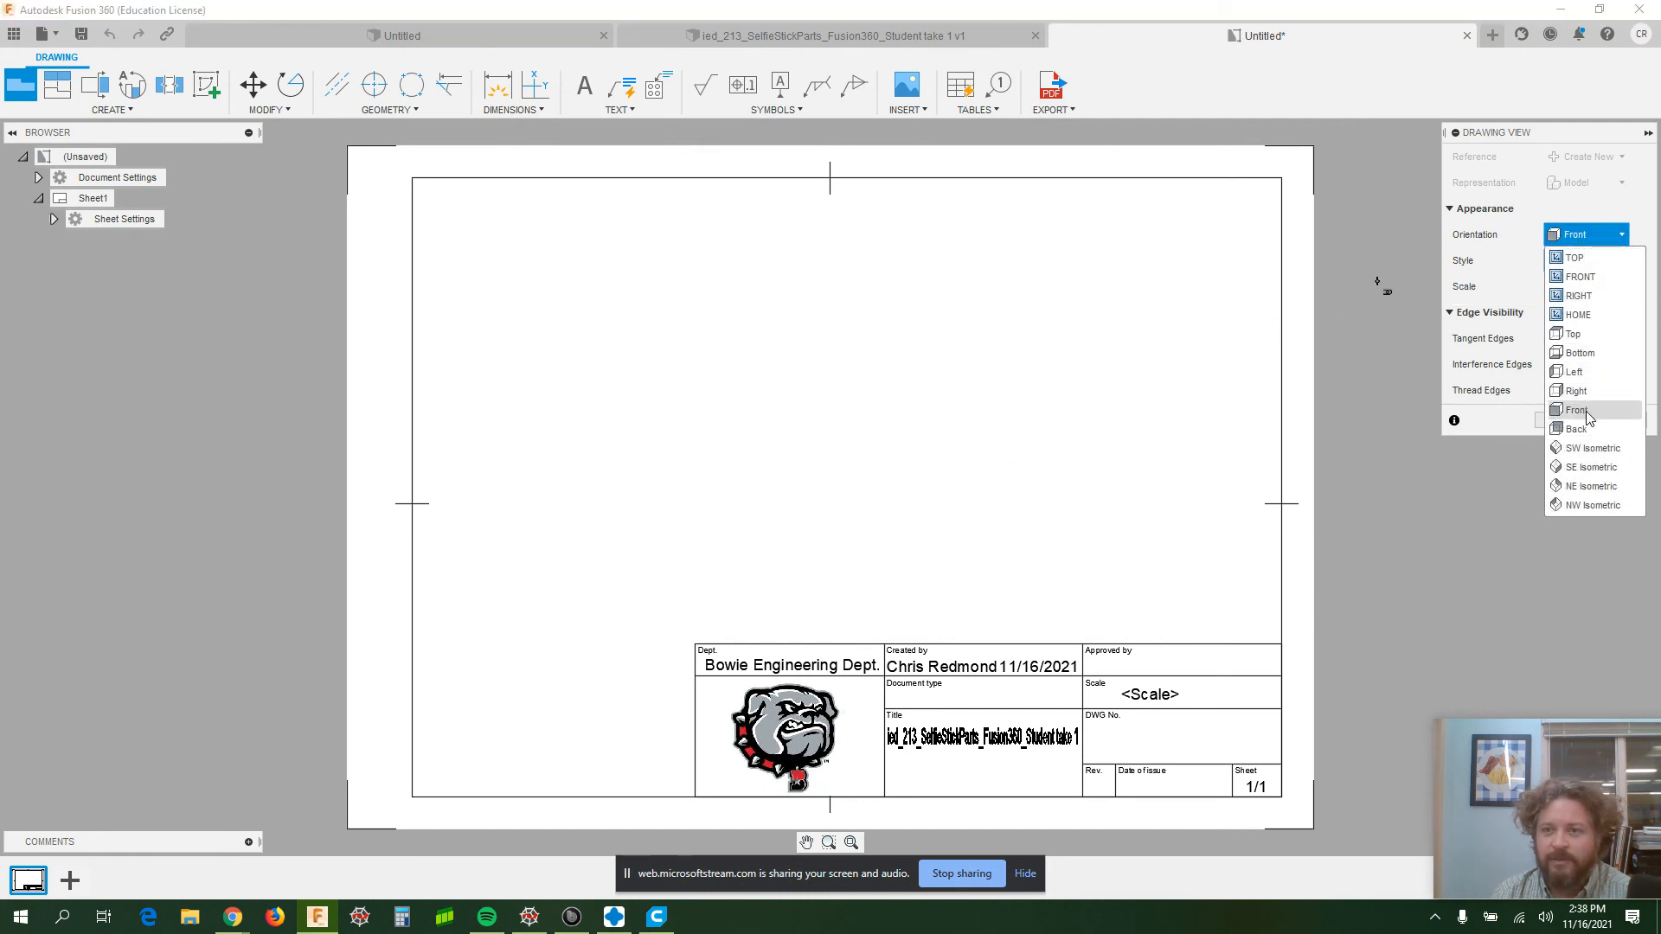
click(1588, 448)
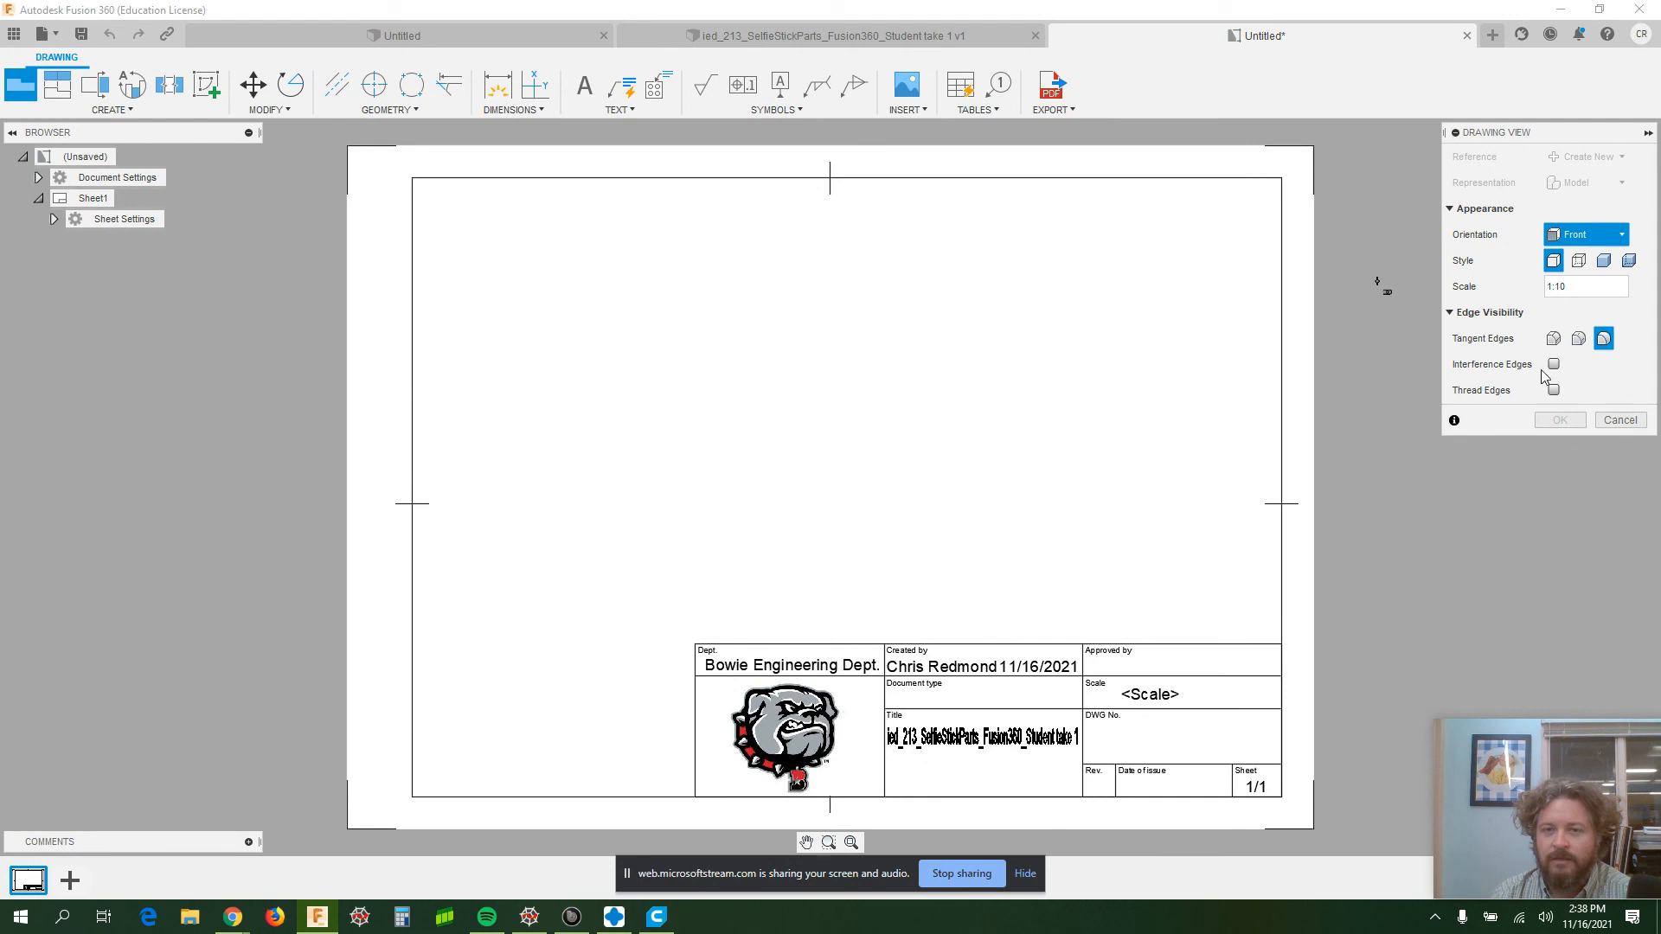
click(1593, 236)
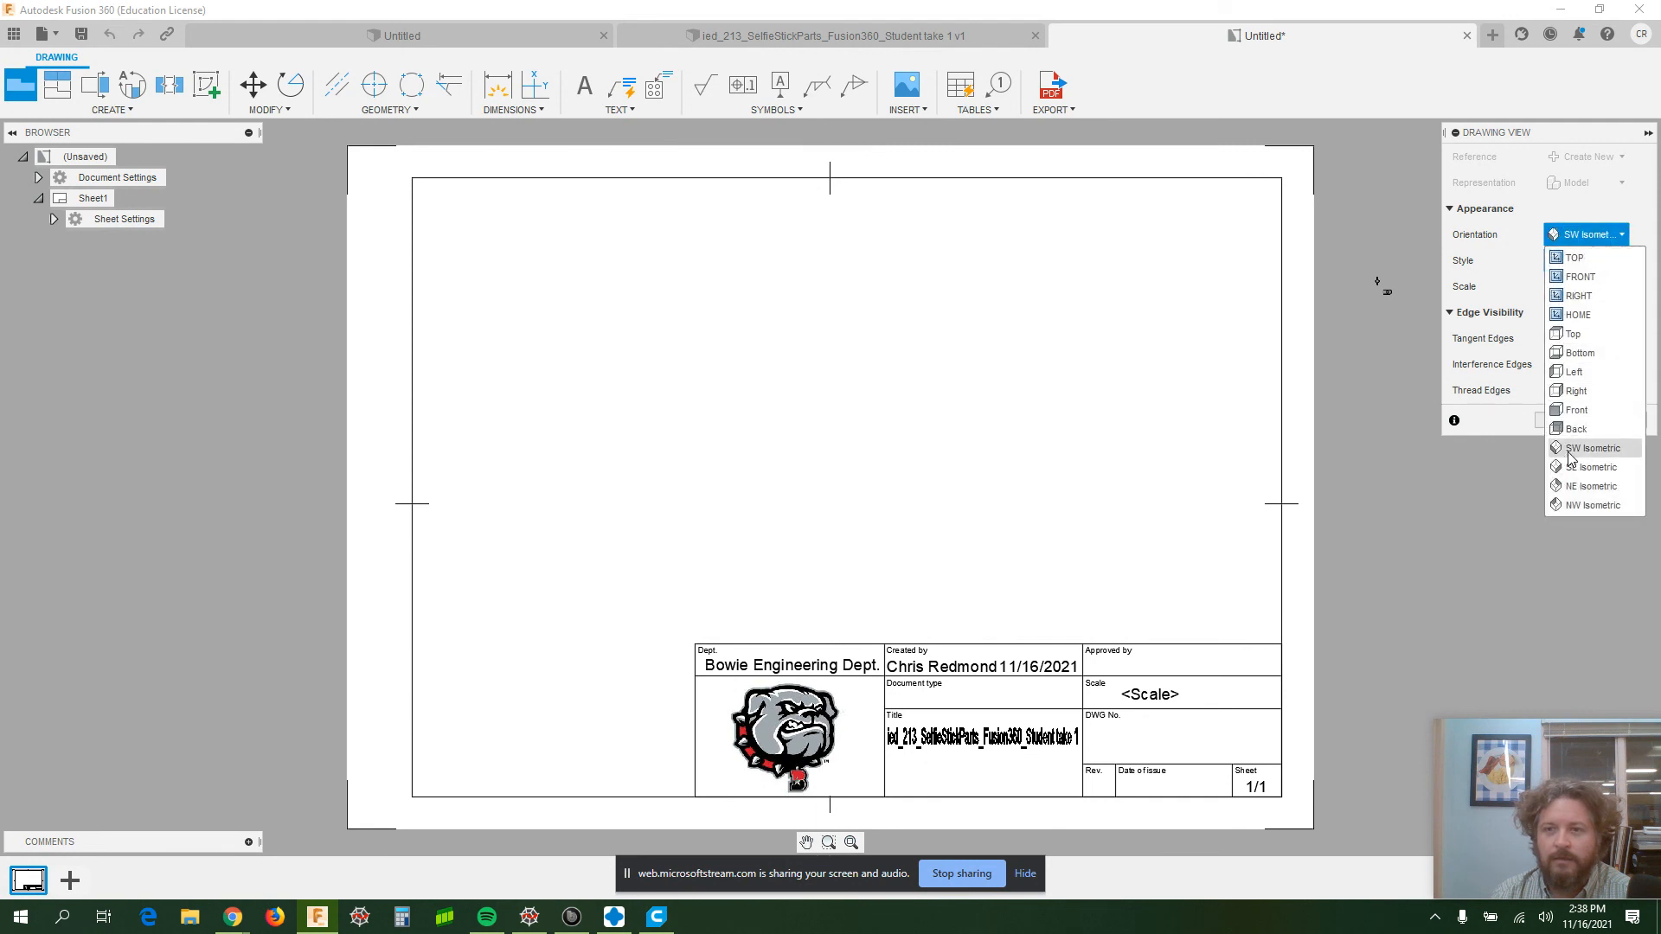
click(1569, 450)
click(763, 459)
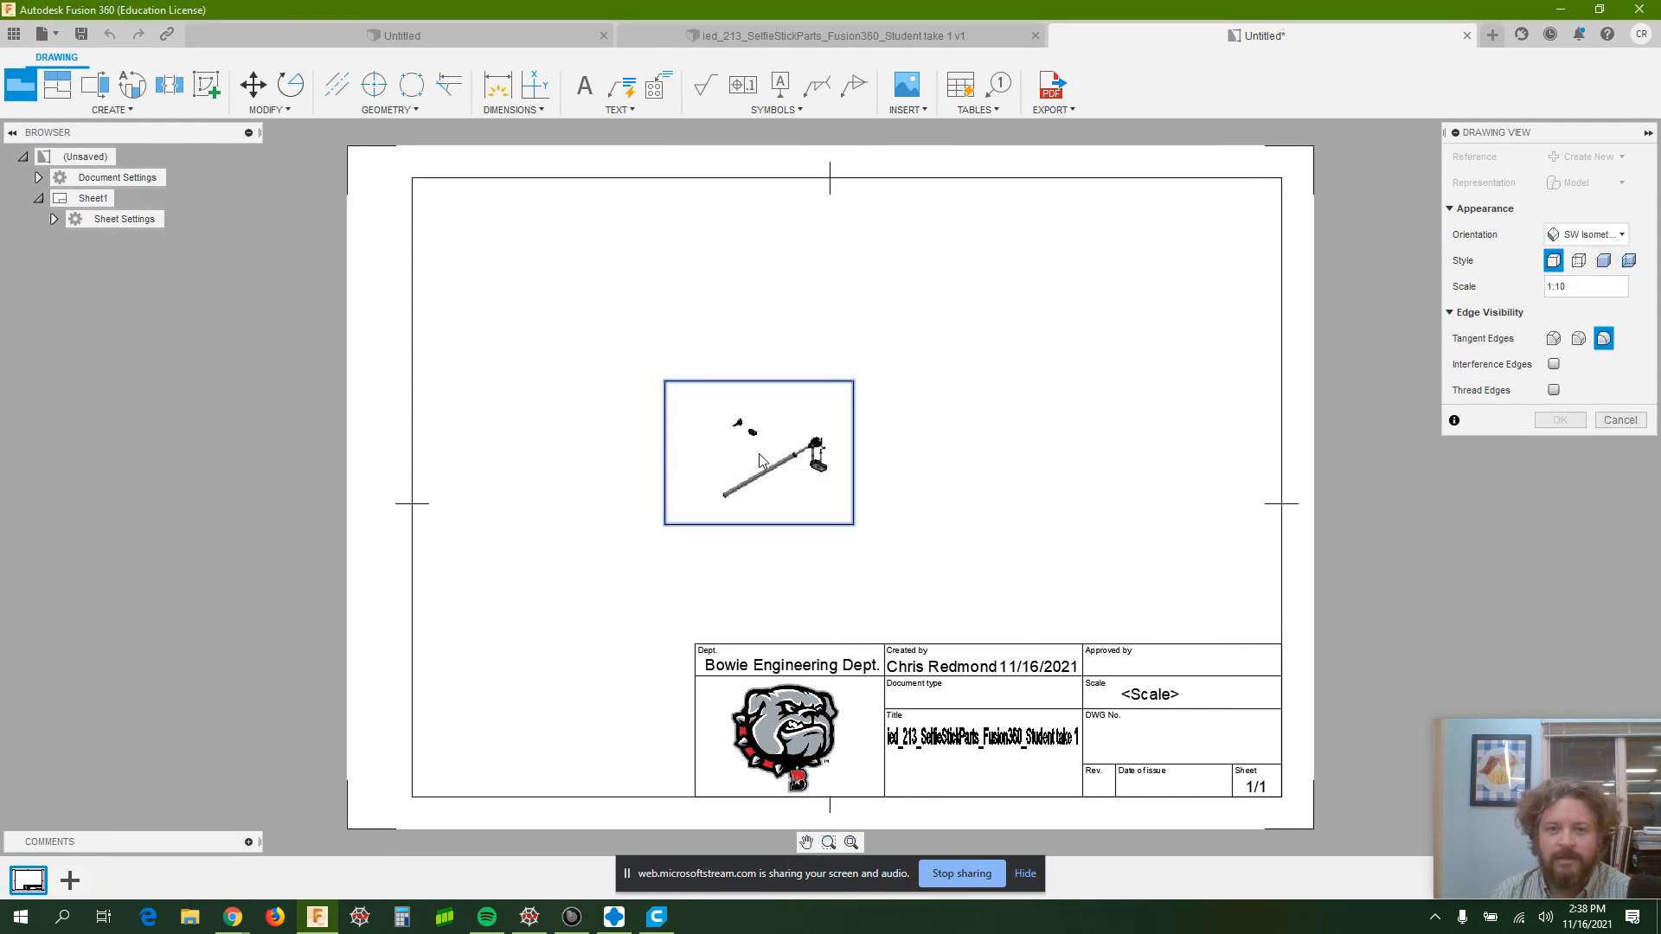
- Enter a new scale for the placed isometric base view
click(1581, 286)
text(1)
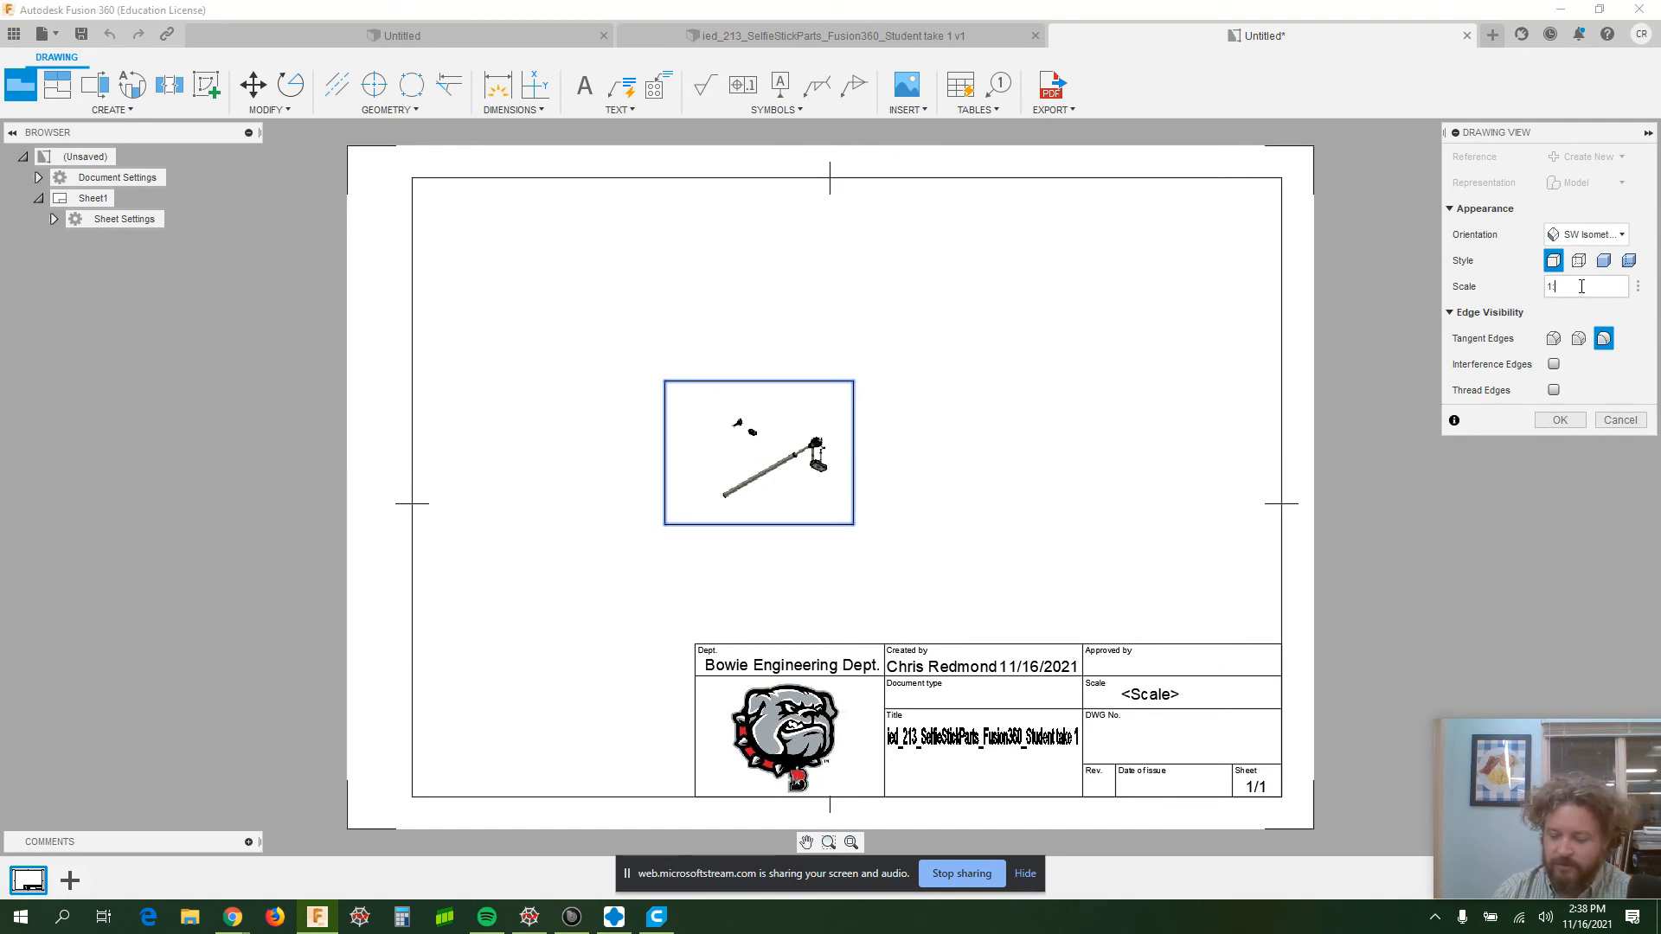